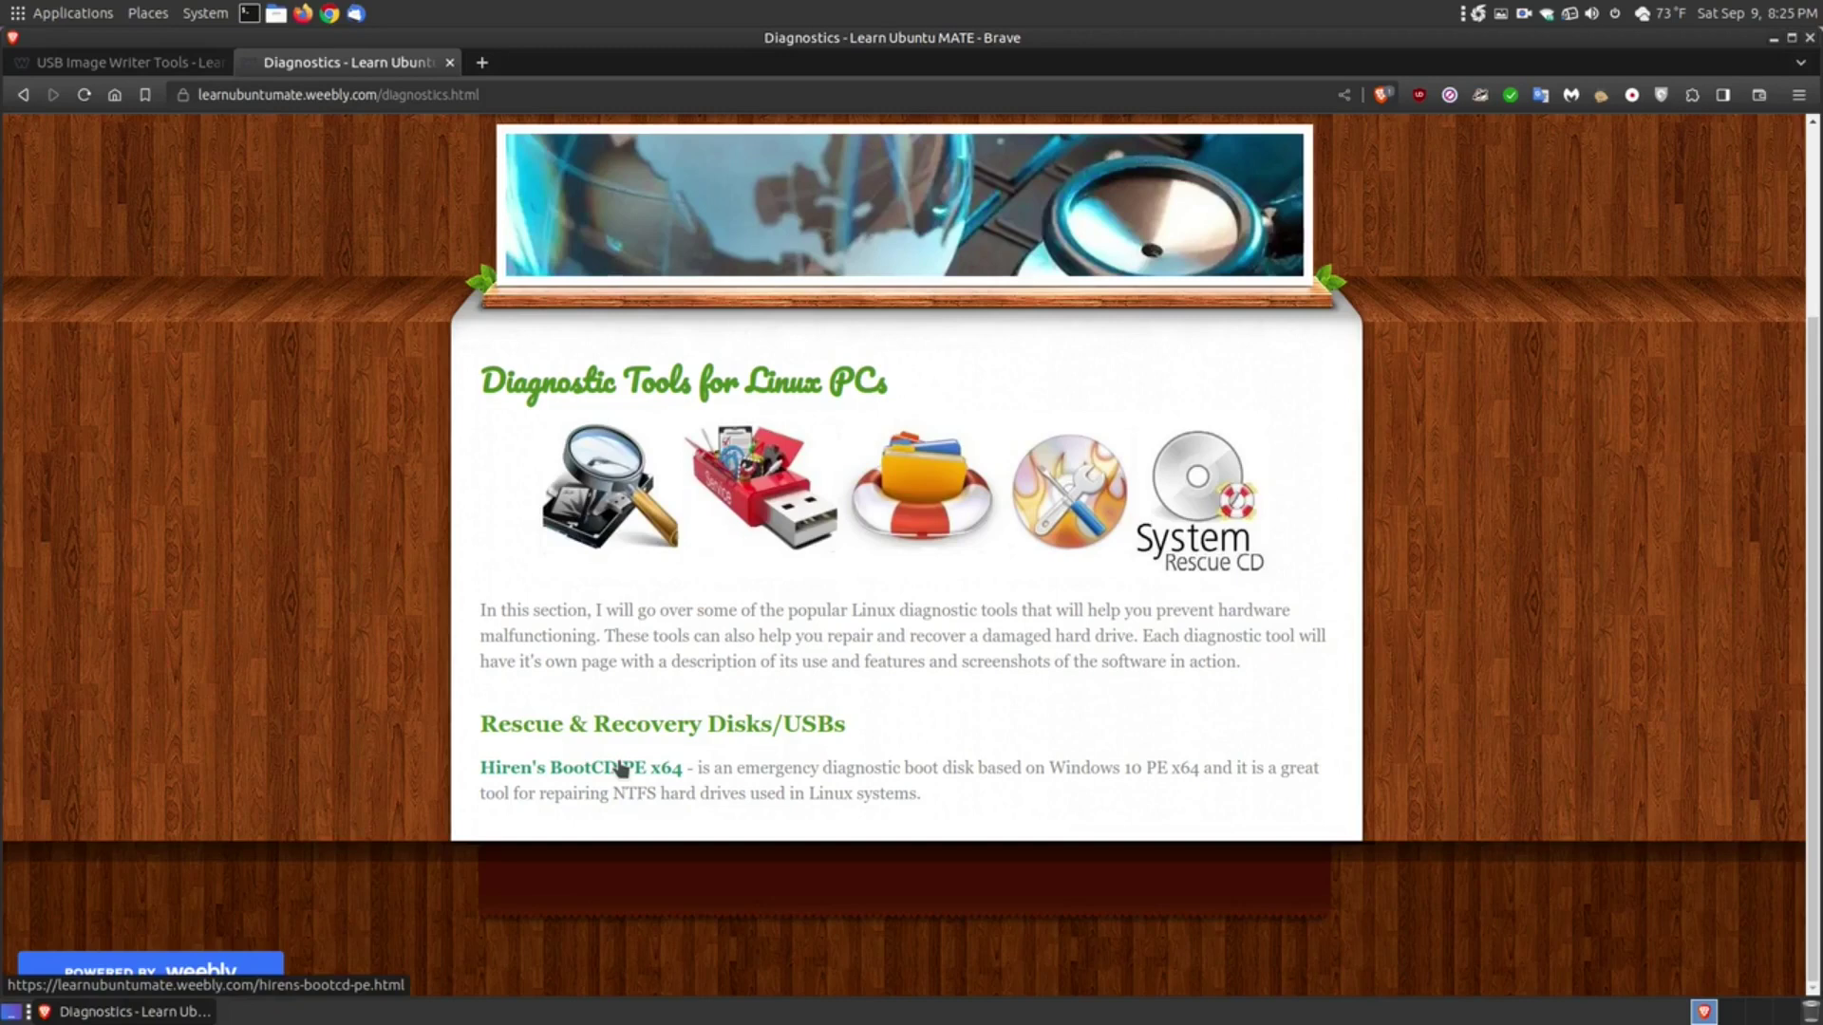
Step: Open the Hiren's BootCD PE x64 page, glance at the USB Image Writer Tools page, and read the boot disk's introduction
{"action": "left_click", "coordinate": [622, 769]}
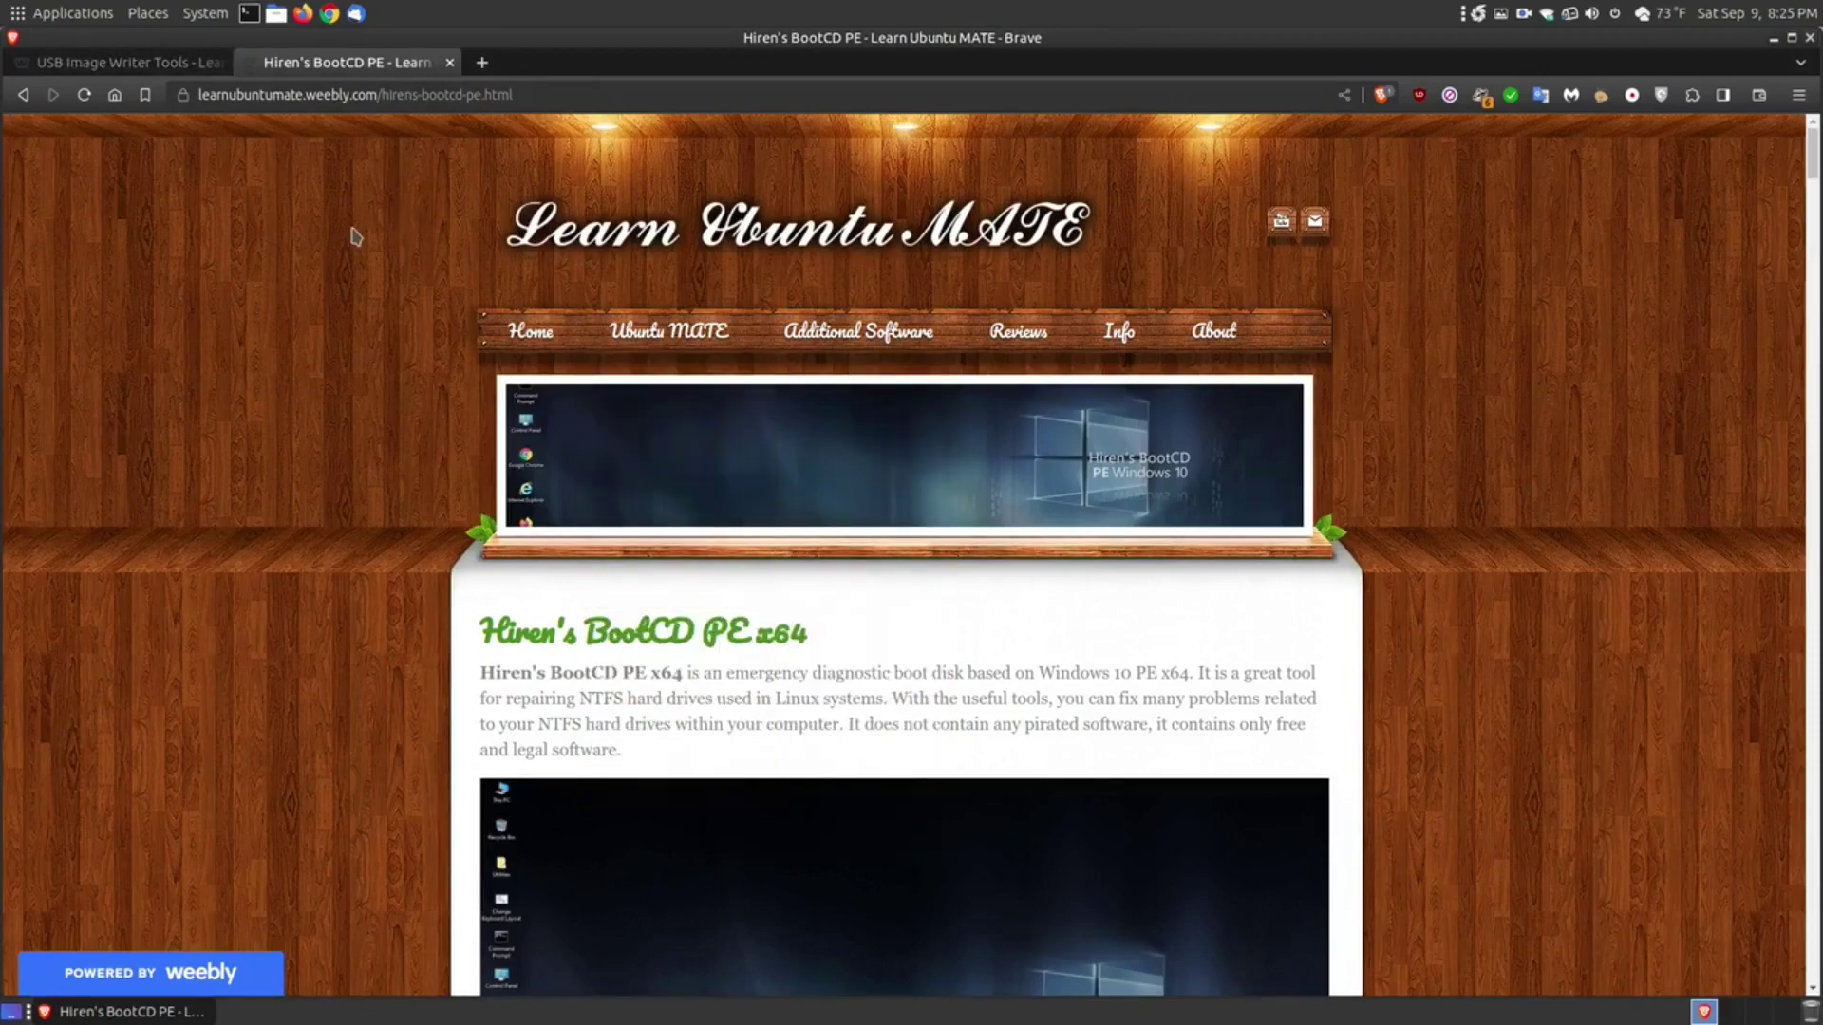
{"action": "left_click", "coordinate": [133, 61]}
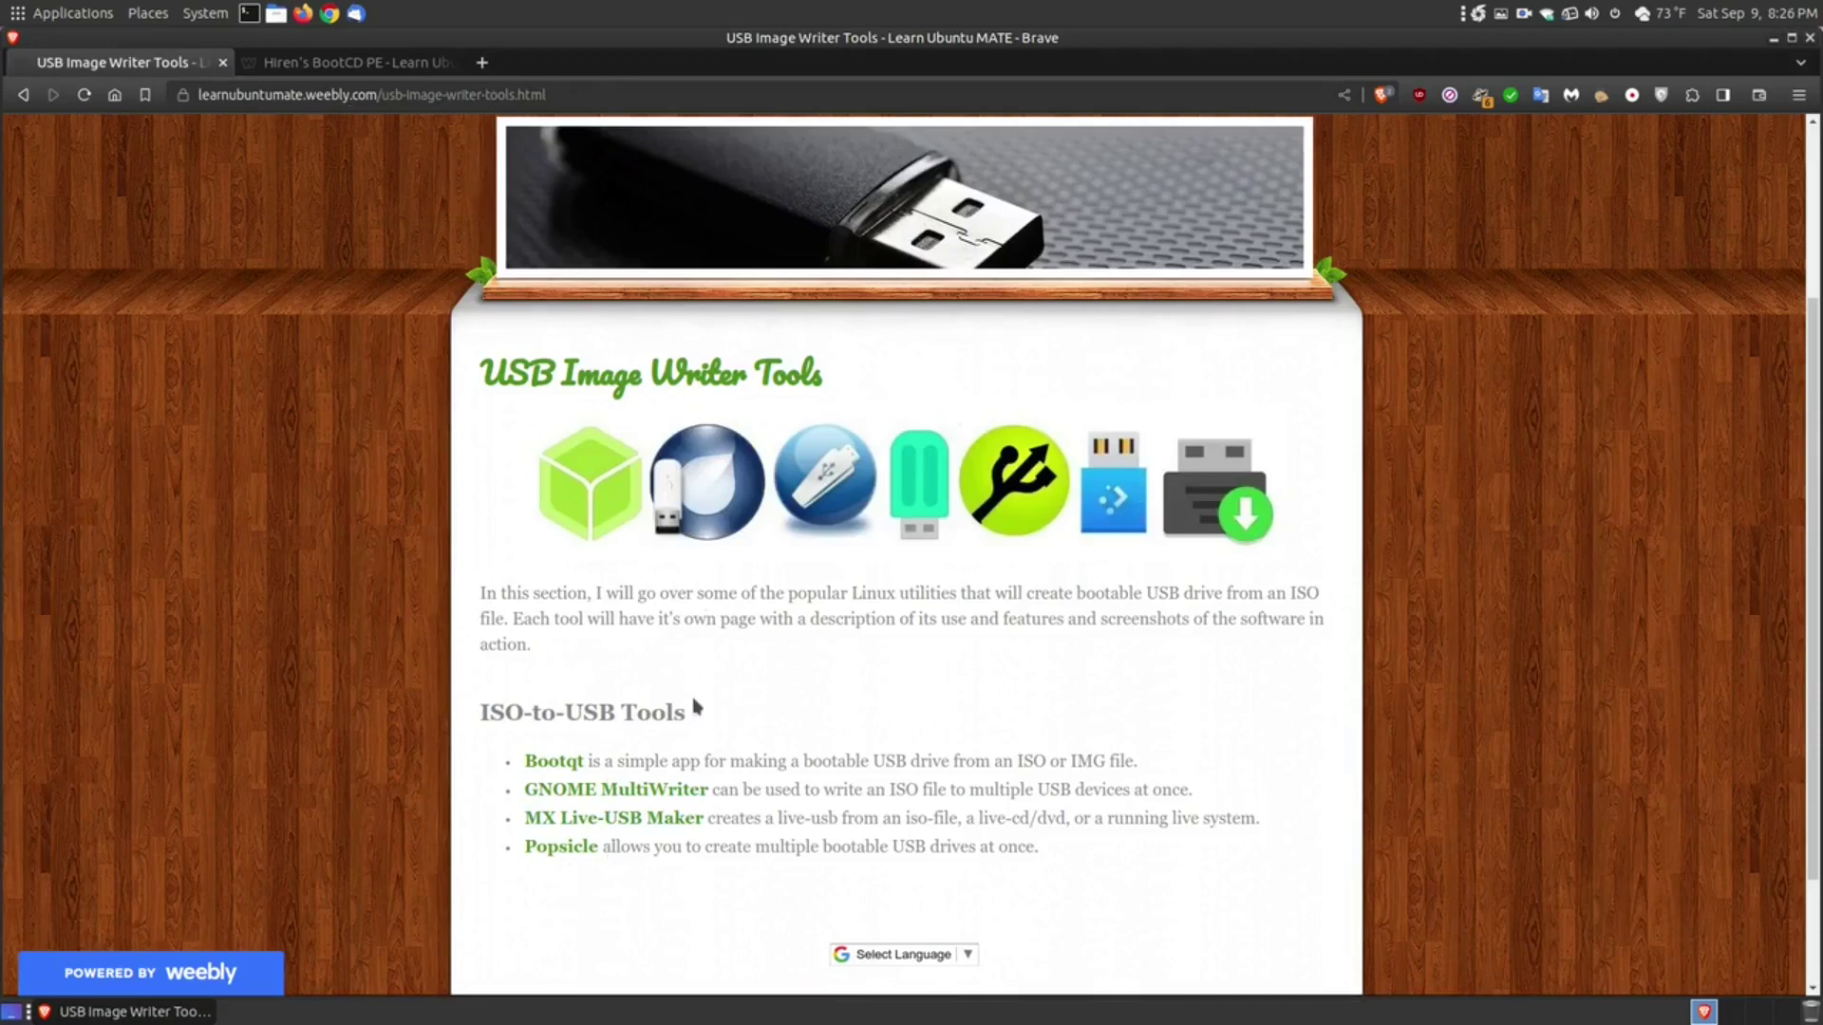
{"action": "left_click", "coordinate": [338, 60]}
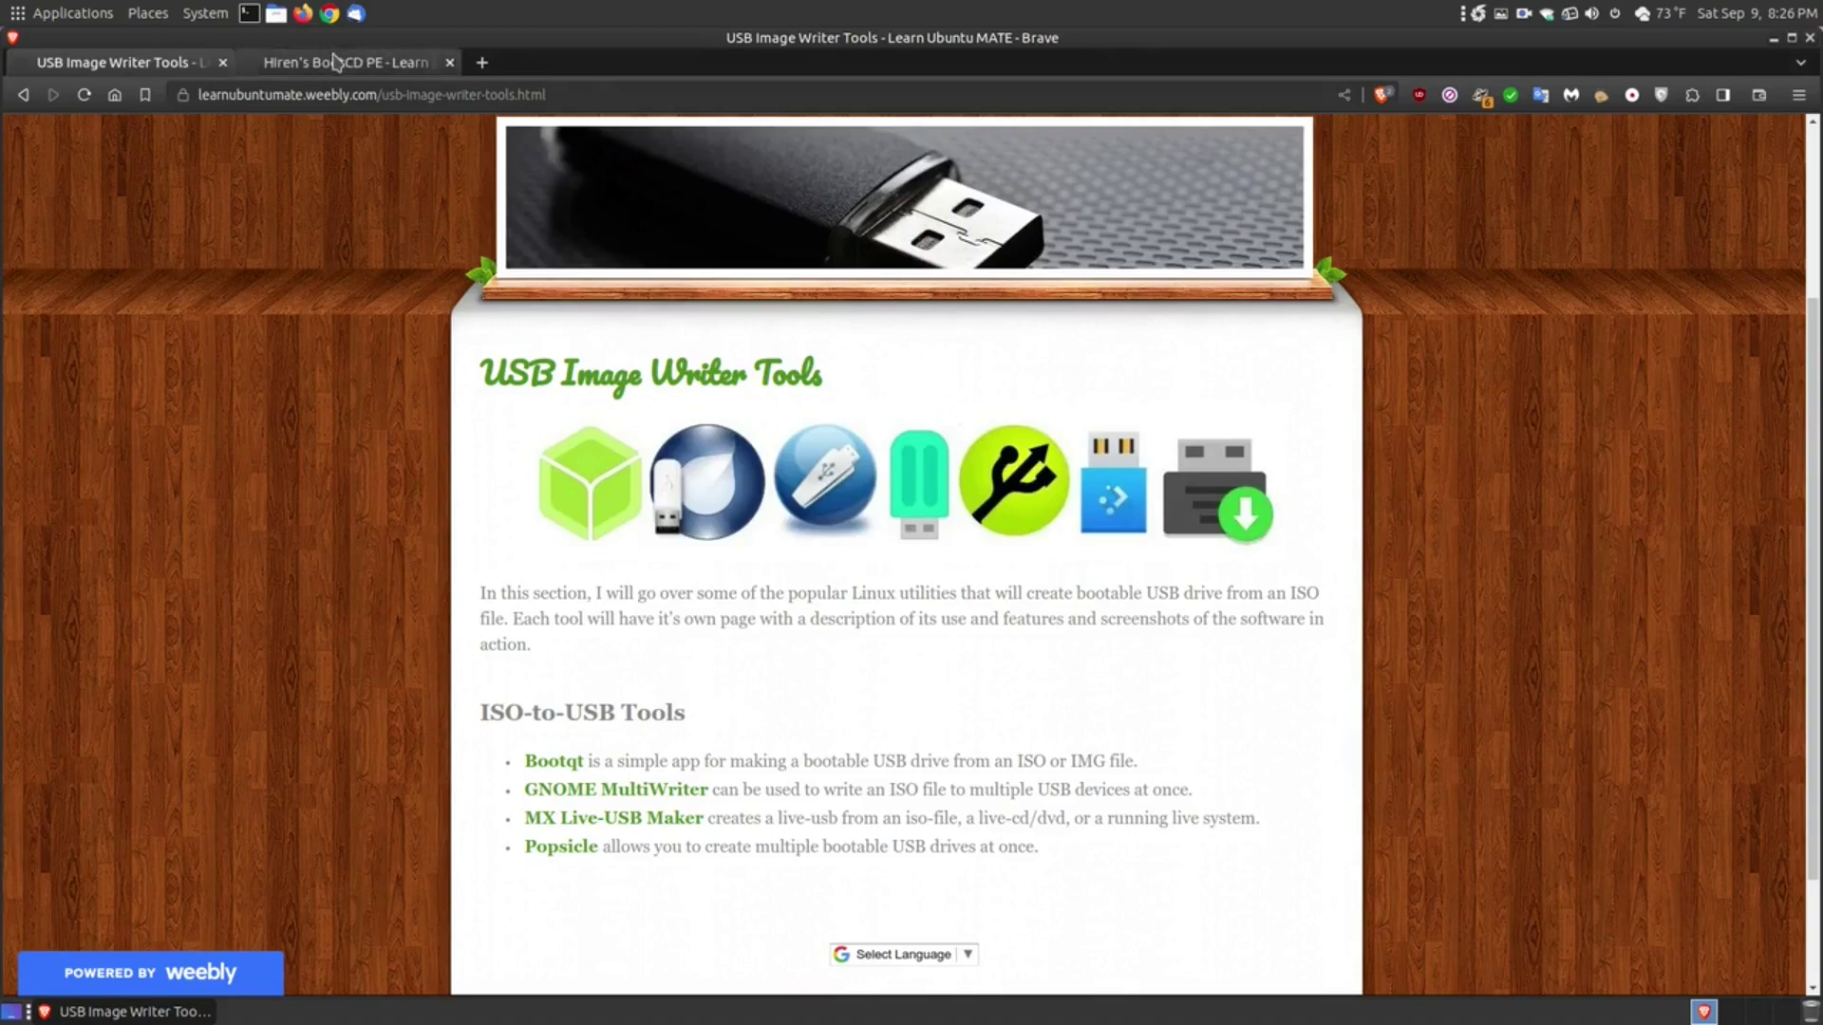
{"action": "scroll", "coordinate": [1604, 366], "scroll_direction": "down", "scroll_amount": 3}
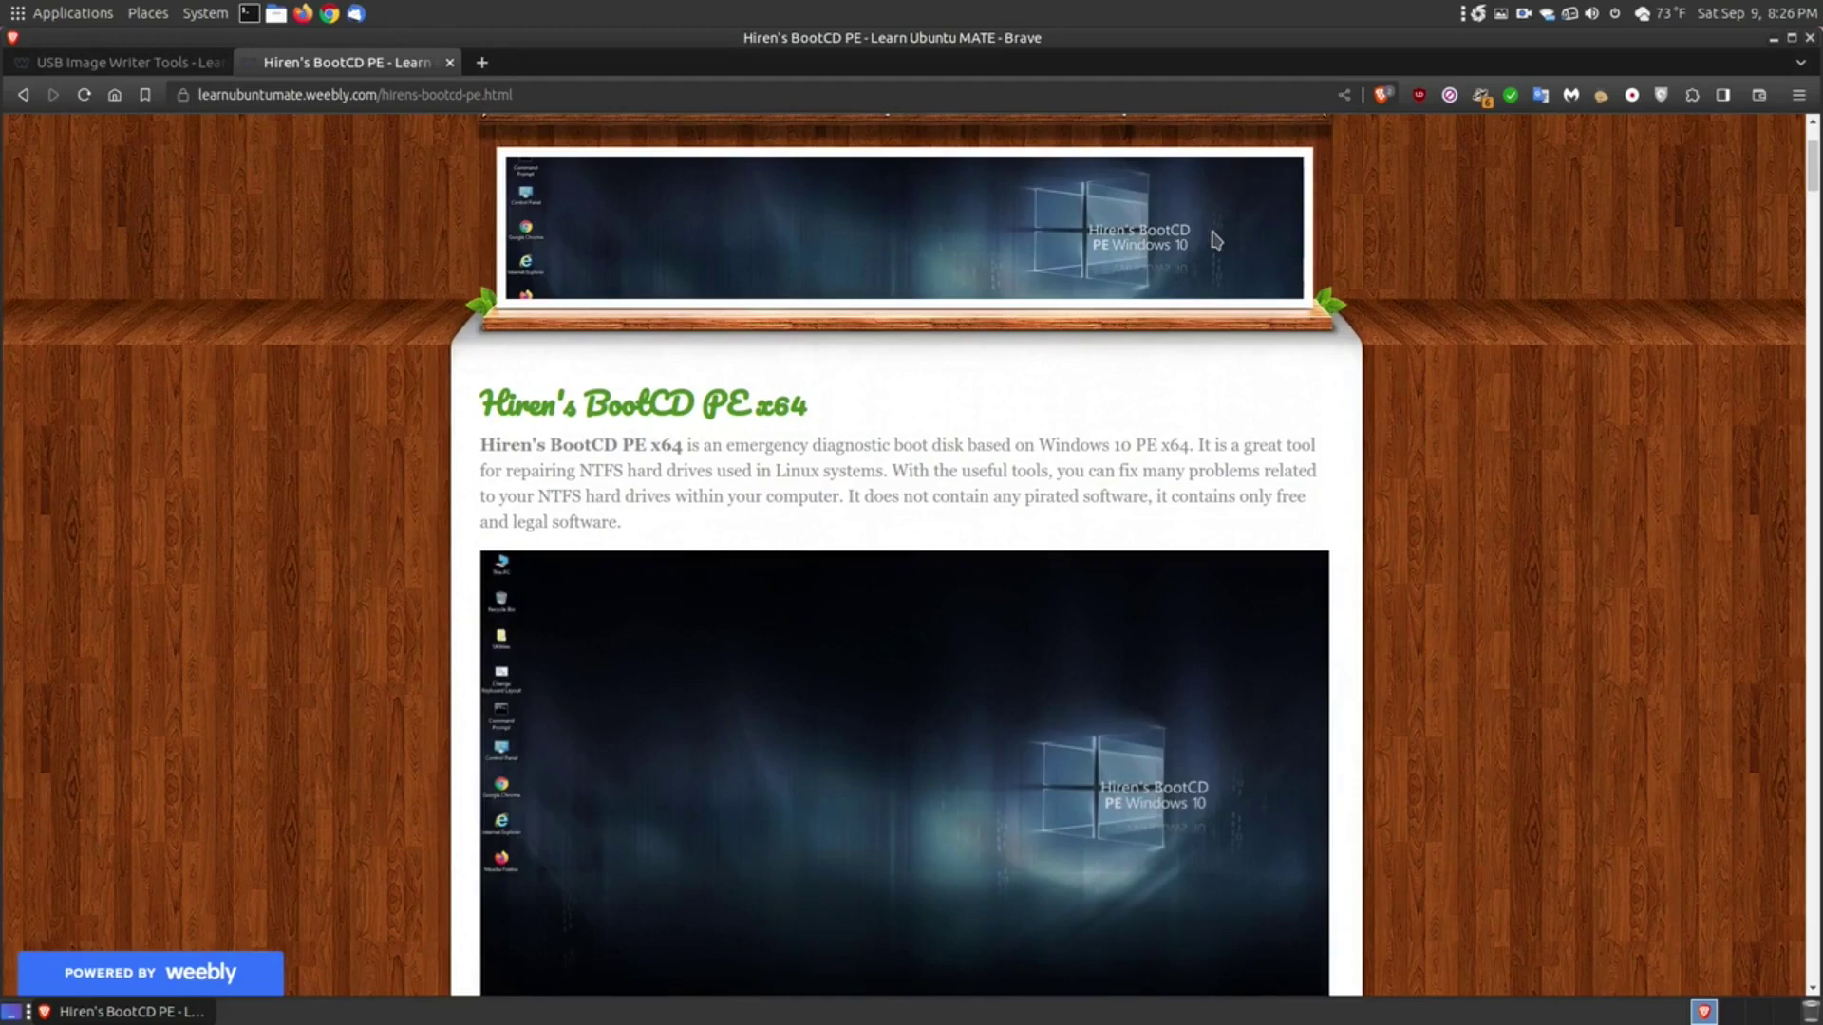
{"action": "scroll", "coordinate": [1233, 686], "scroll_direction": "down", "scroll_amount": 2}
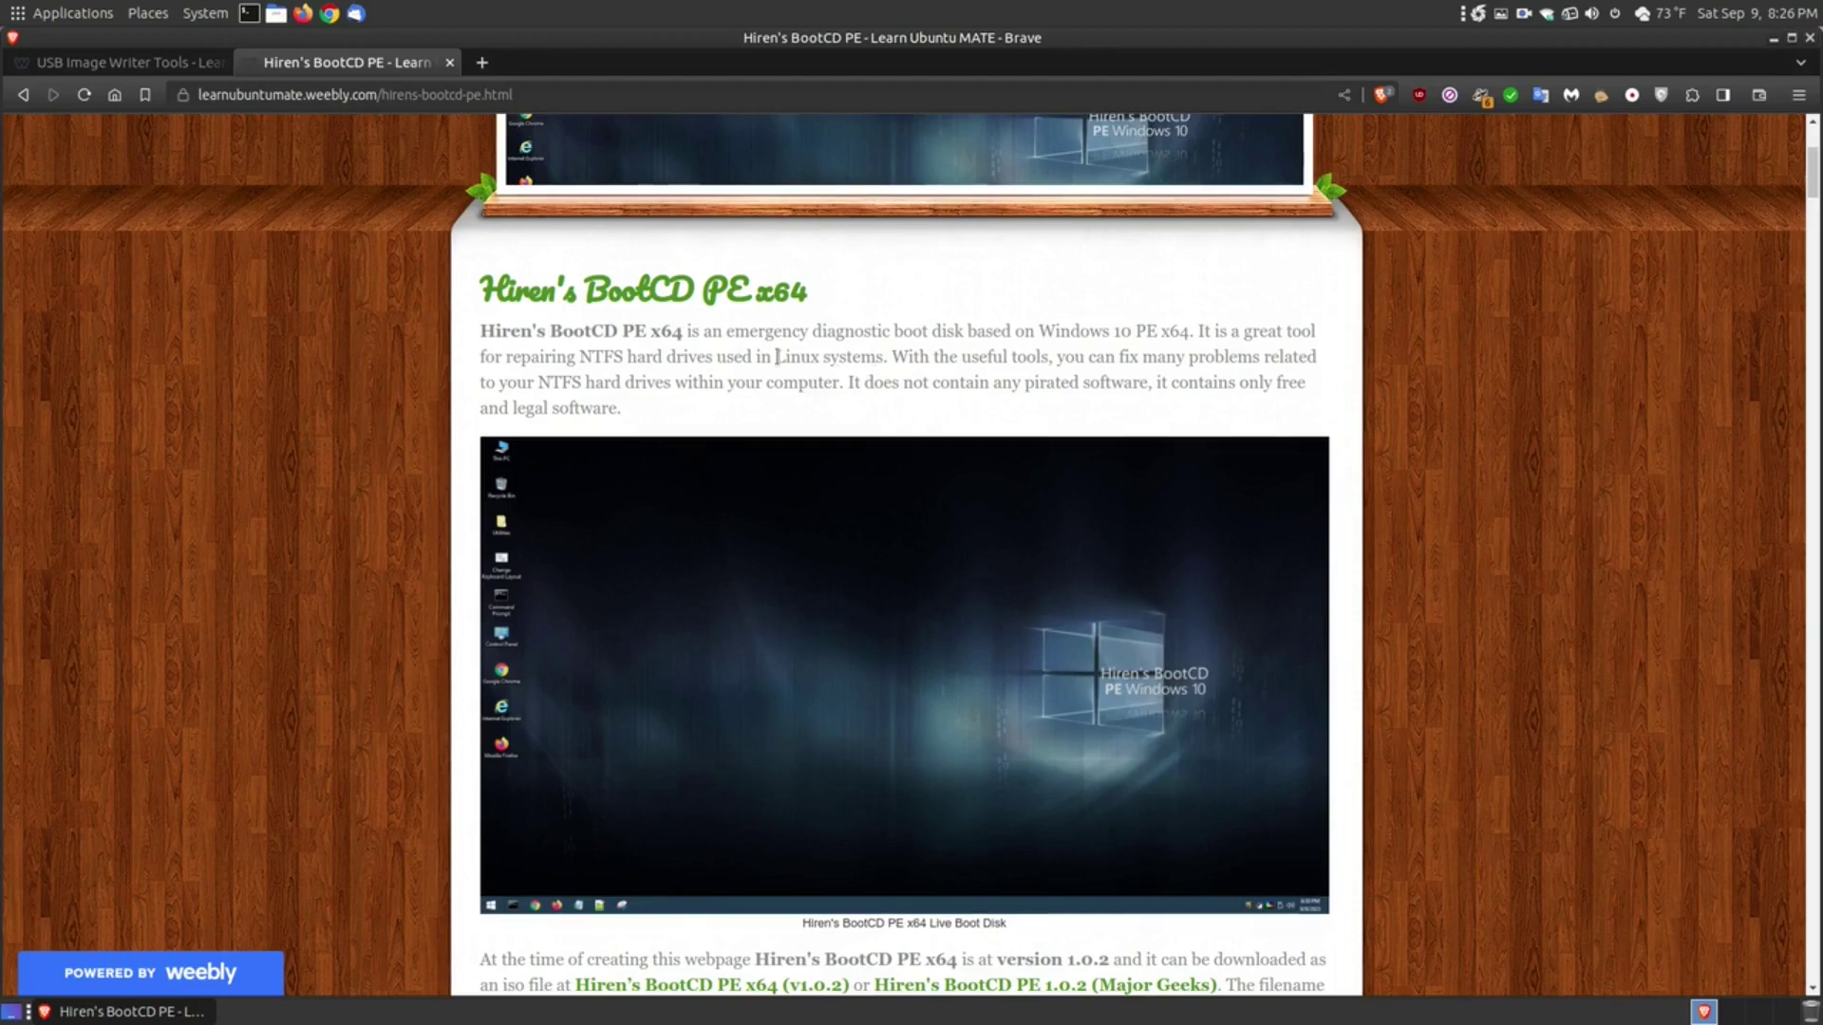
{"action": "scroll", "coordinate": [859, 404], "scroll_direction": "down", "scroll_amount": 5}
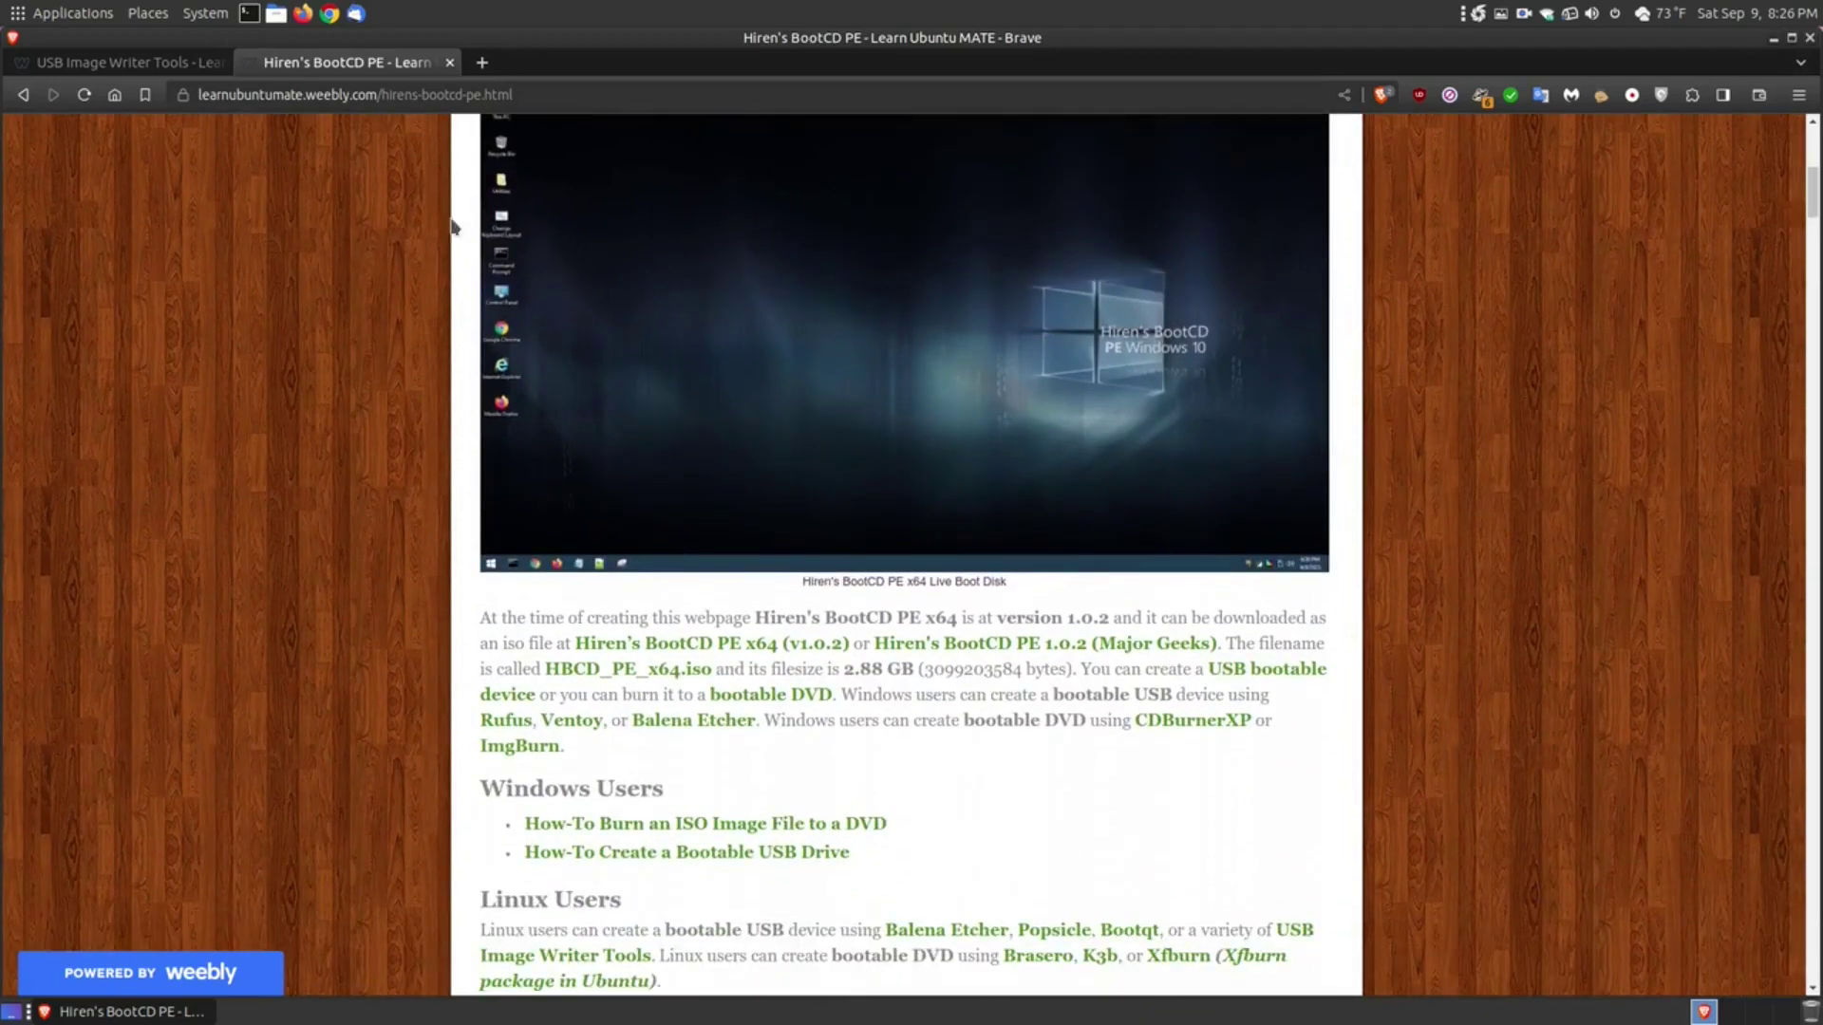
Step: Switch to the file manager, inspect the 1.5 TB Volume, Local Disk and 2.0 TB Volume, and minimize it from the home folder
{"action": "left_click", "coordinate": [272, 14]}
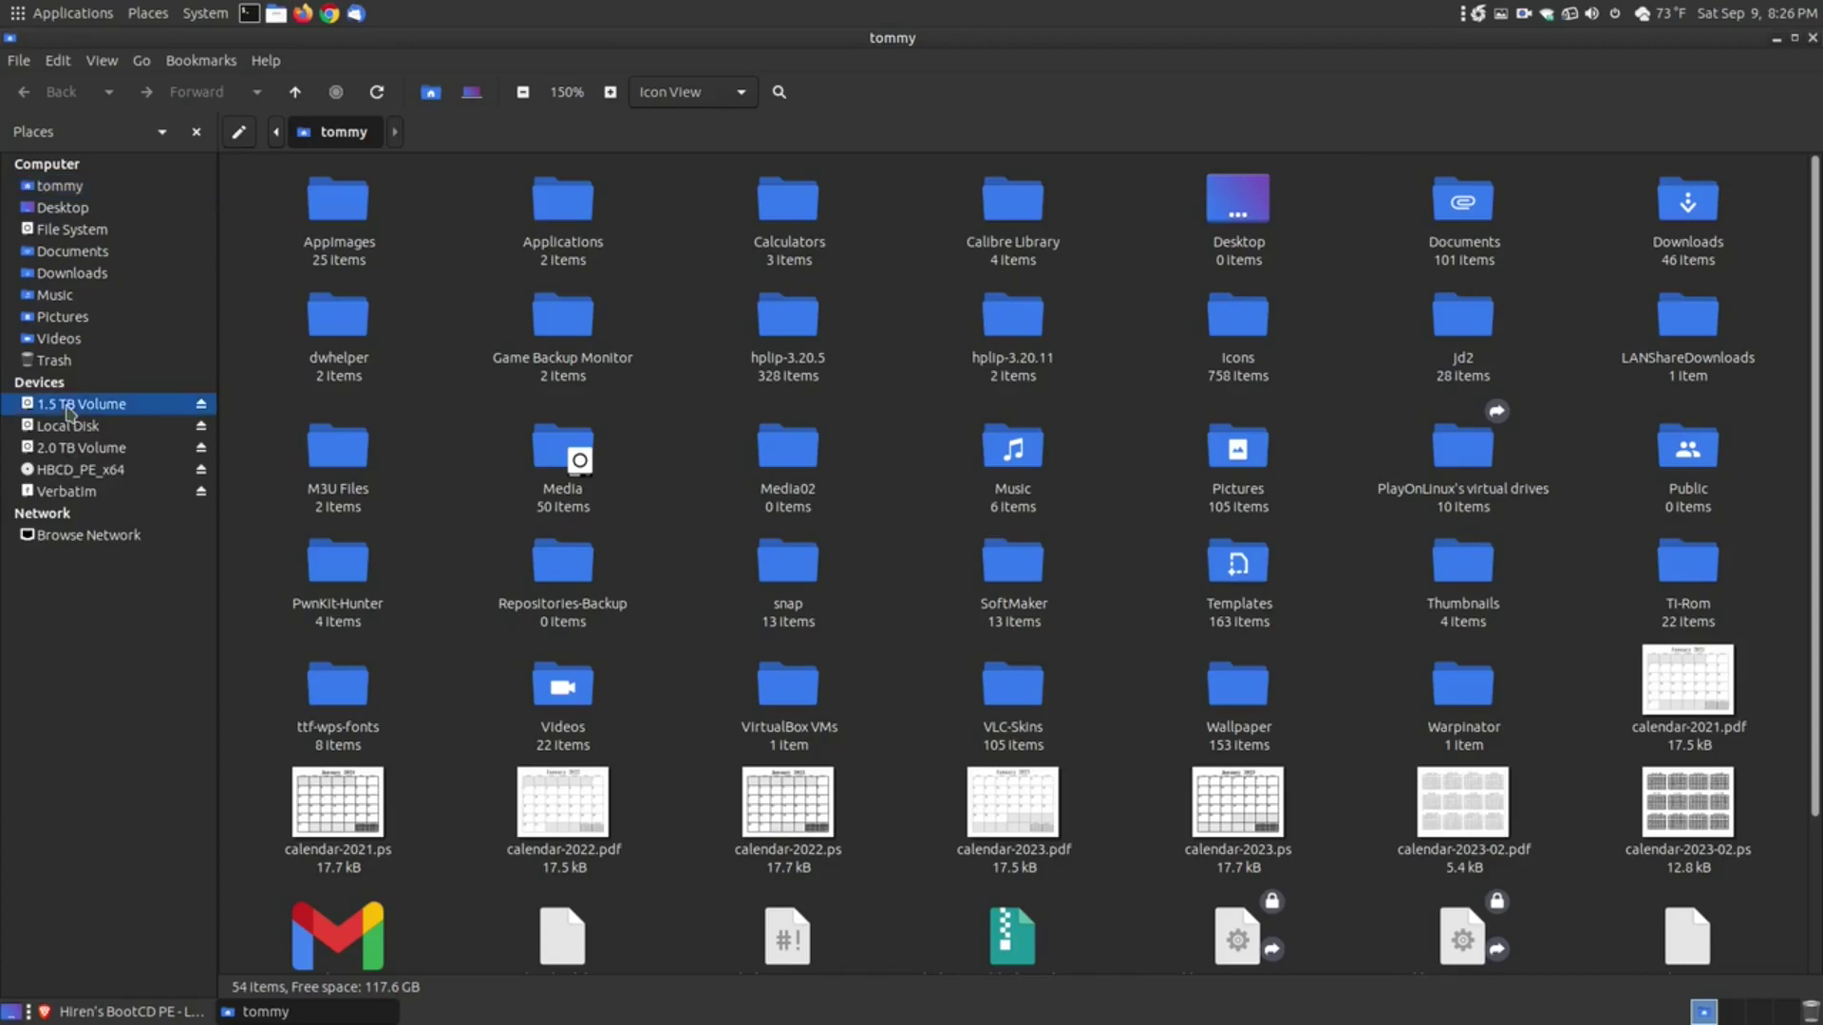
{"action": "left_click", "coordinate": [68, 407]}
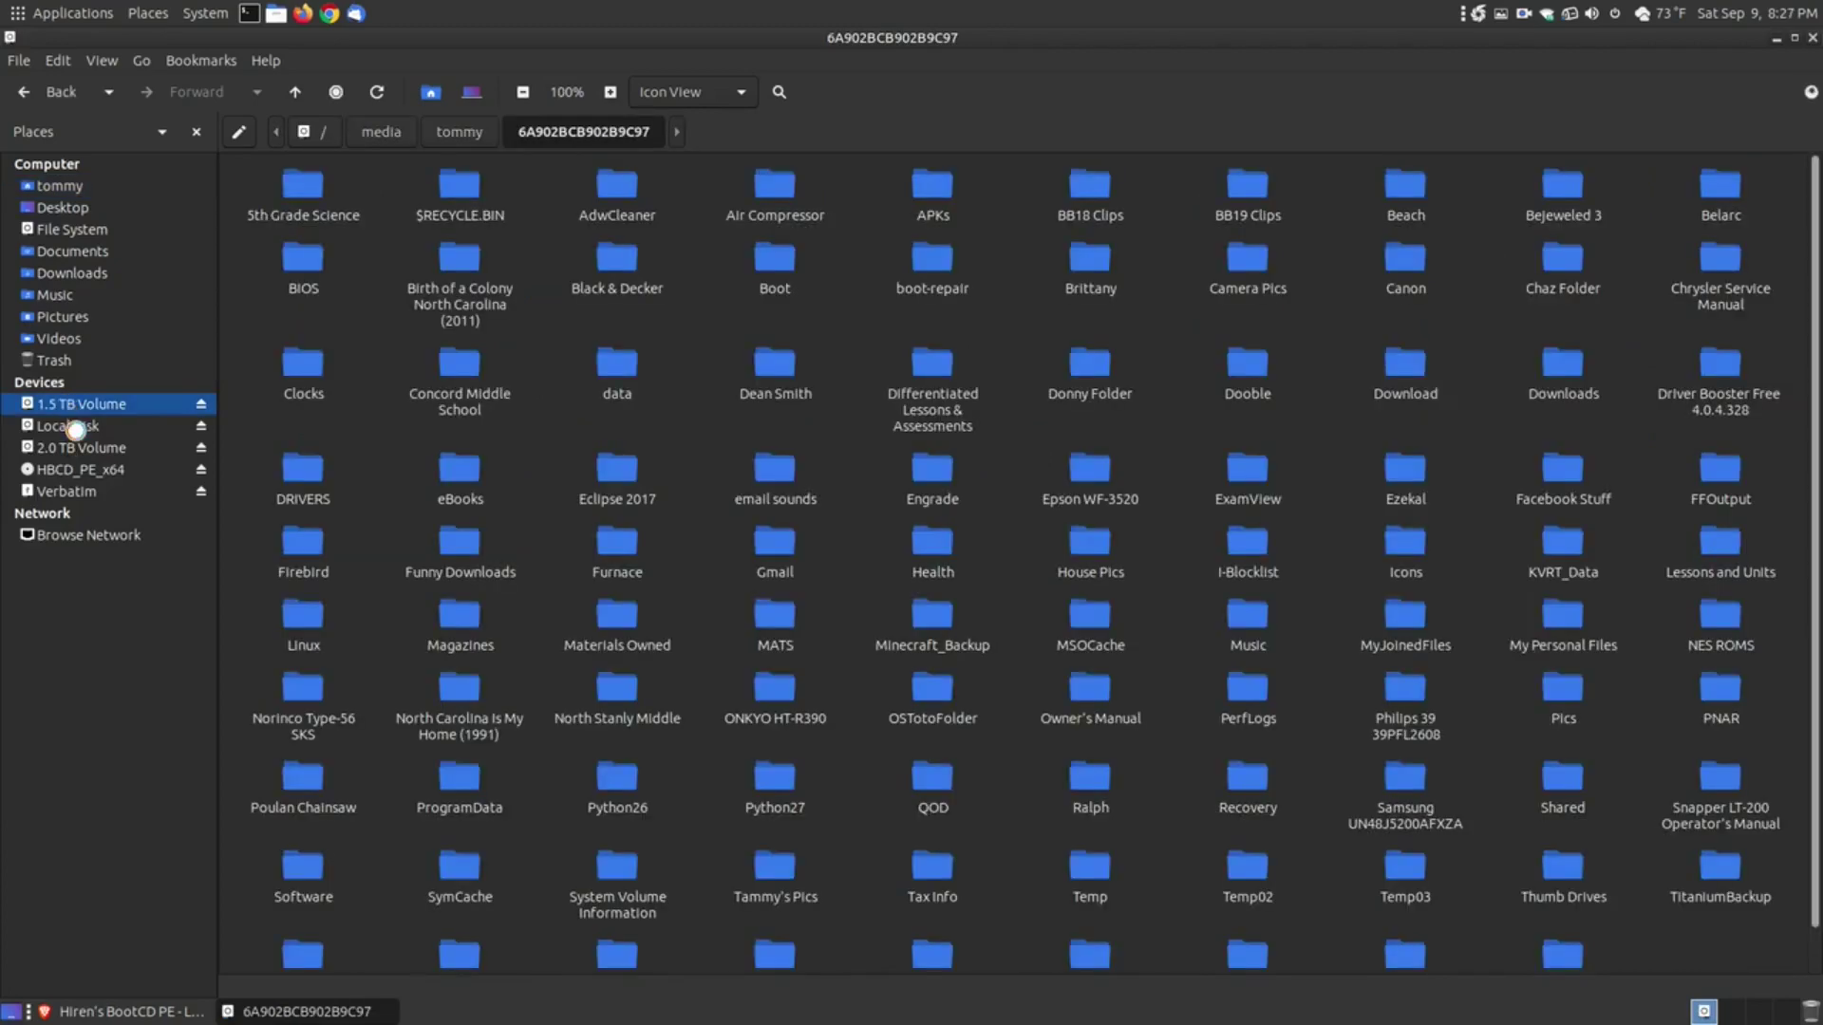
{"action": "left_click", "coordinate": [72, 426]}
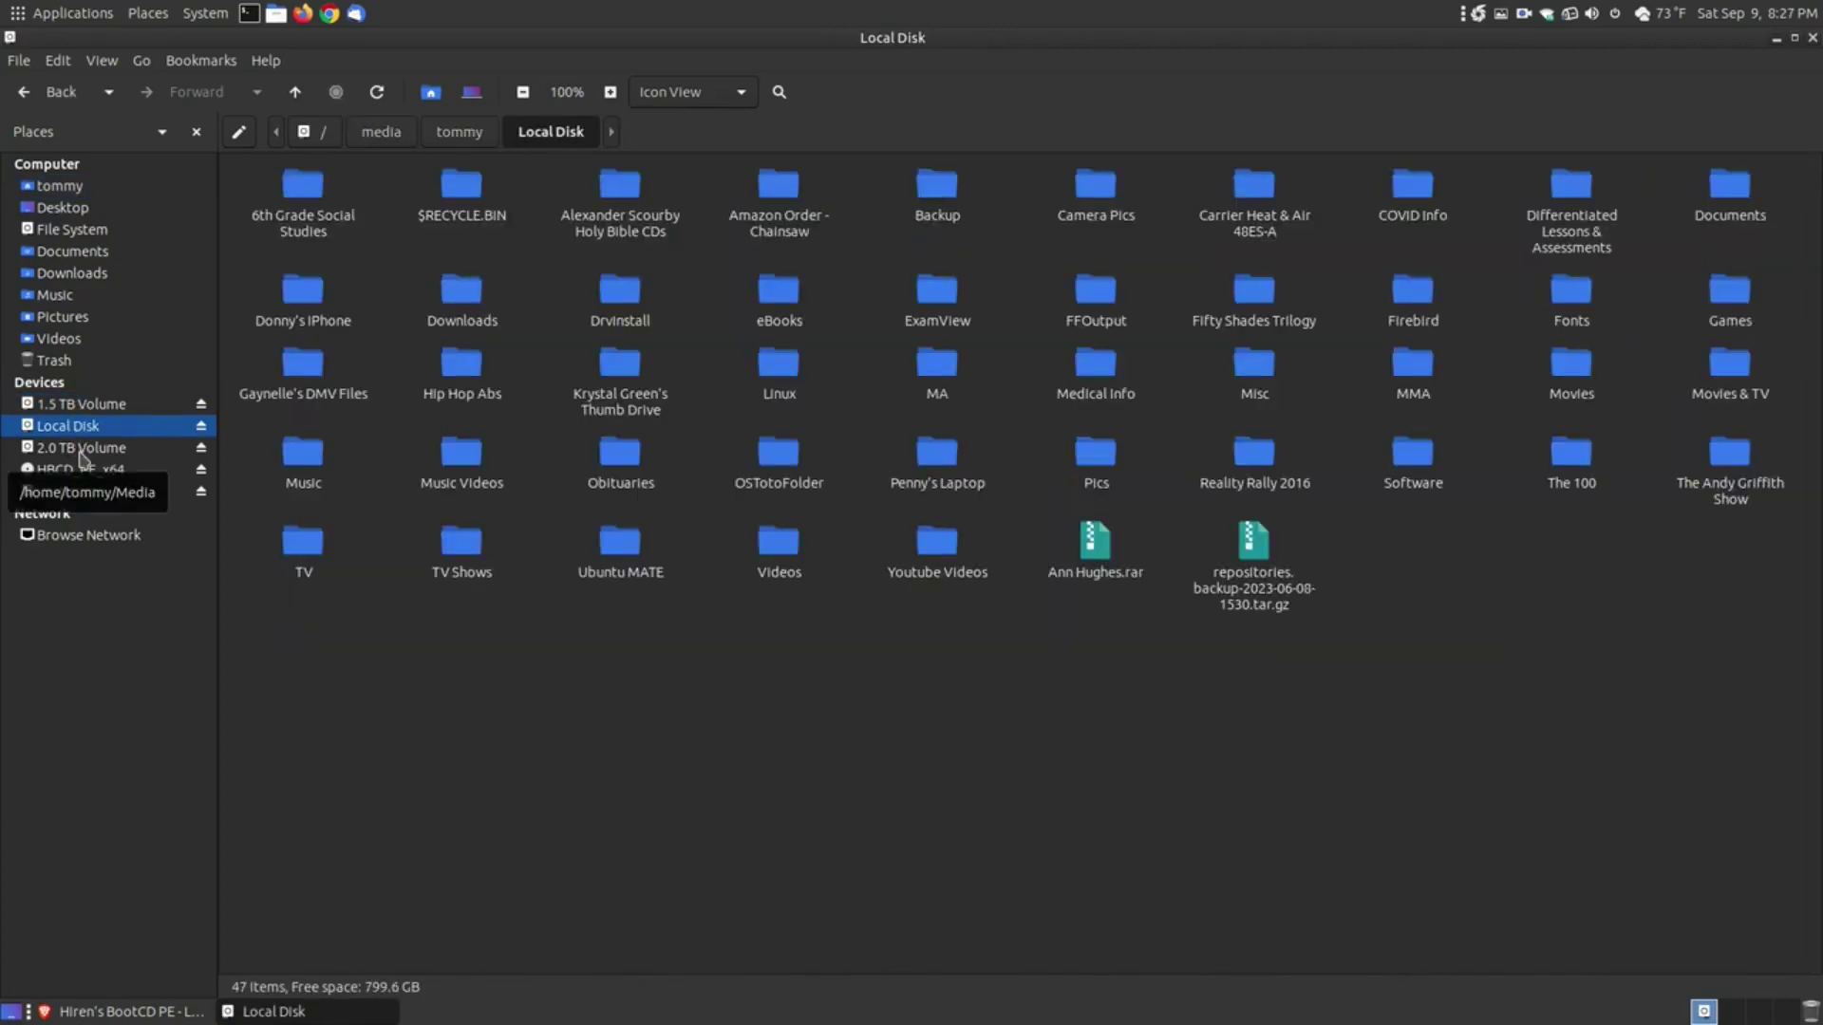
{"action": "left_click", "coordinate": [81, 449]}
{"action": "left_click", "coordinate": [76, 405]}
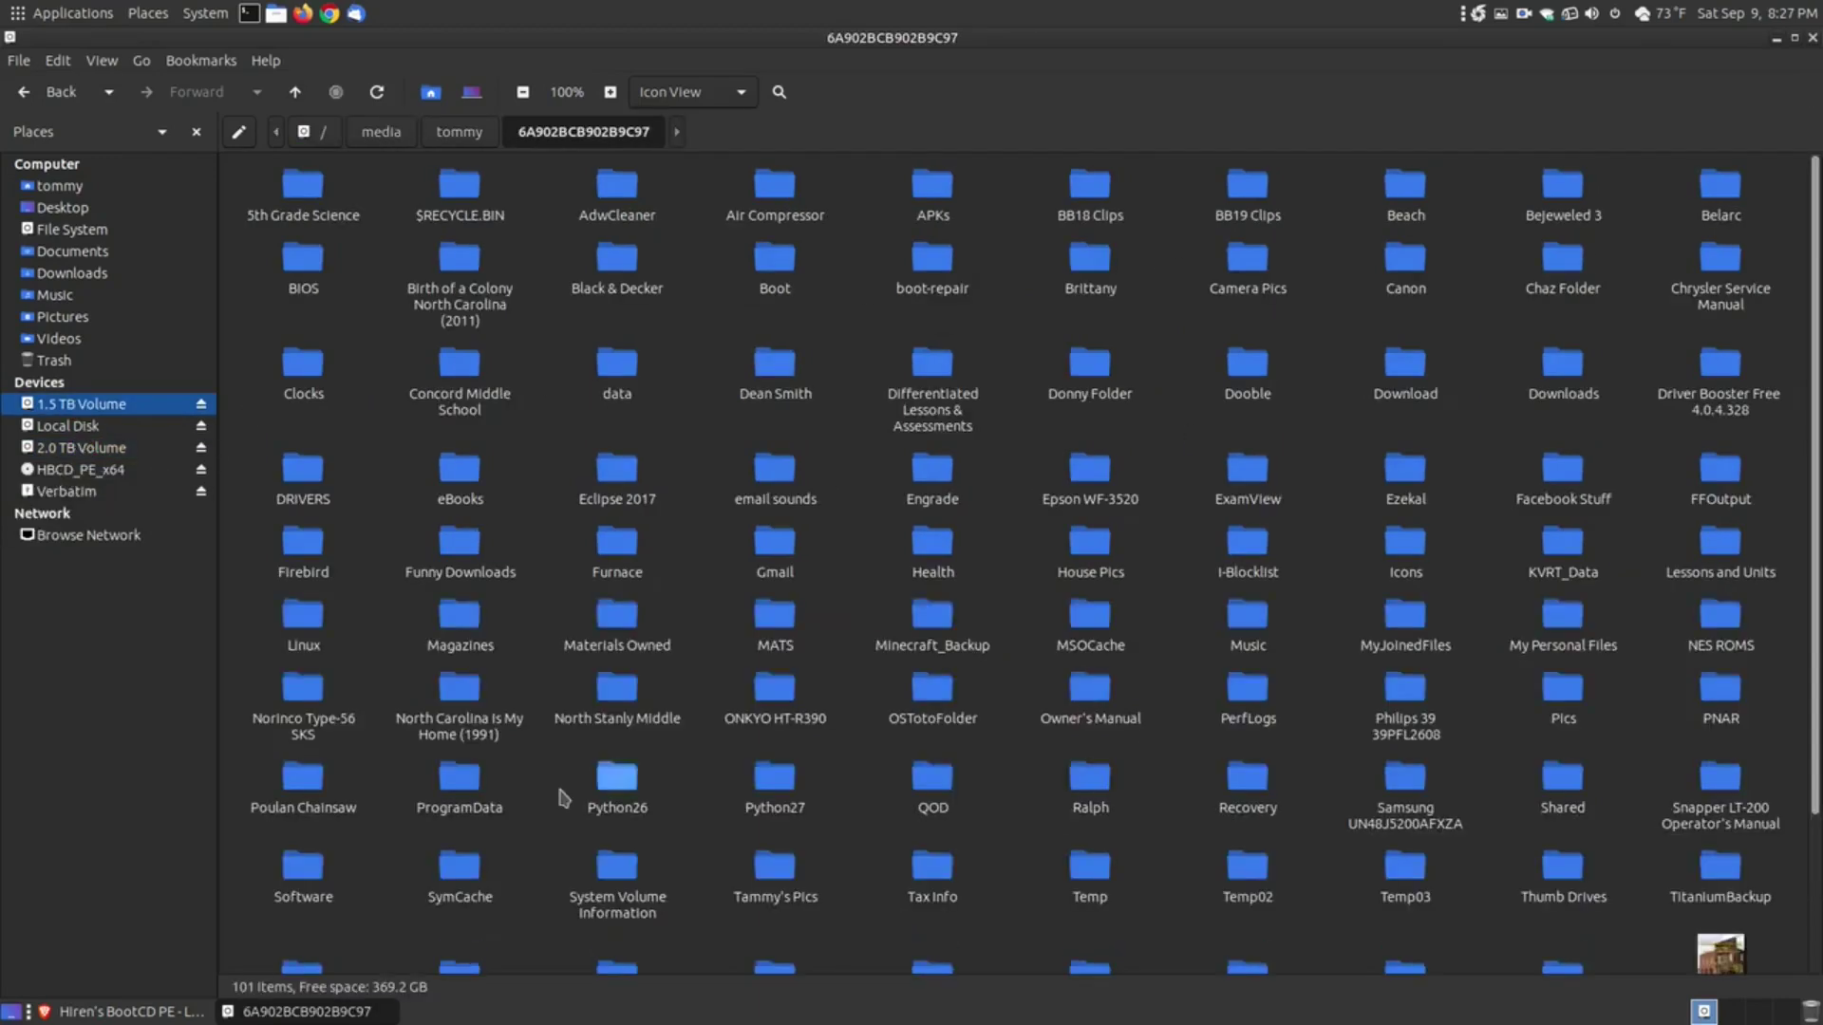
{"action": "left_click", "coordinate": [93, 448]}
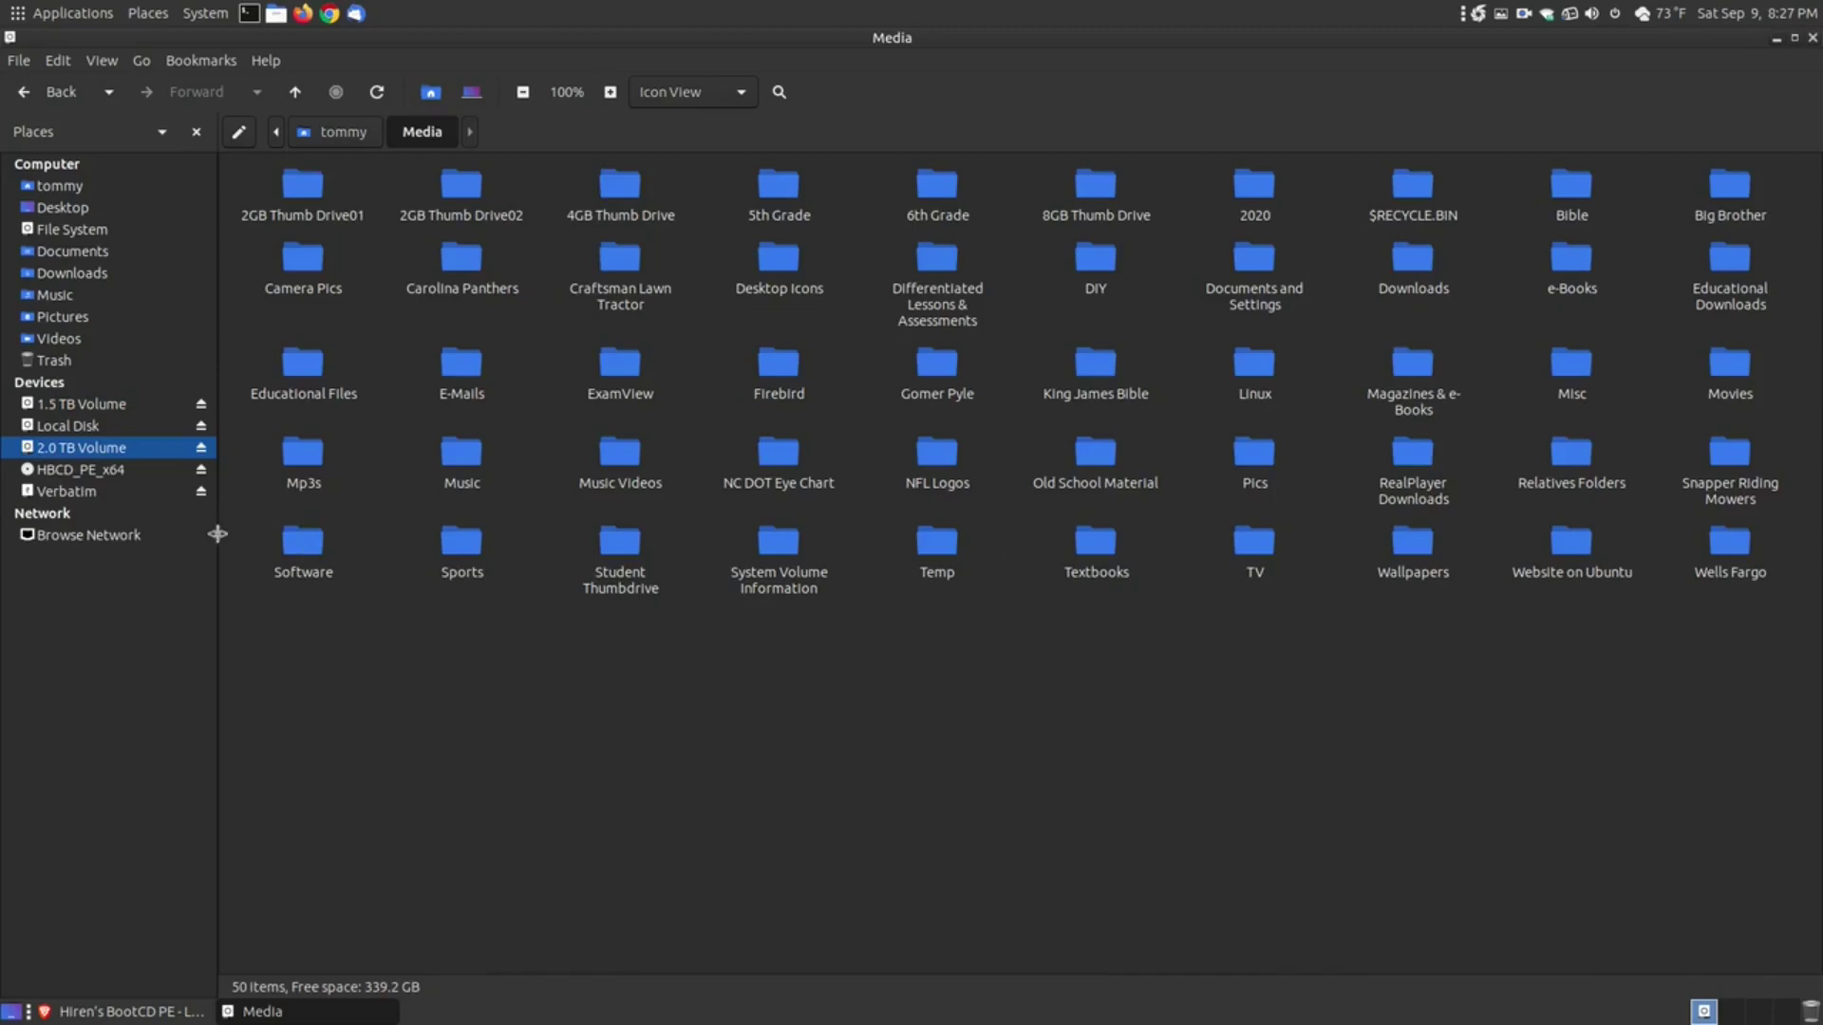
{"action": "left_click", "coordinate": [76, 425]}
{"action": "left_click", "coordinate": [74, 406]}
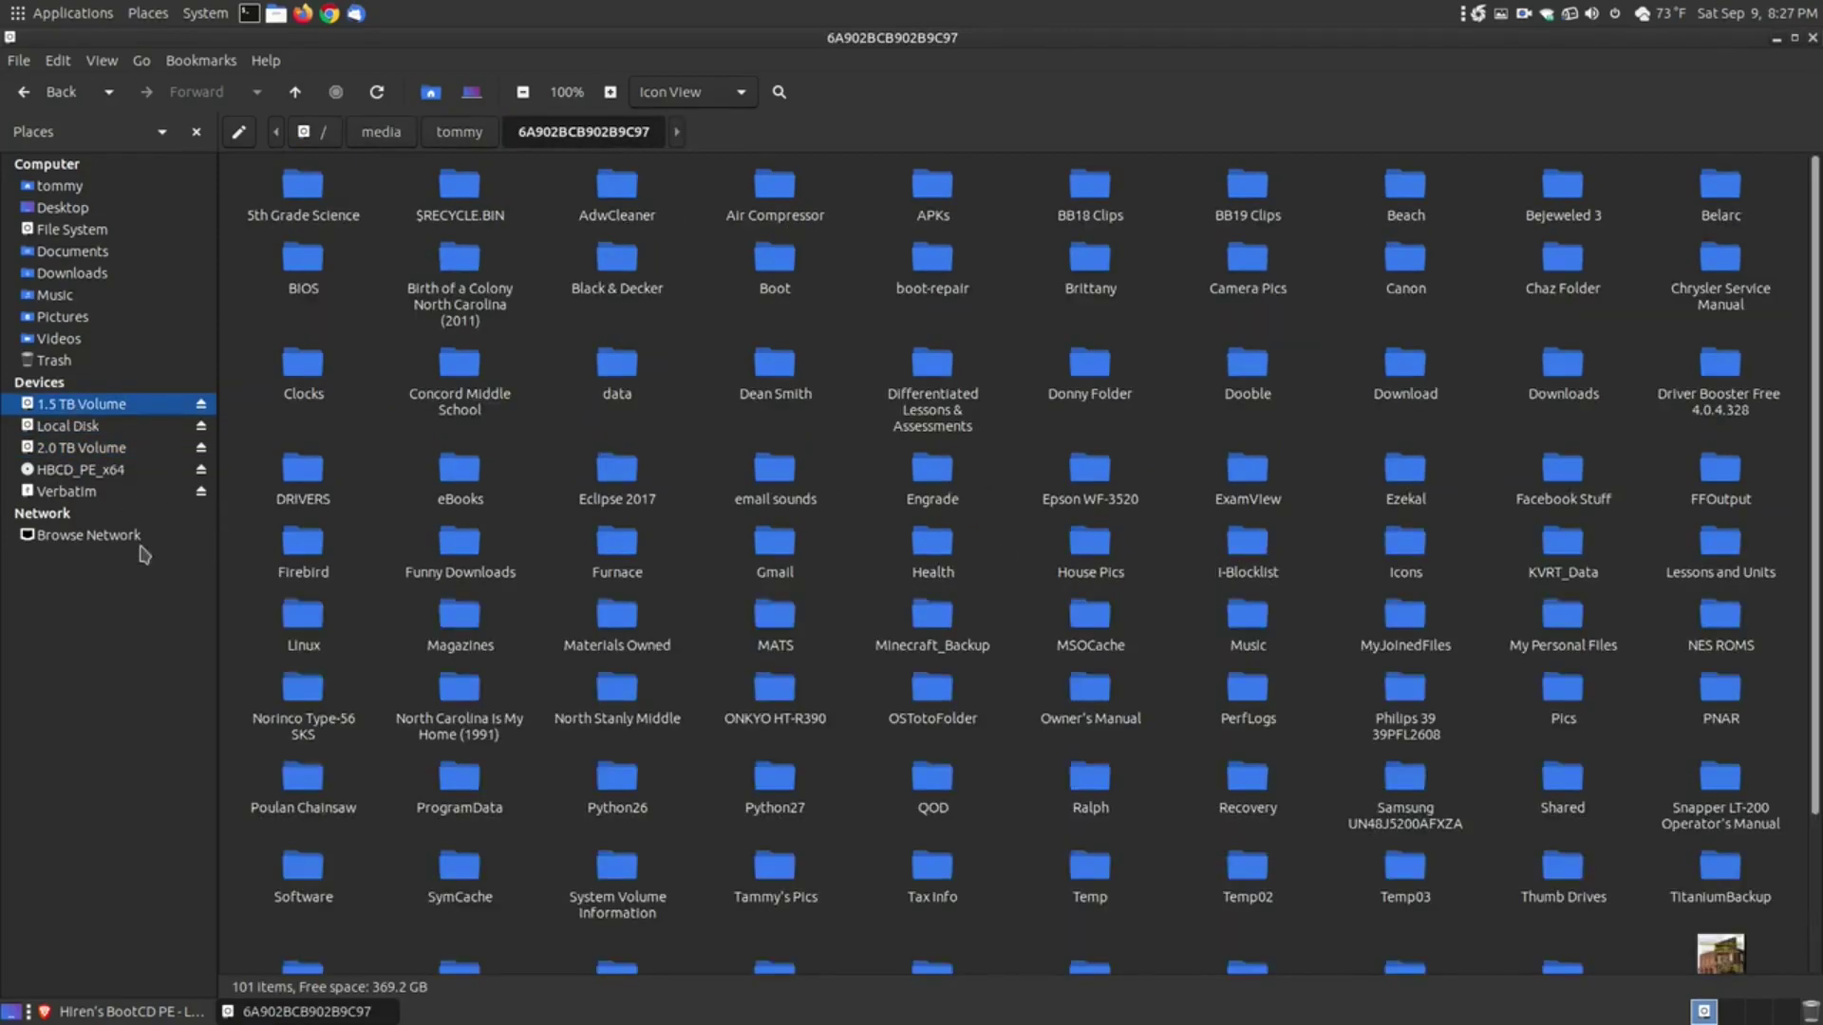
{"action": "left_click", "coordinate": [67, 187]}
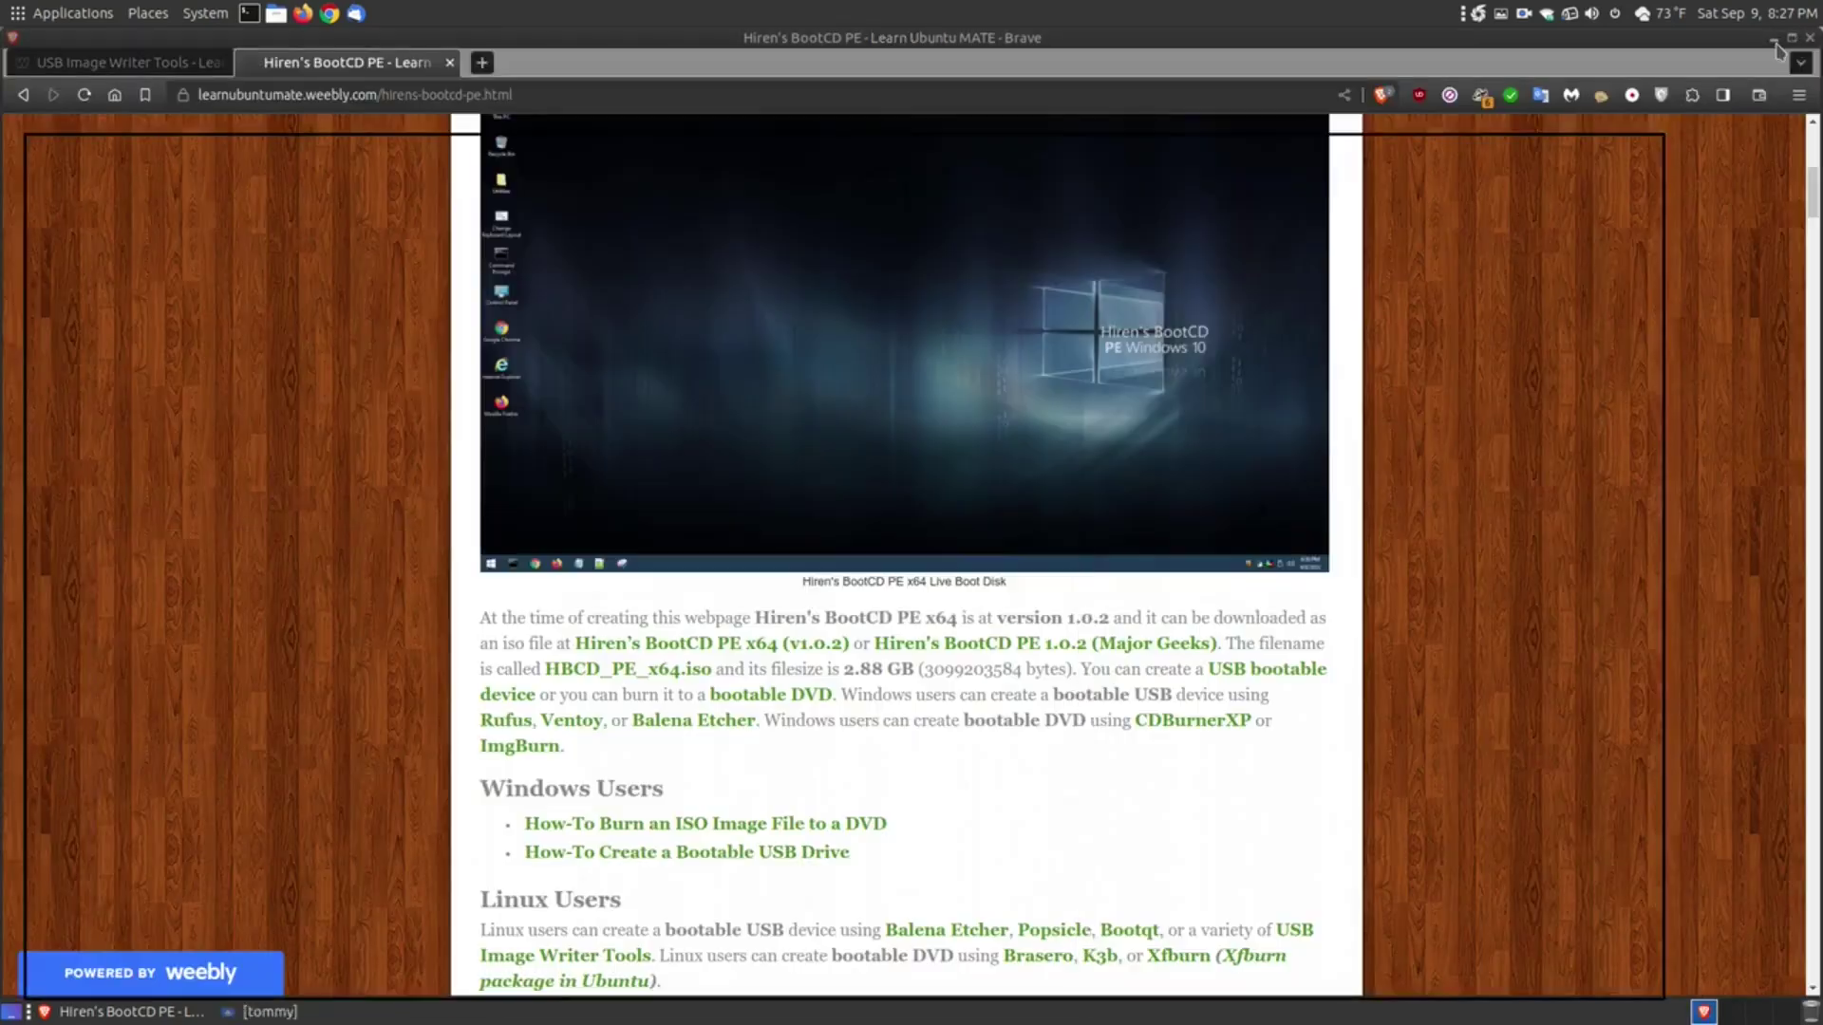
{"action": "left_click", "coordinate": [1773, 42]}
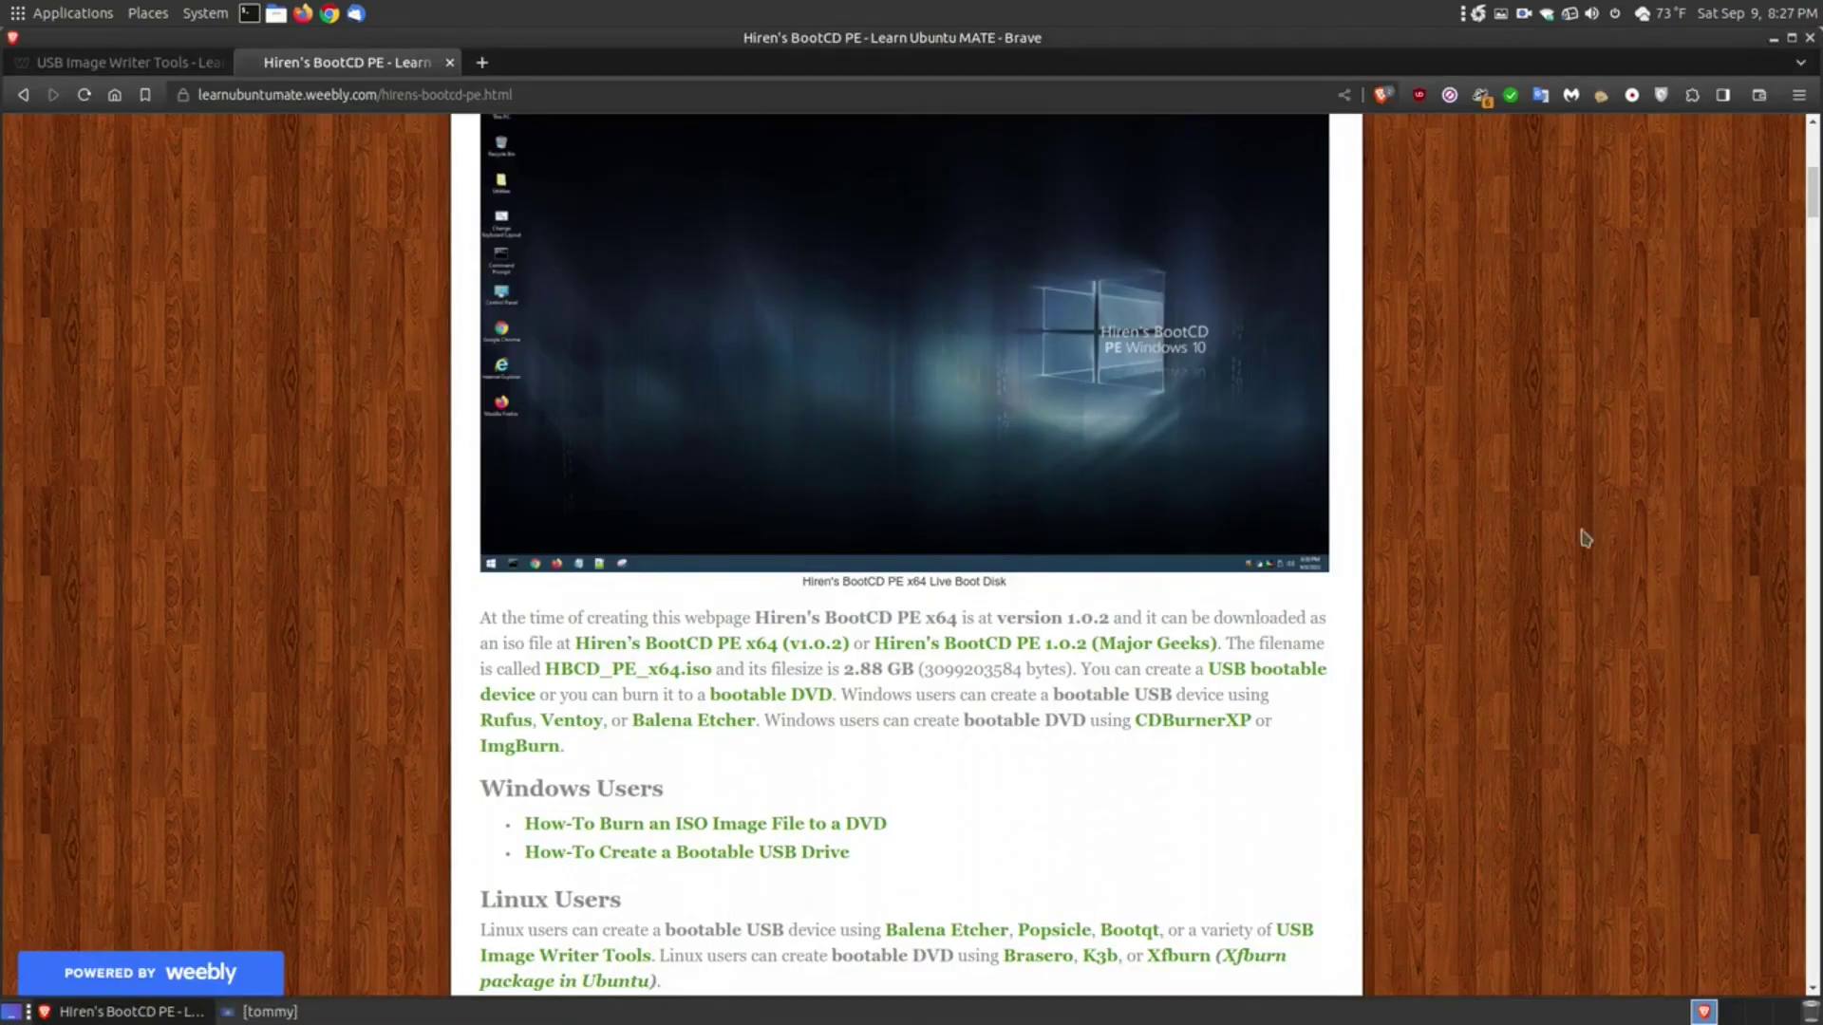
Step: Open the Hiren's BootCD PE x64 (v1.0.2) download page and examine the included tools and the ISO file's name and size
{"action": "scroll", "coordinate": [1678, 541], "scroll_direction": "down", "scroll_amount": 2}
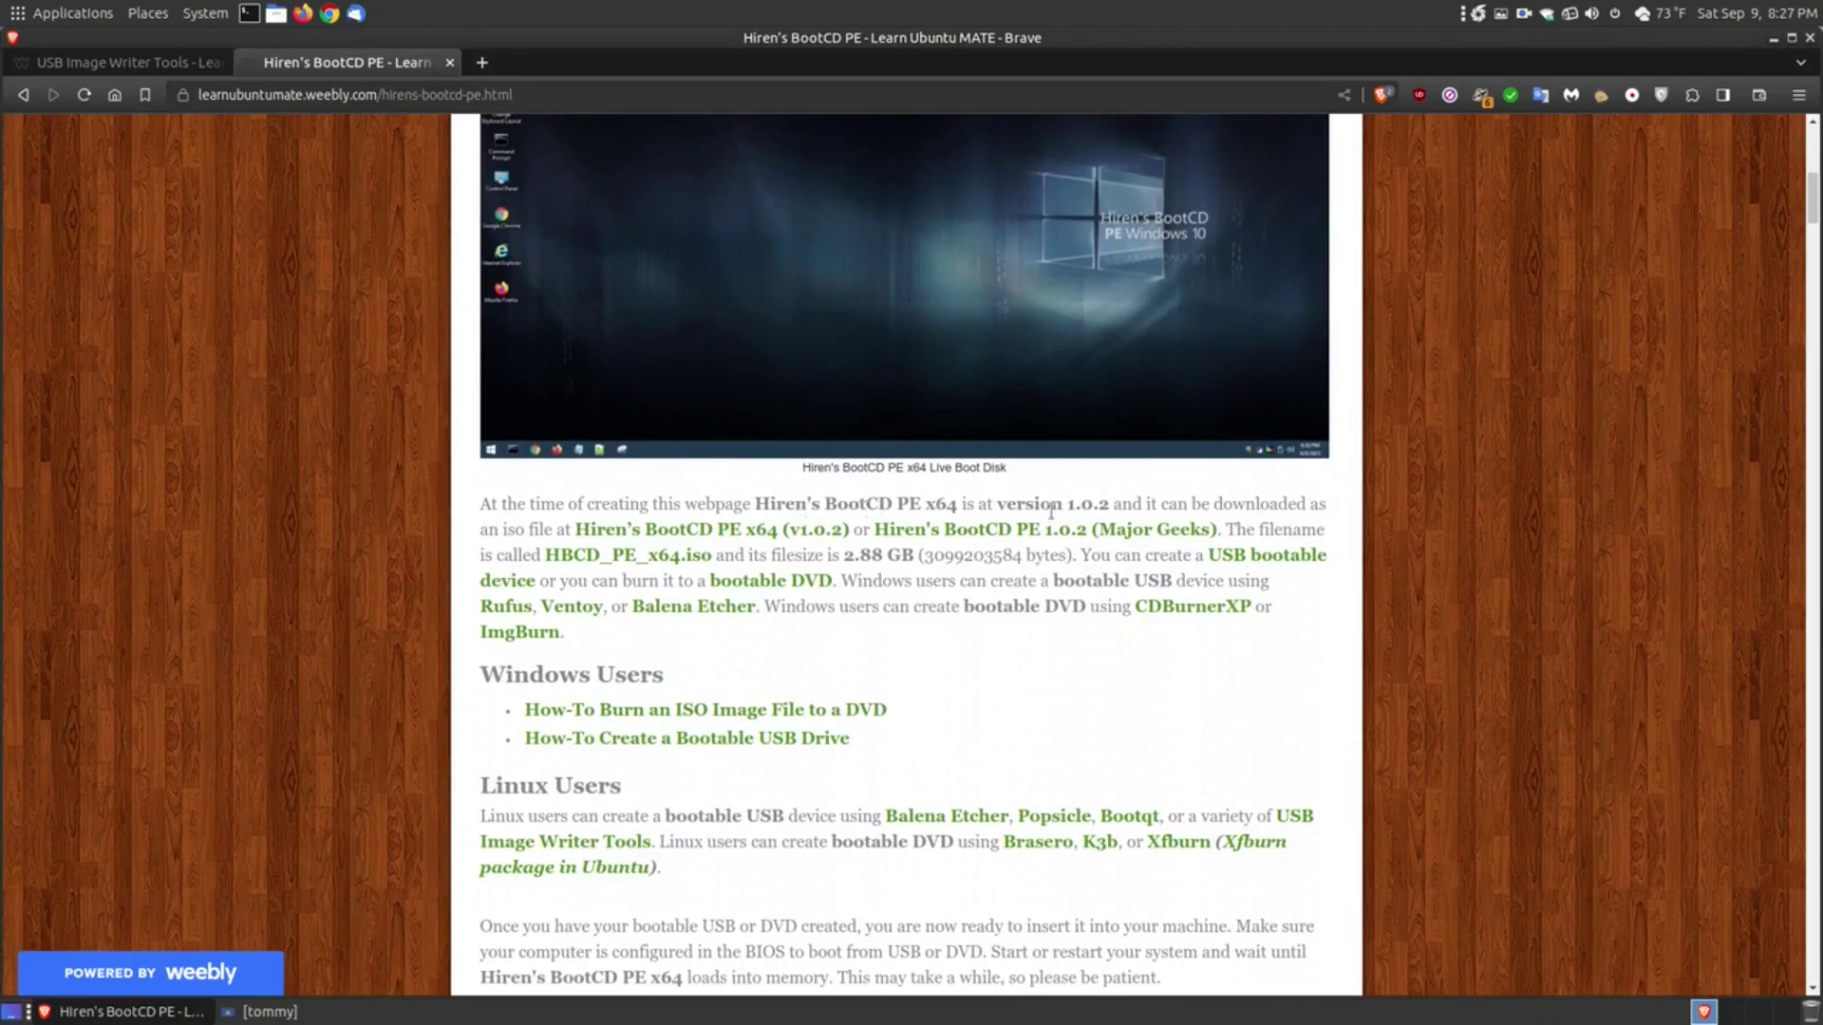
{"action": "left_click", "coordinate": [698, 531]}
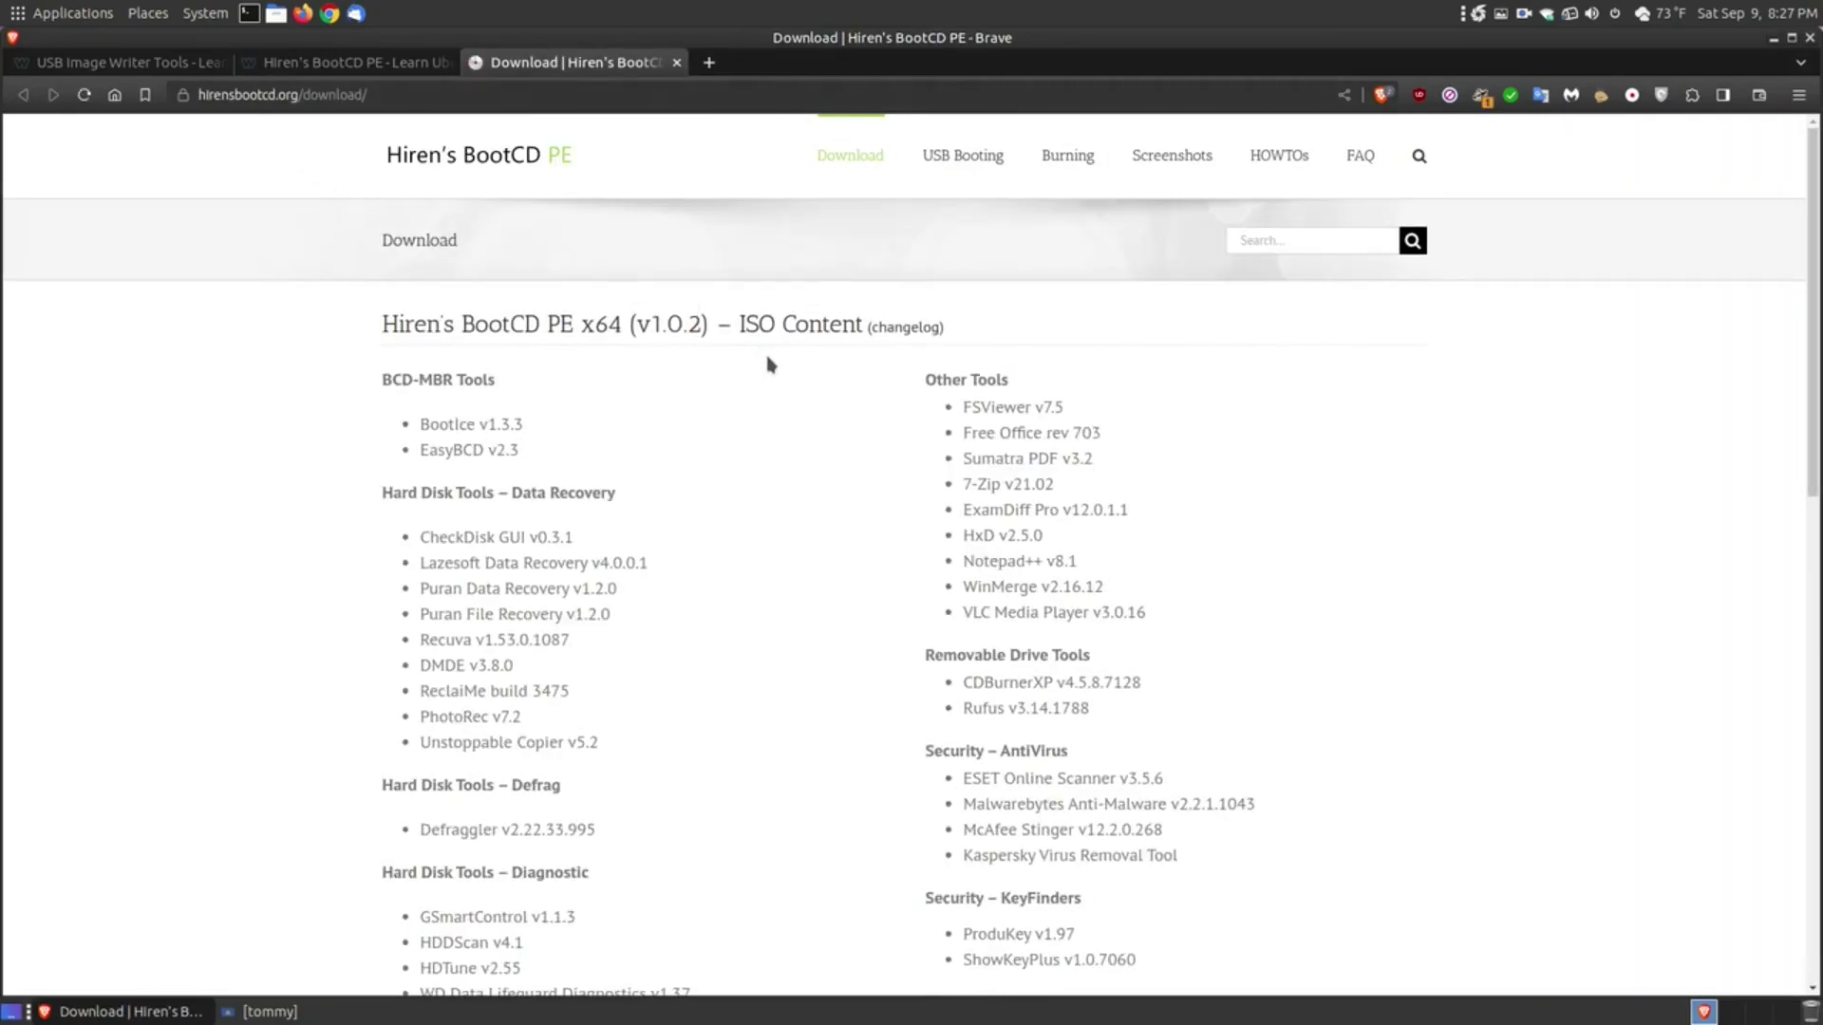
{"action": "scroll", "coordinate": [851, 713], "scroll_direction": "down", "scroll_amount": 2}
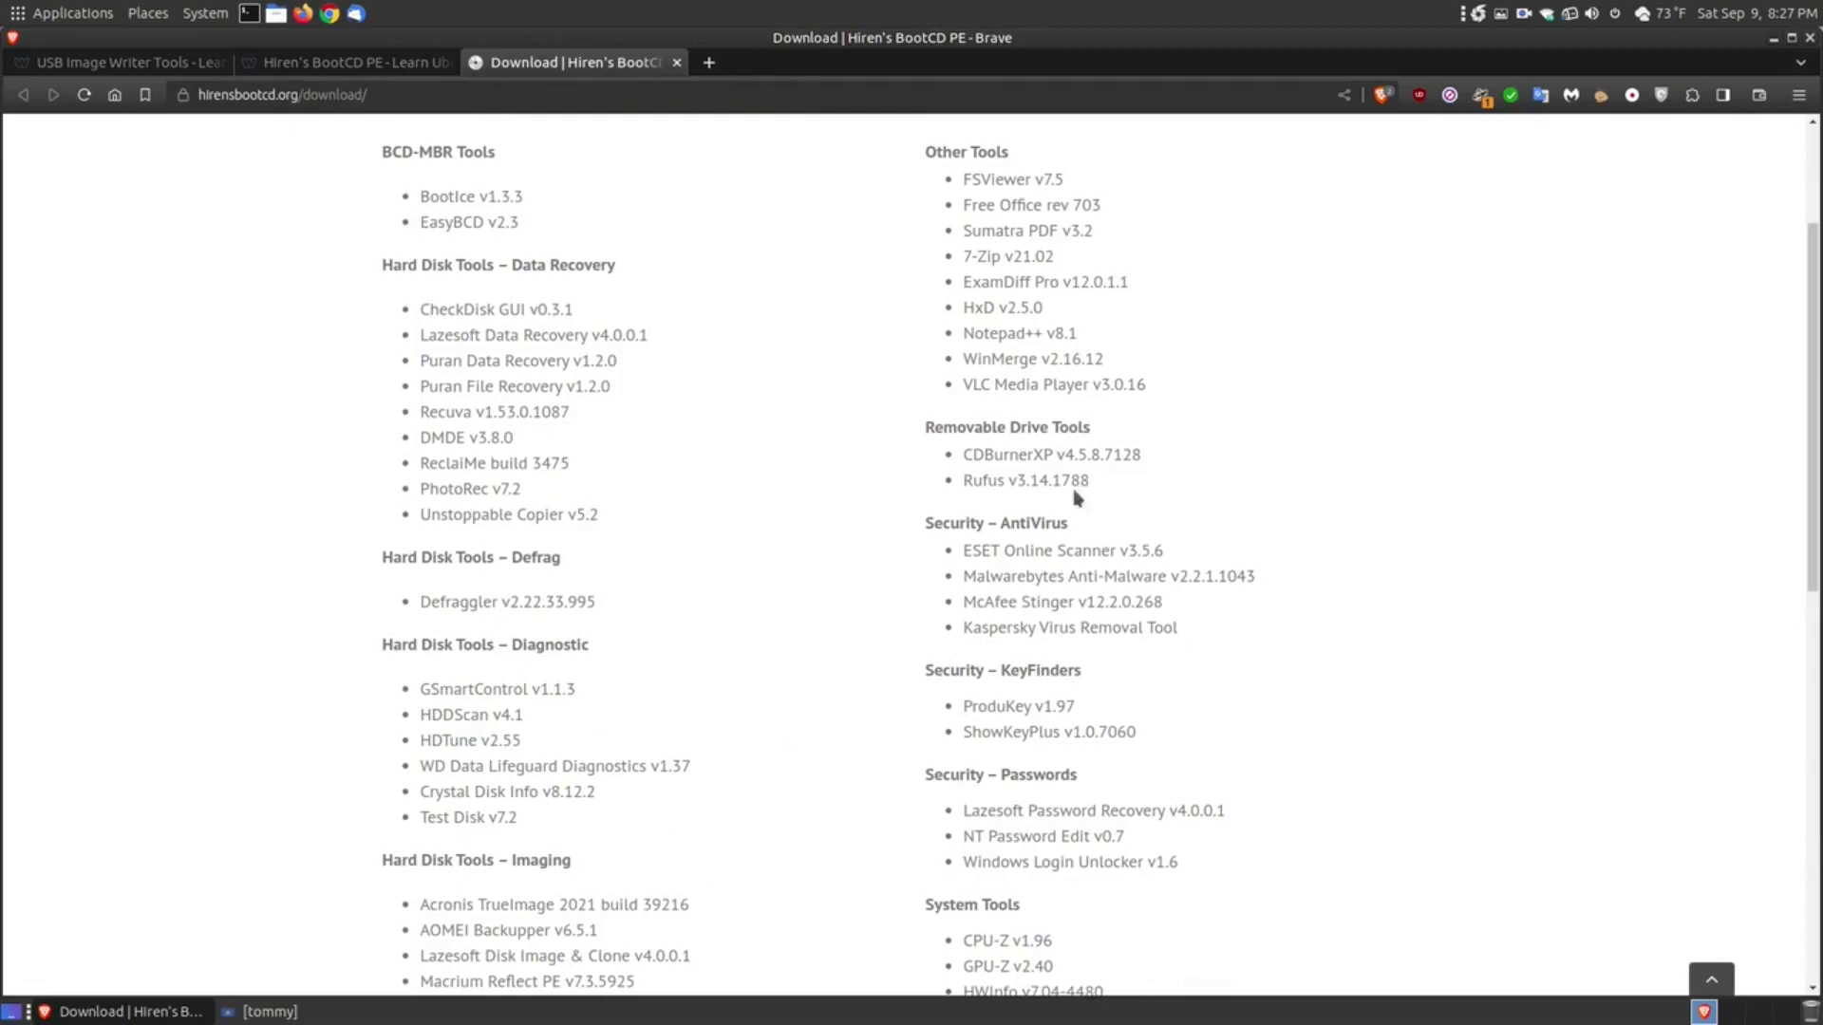
{"action": "scroll", "coordinate": [1101, 589], "scroll_direction": "down", "scroll_amount": 8}
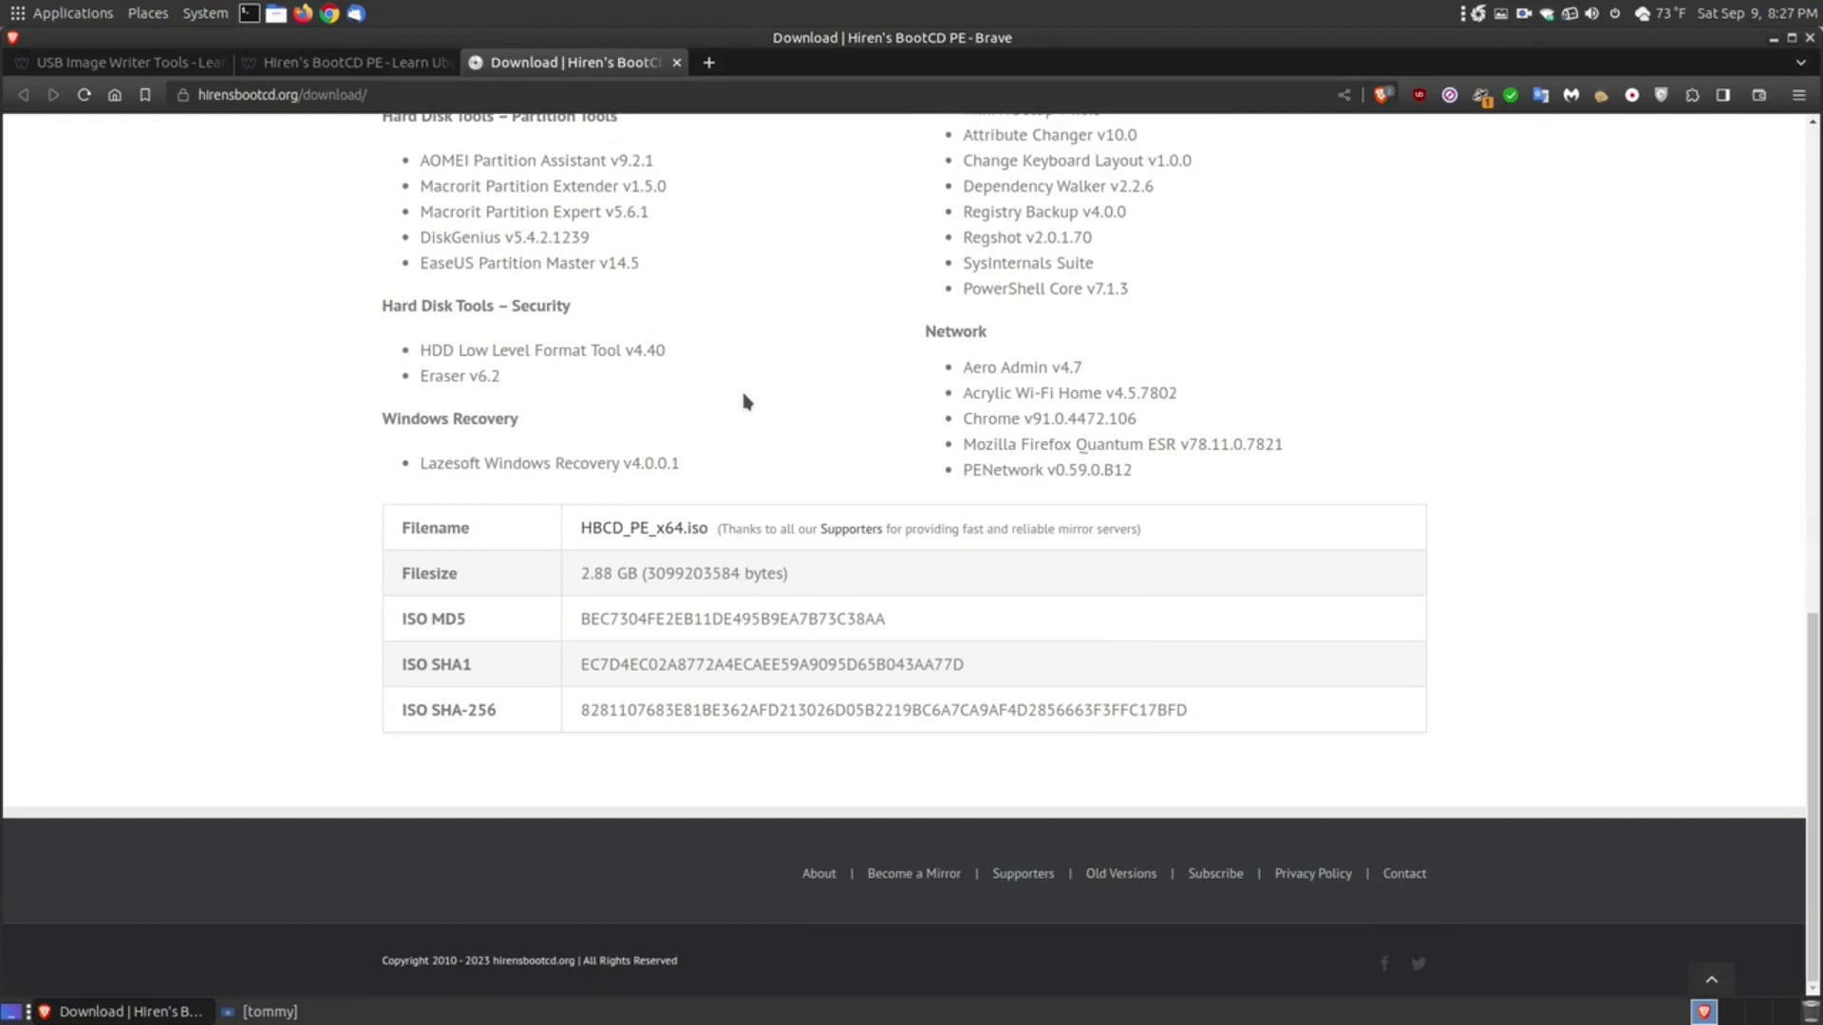
{"action": "double_click", "coordinate": [611, 567]}
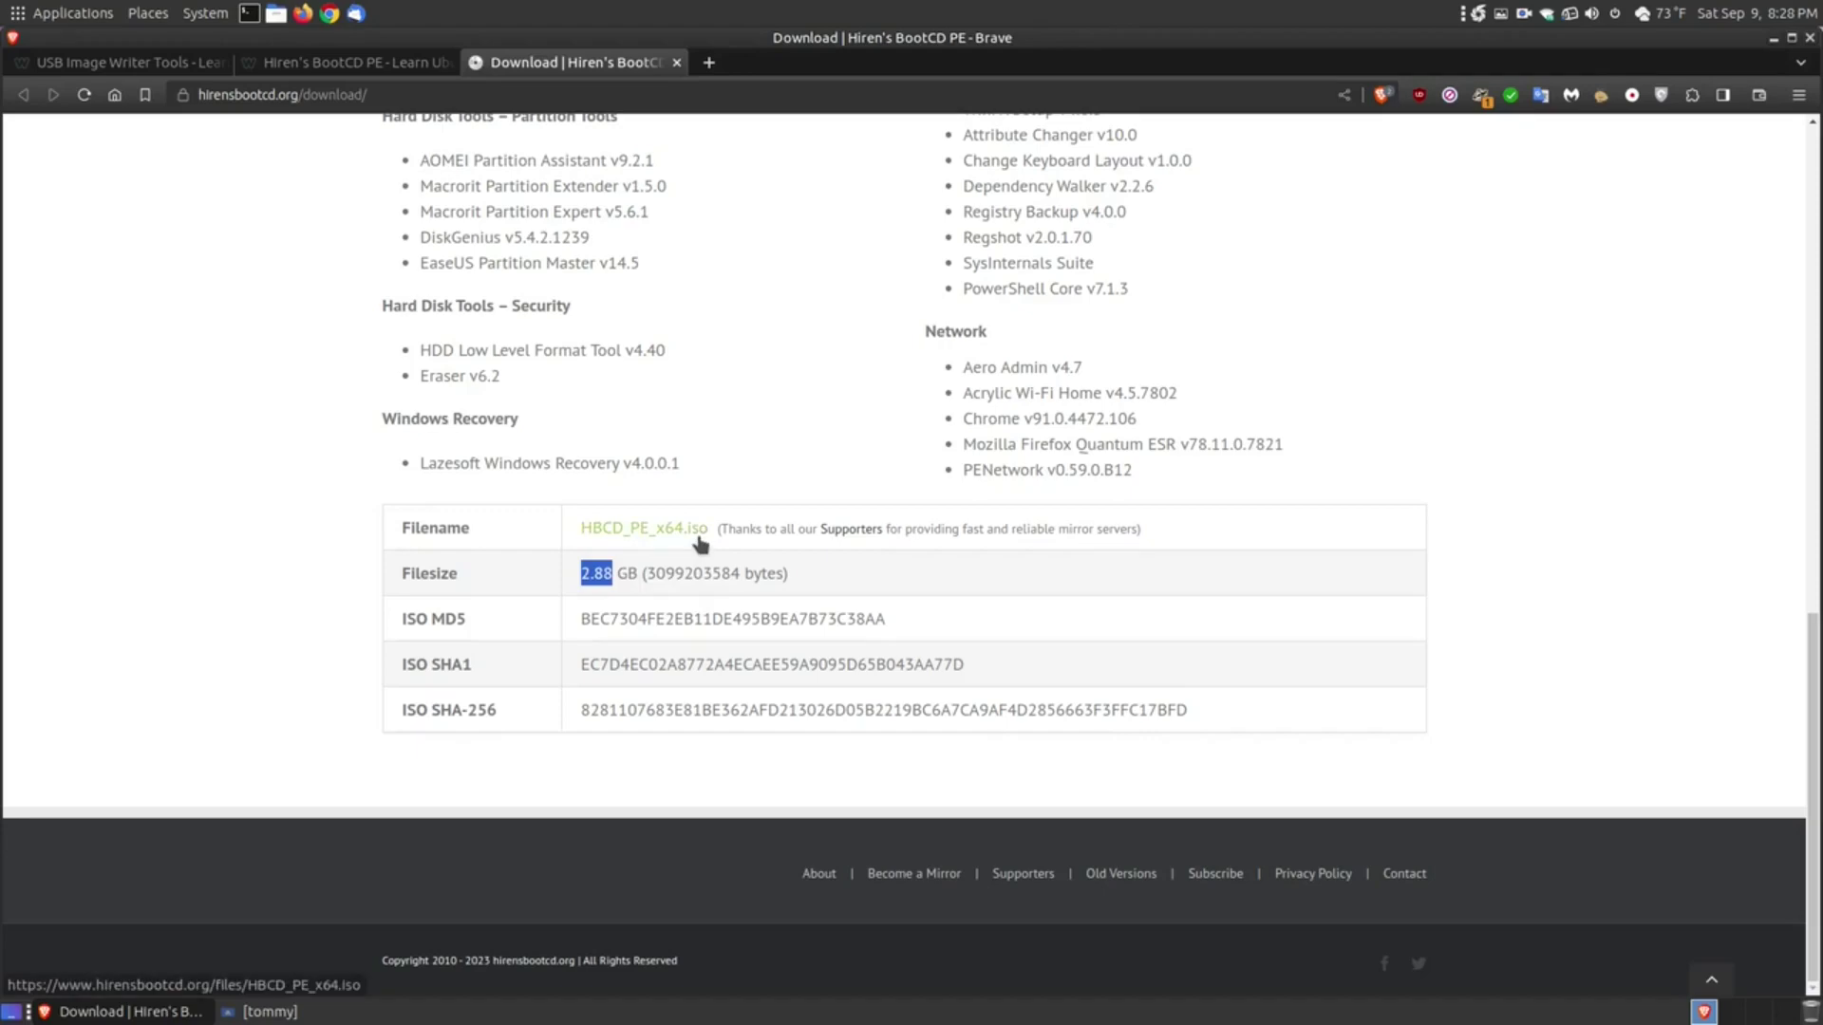
{"action": "scroll", "coordinate": [1364, 570], "scroll_direction": "up", "scroll_amount": 10}
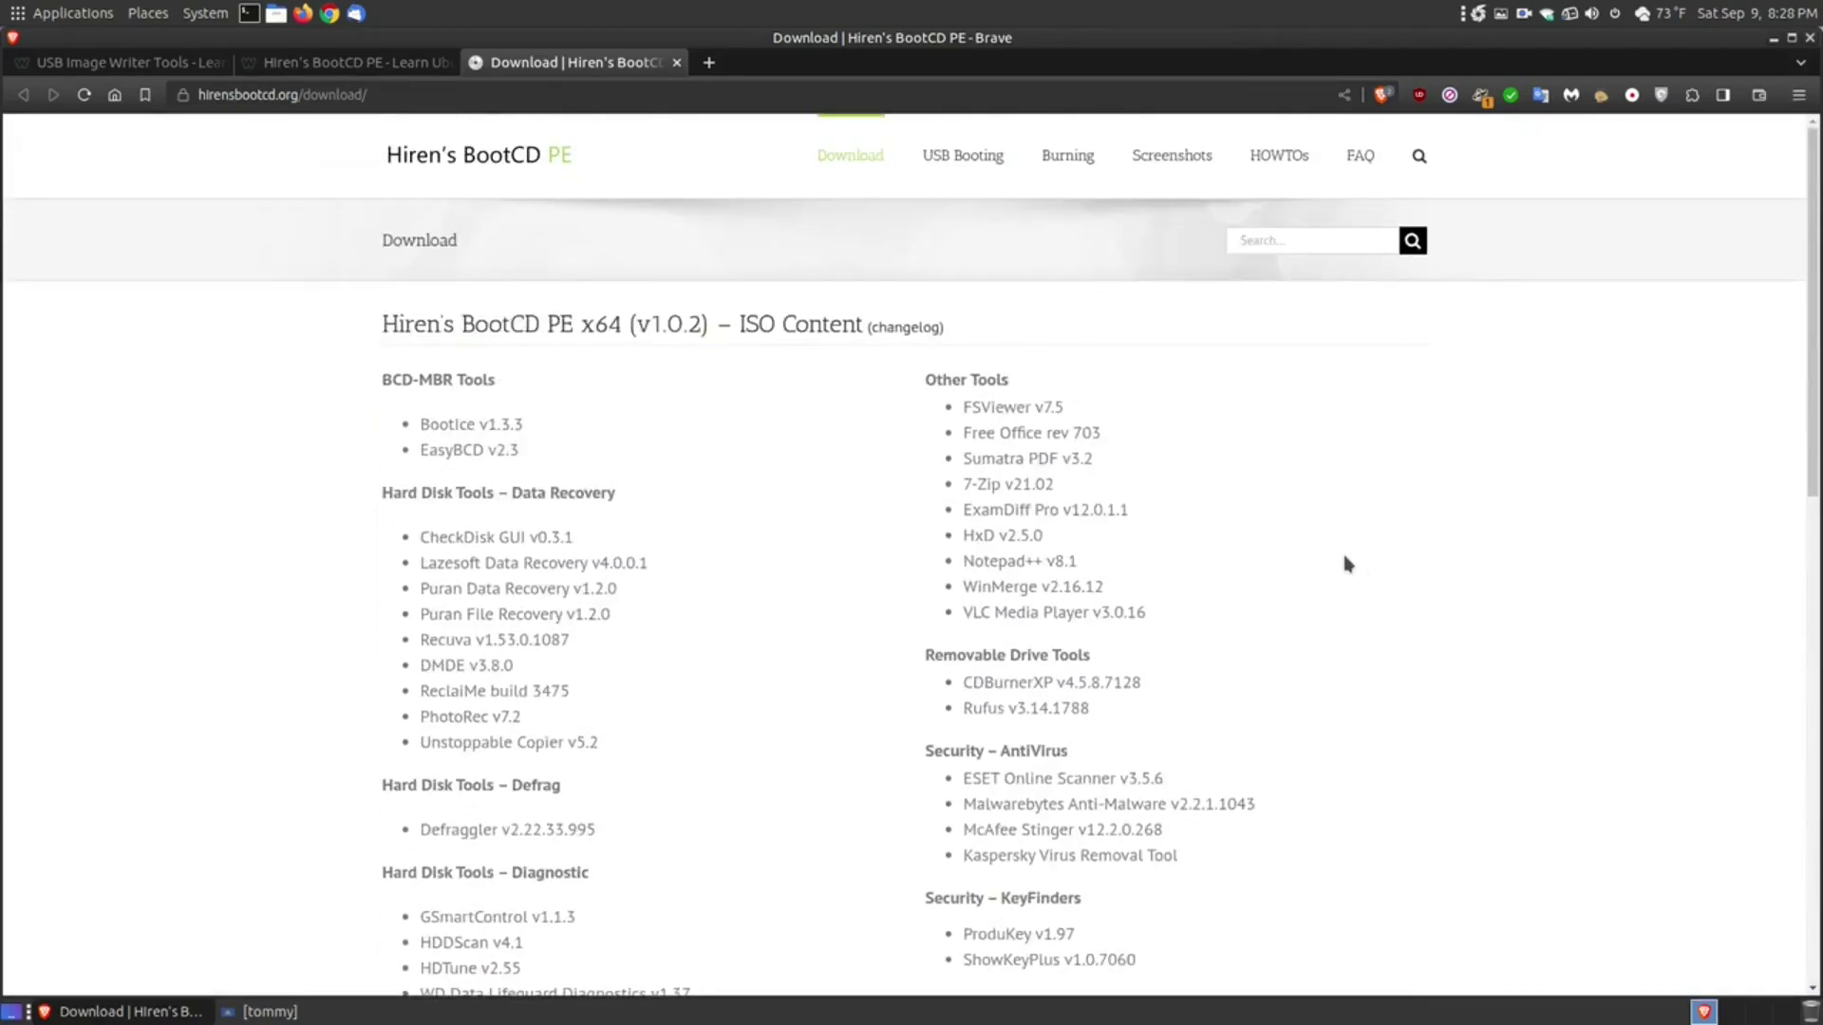
Step: View the Hiren's site's USB Booting and Burning instructions, then close that site
{"action": "left_click", "coordinate": [953, 159]}
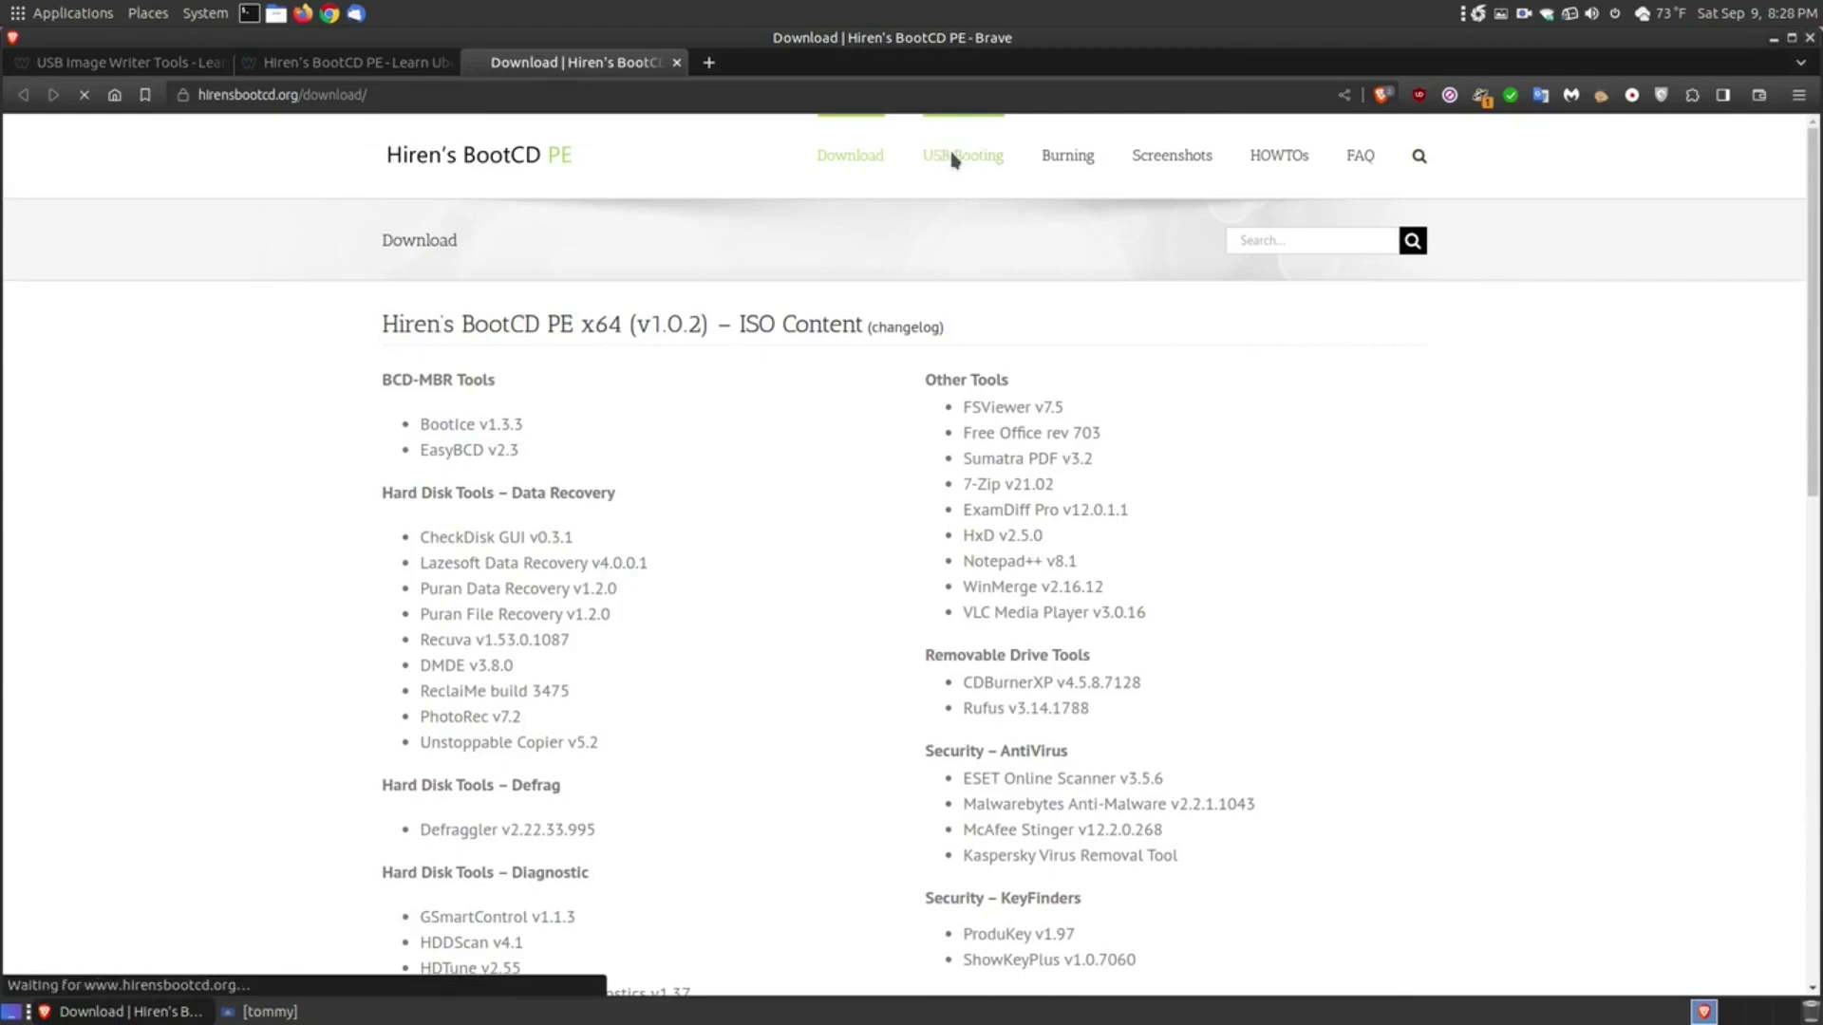
{"action": "left_click", "coordinate": [1076, 163]}
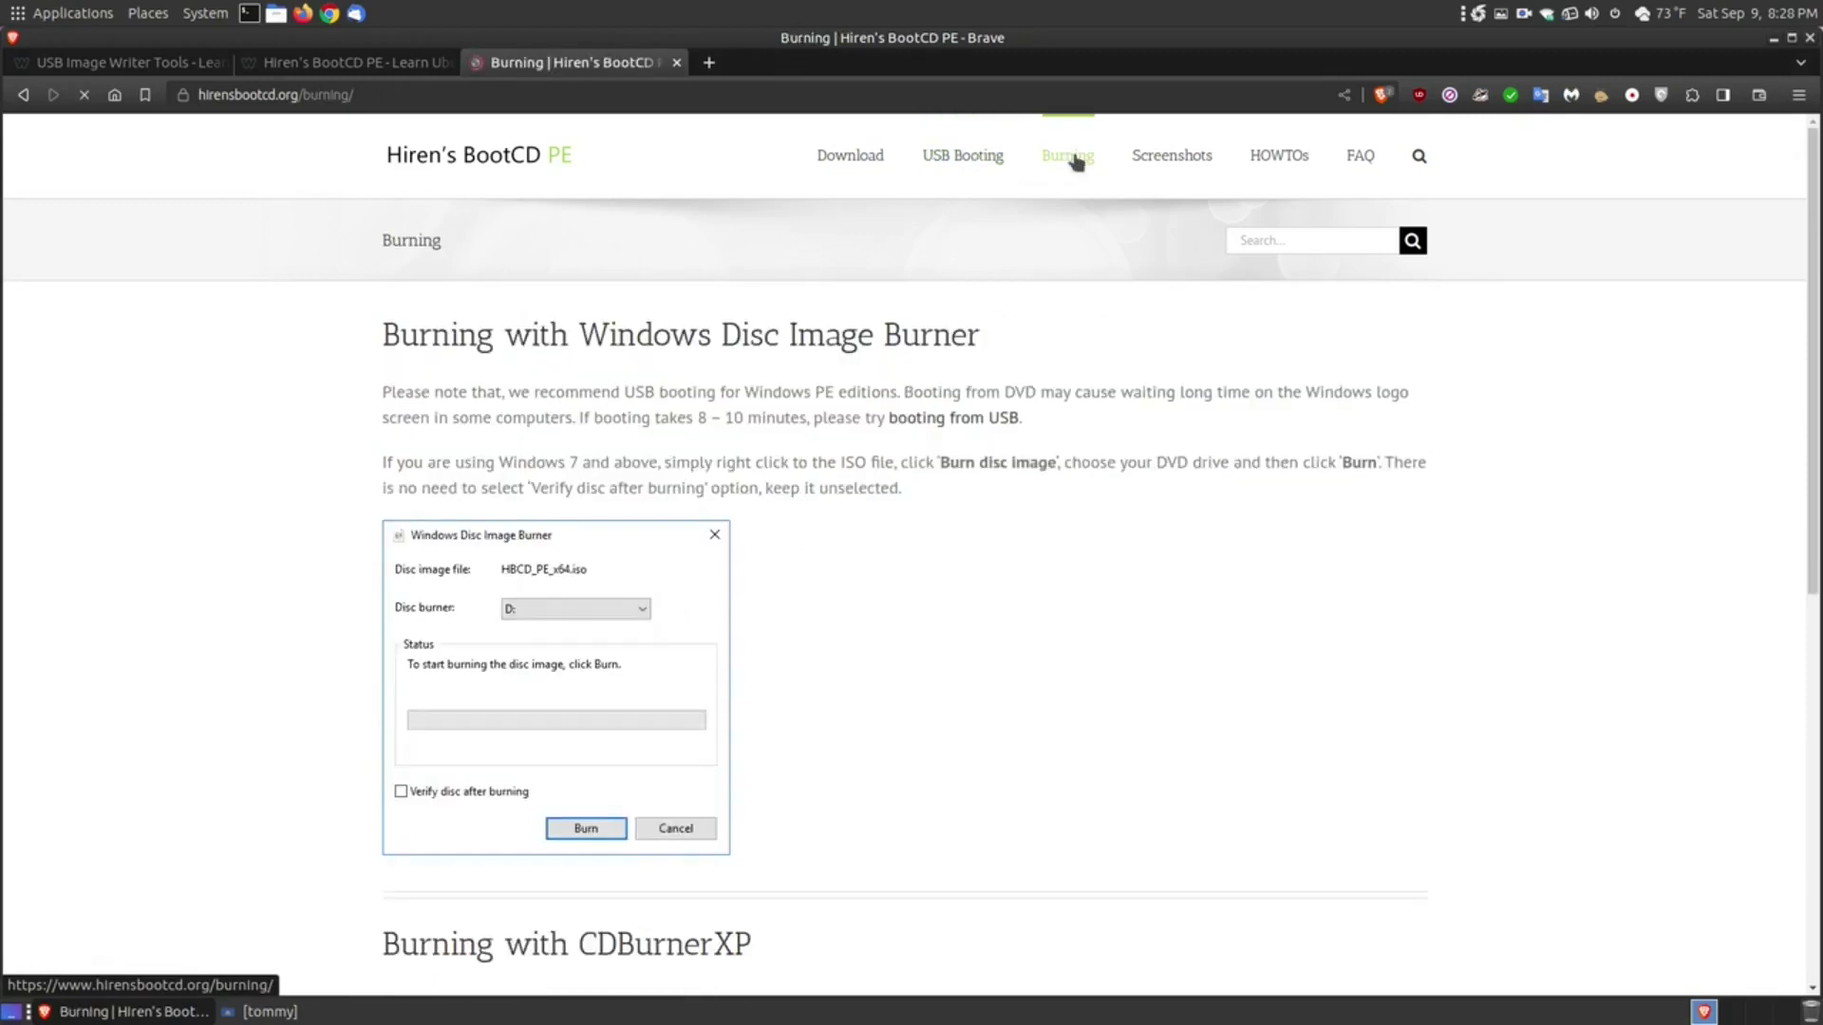
{"action": "left_click", "coordinate": [677, 62]}
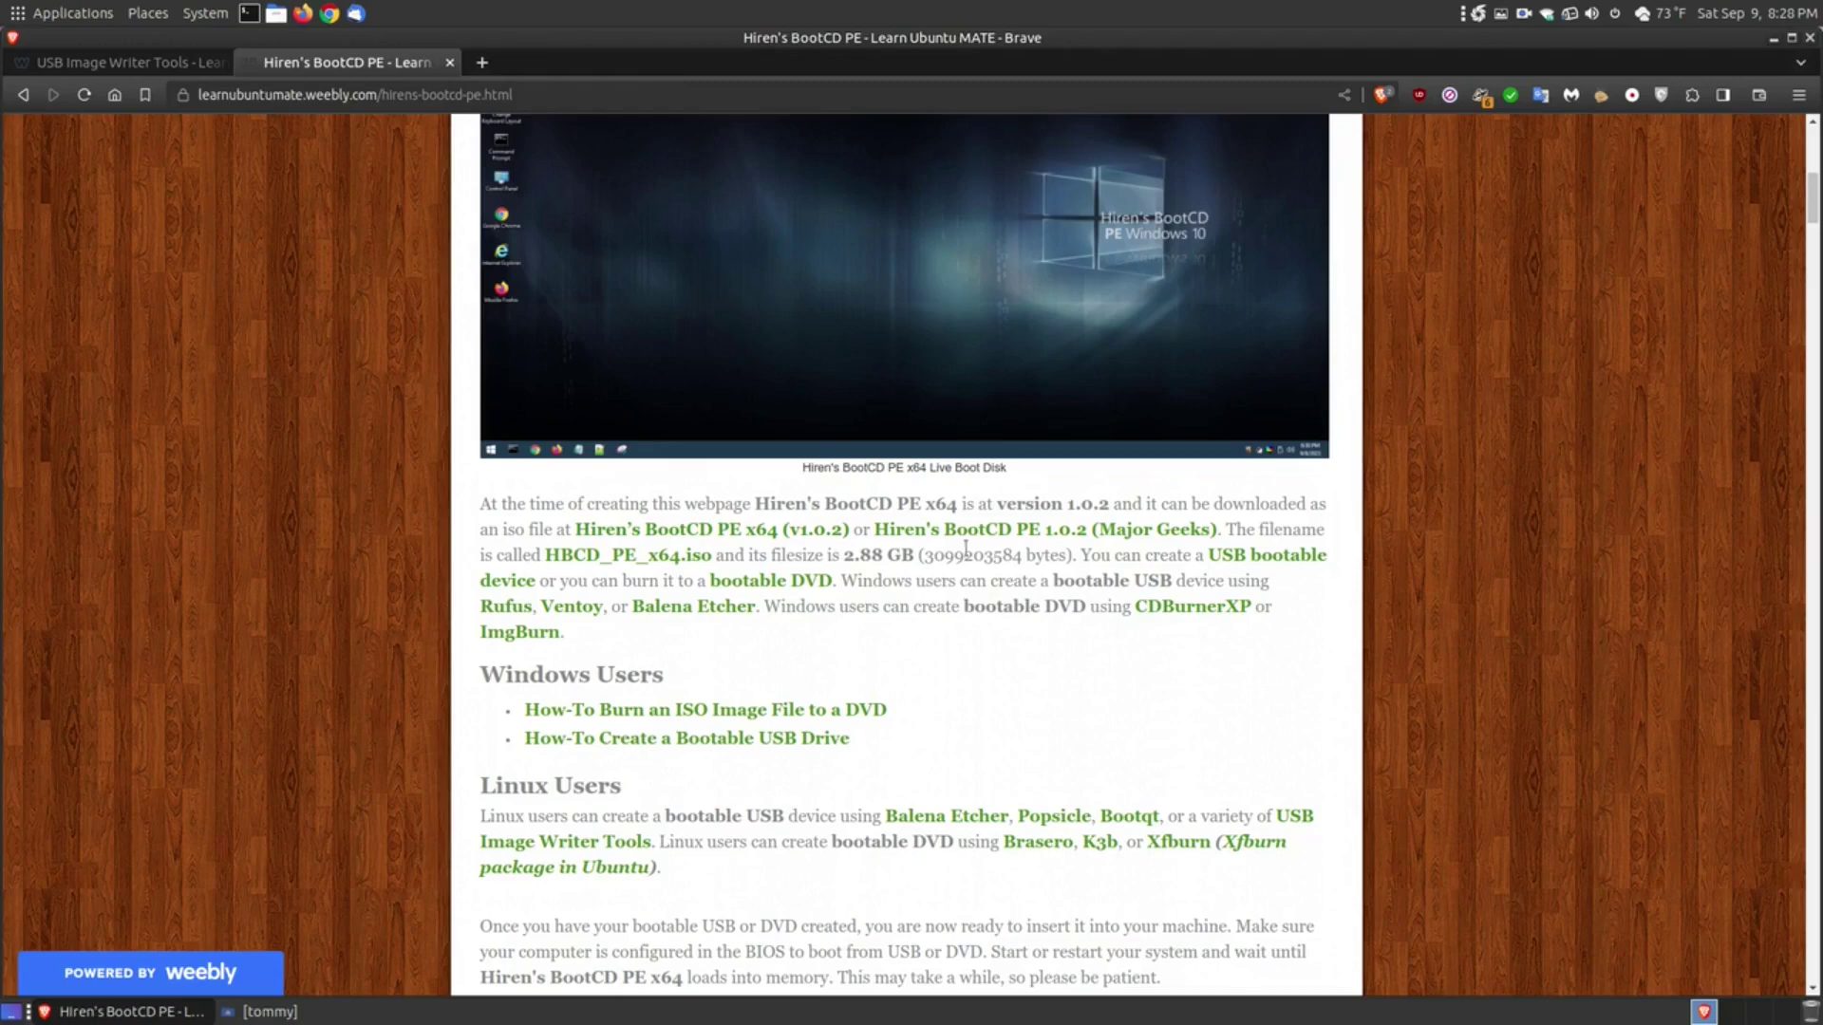
Step: Review the Windows and Linux instructions for creating bootable media, check the USB Image Writer Tools page, and close that page
{"action": "scroll", "coordinate": [1407, 685], "scroll_direction": "down", "scroll_amount": 5}
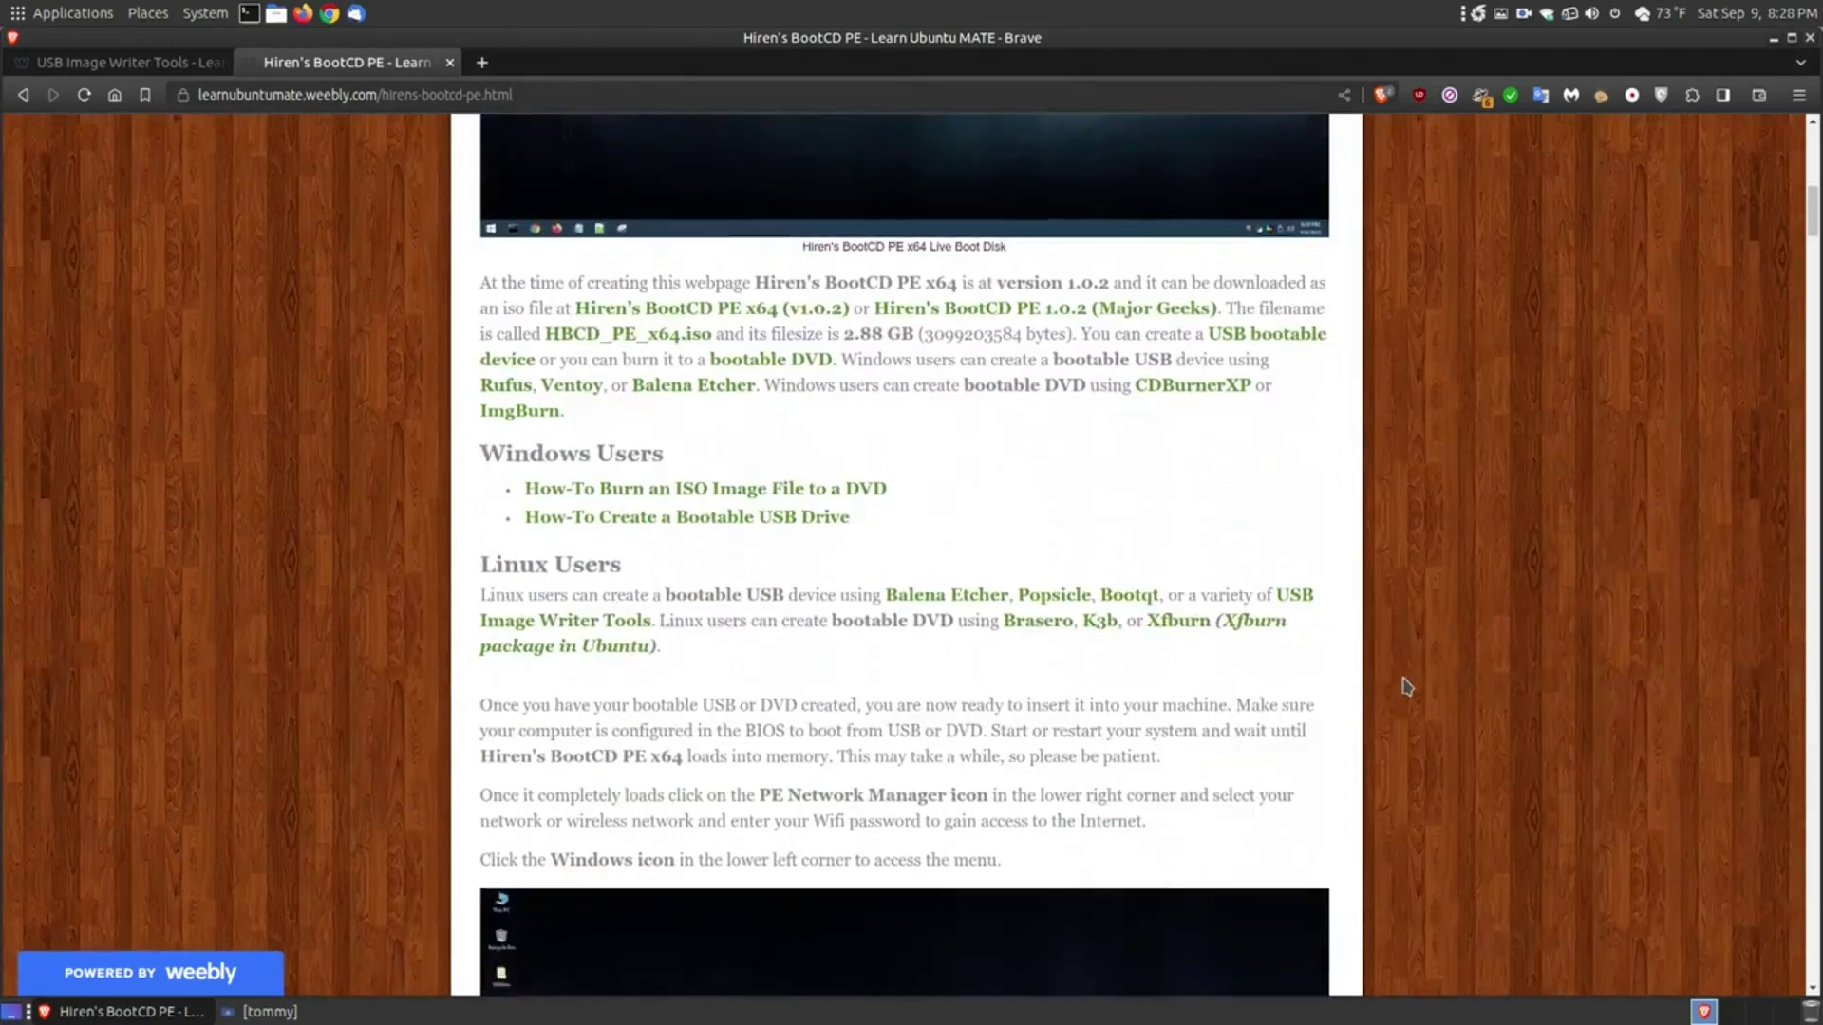
{"action": "scroll", "coordinate": [1143, 274], "scroll_direction": "up", "scroll_amount": 3}
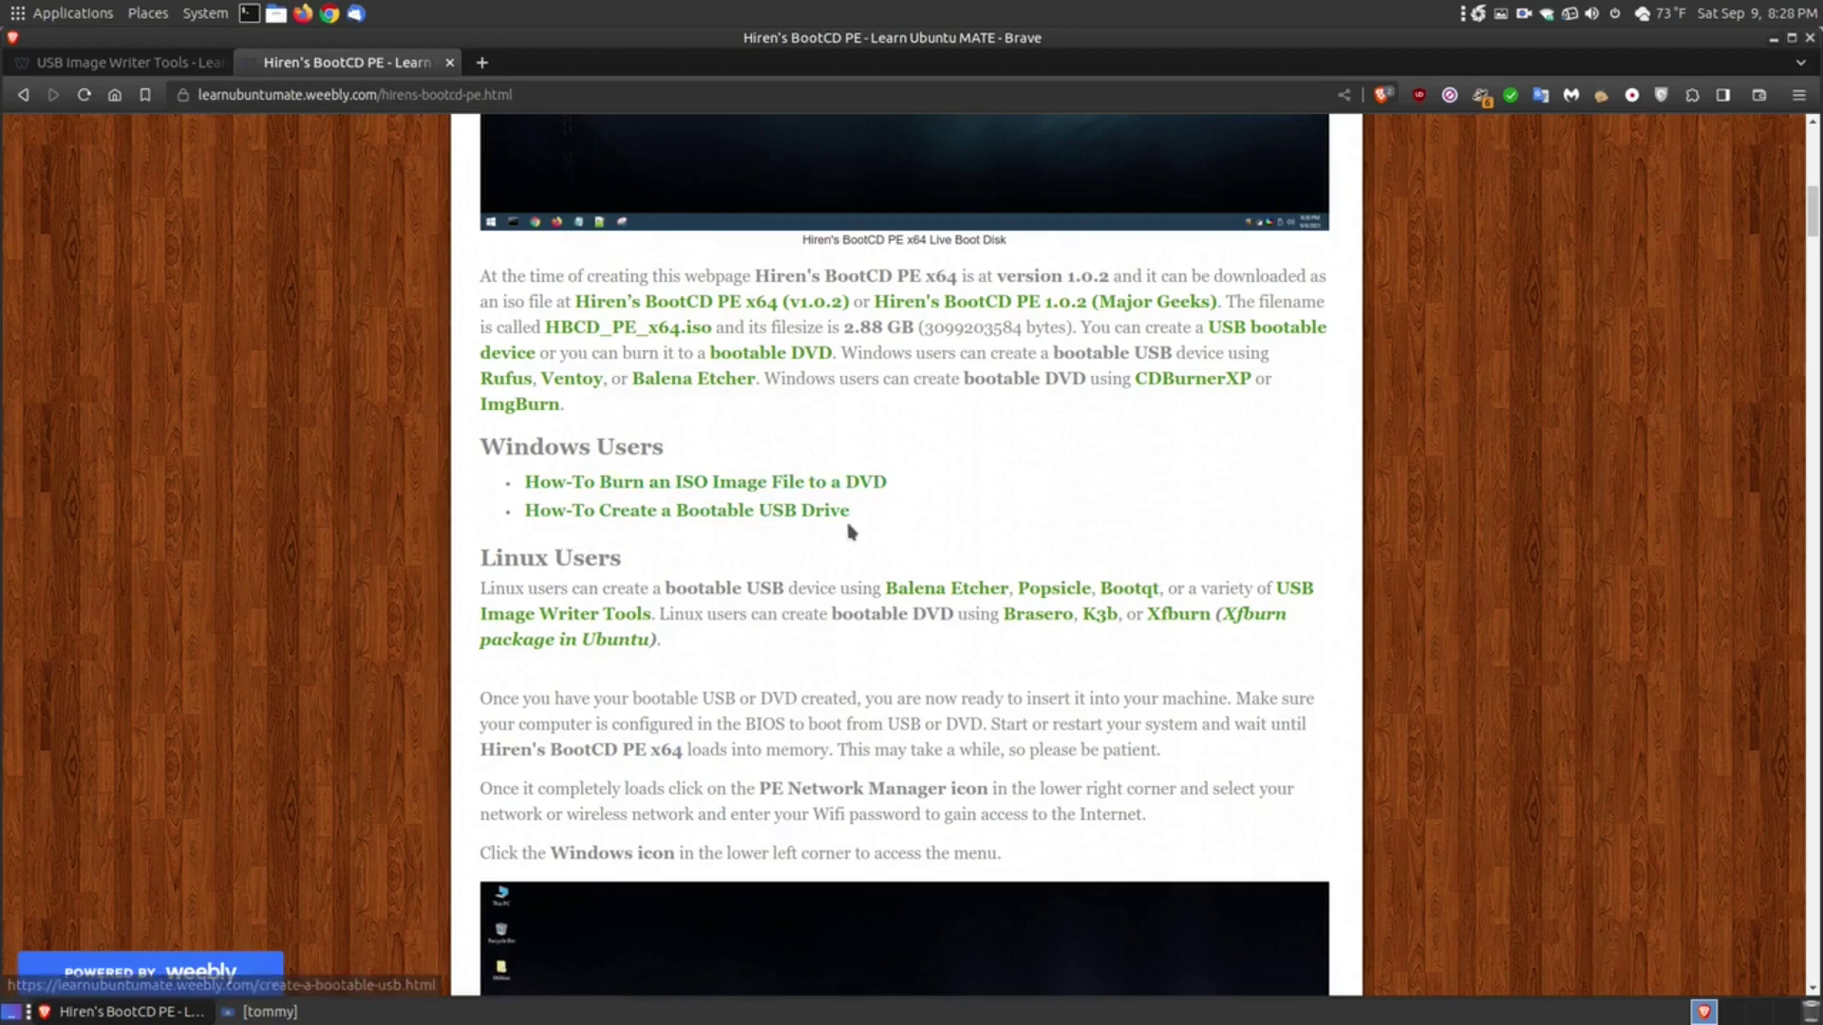
{"action": "scroll", "coordinate": [836, 513], "scroll_direction": "down", "scroll_amount": 2}
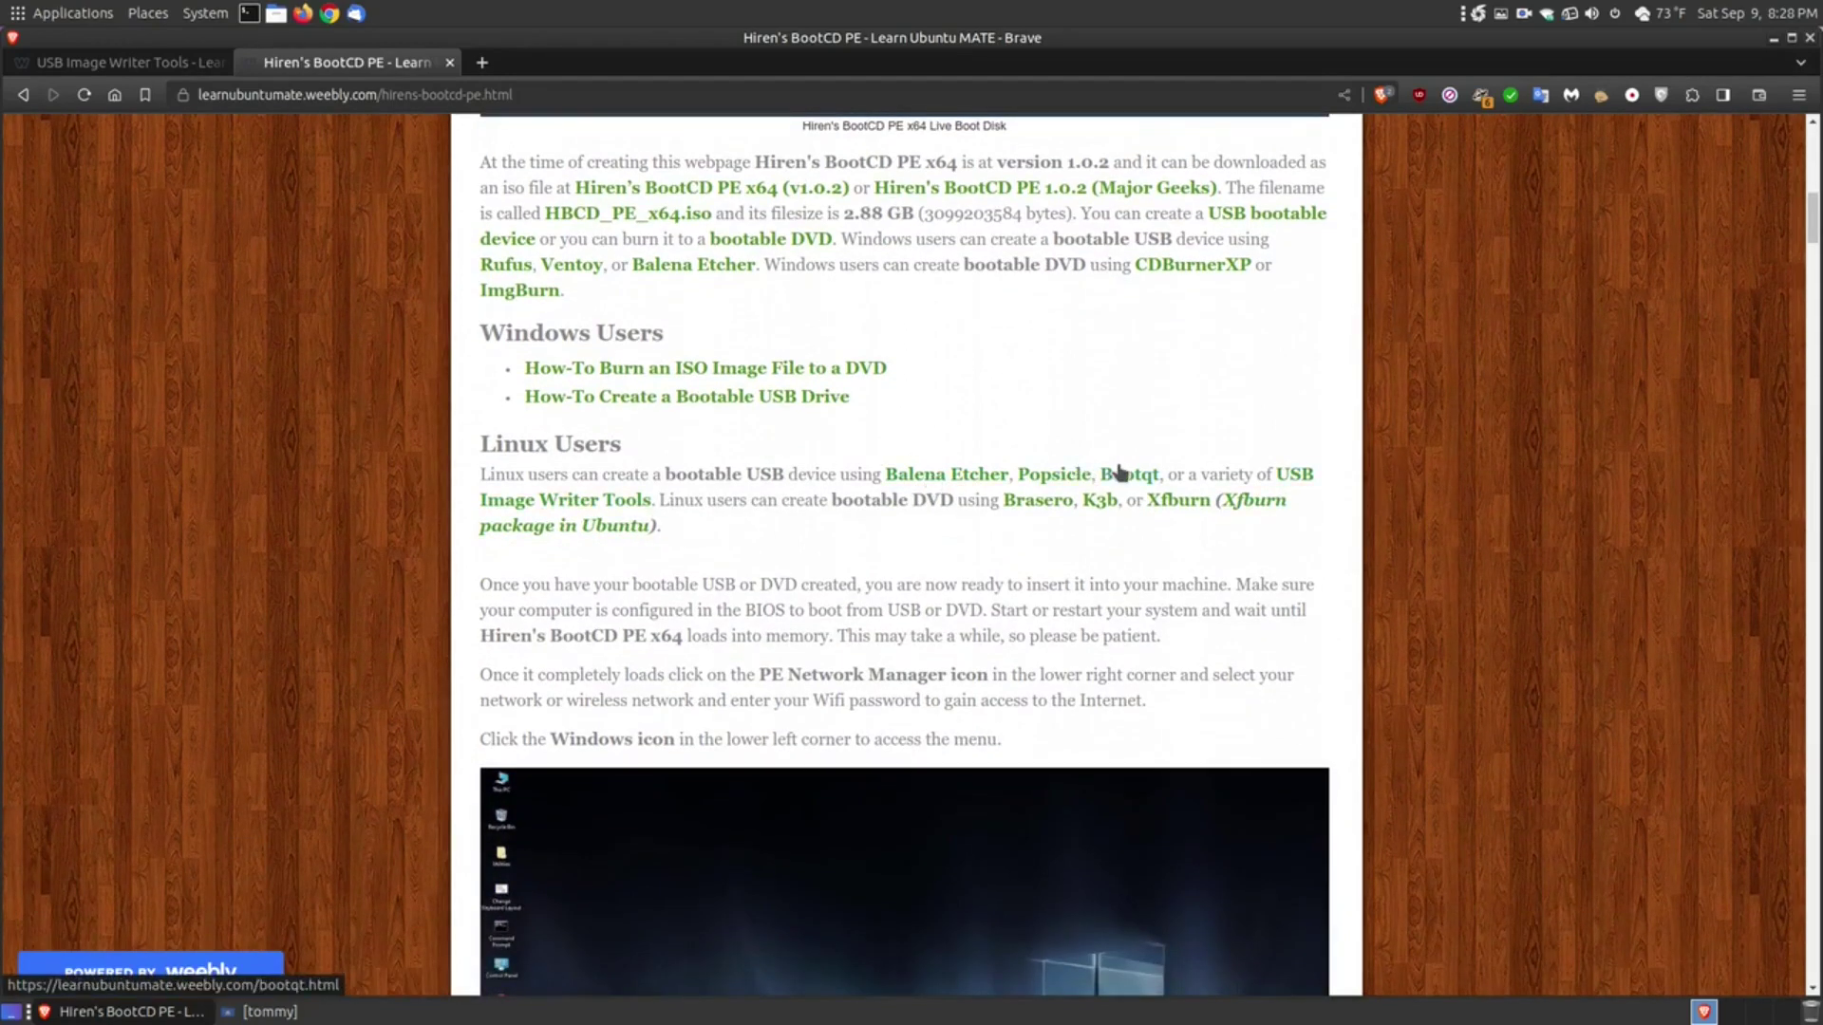
{"action": "left_click", "coordinate": [123, 62]}
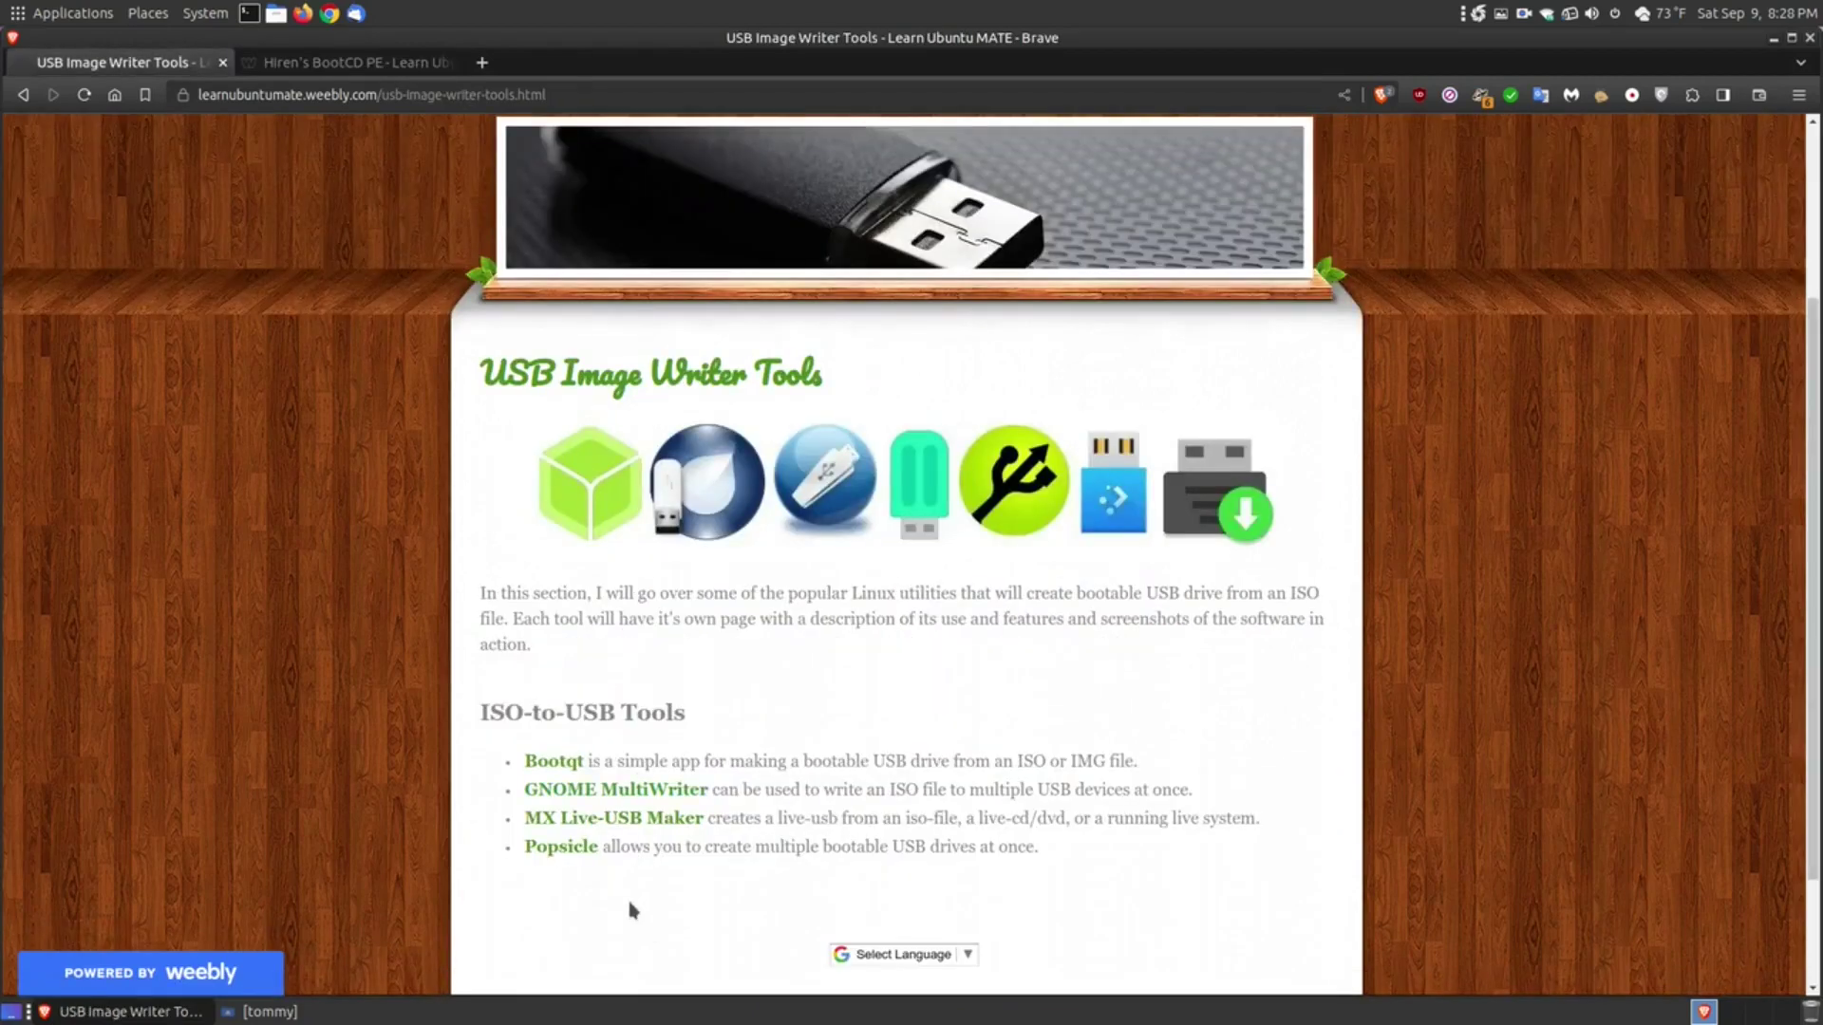
{"action": "left_click", "coordinate": [223, 63]}
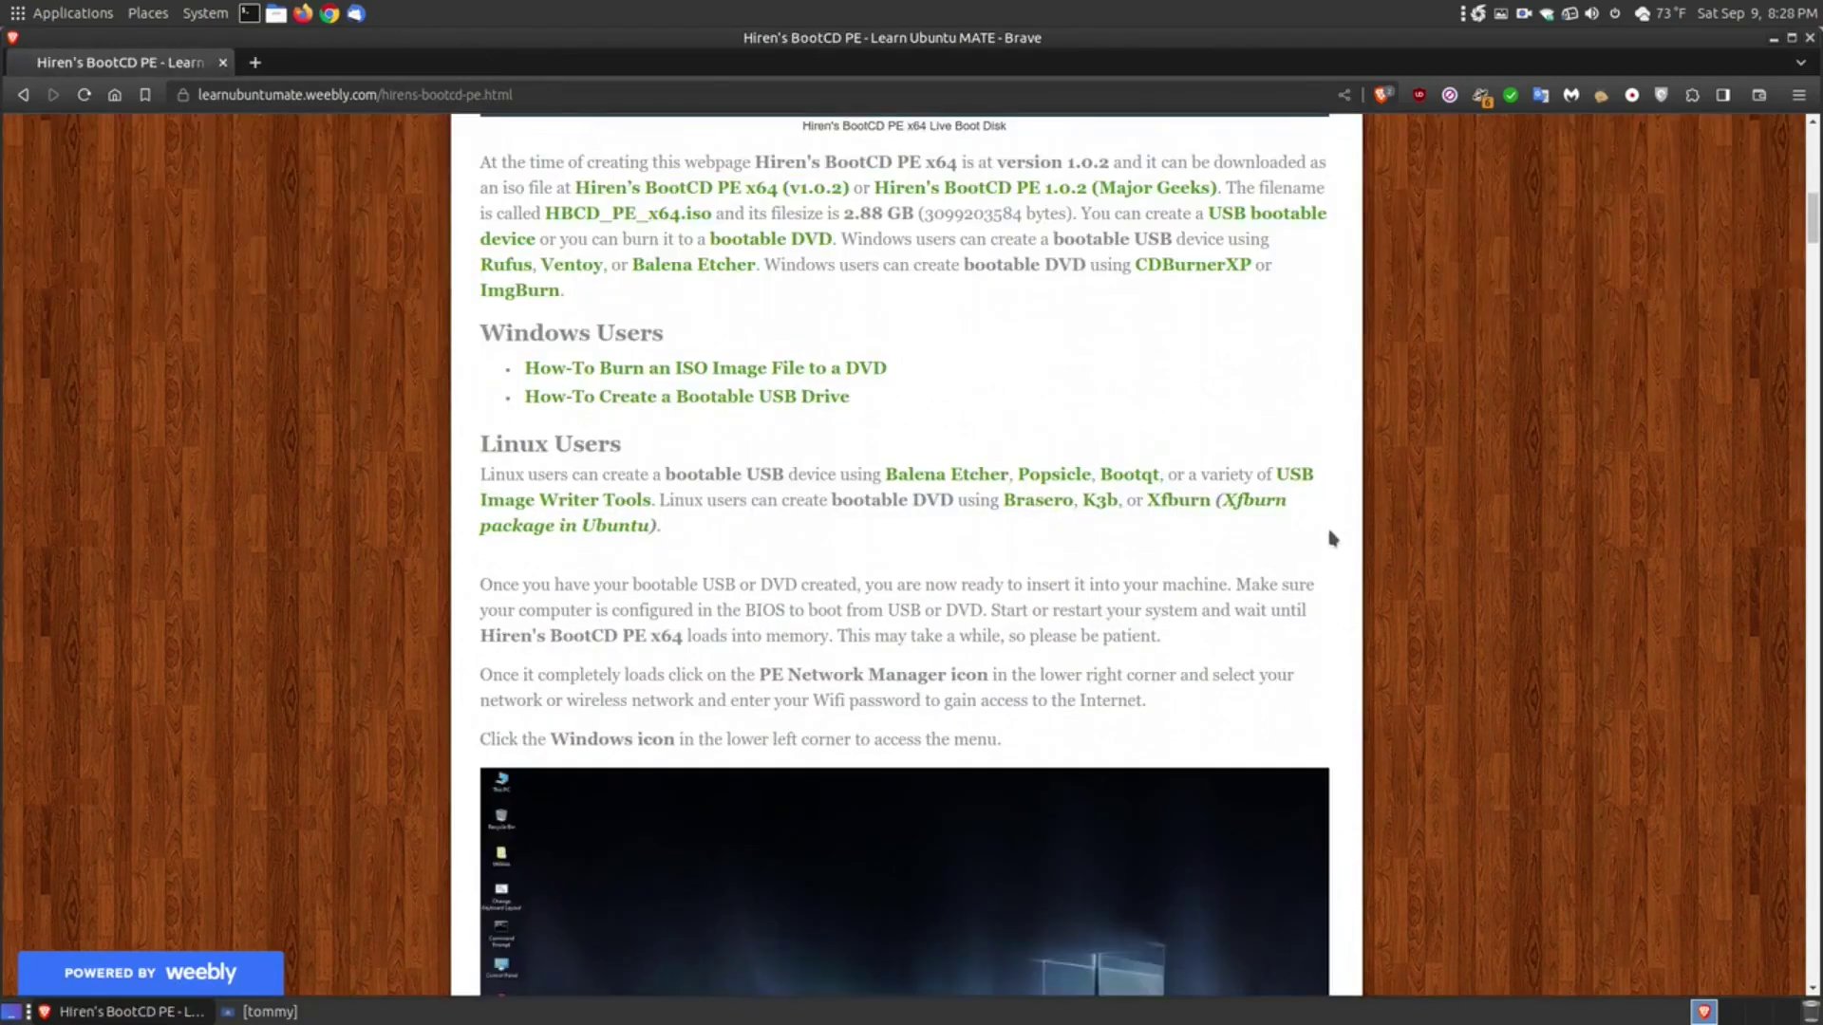
Step: Read the Hiren's BootCD PE startup instructions, examining the Windows menu screenshot and the Control Panel System information
{"action": "scroll", "coordinate": [1386, 556], "scroll_direction": "down", "scroll_amount": 3}
{"action": "scroll", "coordinate": [1394, 558], "scroll_direction": "down", "scroll_amount": 3}
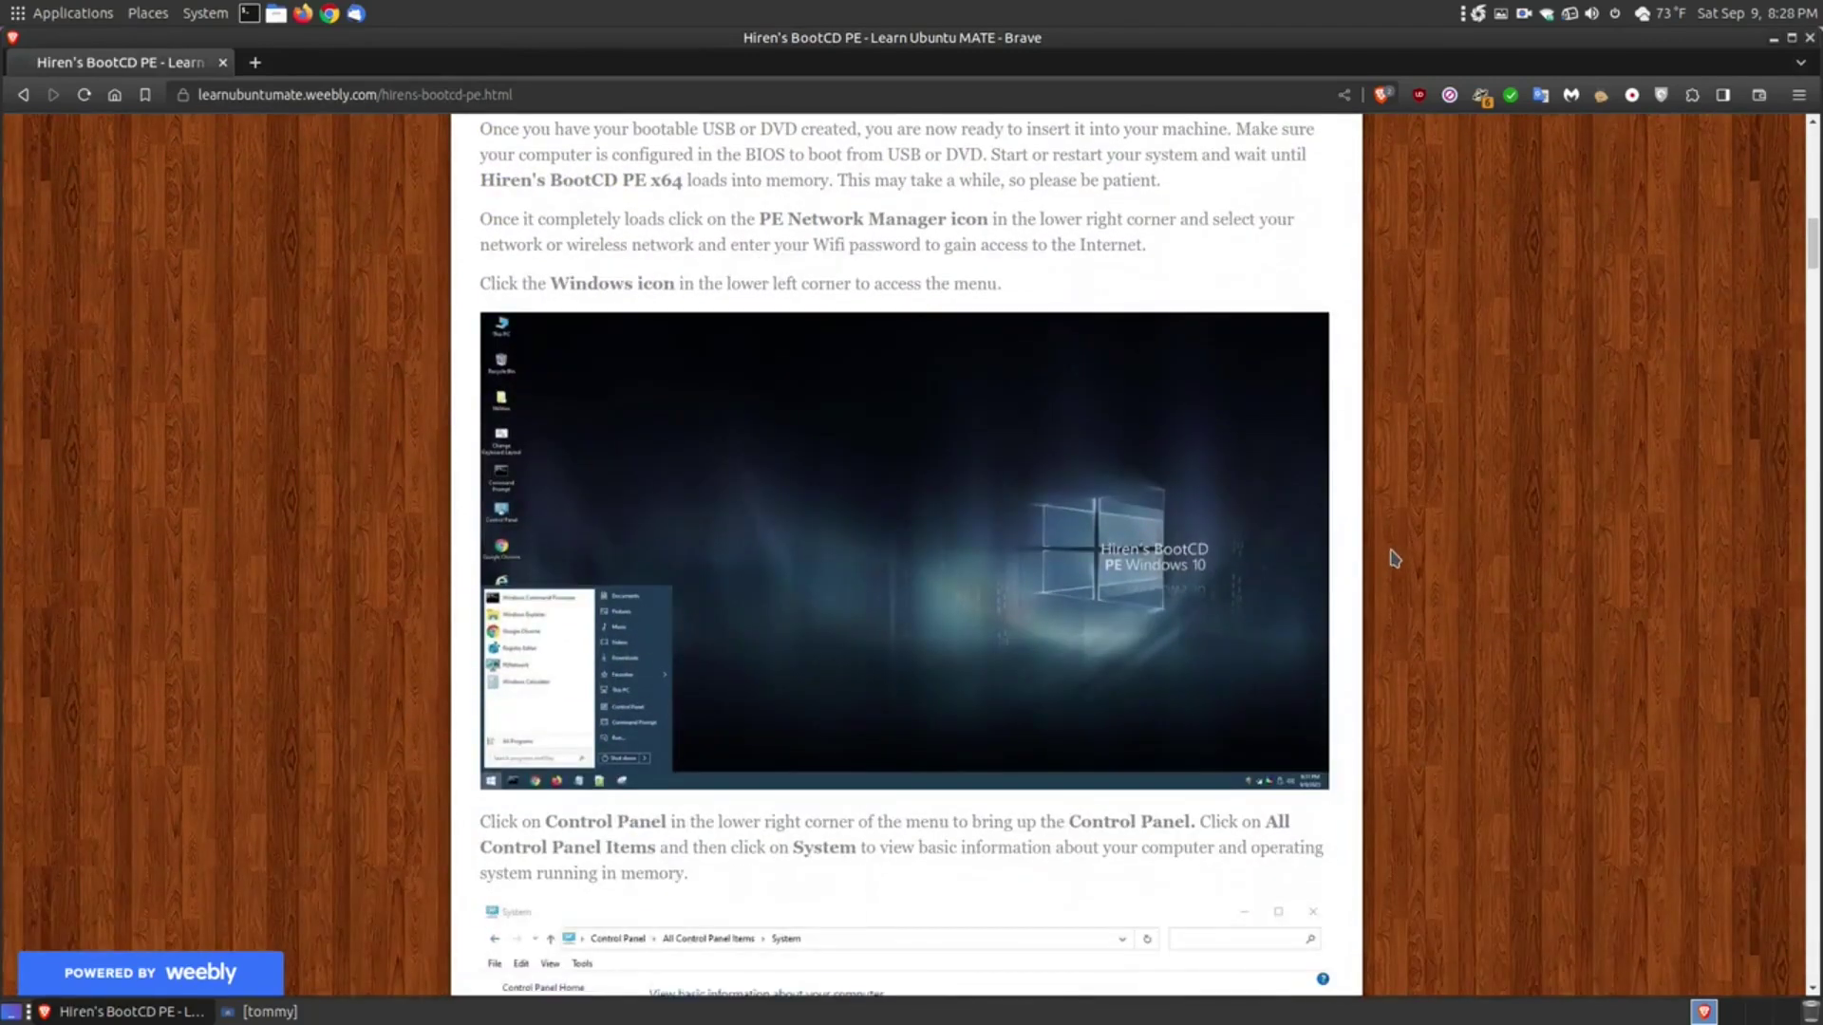
{"action": "scroll", "coordinate": [853, 419], "scroll_direction": "down", "scroll_amount": 2}
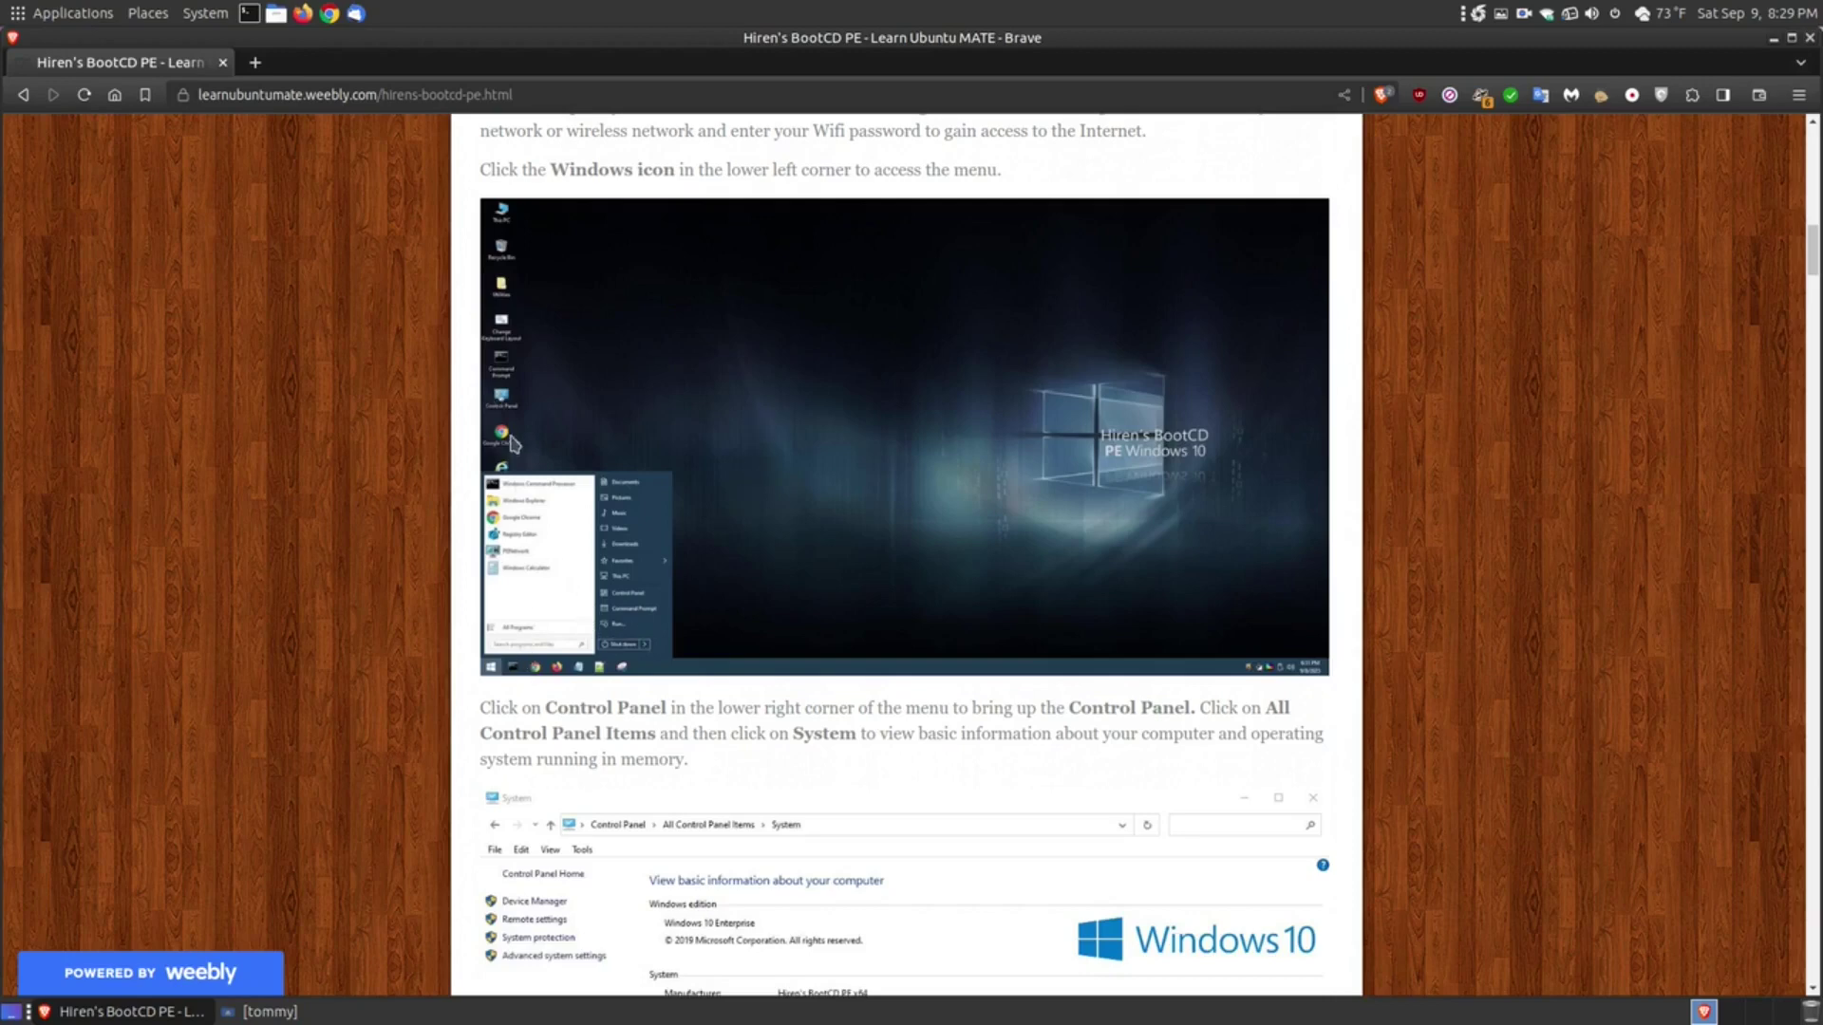
{"action": "scroll", "coordinate": [682, 544], "scroll_direction": "down", "scroll_amount": 4}
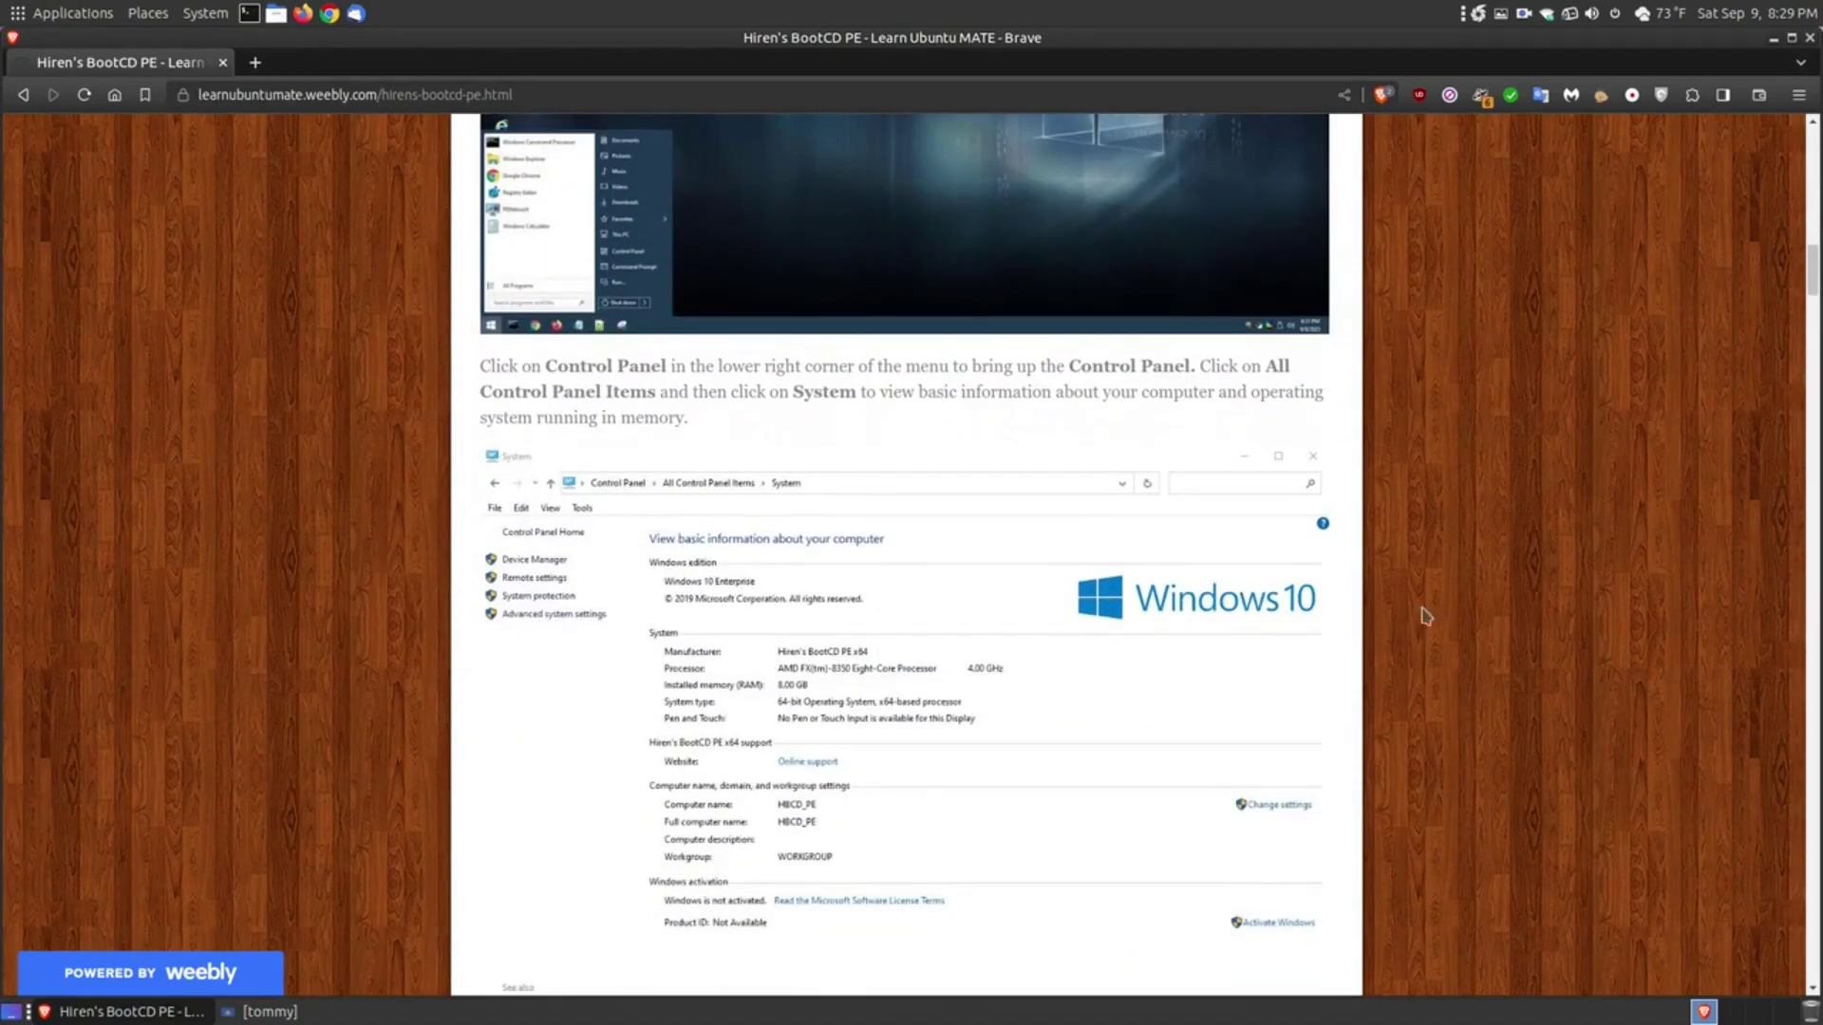
{"action": "scroll", "coordinate": [1489, 604], "scroll_direction": "down", "scroll_amount": 1}
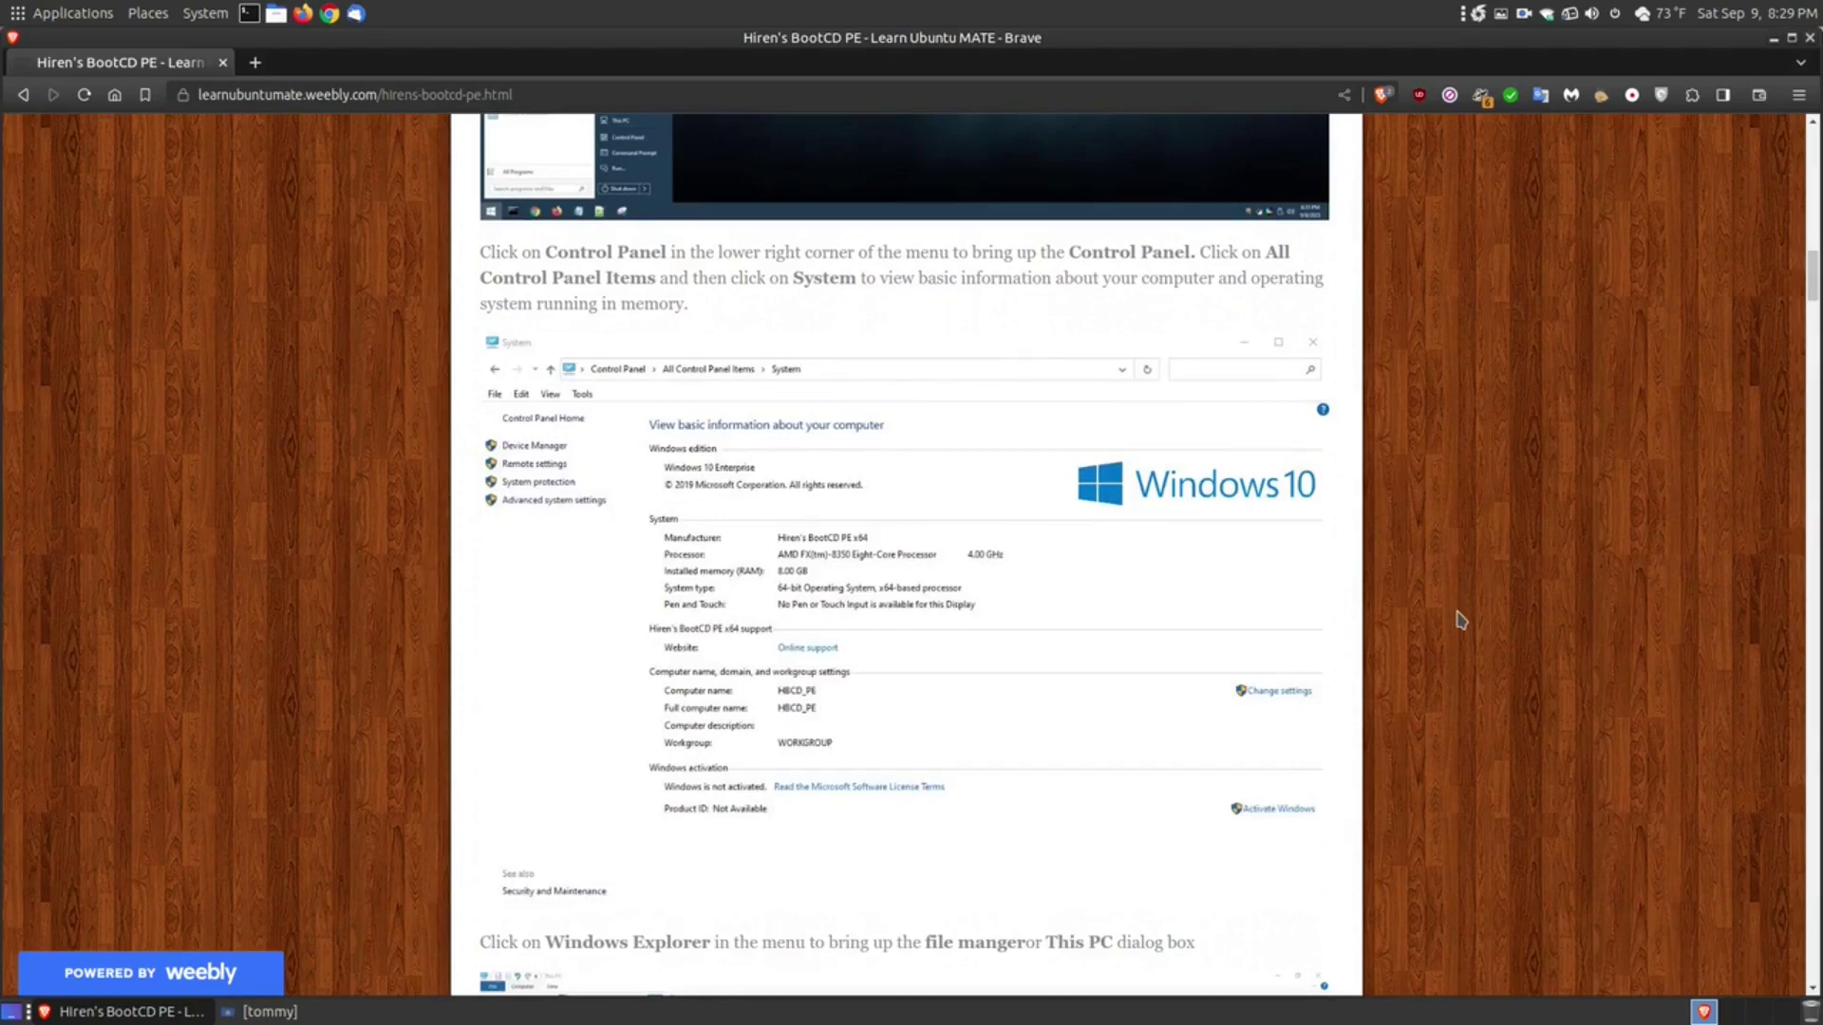
{"action": "scroll", "coordinate": [1460, 620], "scroll_direction": "down", "scroll_amount": 1}
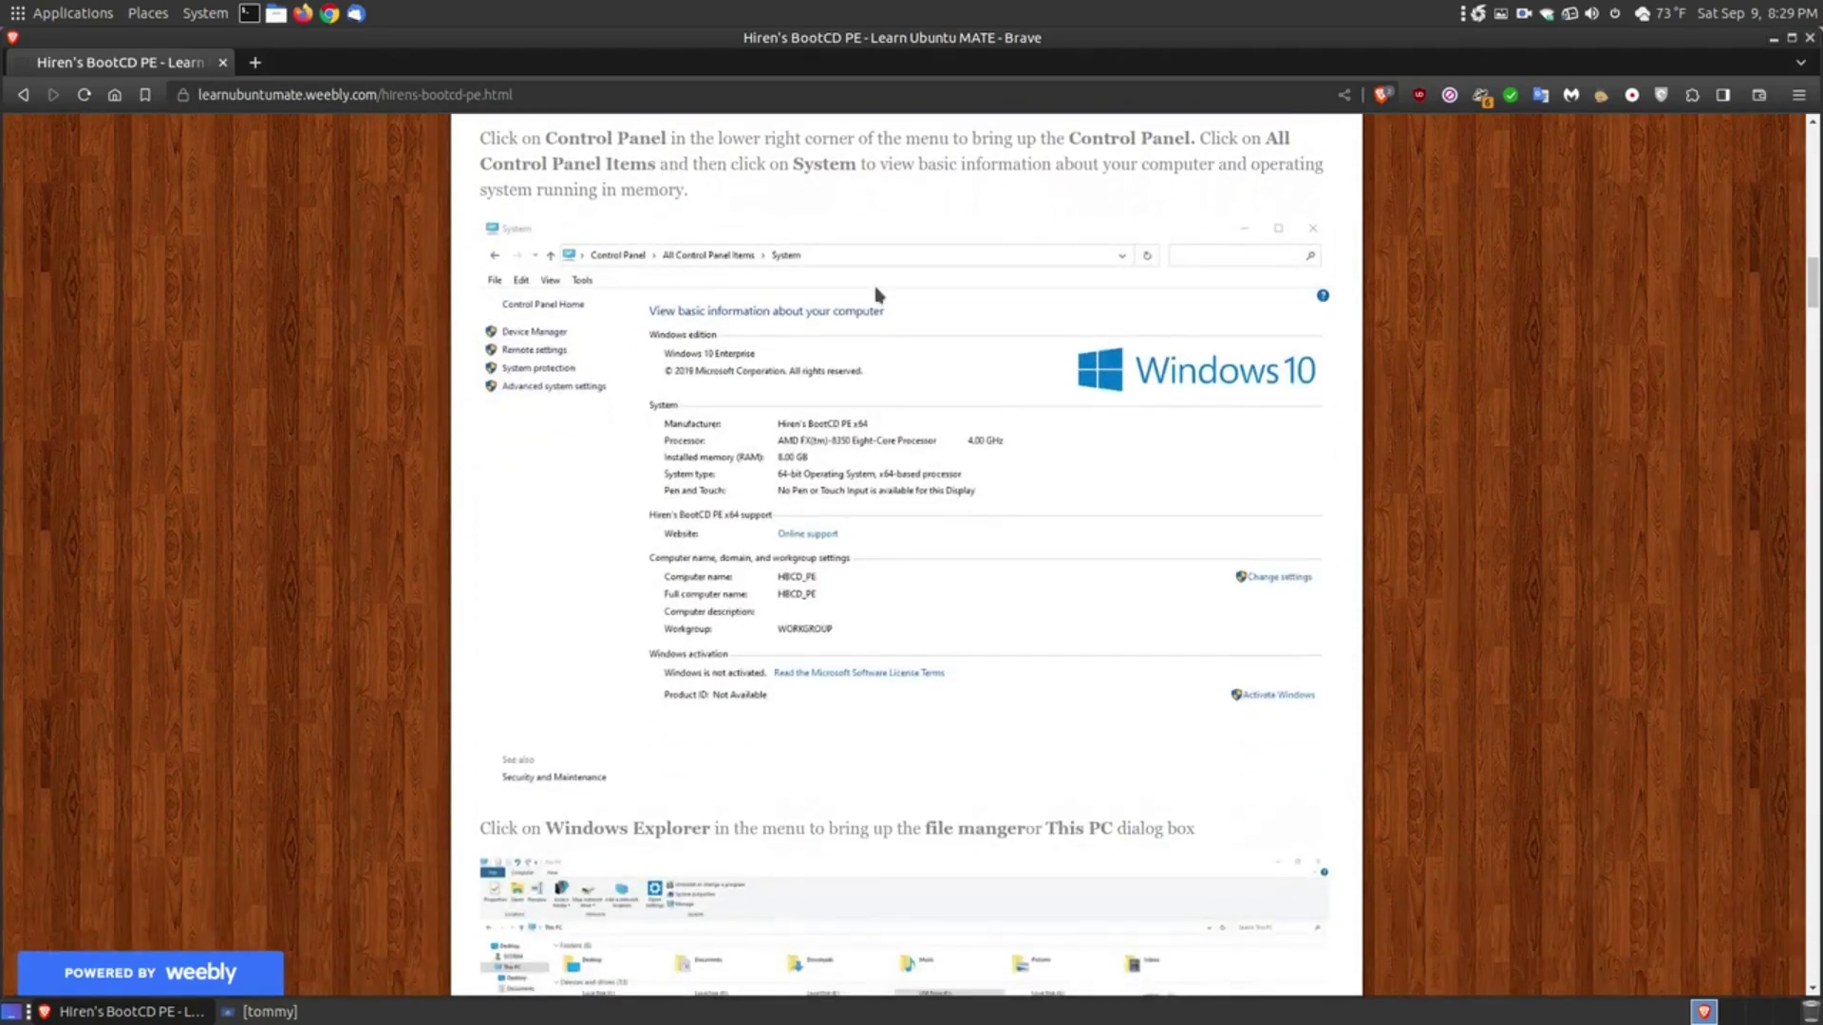
{"action": "scroll", "coordinate": [875, 294], "scroll_direction": "up", "scroll_amount": 4}
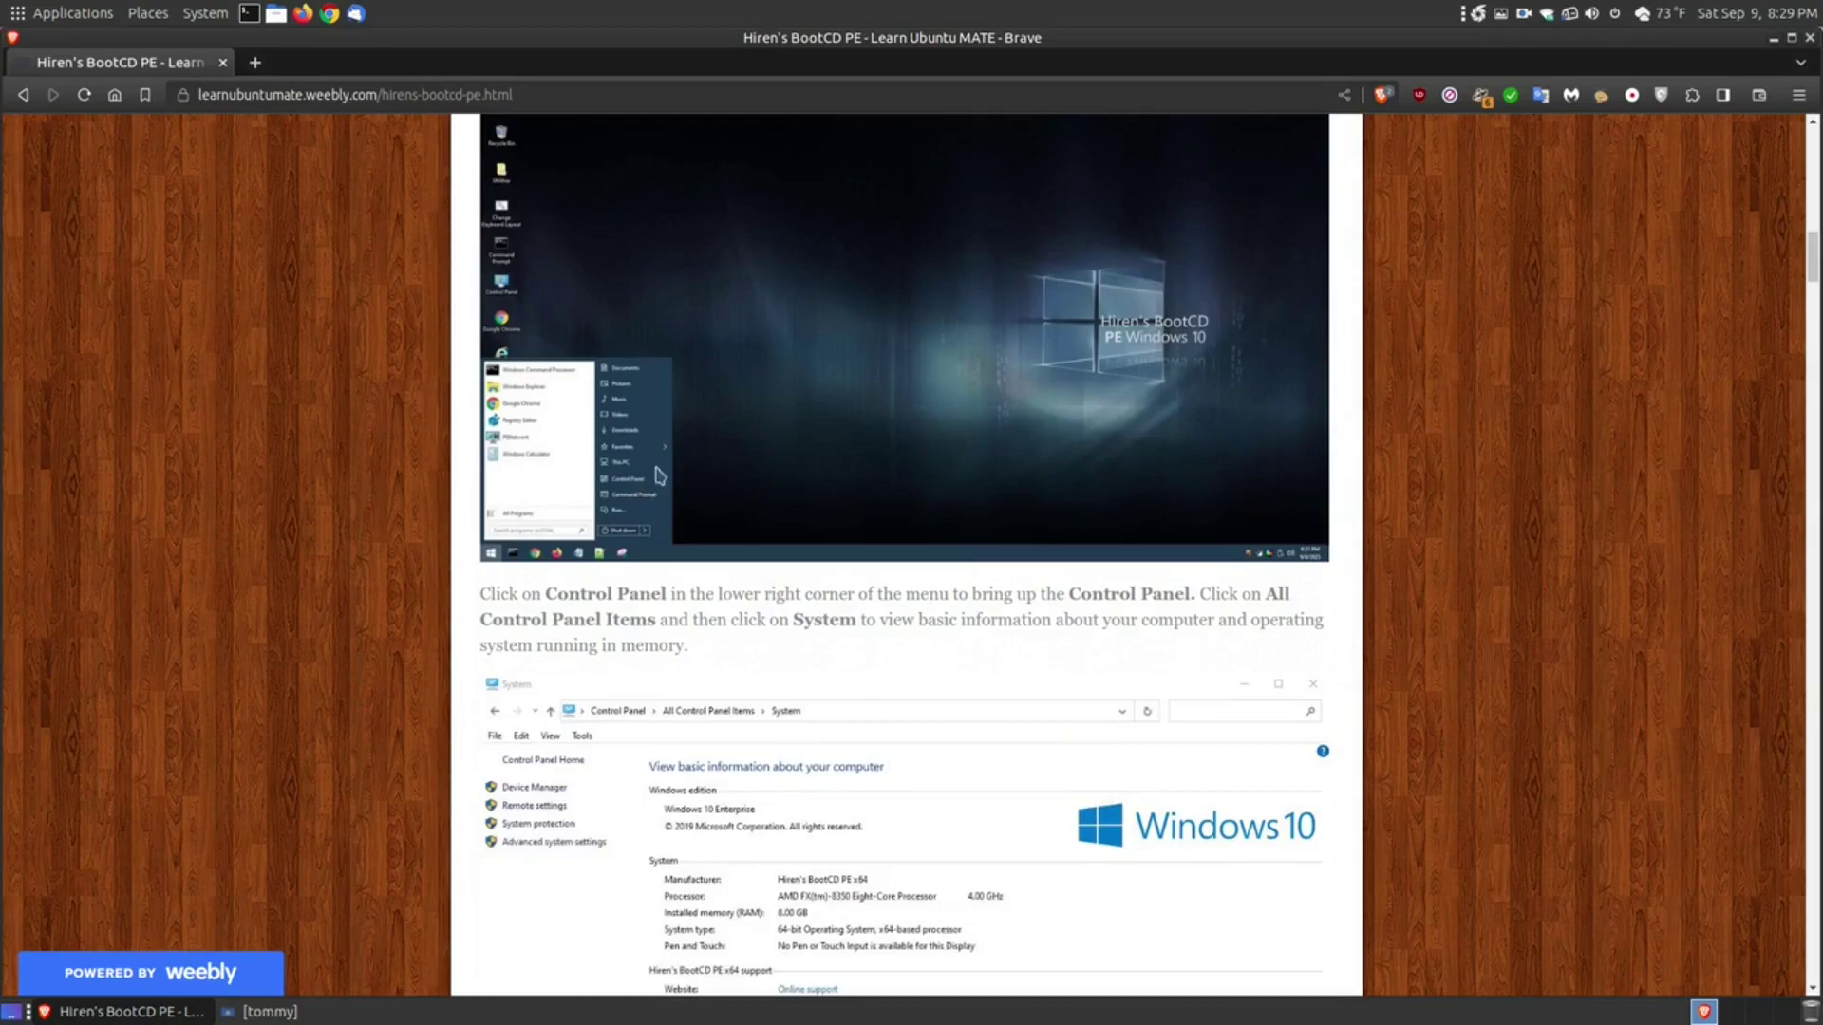
{"action": "scroll", "coordinate": [1153, 665], "scroll_direction": "down", "scroll_amount": 3}
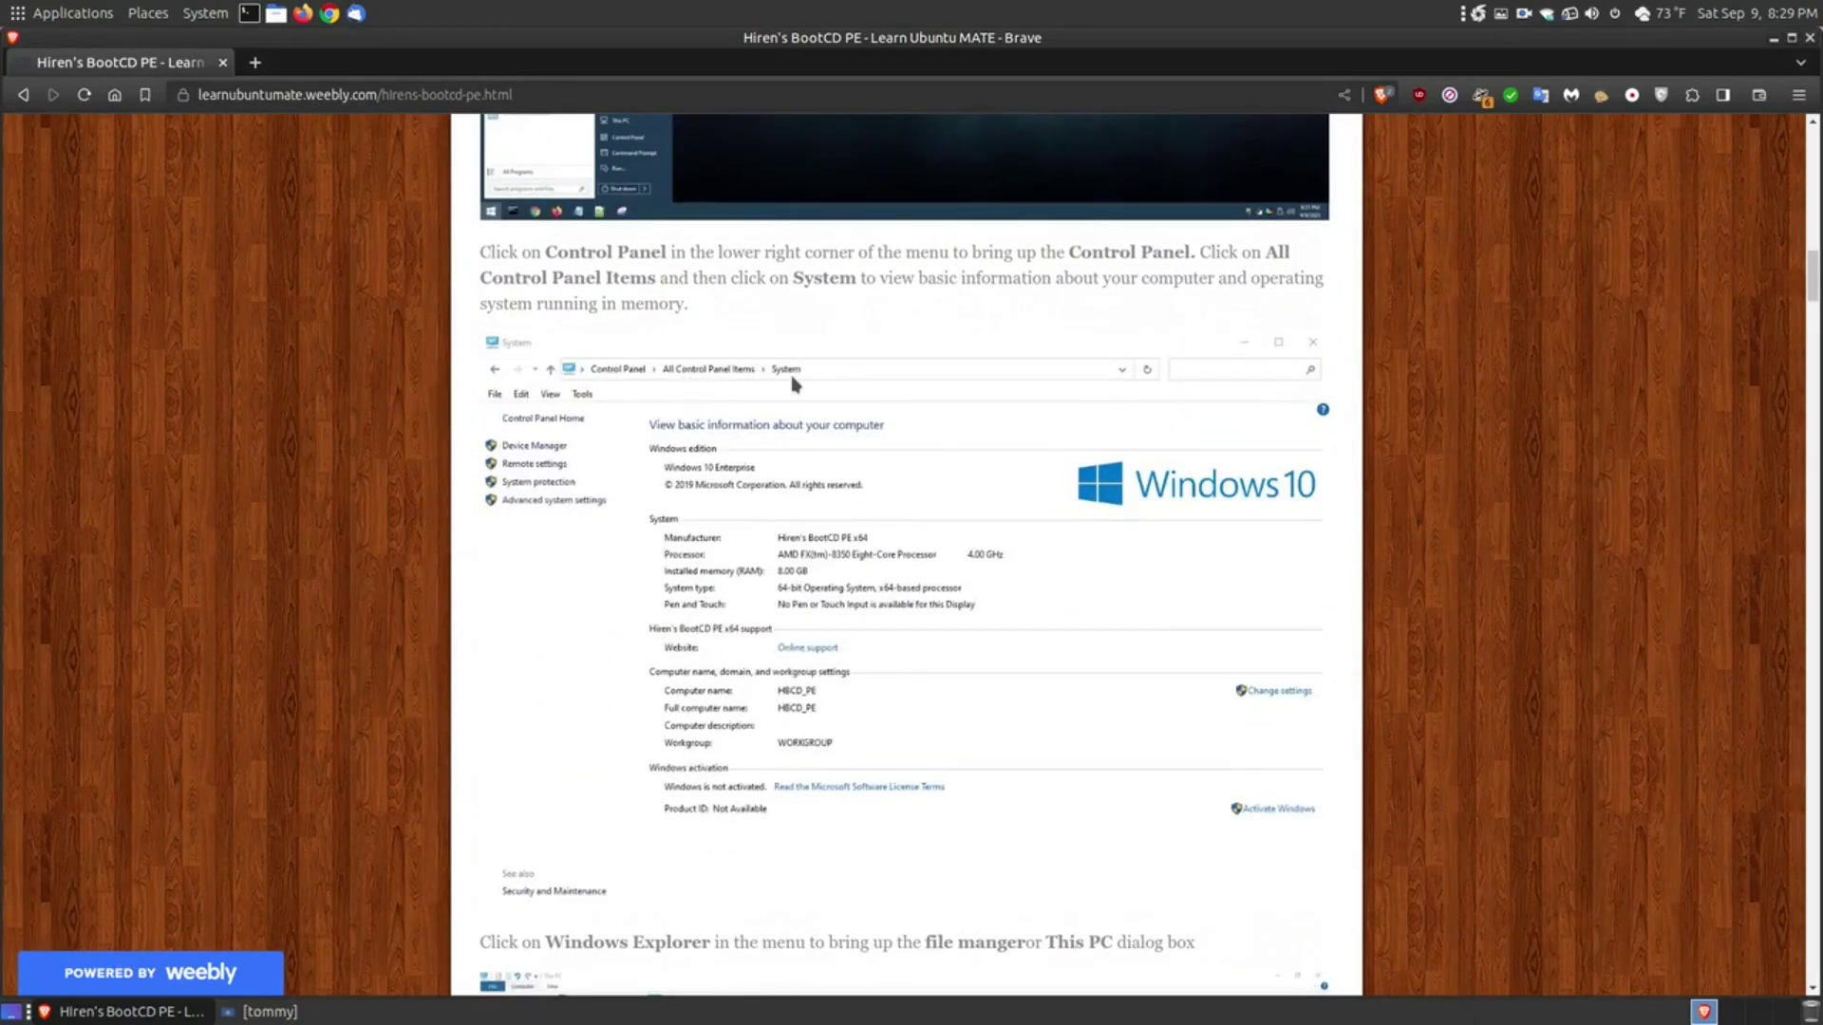
Step: Read the rest of the System information screenshot and examine the Windows Explorer This PC screenshot with its listed drives
{"action": "scroll", "coordinate": [1263, 391], "scroll_direction": "down", "scroll_amount": 2}
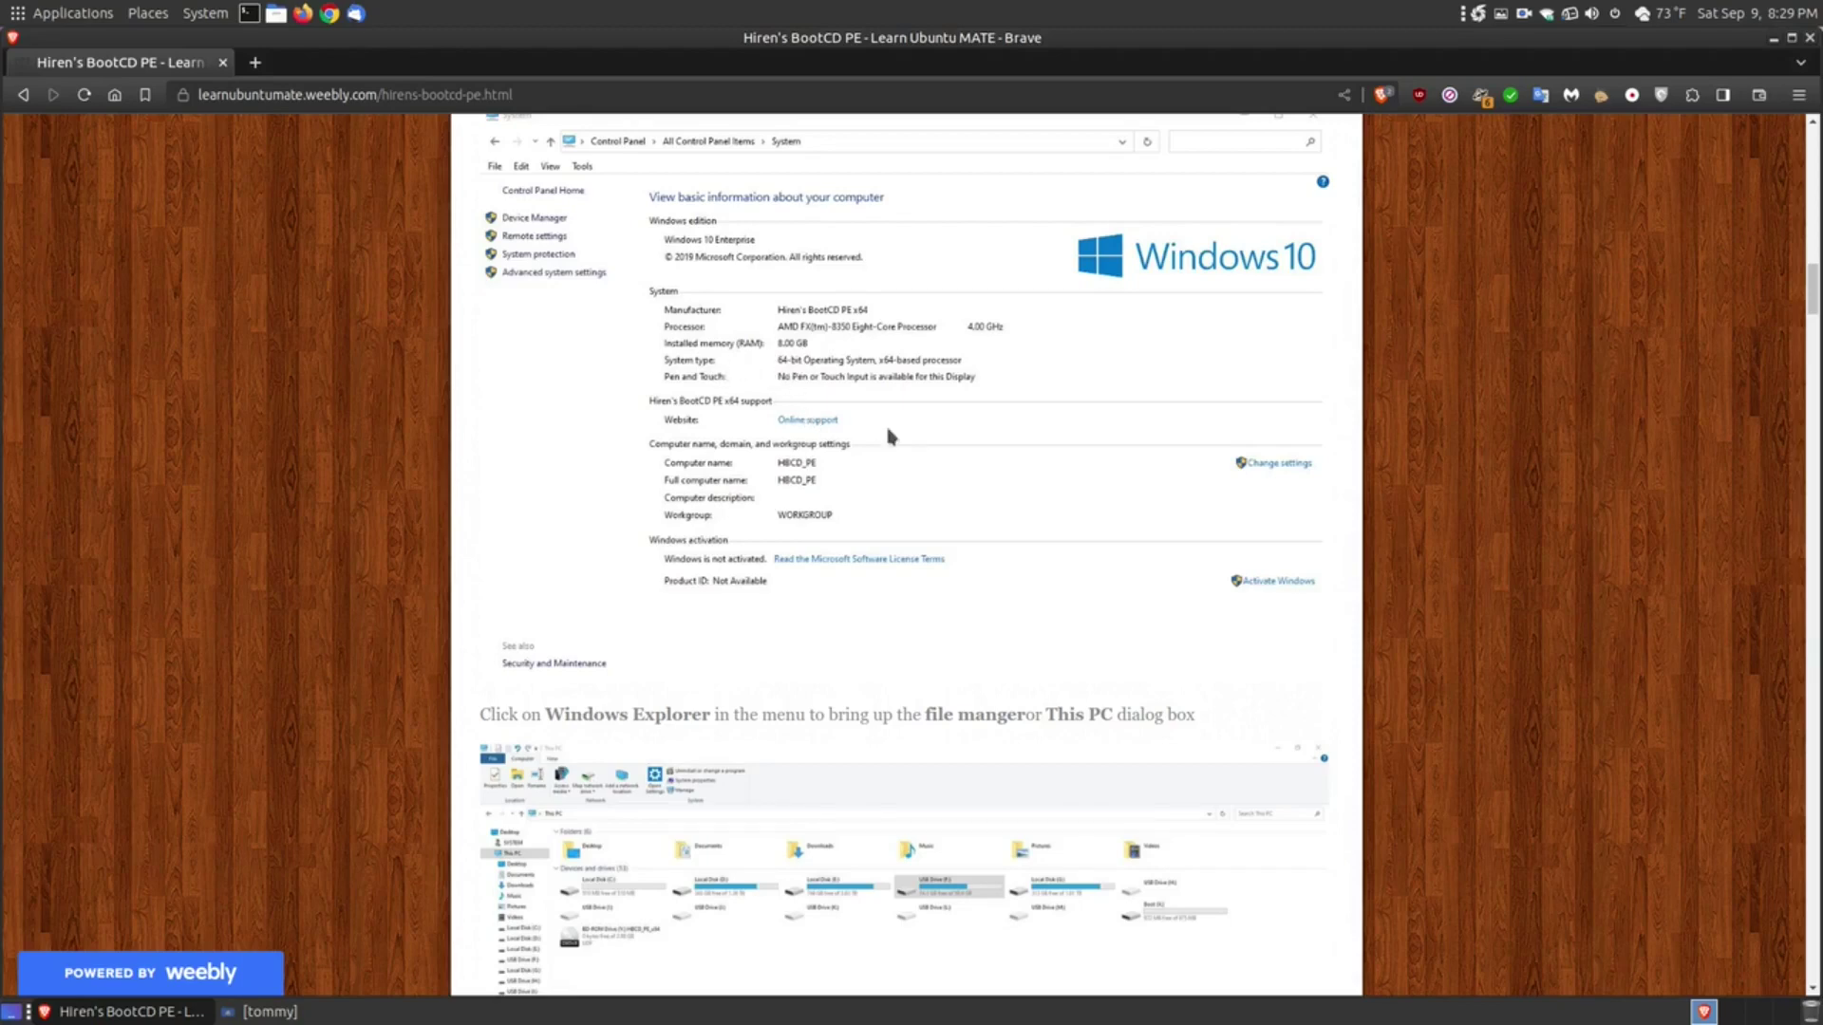
{"action": "scroll", "coordinate": [893, 435], "scroll_direction": "down", "scroll_amount": 2}
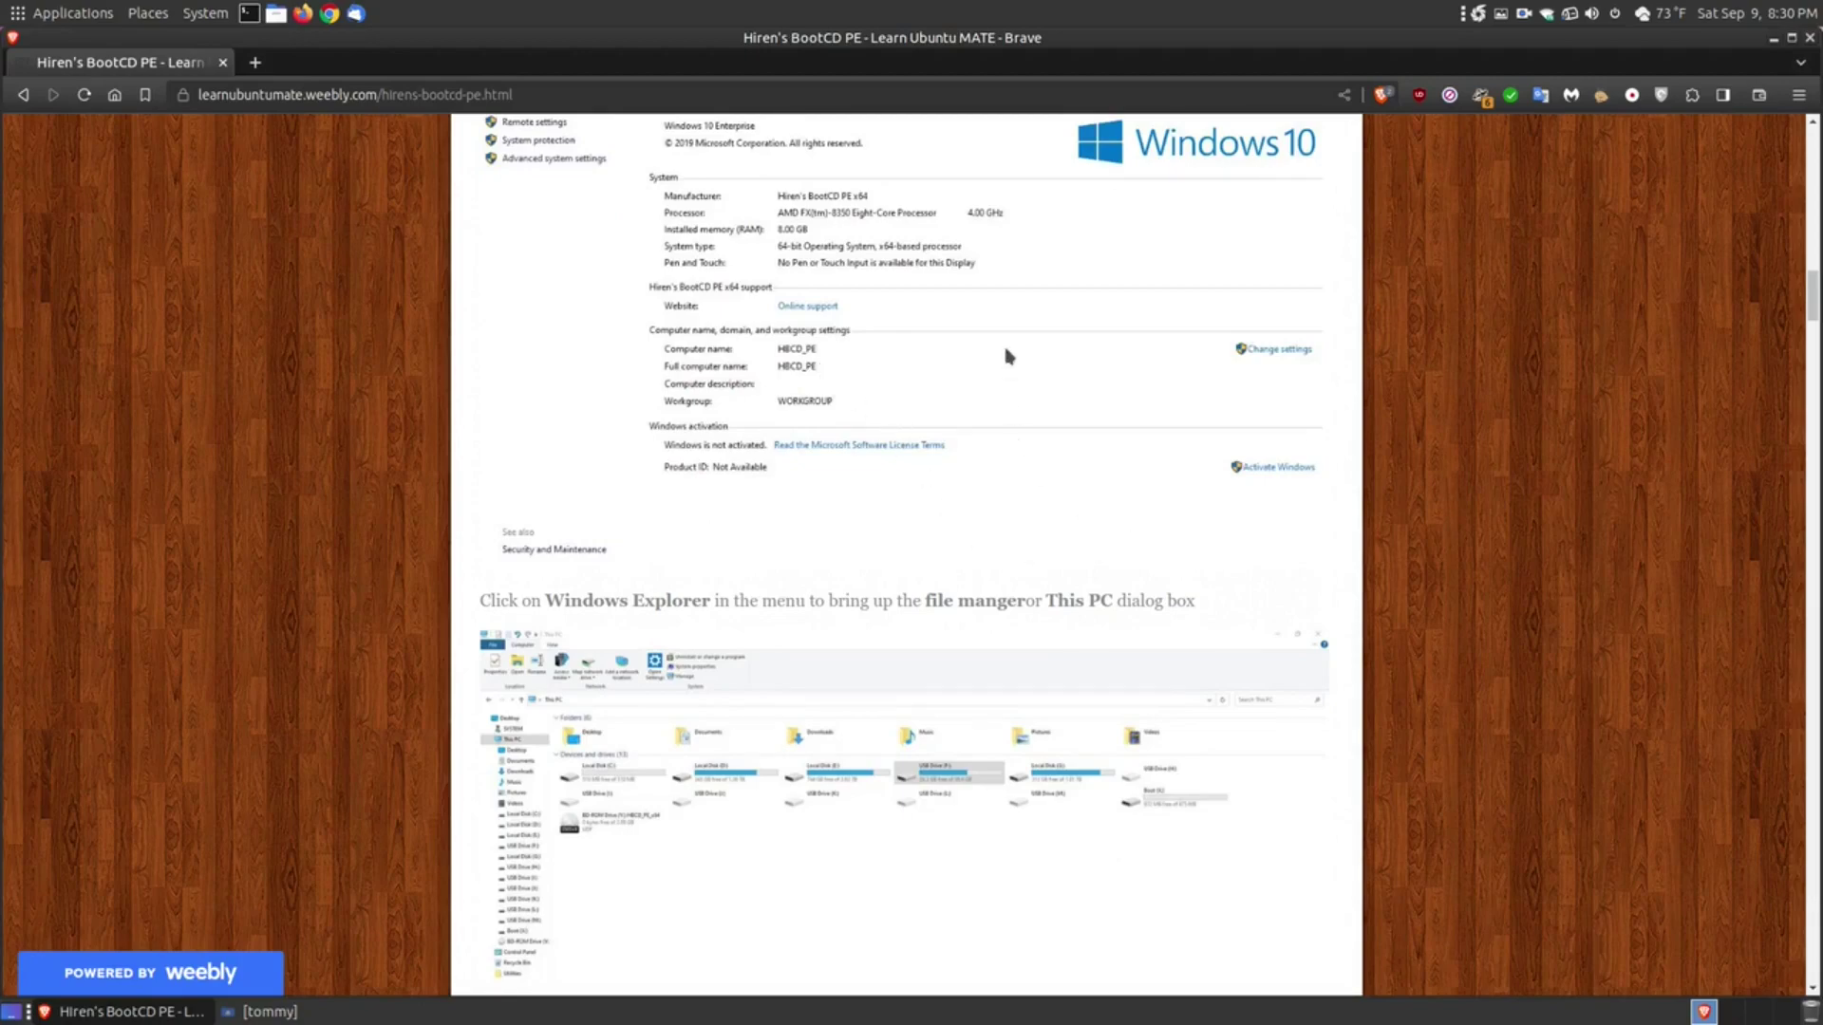
{"action": "scroll", "coordinate": [1167, 285], "scroll_direction": "down", "scroll_amount": 2}
{"action": "scroll", "coordinate": [1167, 285], "scroll_direction": "down", "scroll_amount": 2}
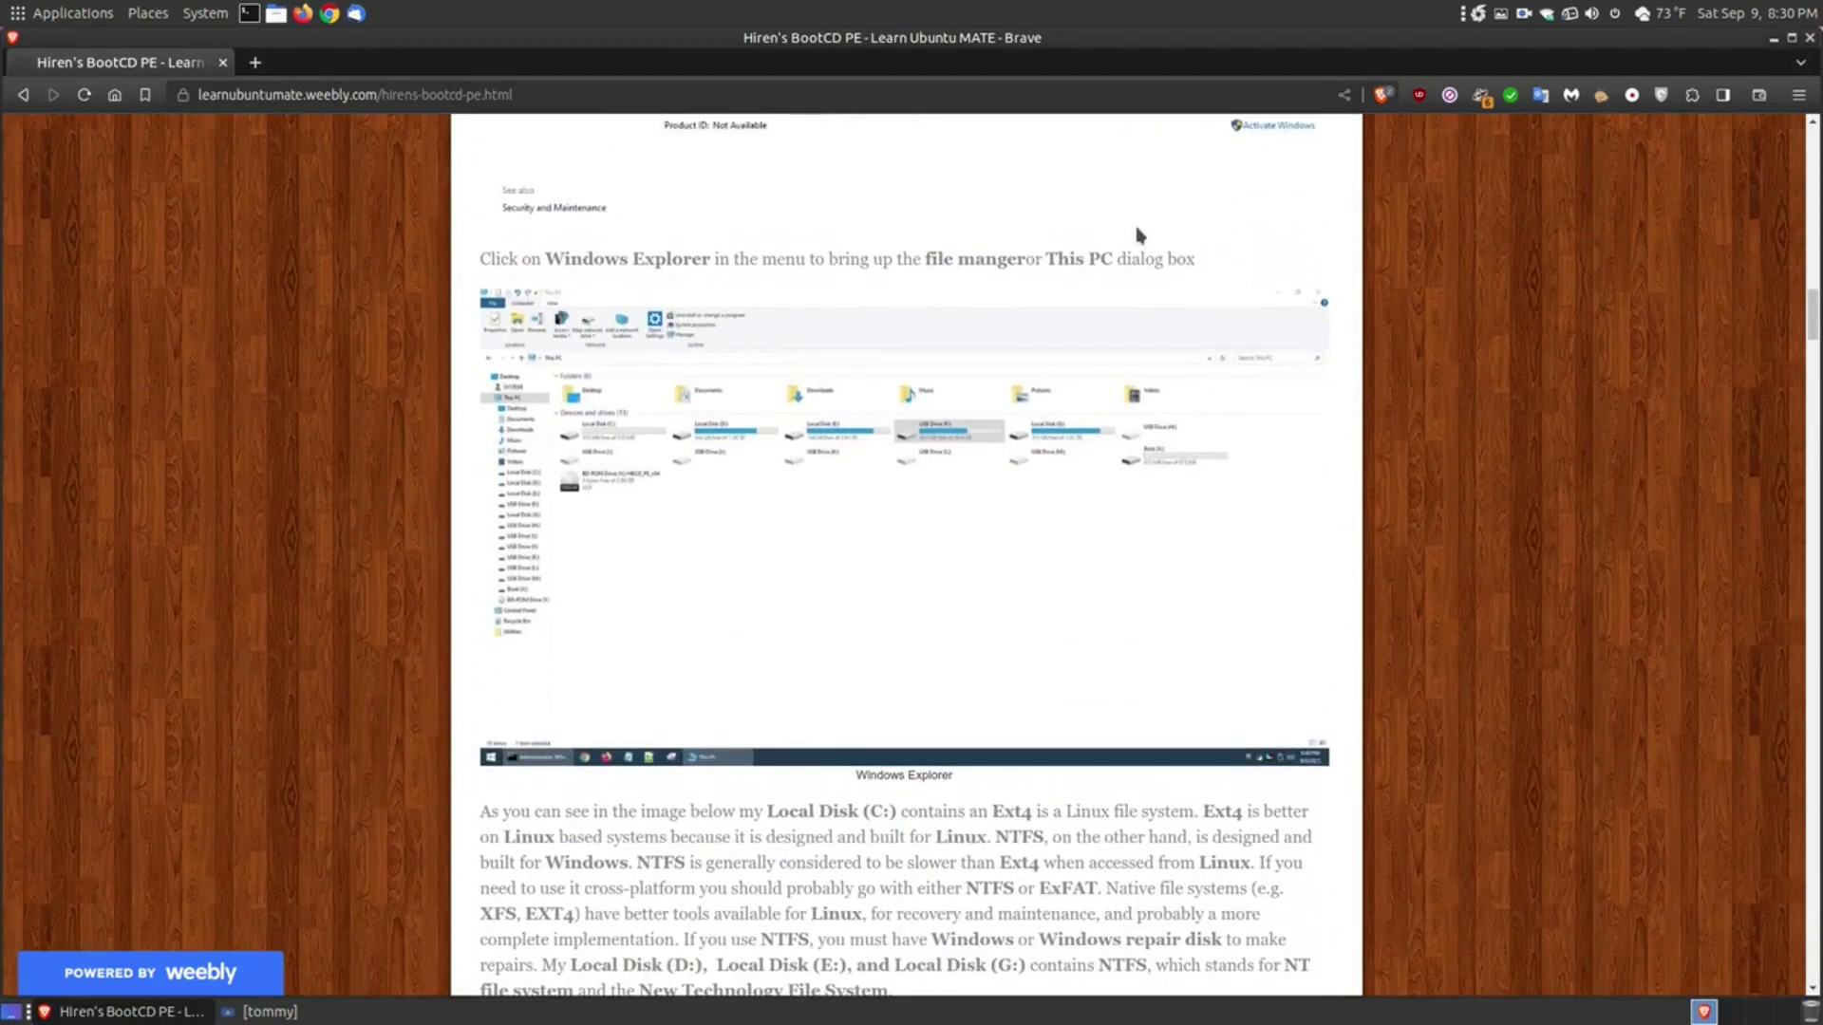
{"action": "scroll", "coordinate": [892, 451], "scroll_direction": "down", "scroll_amount": 1}
{"action": "scroll", "coordinate": [892, 451], "scroll_direction": "down", "scroll_amount": 1}
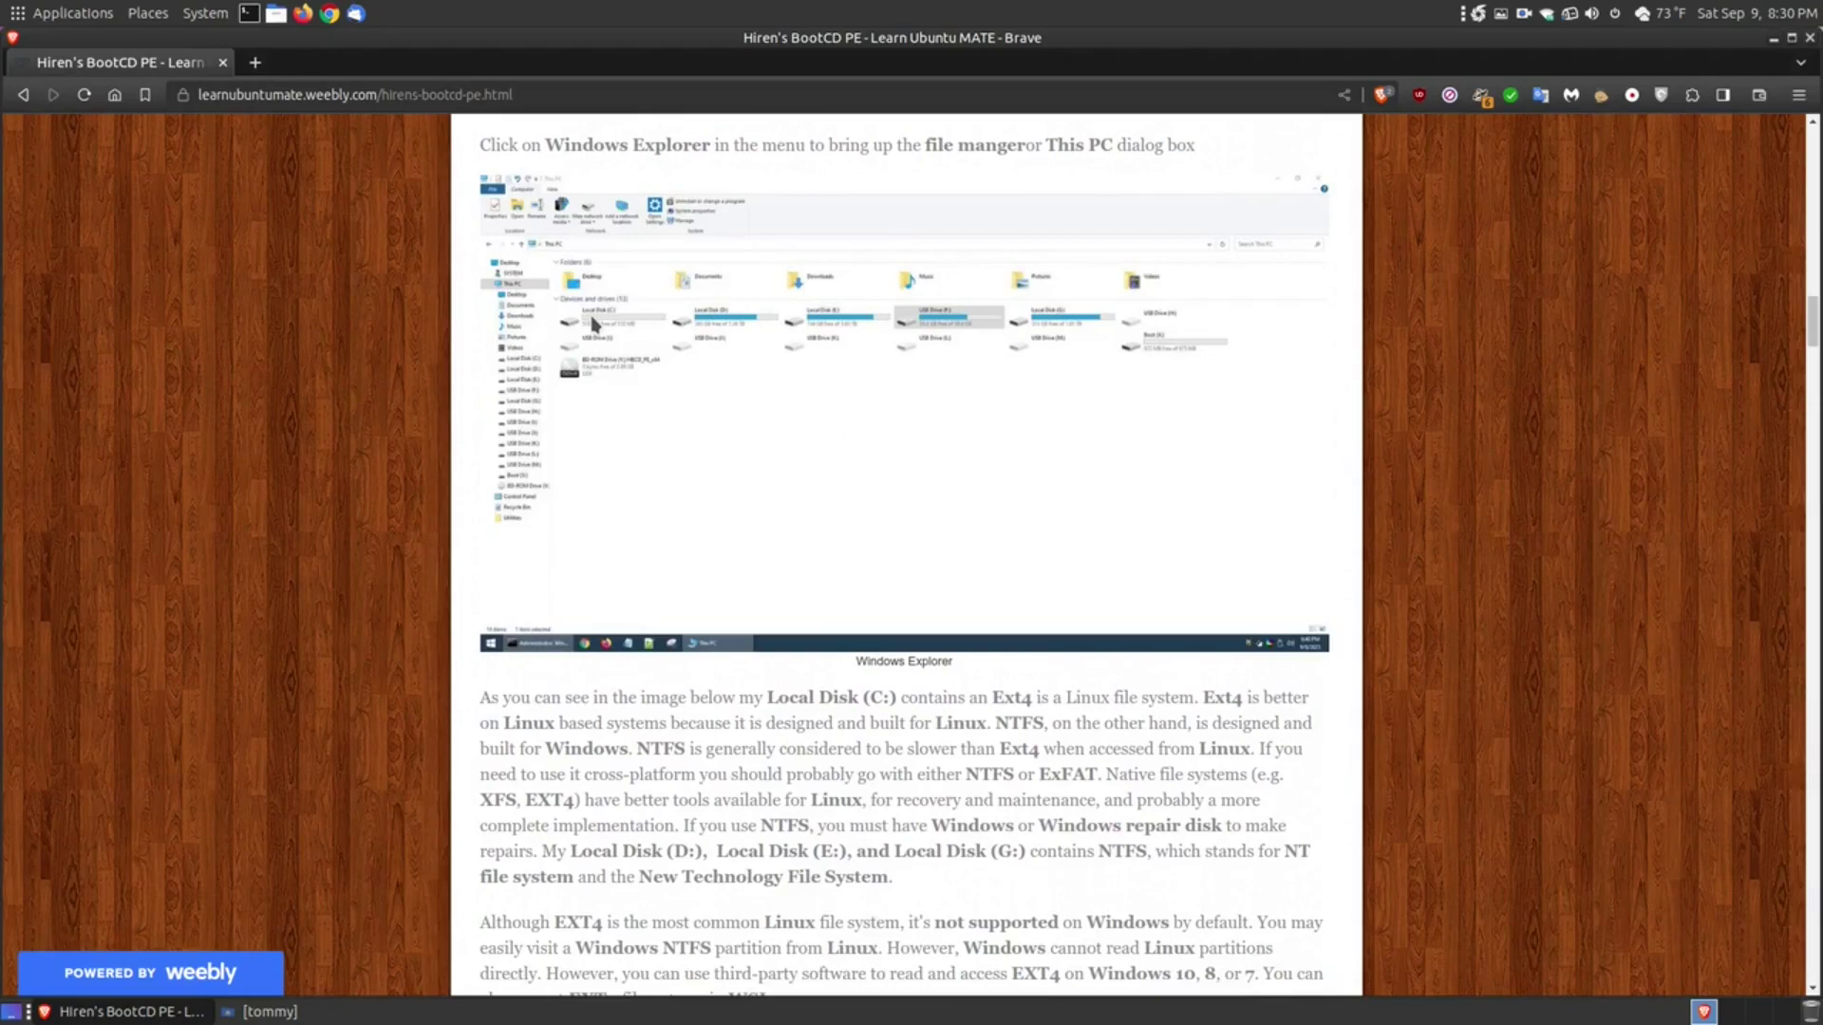
Step: Compare the Ext4, NTFS and FAT32 drive labels in the Windows Explorer and Caja file manager screenshots
{"action": "scroll", "coordinate": [826, 465], "scroll_direction": "down", "scroll_amount": 12}
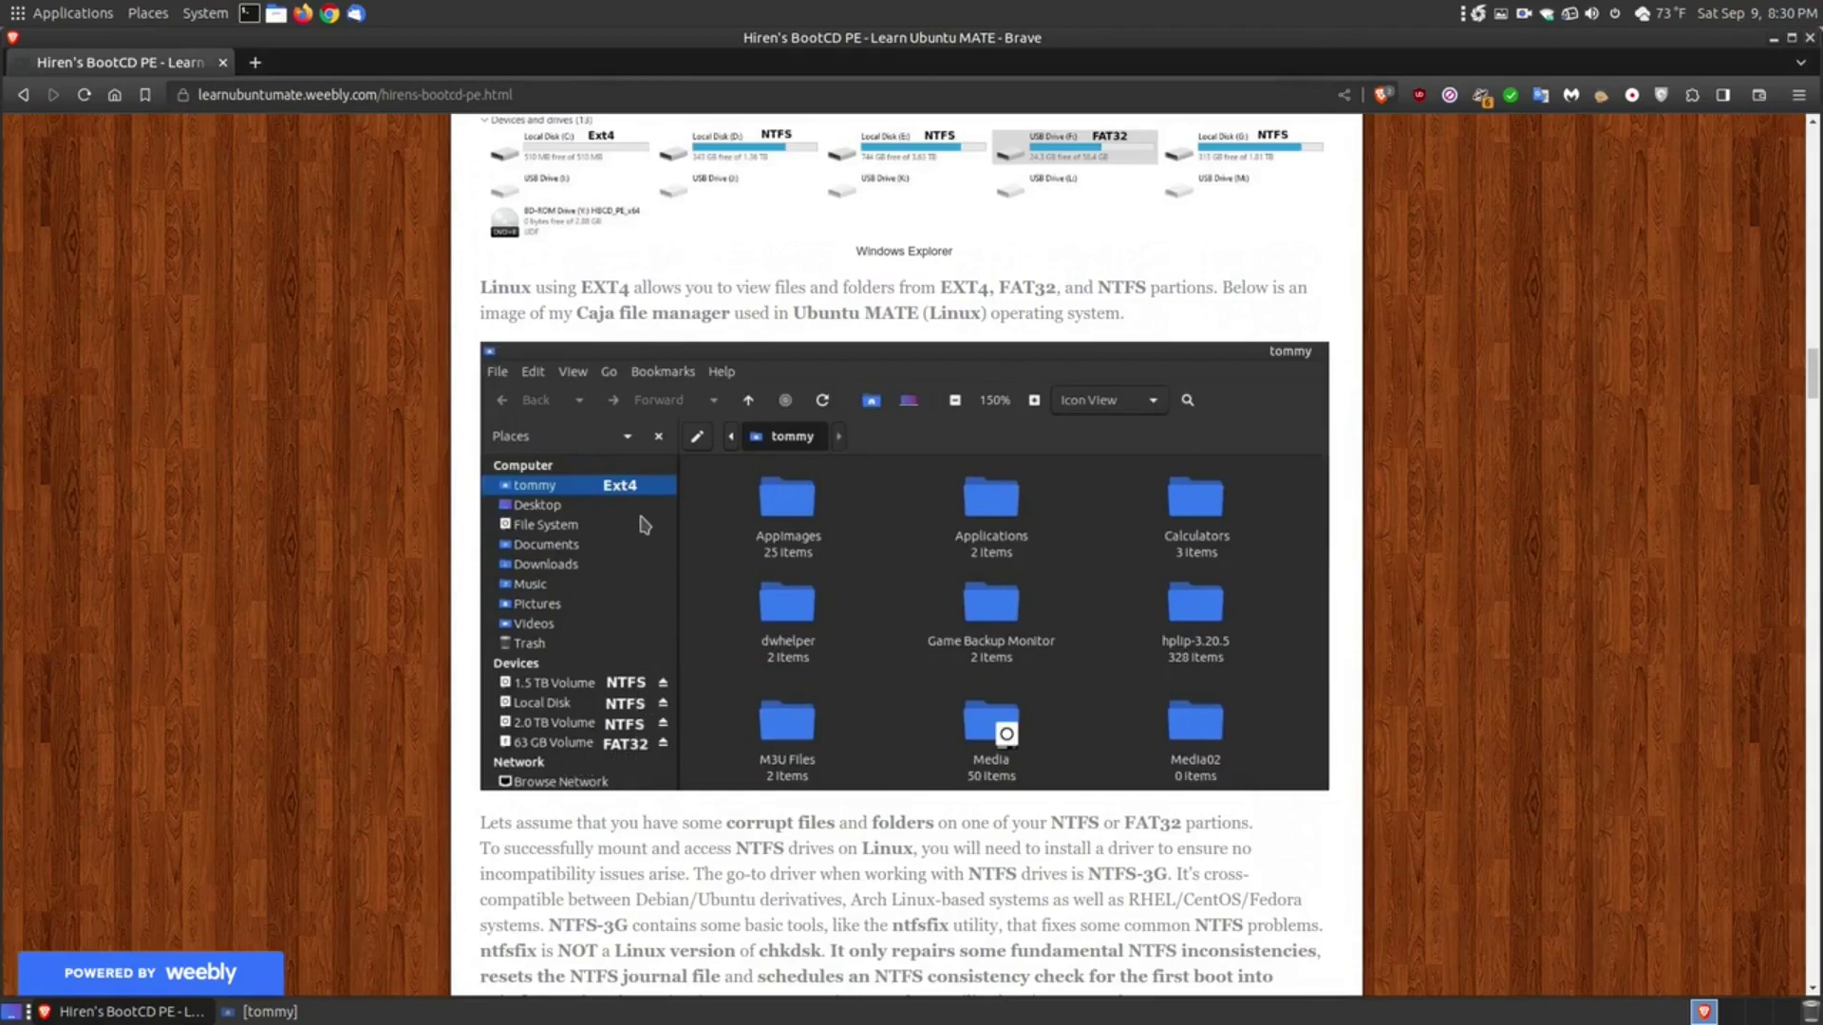
{"action": "scroll", "coordinate": [643, 525], "scroll_direction": "up", "scroll_amount": 3}
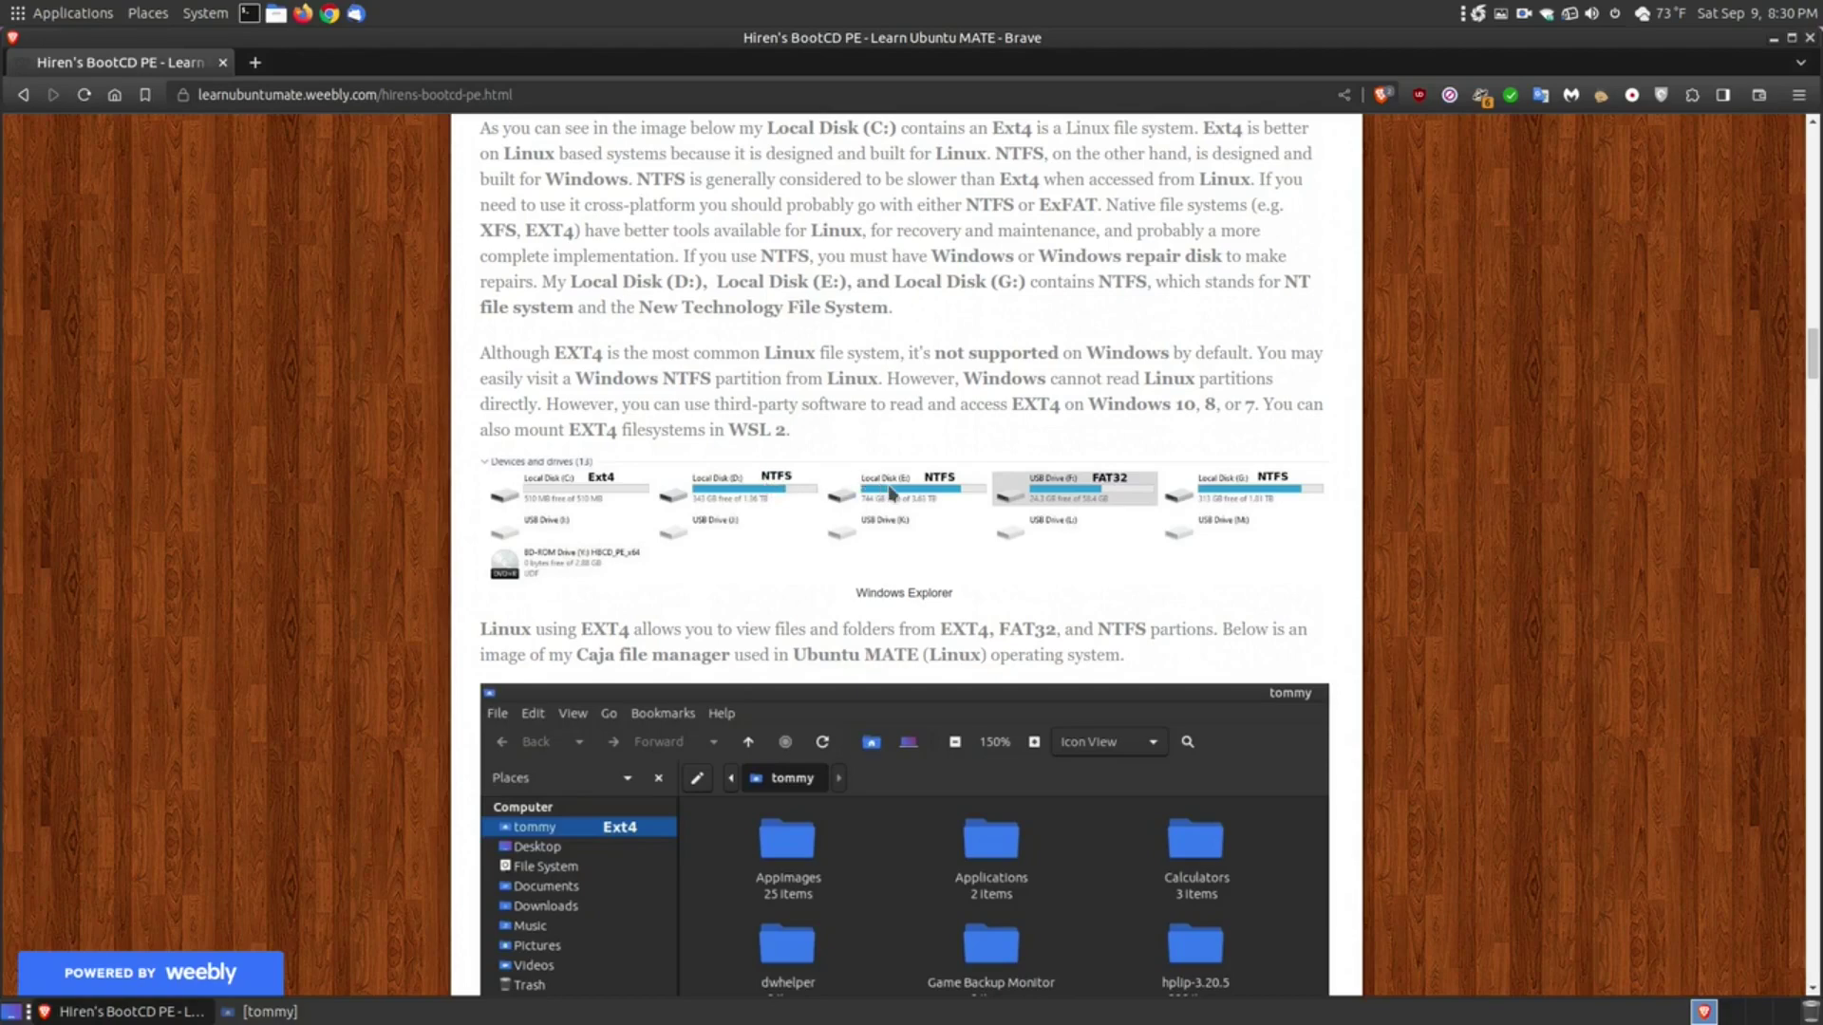
{"action": "scroll", "coordinate": [792, 877], "scroll_direction": "down", "scroll_amount": 5}
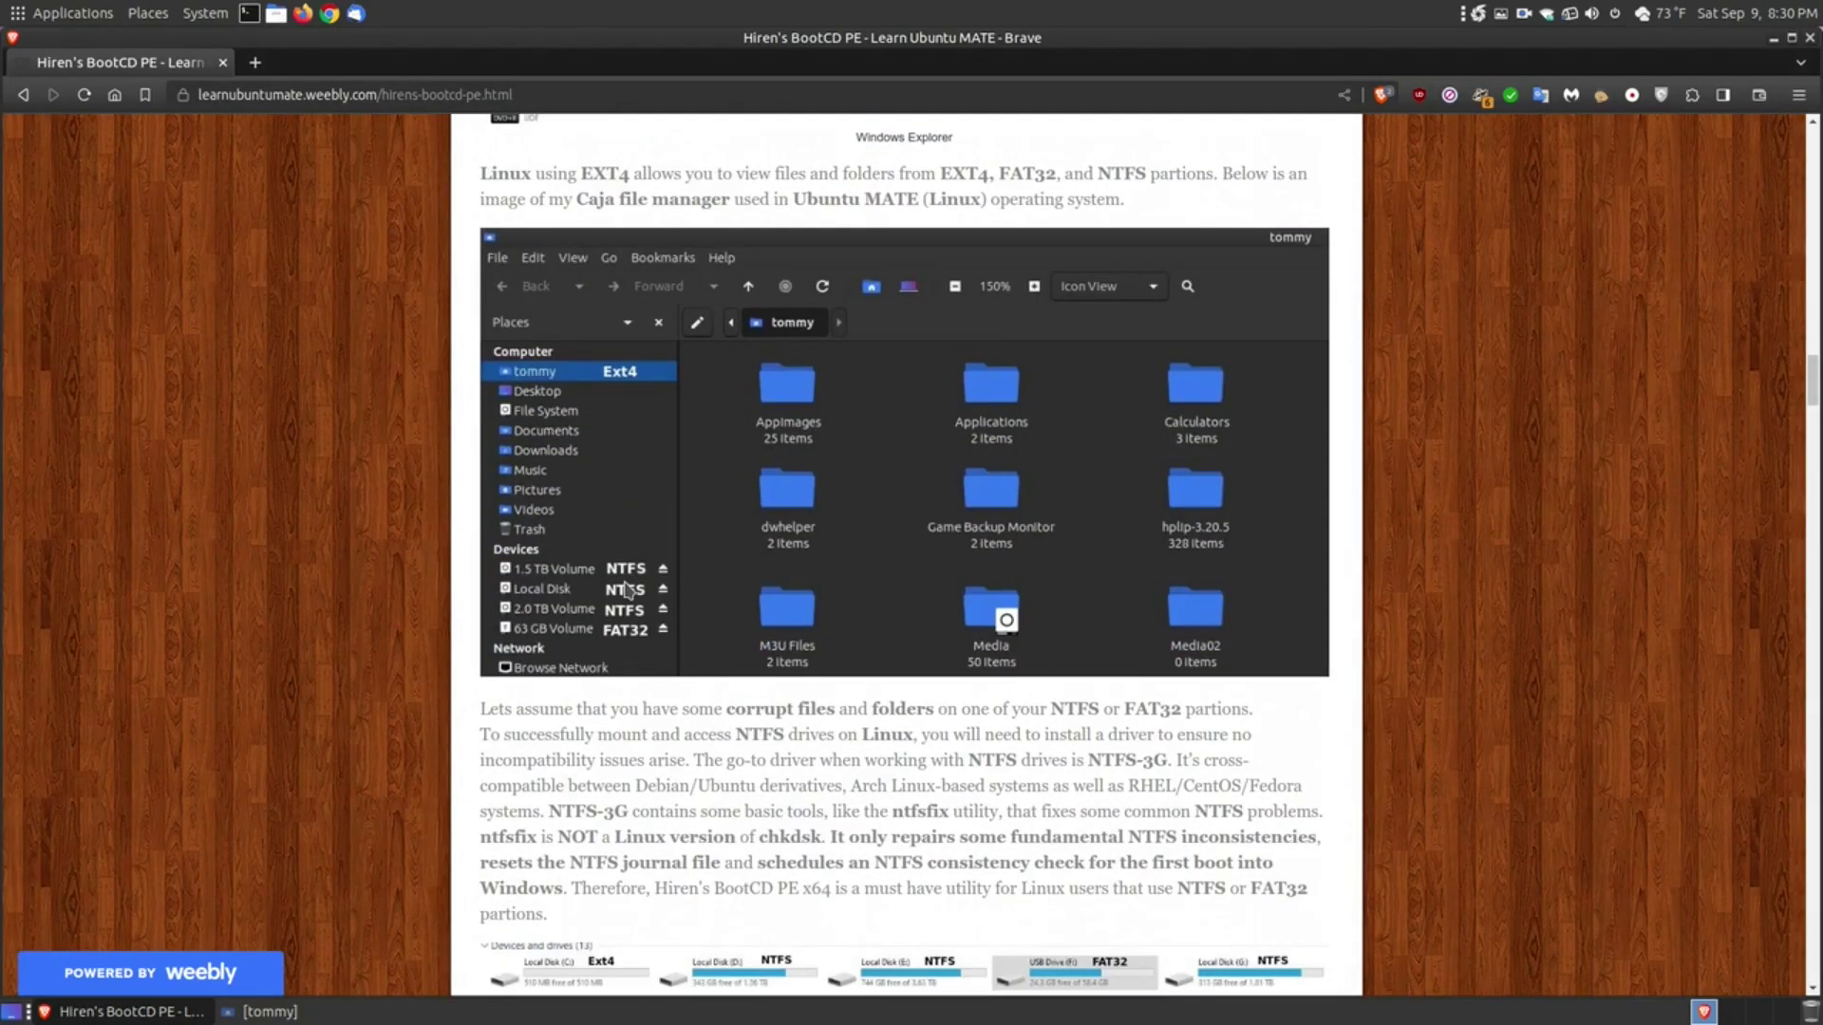
{"action": "scroll", "coordinate": [630, 589], "scroll_direction": "up", "scroll_amount": 5}
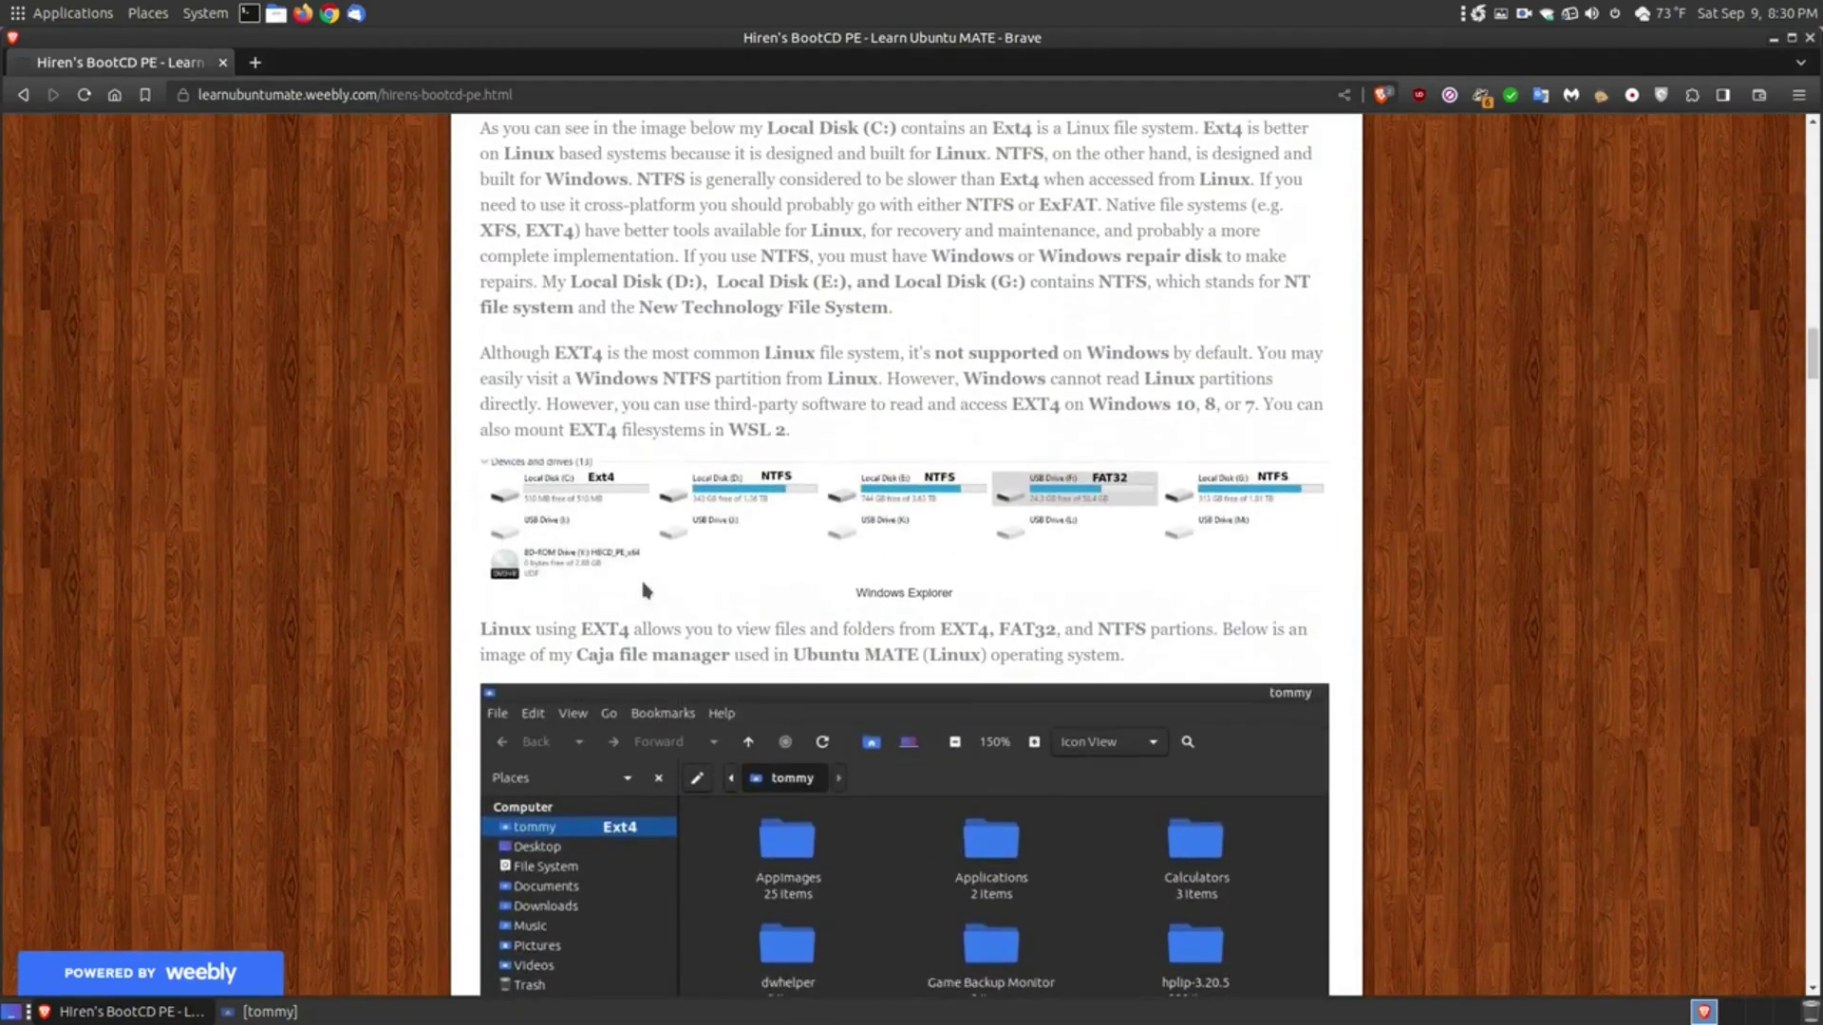
{"action": "scroll", "coordinate": [990, 628], "scroll_direction": "down", "scroll_amount": 4}
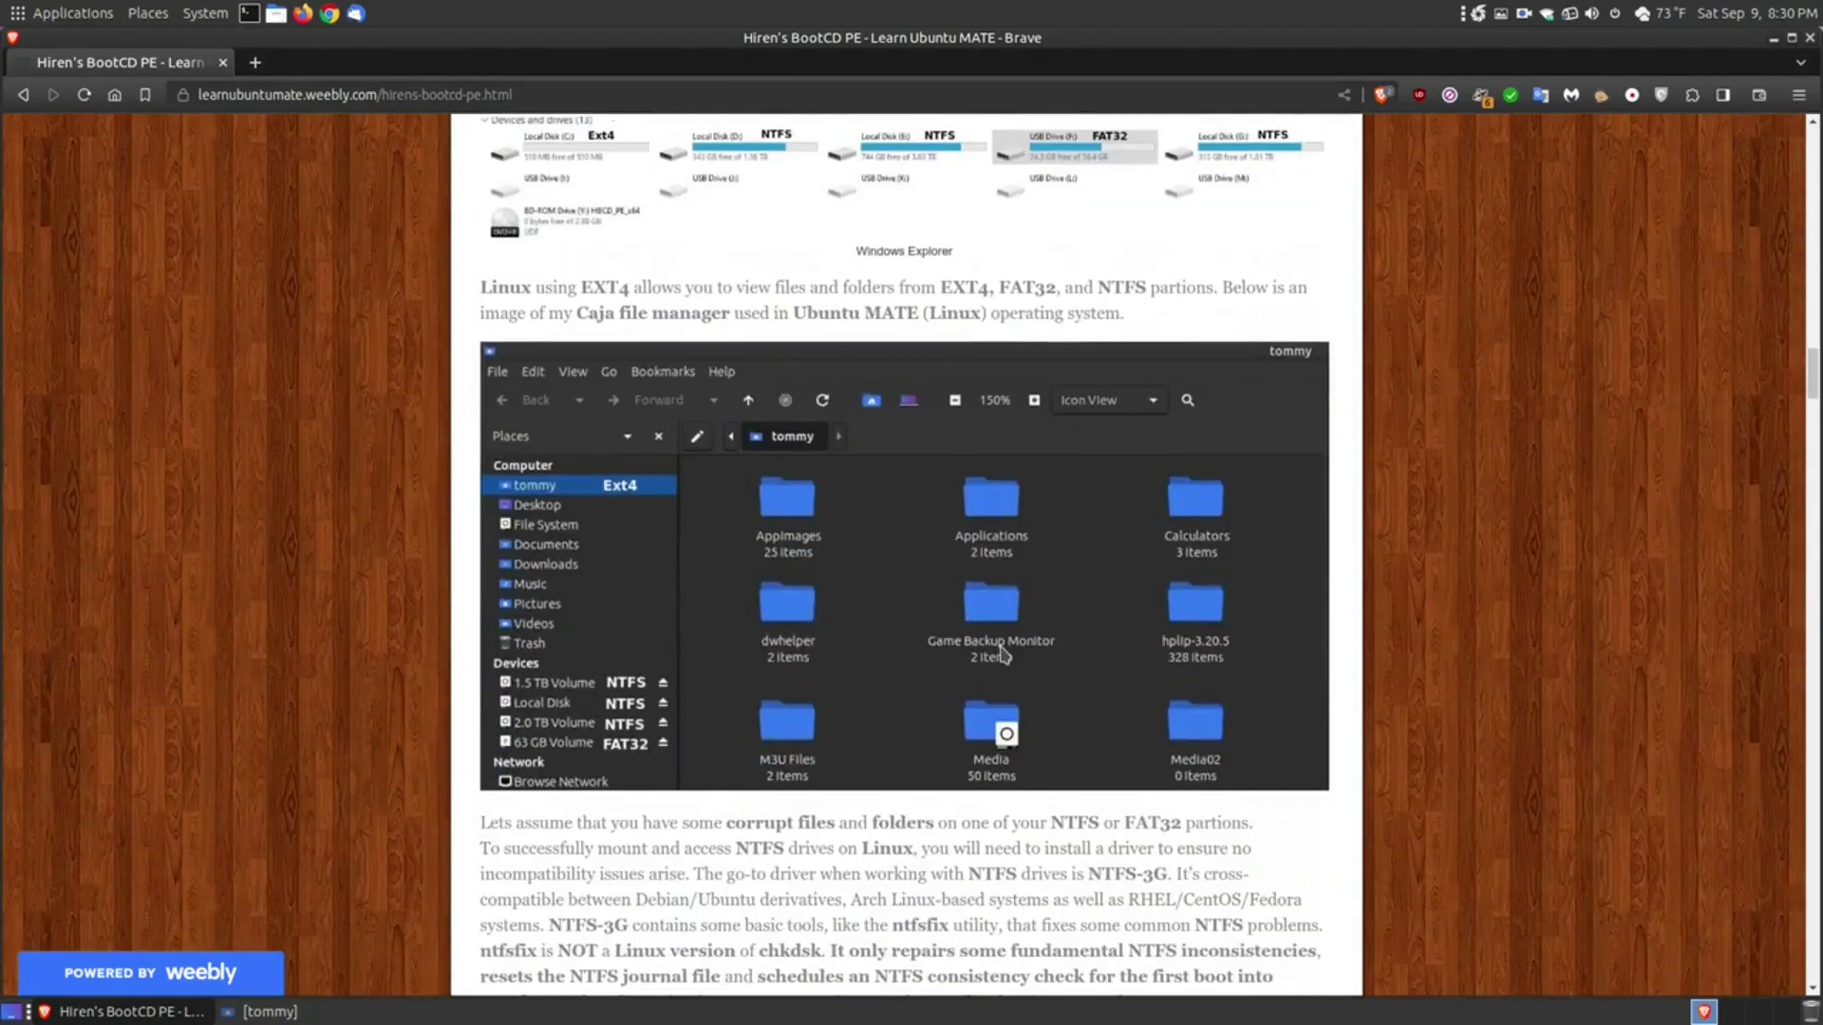
{"action": "scroll", "coordinate": [1004, 654], "scroll_direction": "up", "scroll_amount": 3}
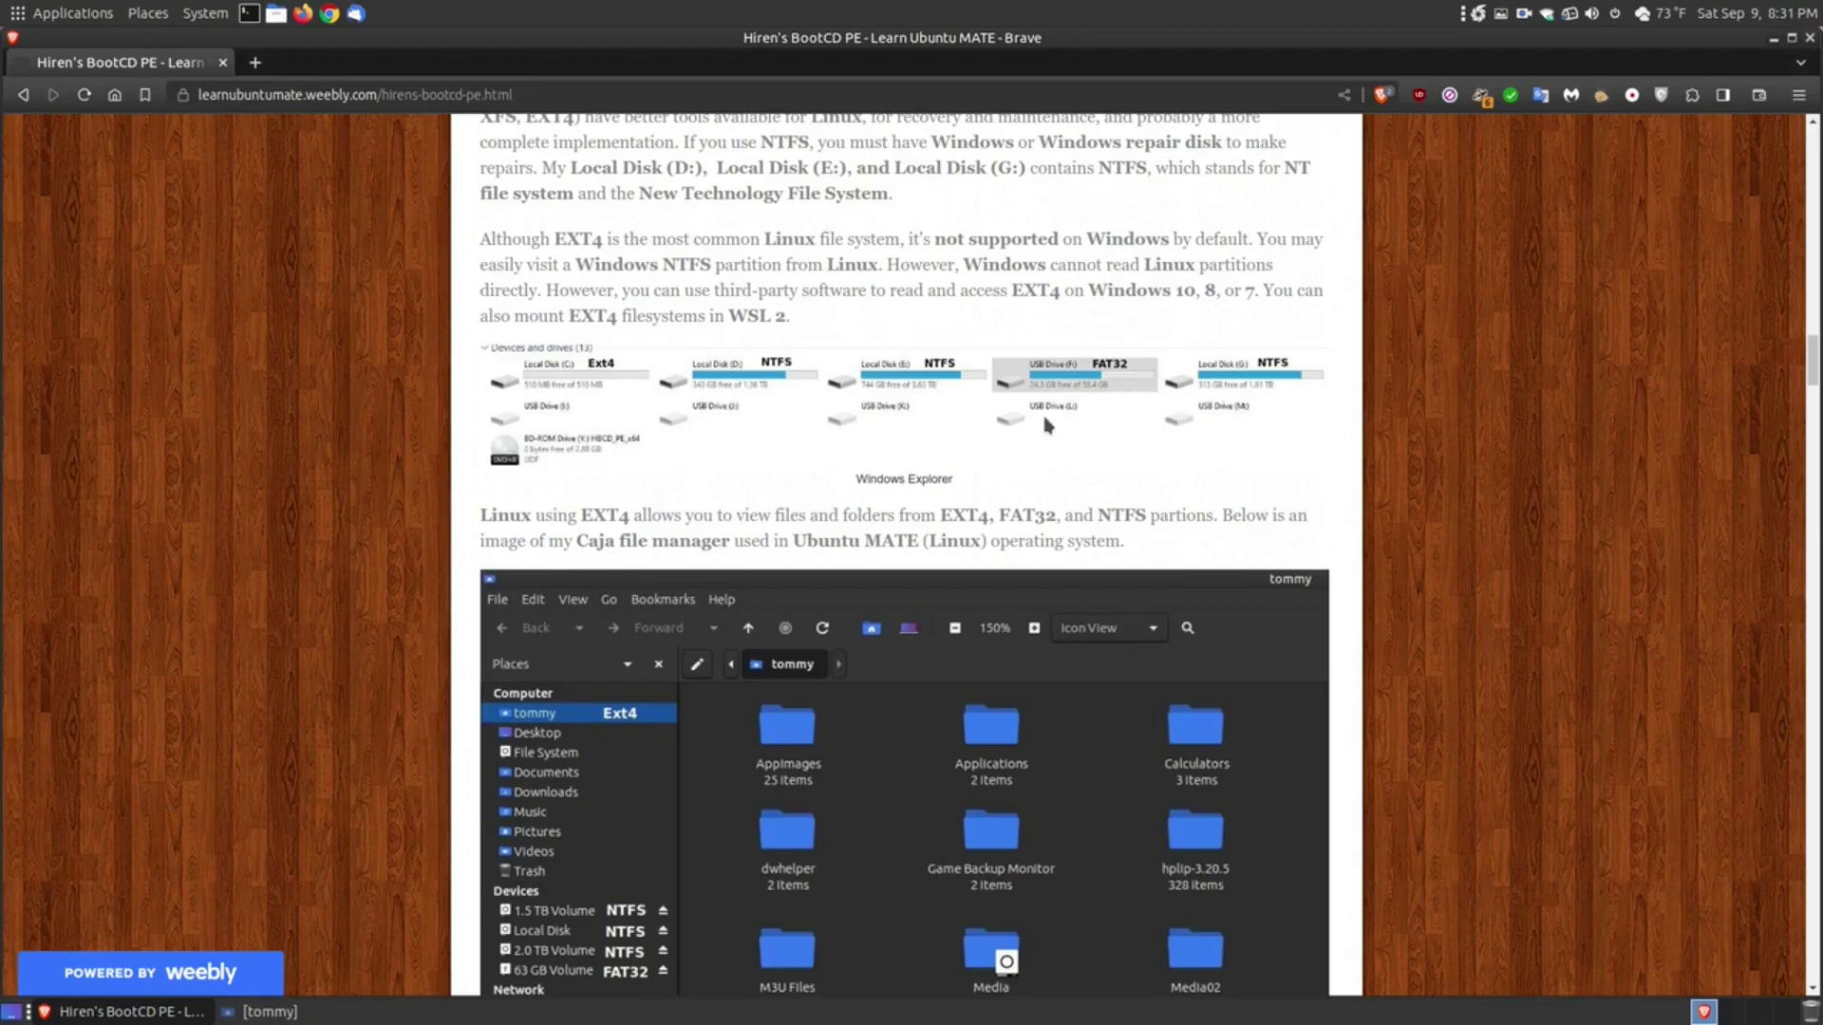
{"action": "scroll", "coordinate": [1052, 436], "scroll_direction": "down", "scroll_amount": 3}
{"action": "scroll", "coordinate": [1056, 442], "scroll_direction": "up", "scroll_amount": 2}
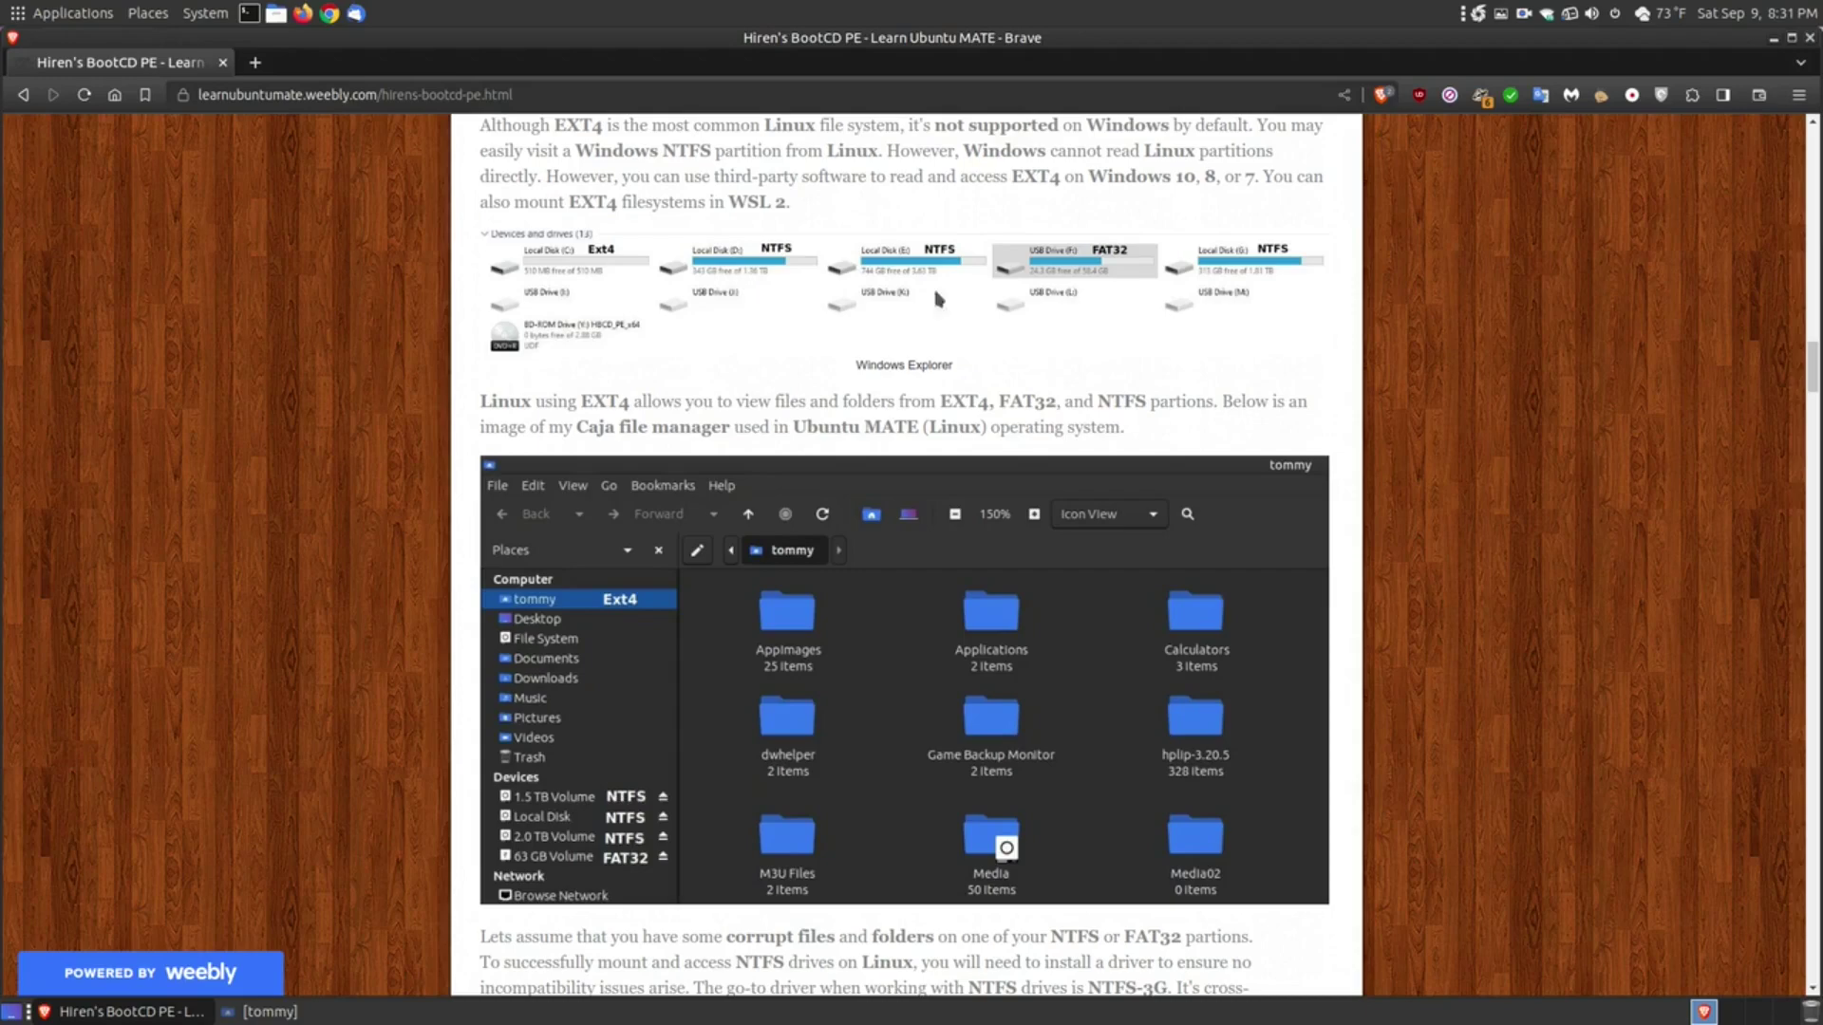
{"action": "scroll", "coordinate": [1577, 548], "scroll_direction": "down", "scroll_amount": 2}
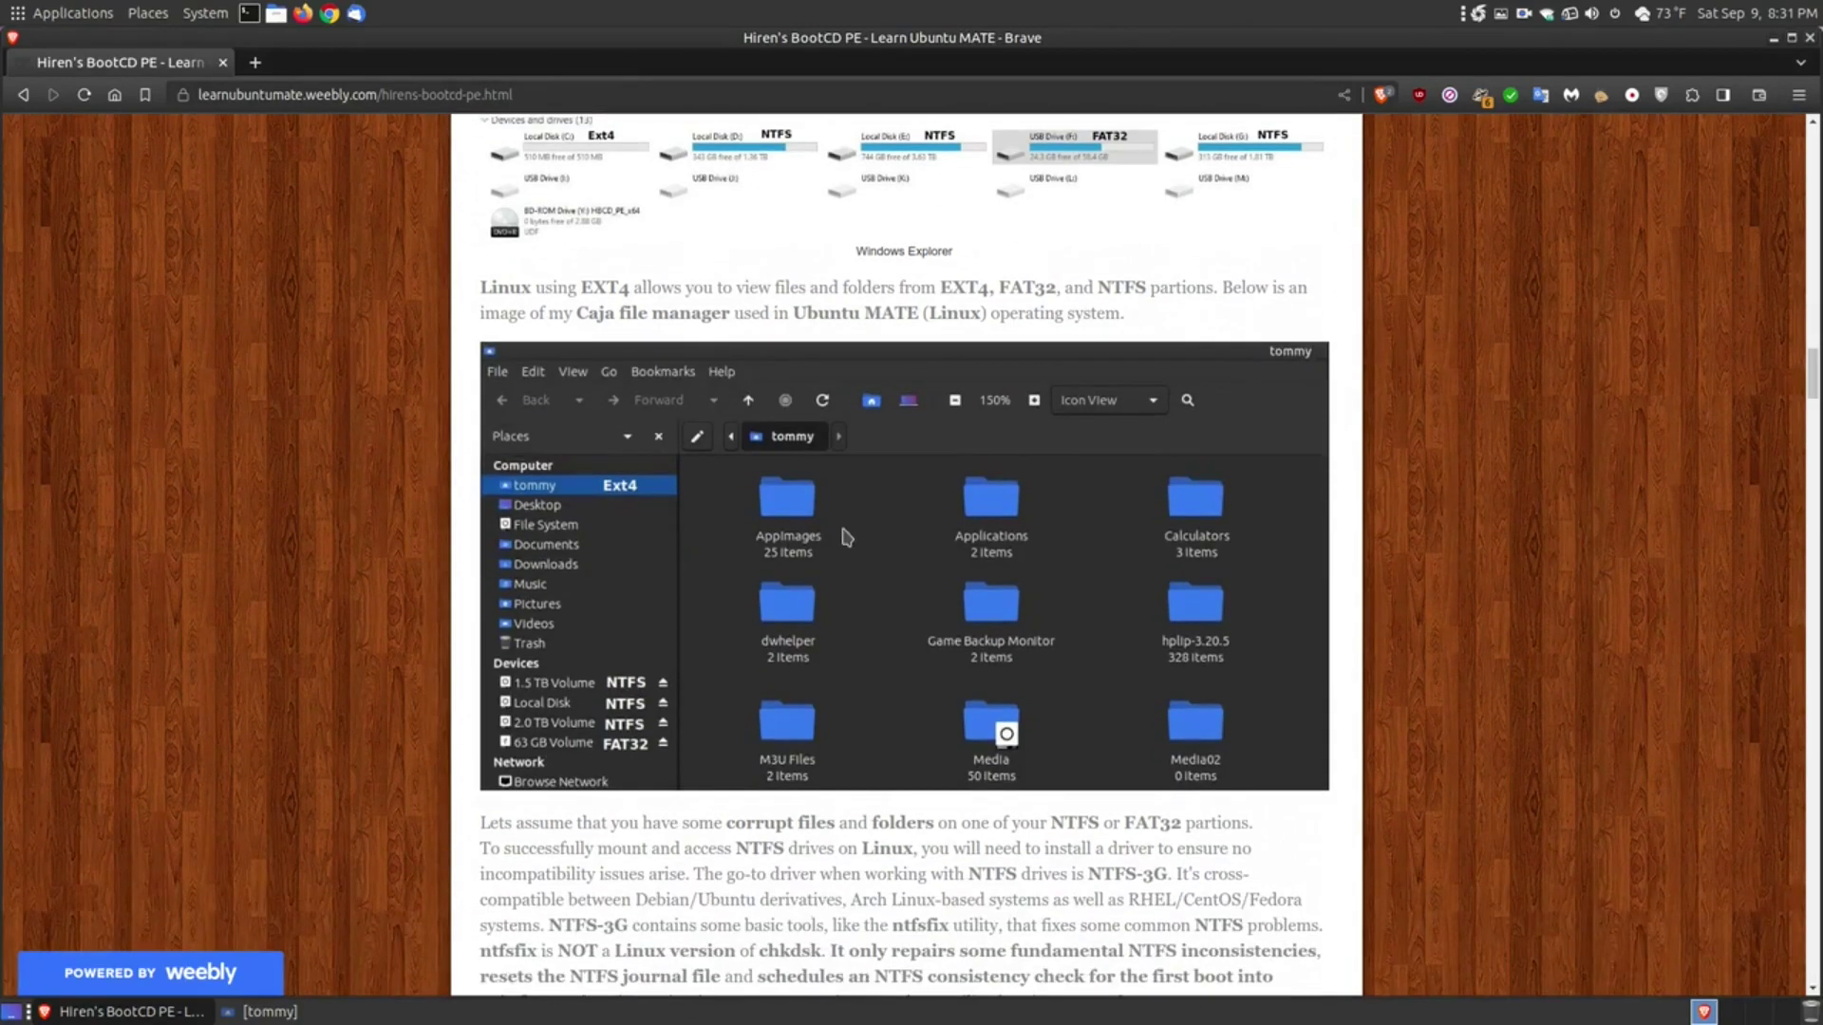
Step: Review the NTFS-3G and ntfsfix notes and examine the screenshot of partition types and properties for each hard drive and USB drive
{"action": "scroll", "coordinate": [1346, 545], "scroll_direction": "down", "scroll_amount": 6}
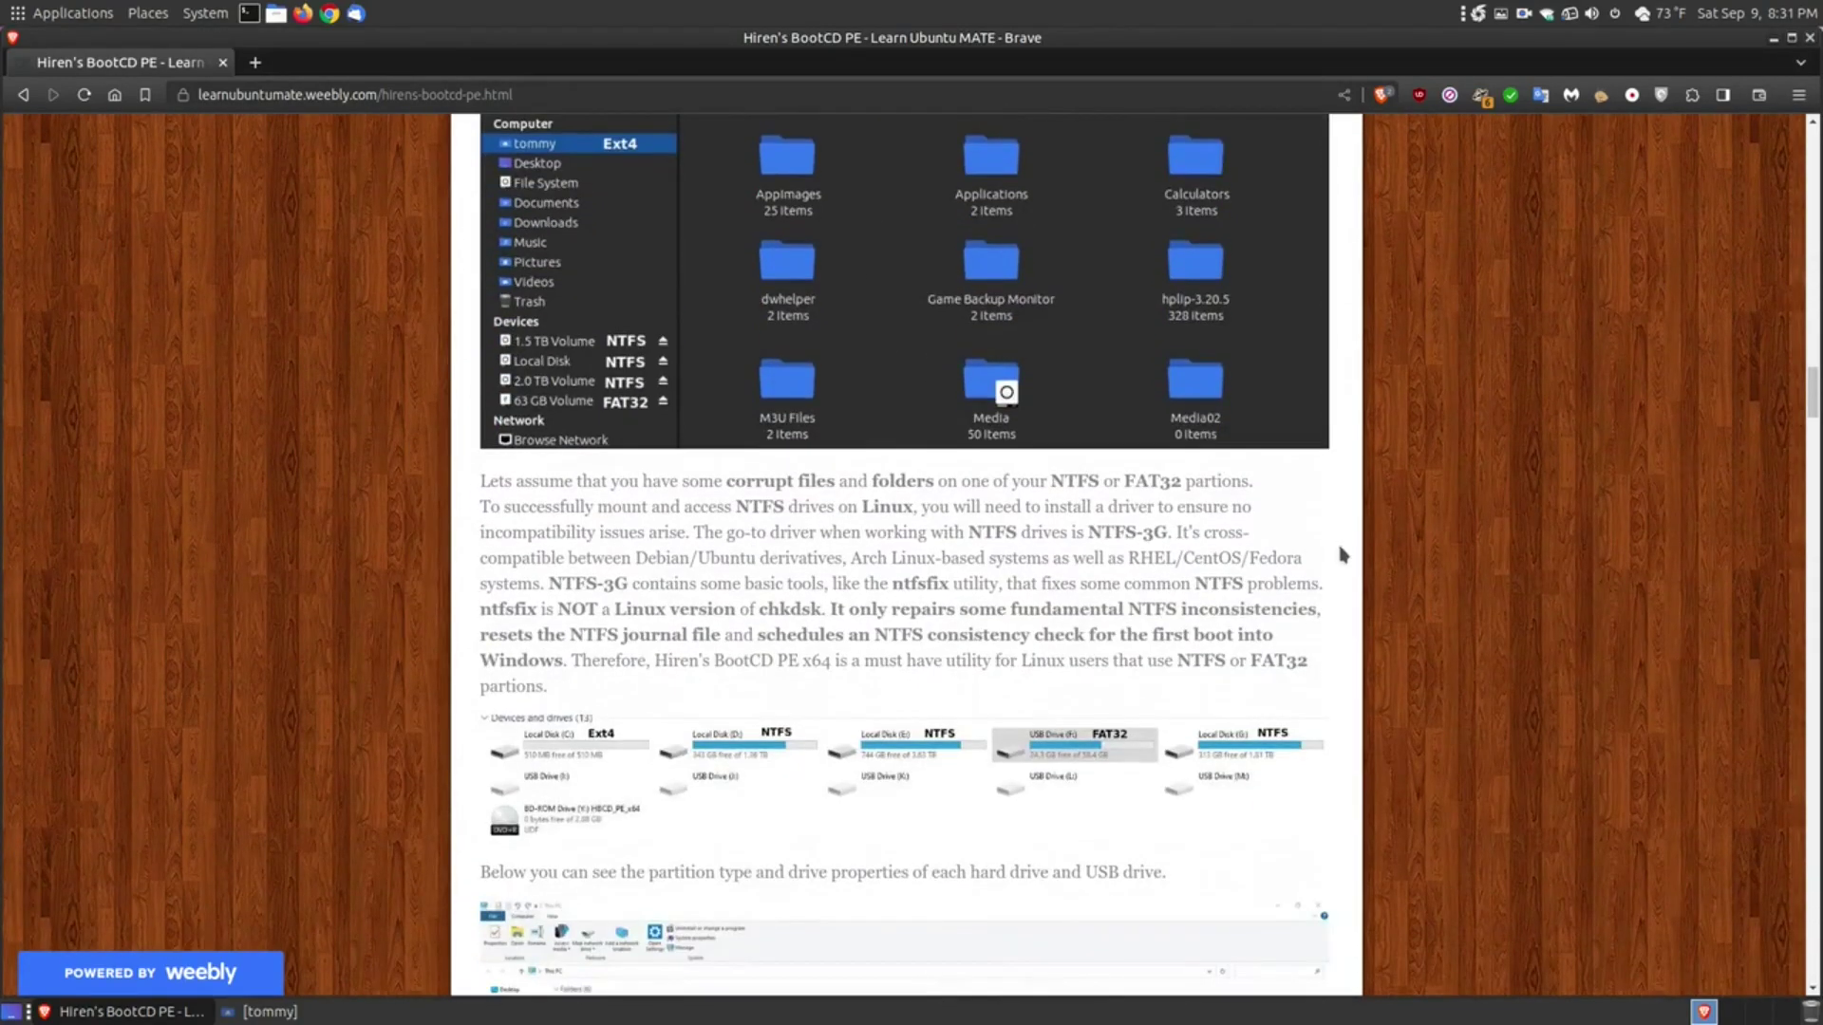
{"action": "scroll", "coordinate": [1344, 555], "scroll_direction": "down", "scroll_amount": 12}
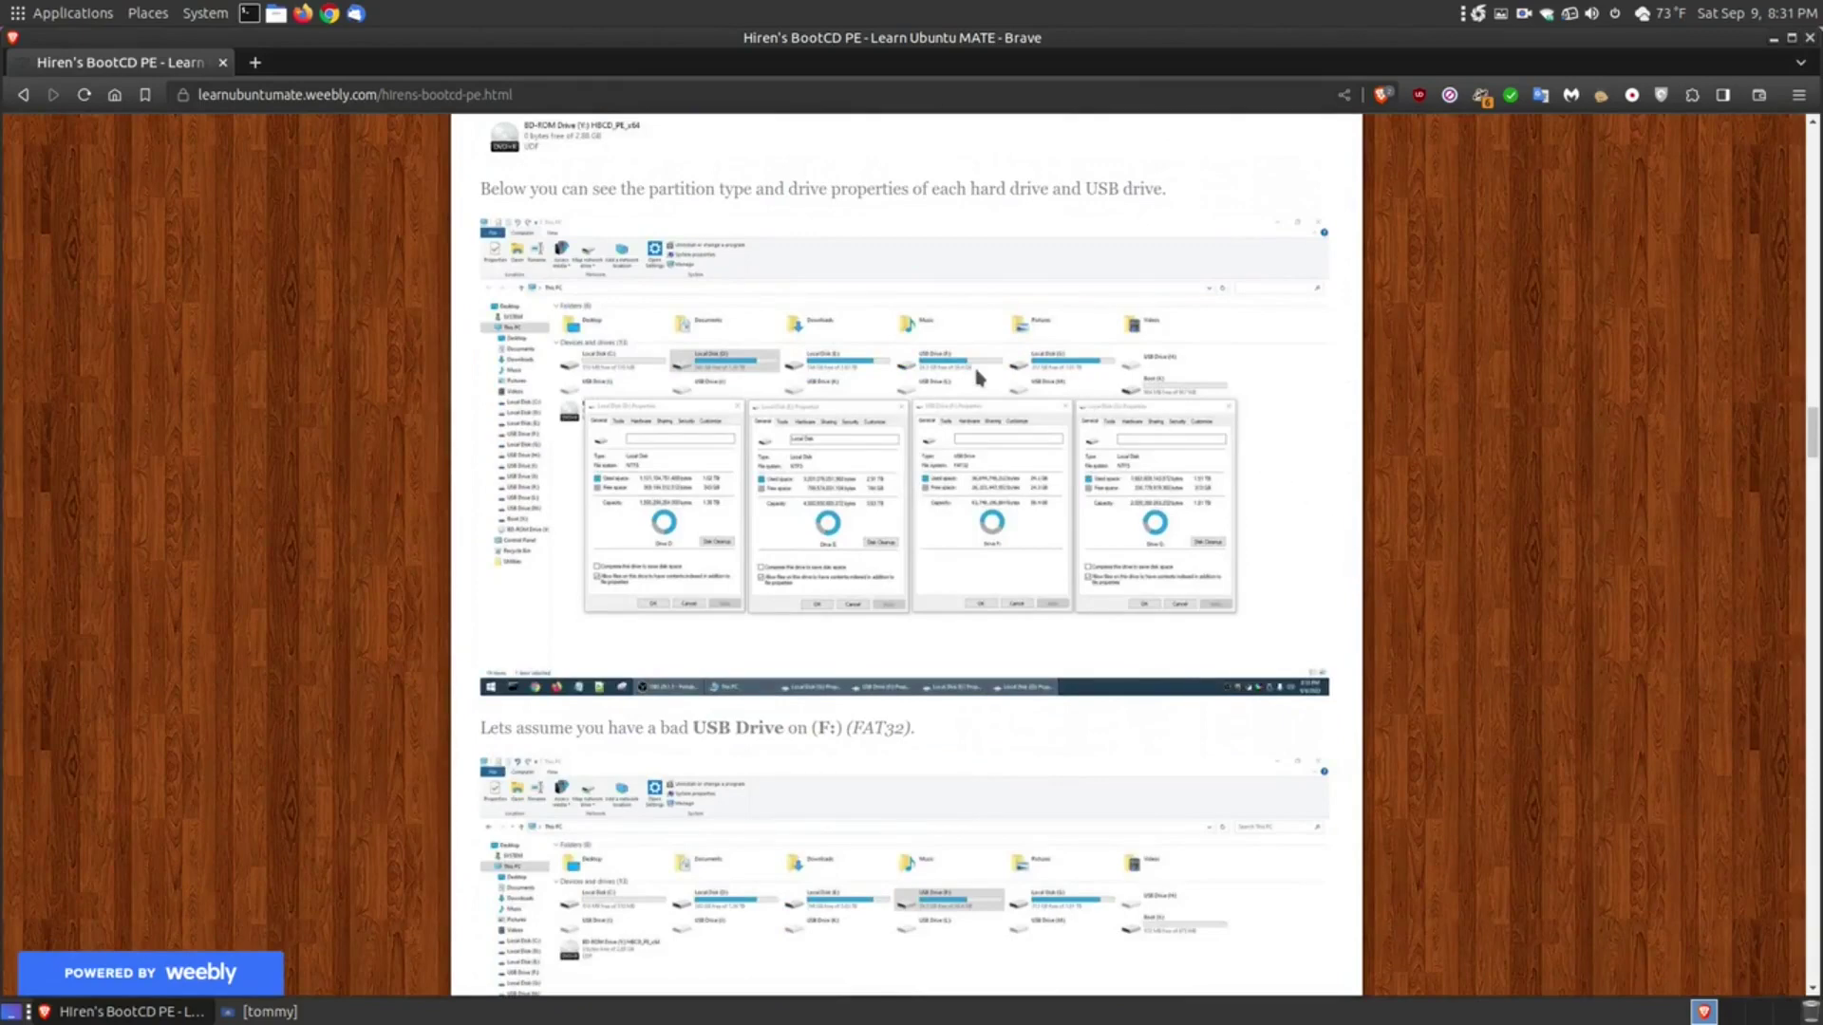
{"action": "right_click", "coordinate": [737, 368]}
{"action": "key", "text": "Escape"}
{"action": "scroll", "coordinate": [1263, 511], "scroll_direction": "down", "scroll_amount": 2}
{"action": "scroll", "coordinate": [1263, 511], "scroll_direction": "down", "scroll_amount": 4}
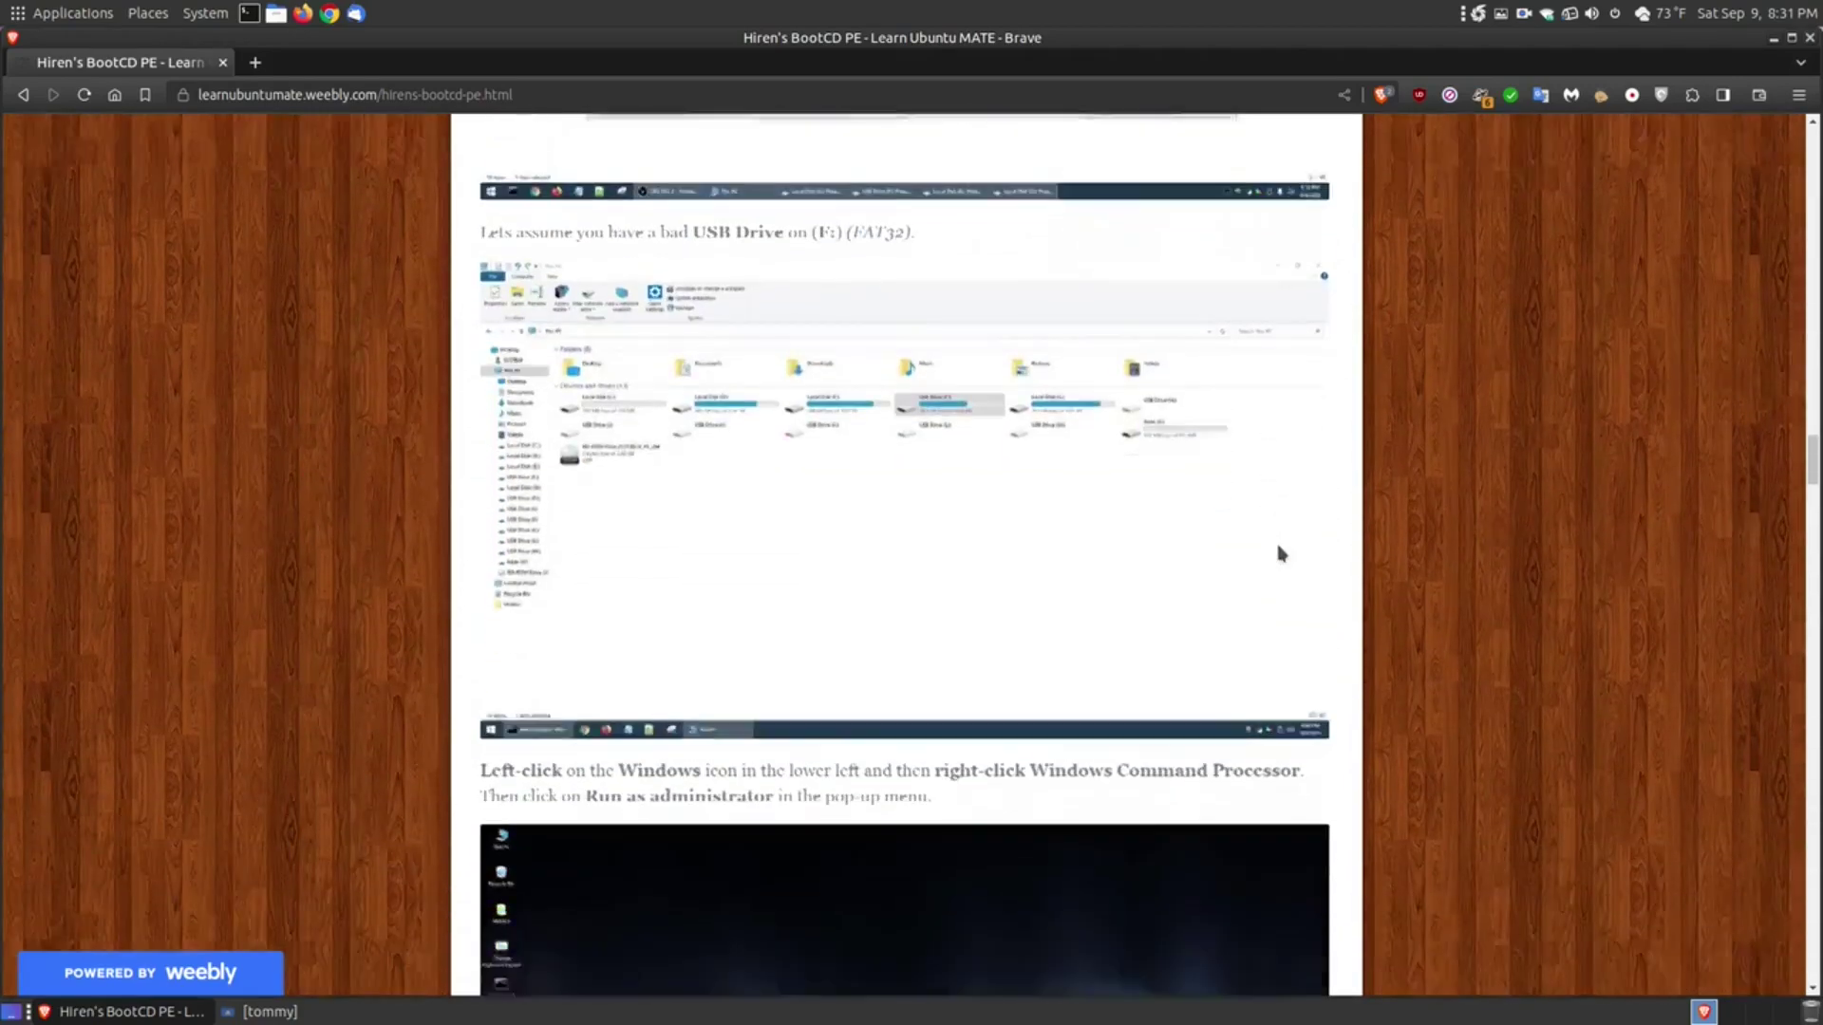
Step: Review the bad USB Drive (F:) FAT32 example and the instructions for running Windows Command Processor as administrator
{"action": "scroll", "coordinate": [1012, 426], "scroll_direction": "up", "scroll_amount": 1}
{"action": "scroll", "coordinate": [1012, 428], "scroll_direction": "up", "scroll_amount": 2}
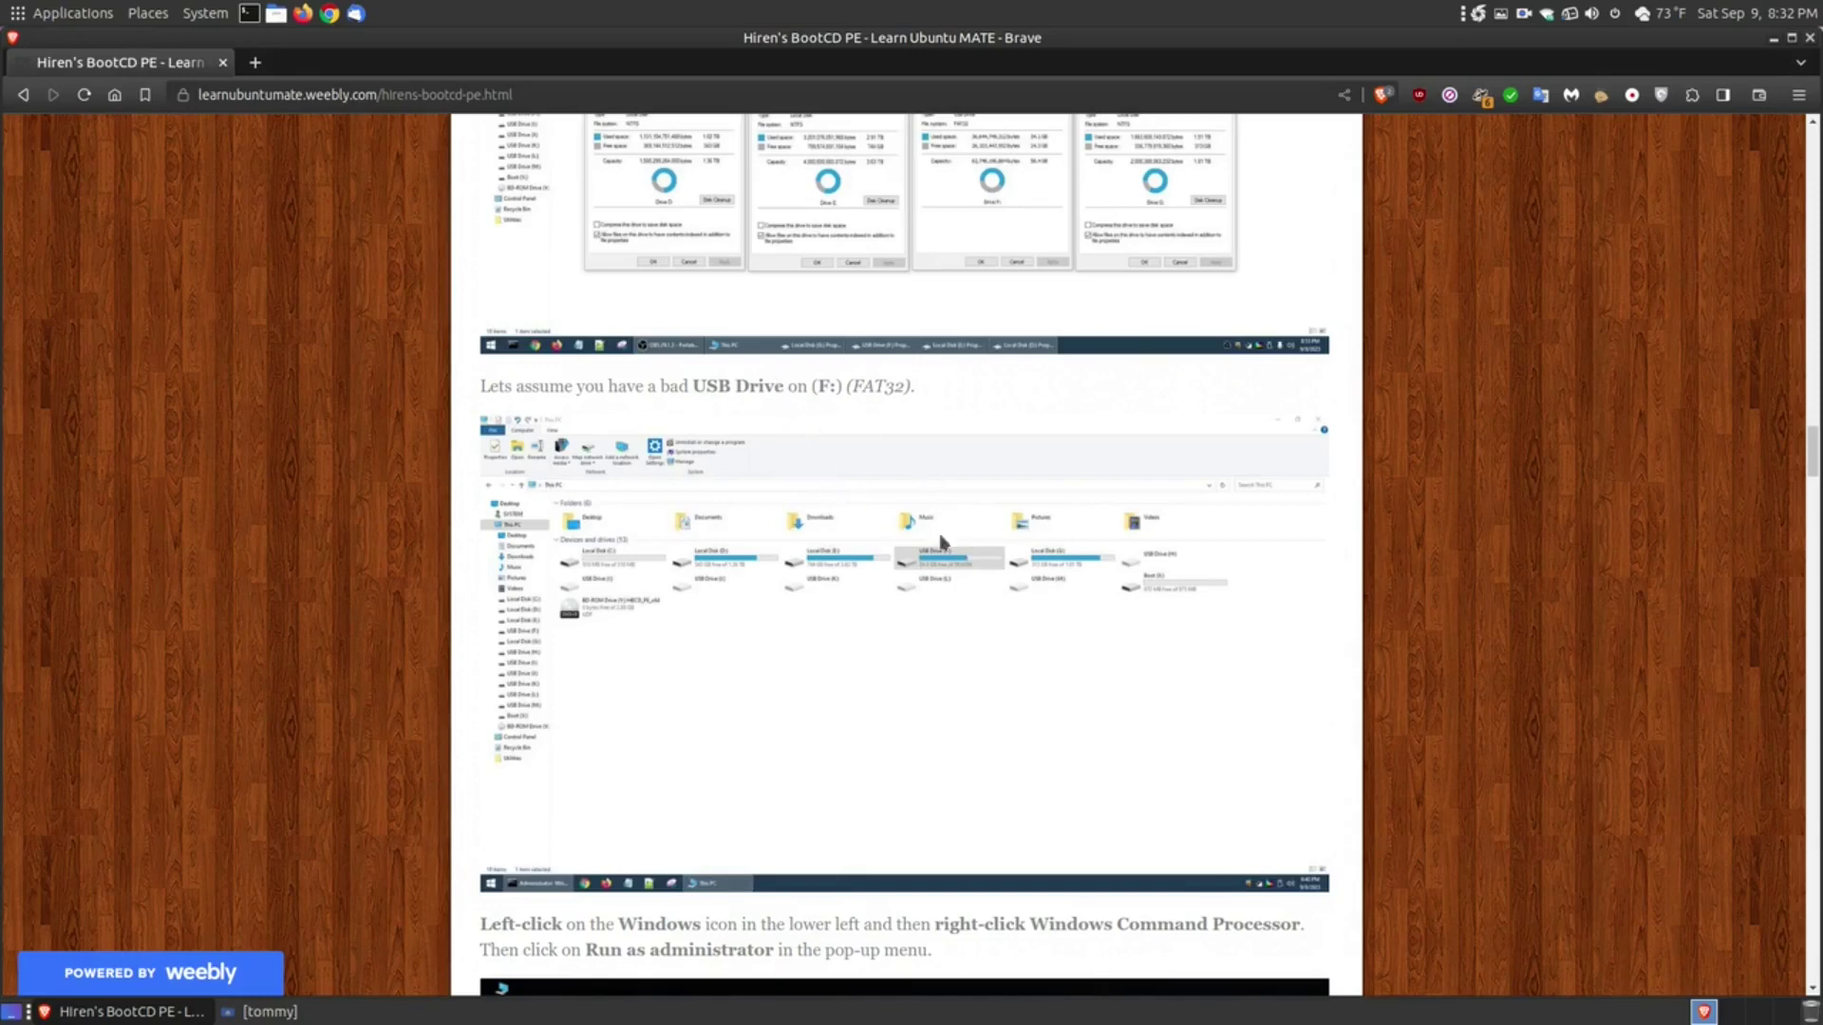
{"action": "scroll", "coordinate": [978, 561], "scroll_direction": "down", "scroll_amount": 3}
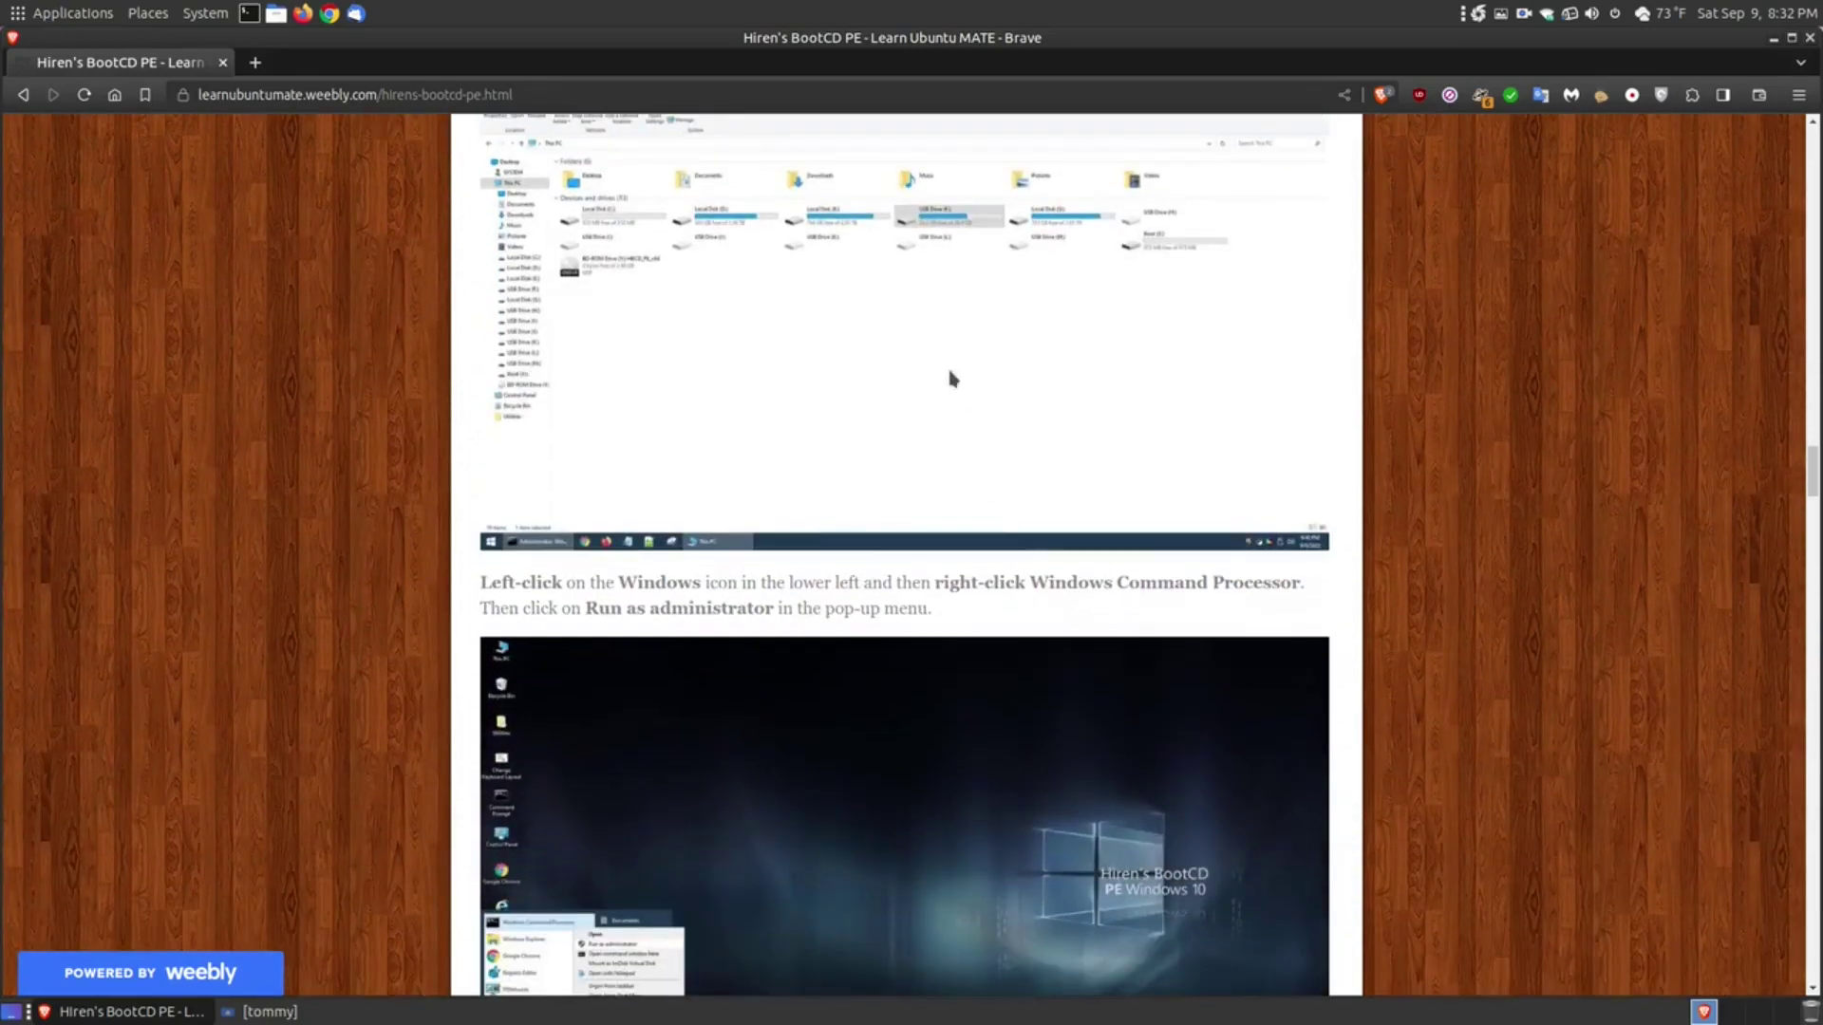
{"action": "scroll", "coordinate": [963, 228], "scroll_direction": "down", "scroll_amount": 1}
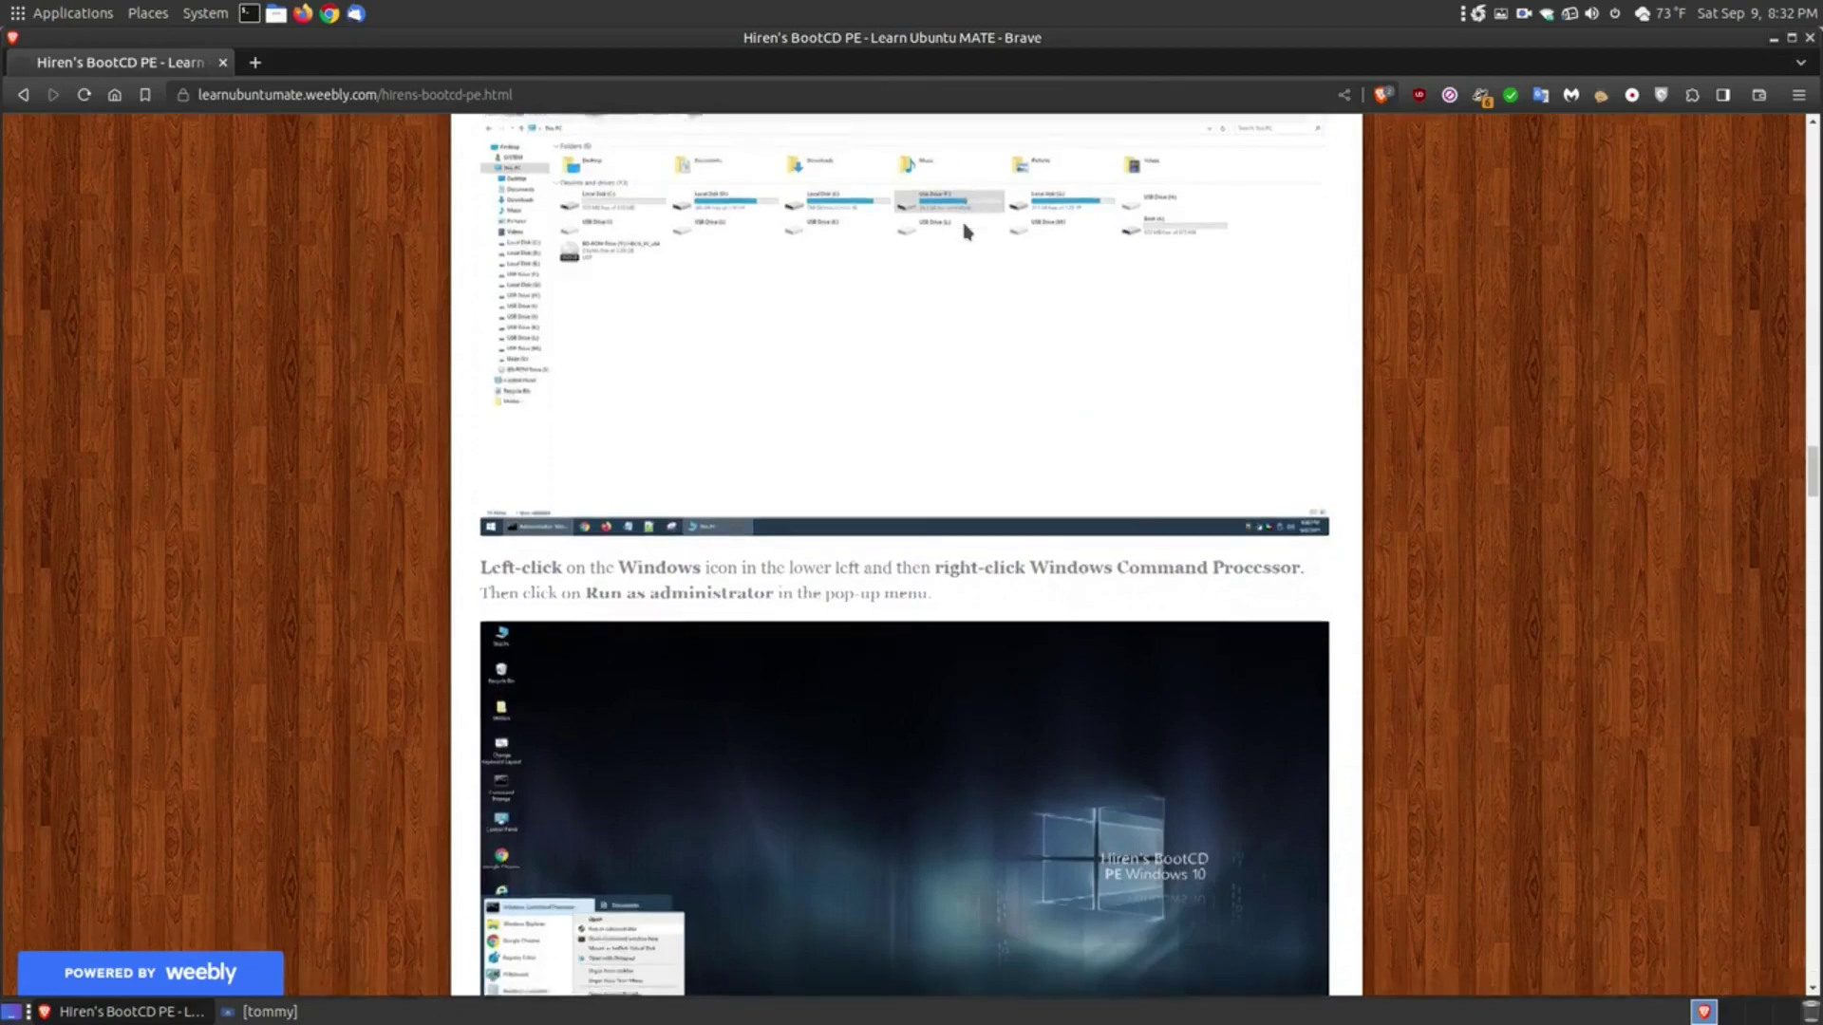
{"action": "scroll", "coordinate": [980, 236], "scroll_direction": "up", "scroll_amount": 1}
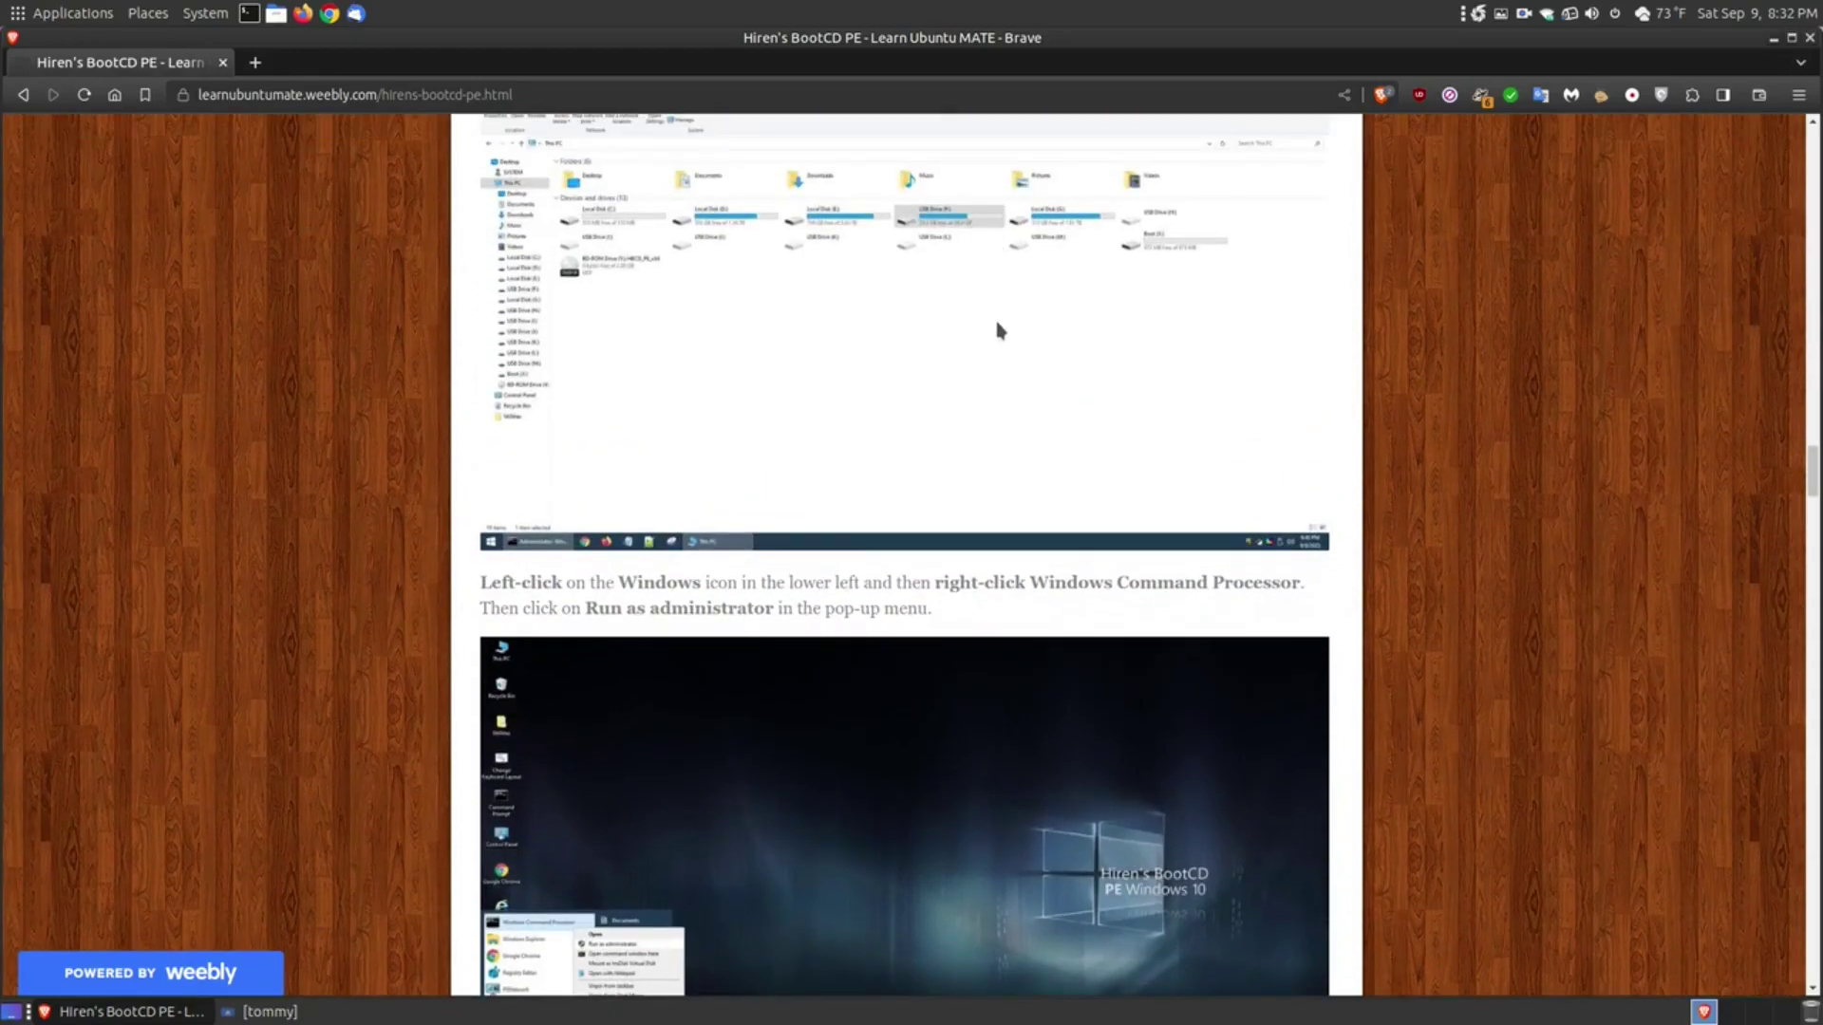
{"action": "scroll", "coordinate": [1006, 332], "scroll_direction": "down", "scroll_amount": 4}
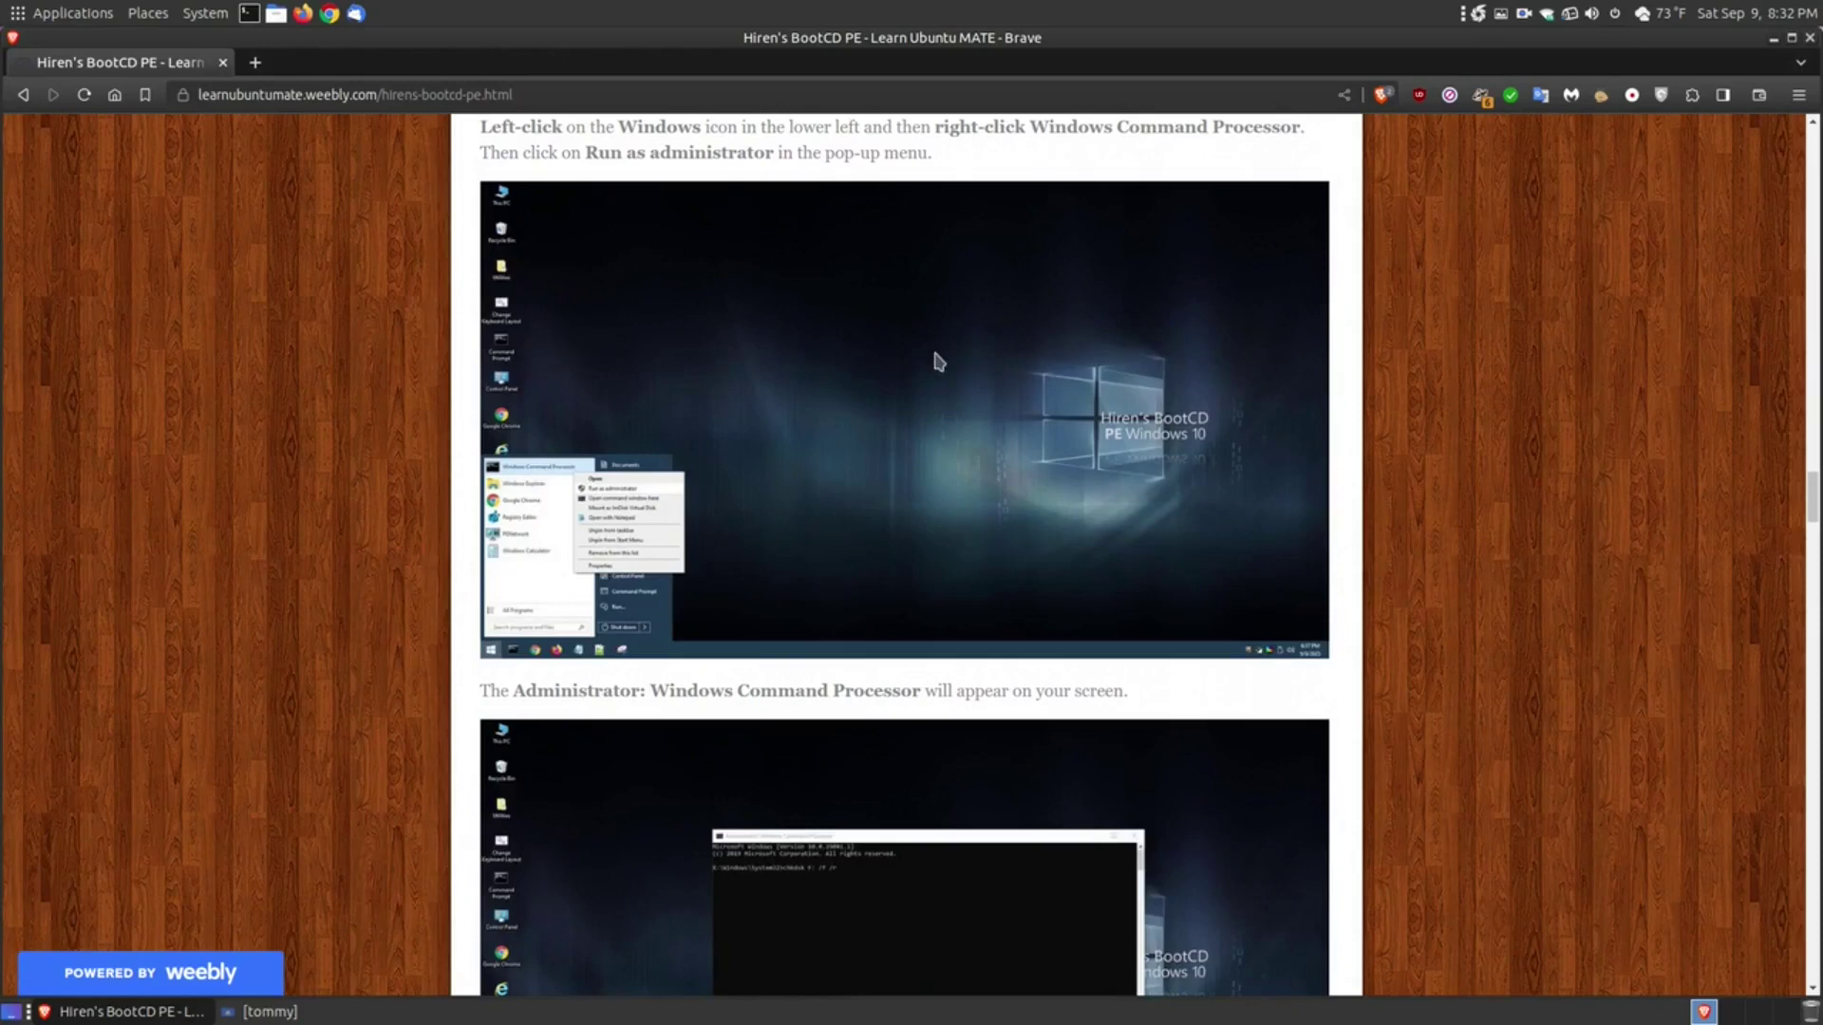
{"action": "scroll", "coordinate": [1096, 546], "scroll_direction": "down", "scroll_amount": 5}
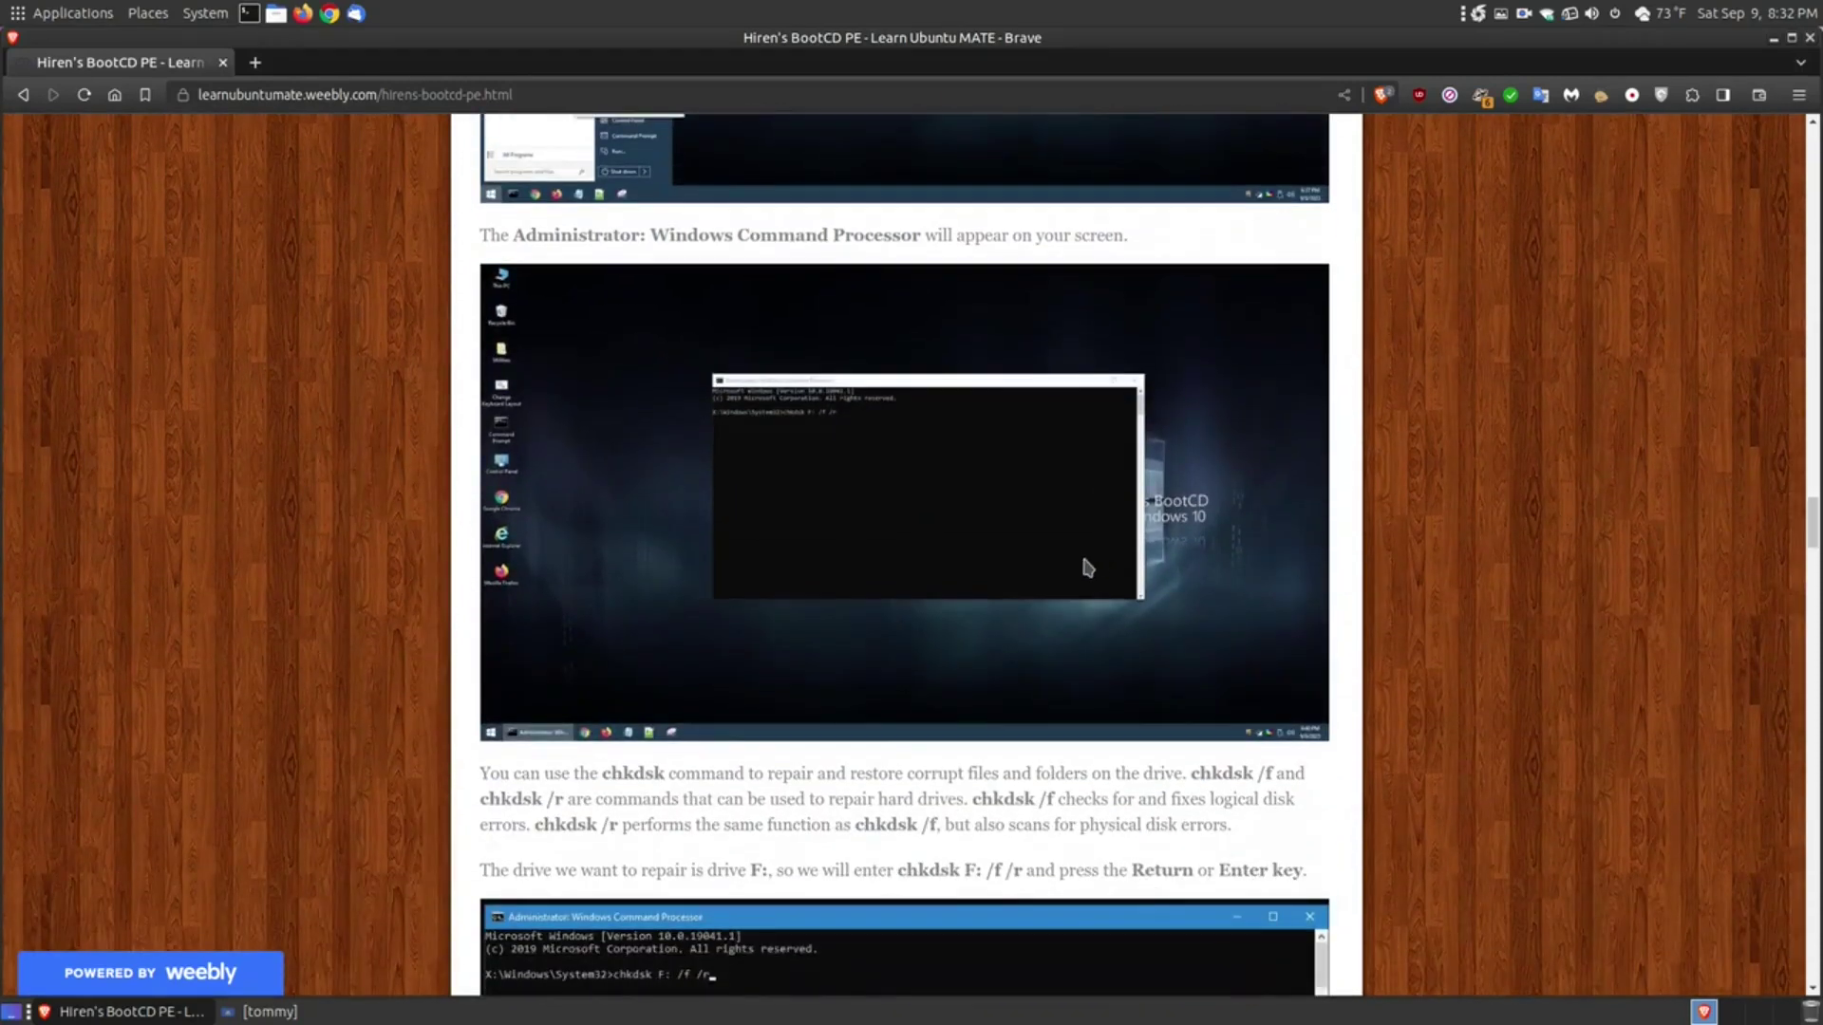
{"action": "scroll", "coordinate": [627, 575], "scroll_direction": "up", "scroll_amount": 3}
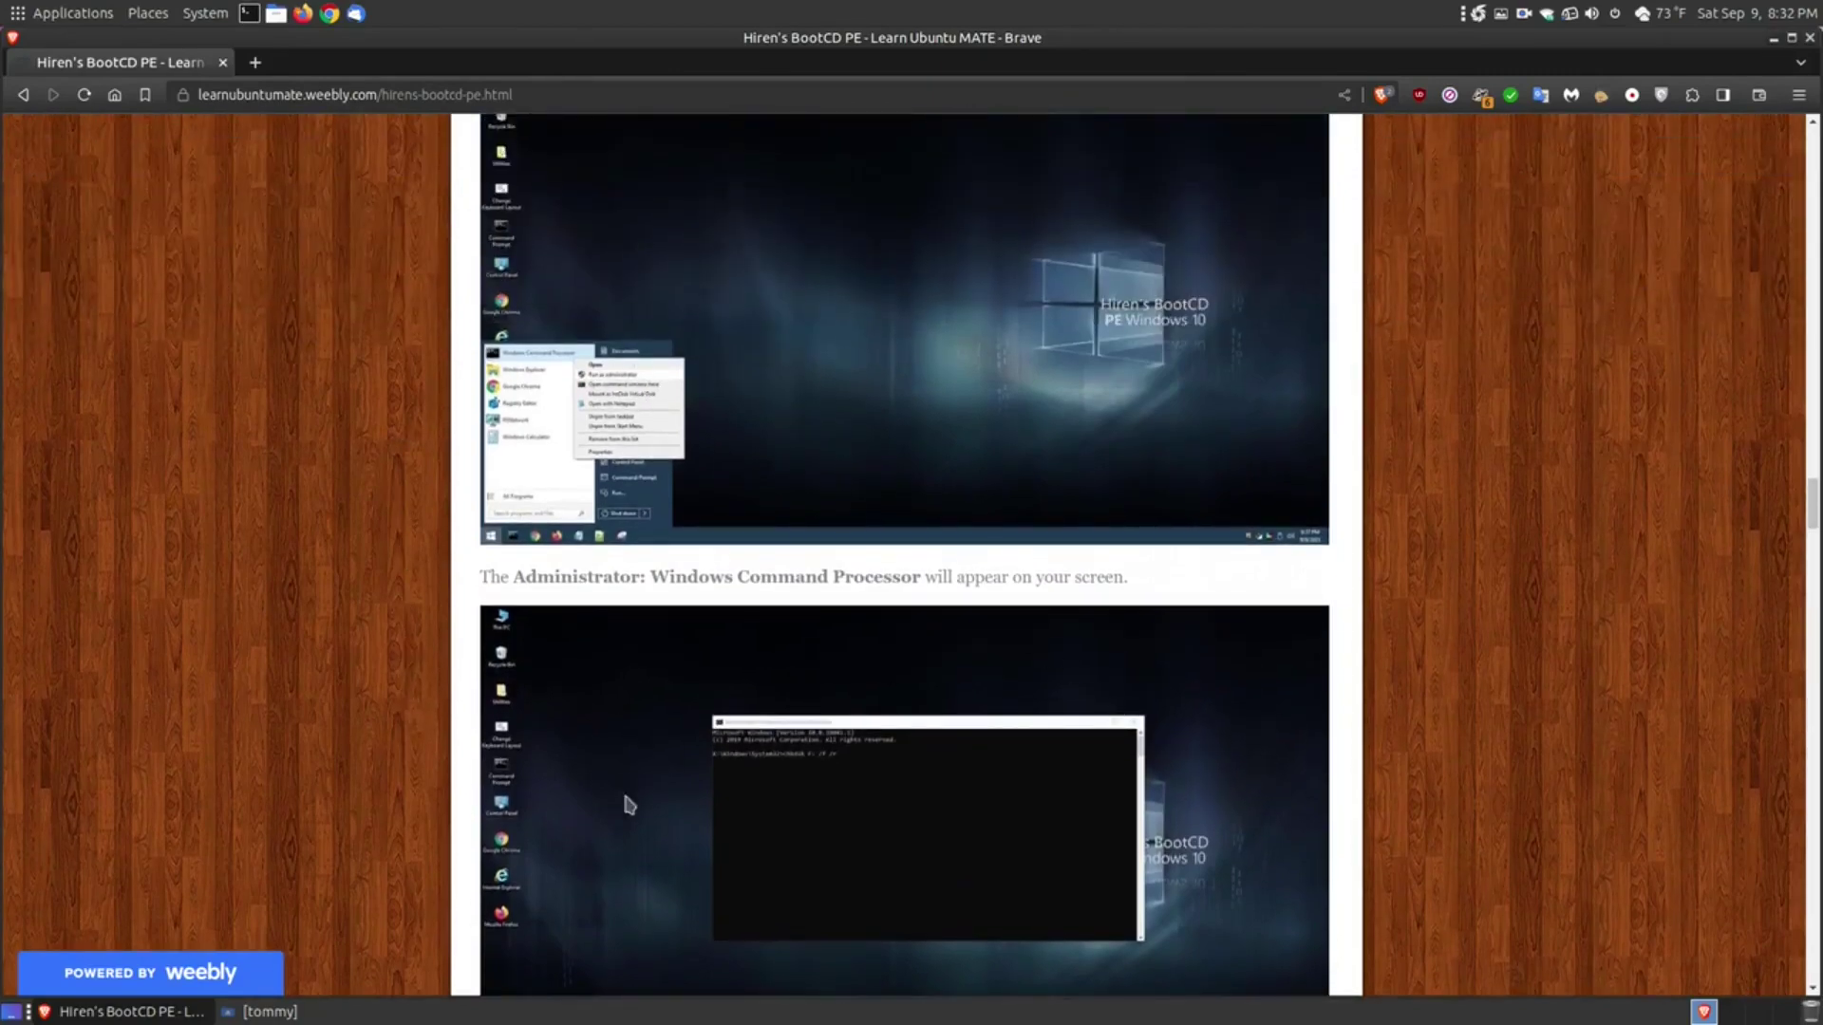
{"action": "scroll", "coordinate": [902, 703], "scroll_direction": "down", "scroll_amount": 3}
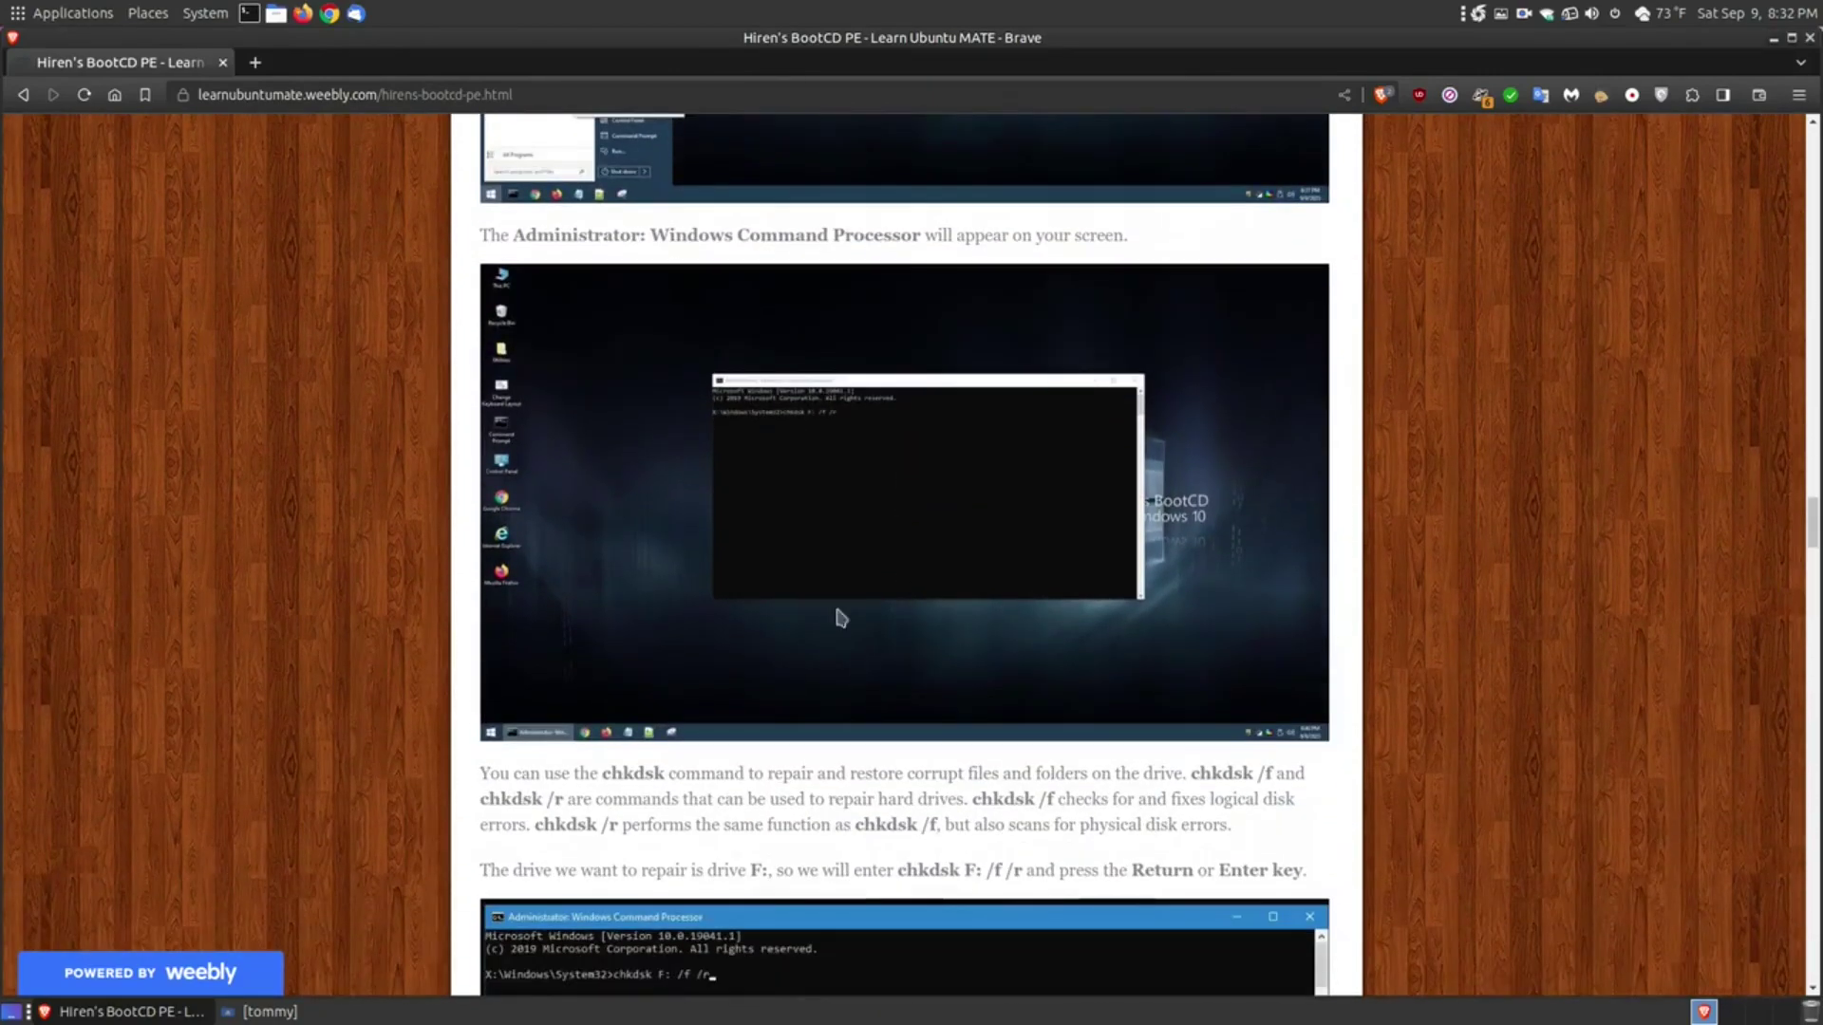
Step: Recheck the drive properties screenshot and the labelled Windows Explorer drive list for each partition's file system
{"action": "scroll", "coordinate": [829, 517], "scroll_direction": "up", "scroll_amount": 10}
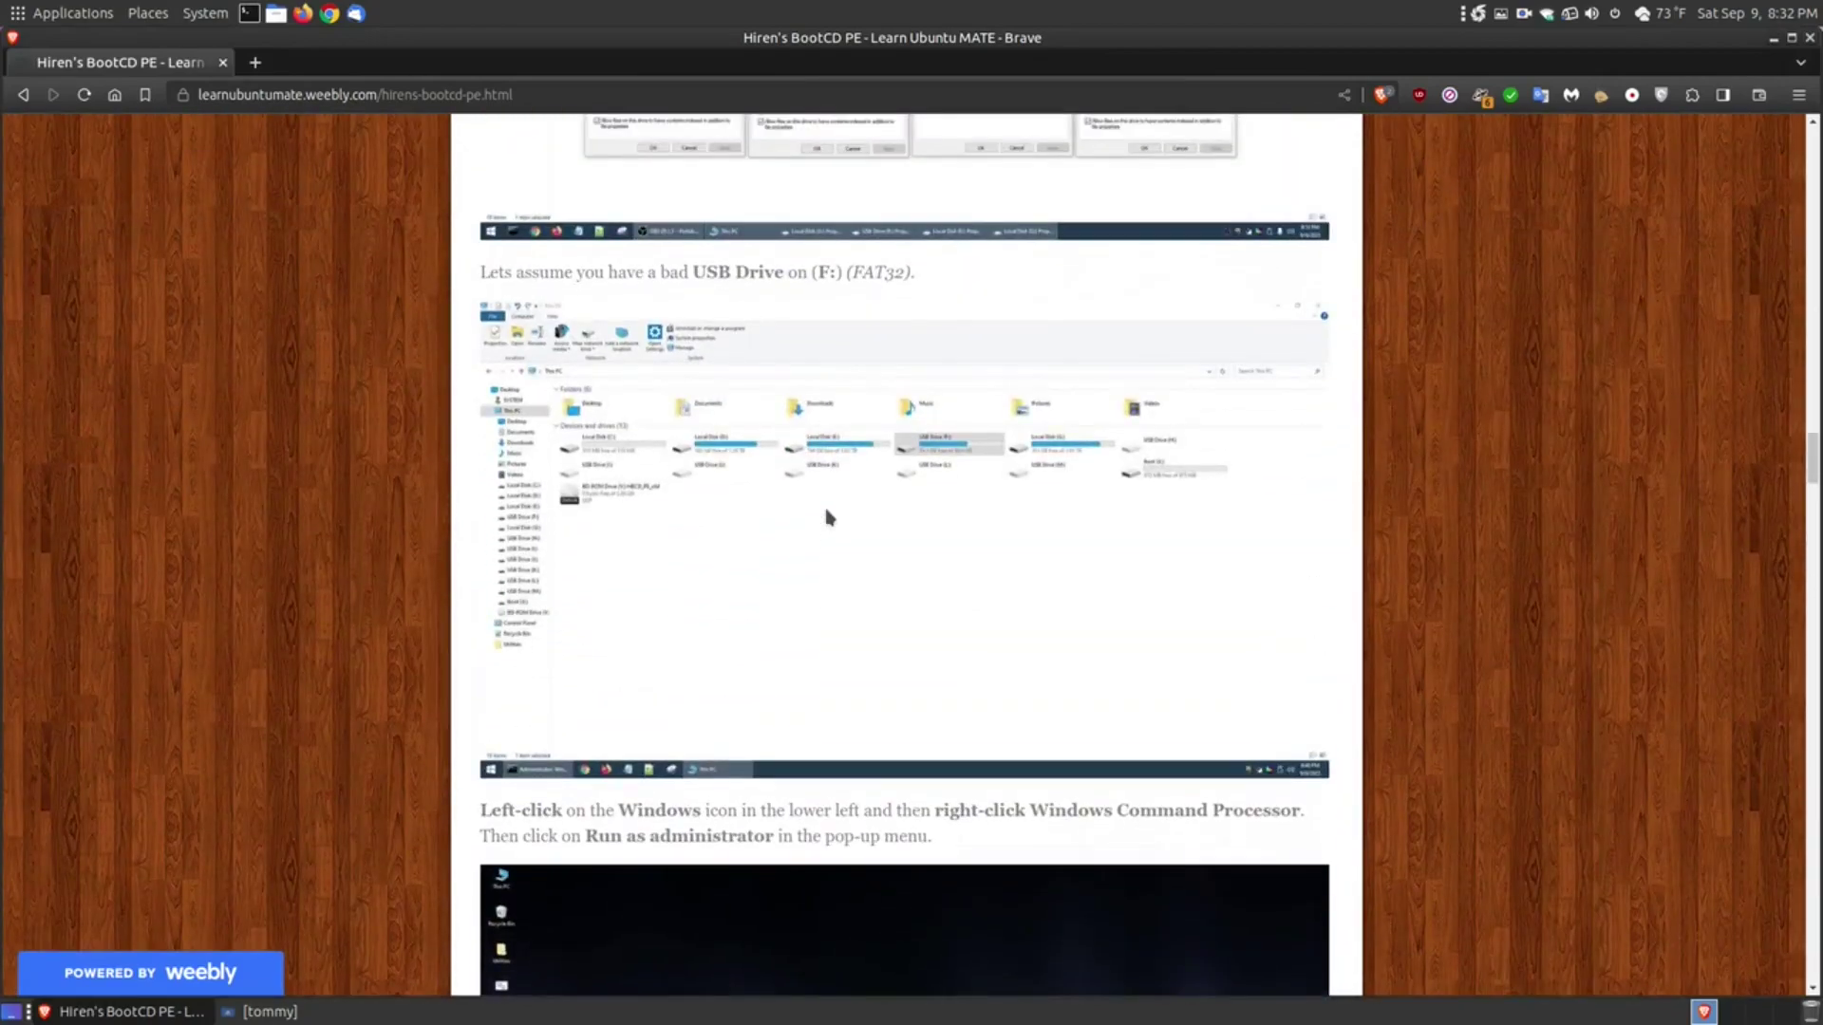
{"action": "scroll", "coordinate": [741, 465], "scroll_direction": "up", "scroll_amount": 11}
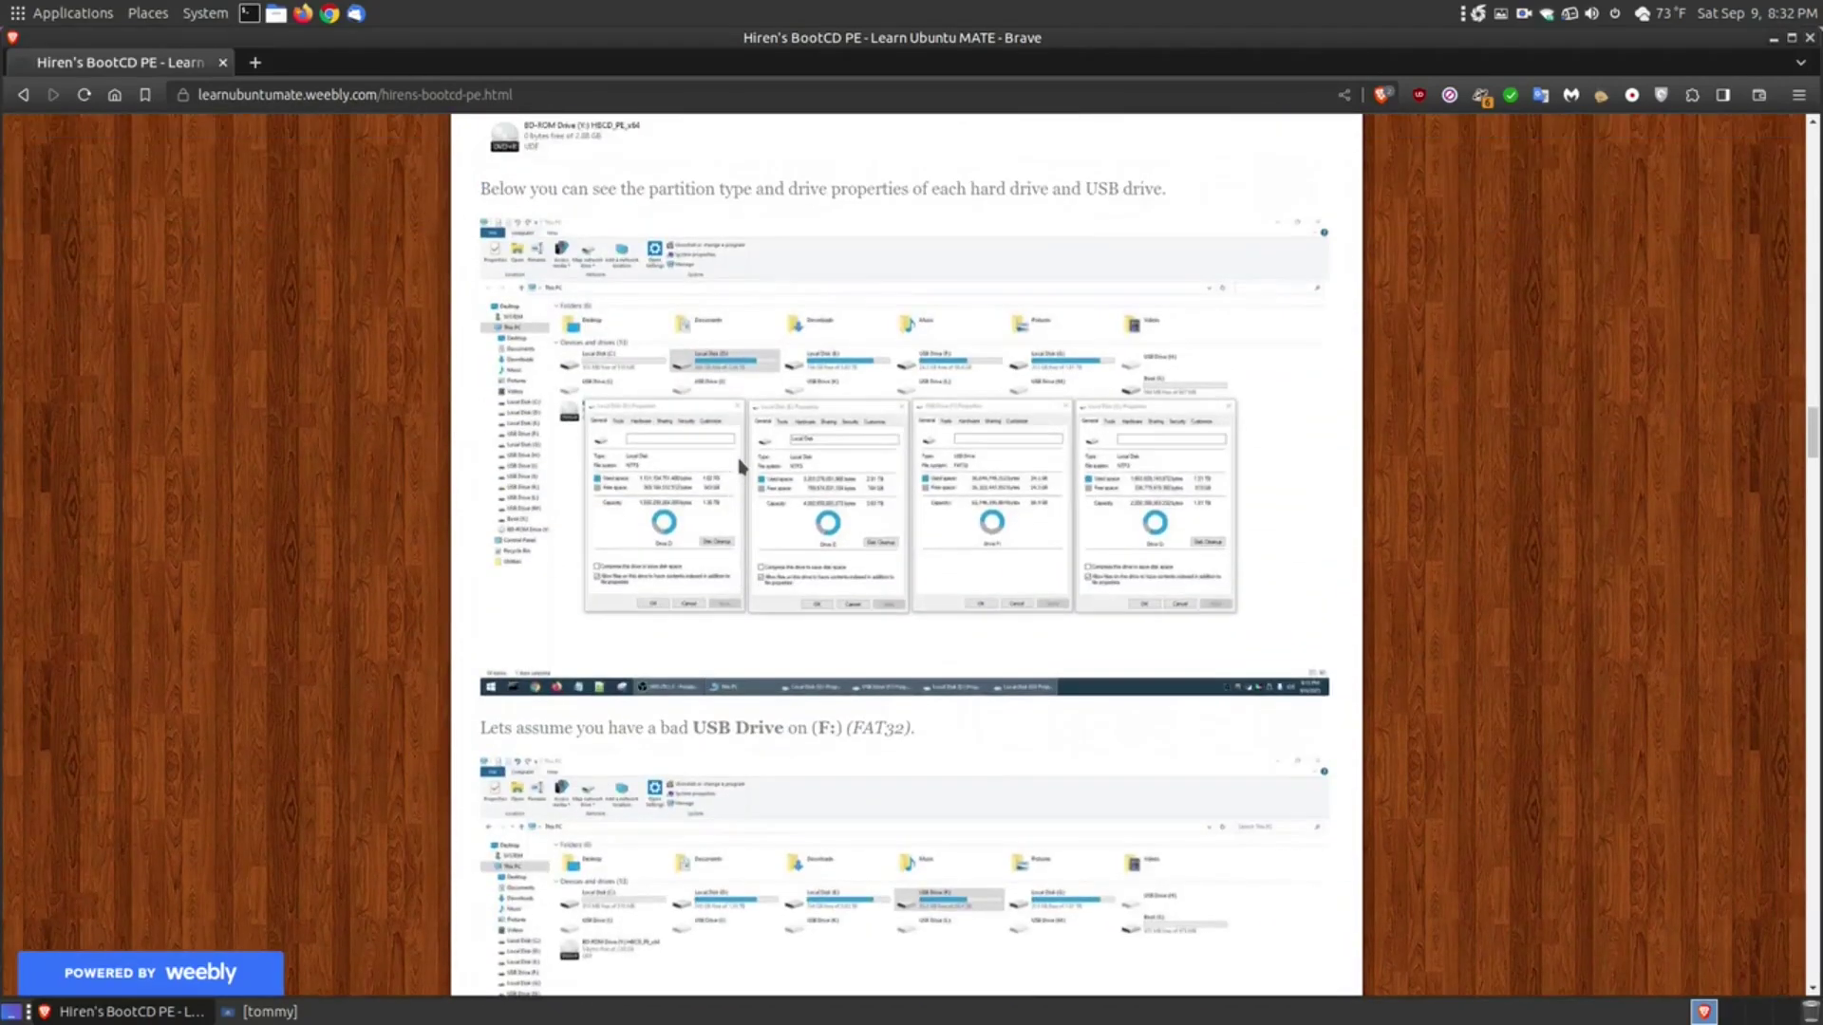
{"action": "scroll", "coordinate": [740, 465], "scroll_direction": "up", "scroll_amount": 5}
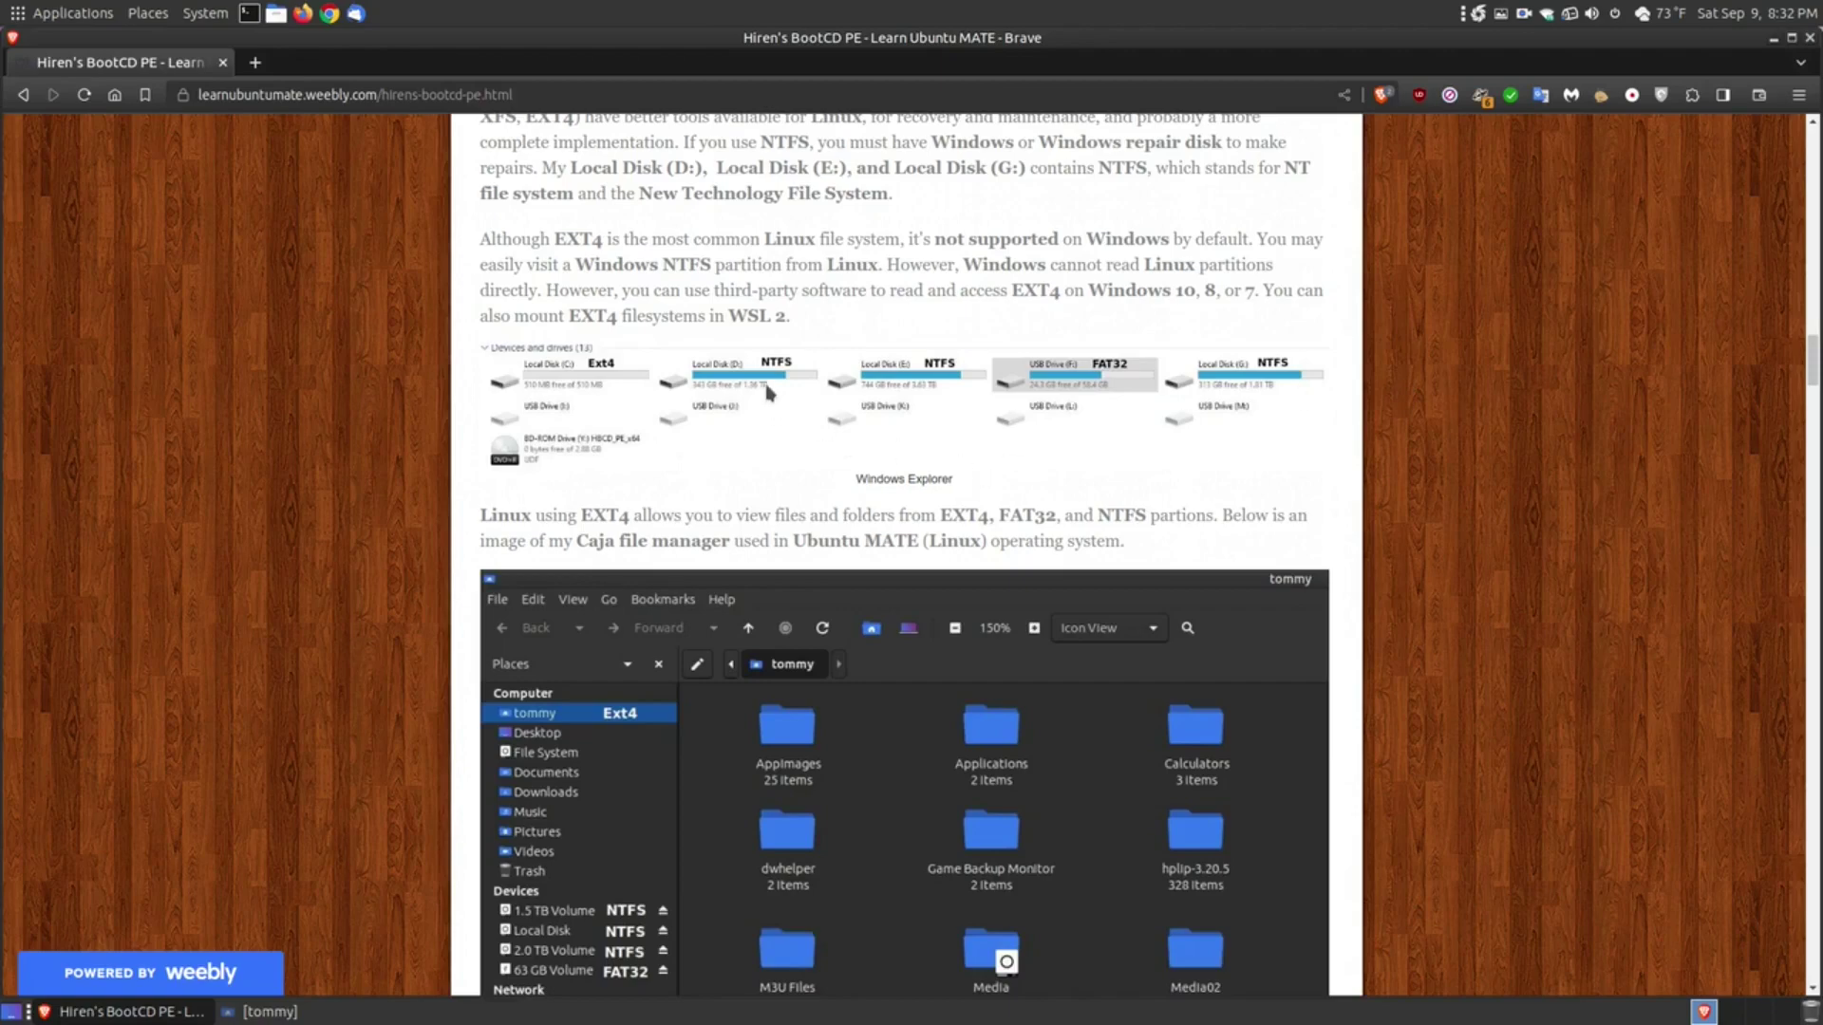
{"action": "scroll", "coordinate": [1379, 503], "scroll_direction": "down", "scroll_amount": 5}
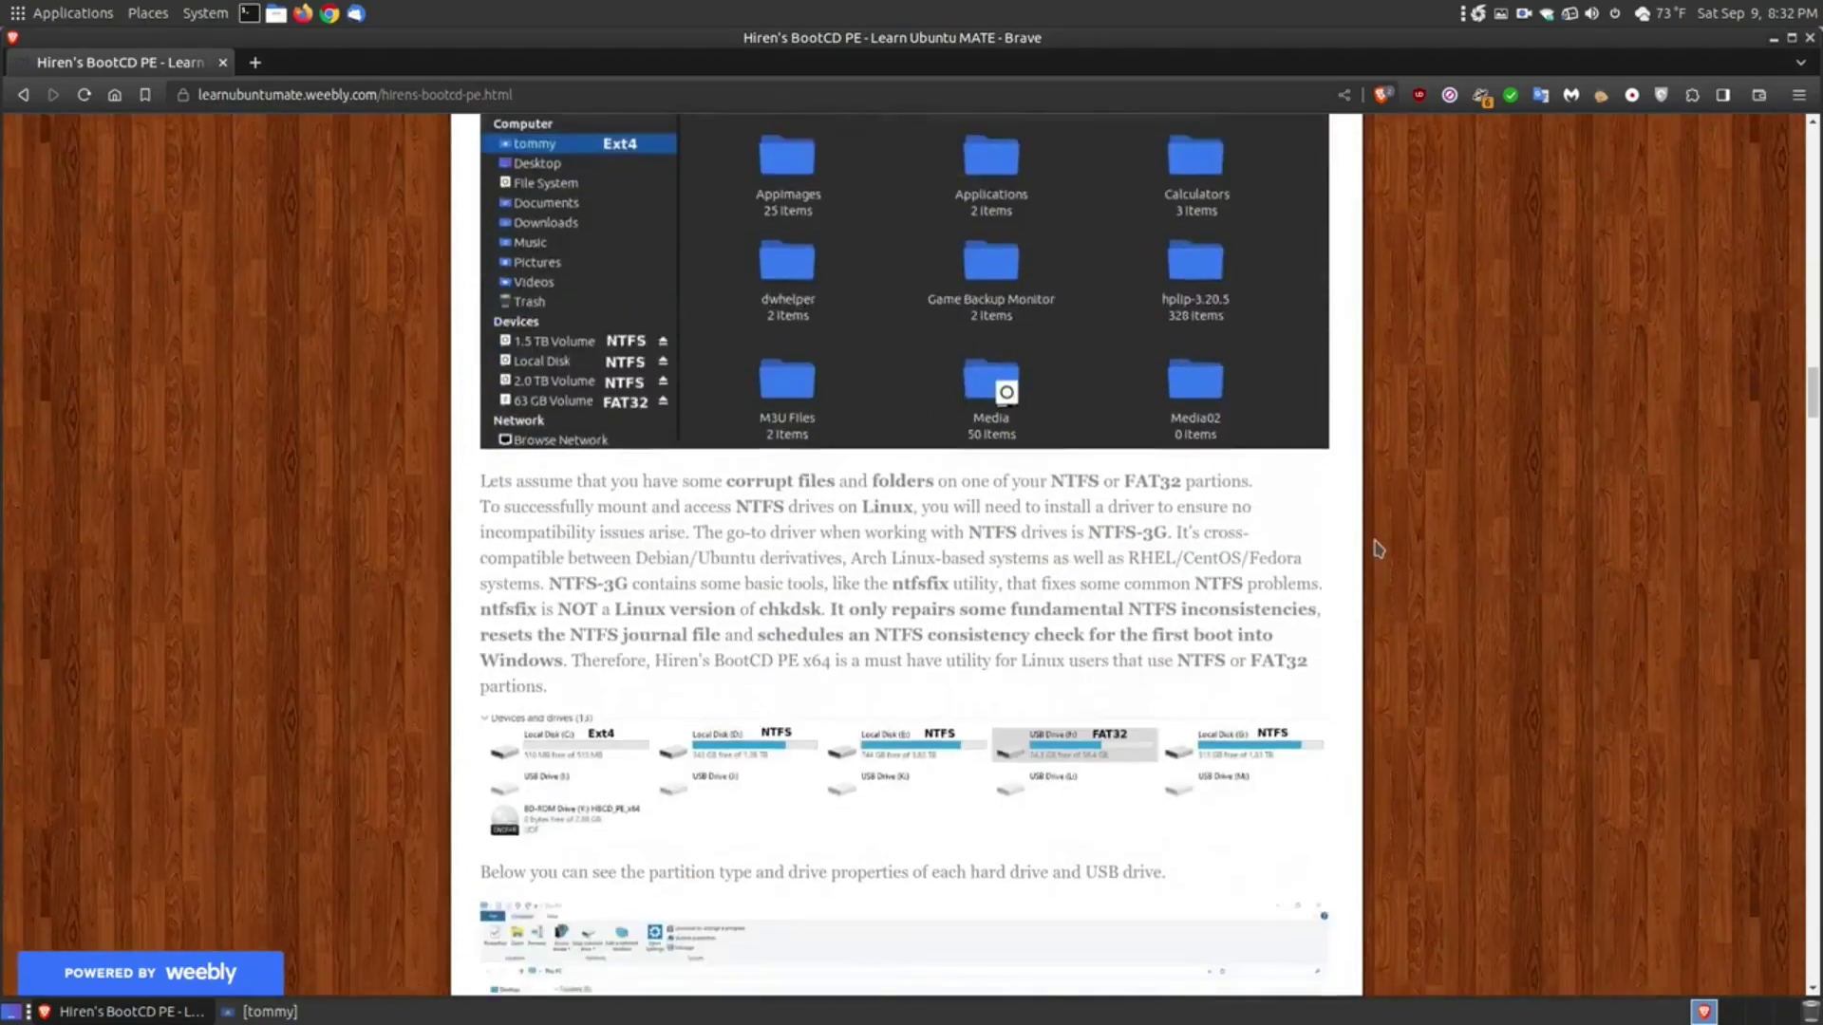
{"action": "scroll", "coordinate": [1379, 549], "scroll_direction": "down", "scroll_amount": 12}
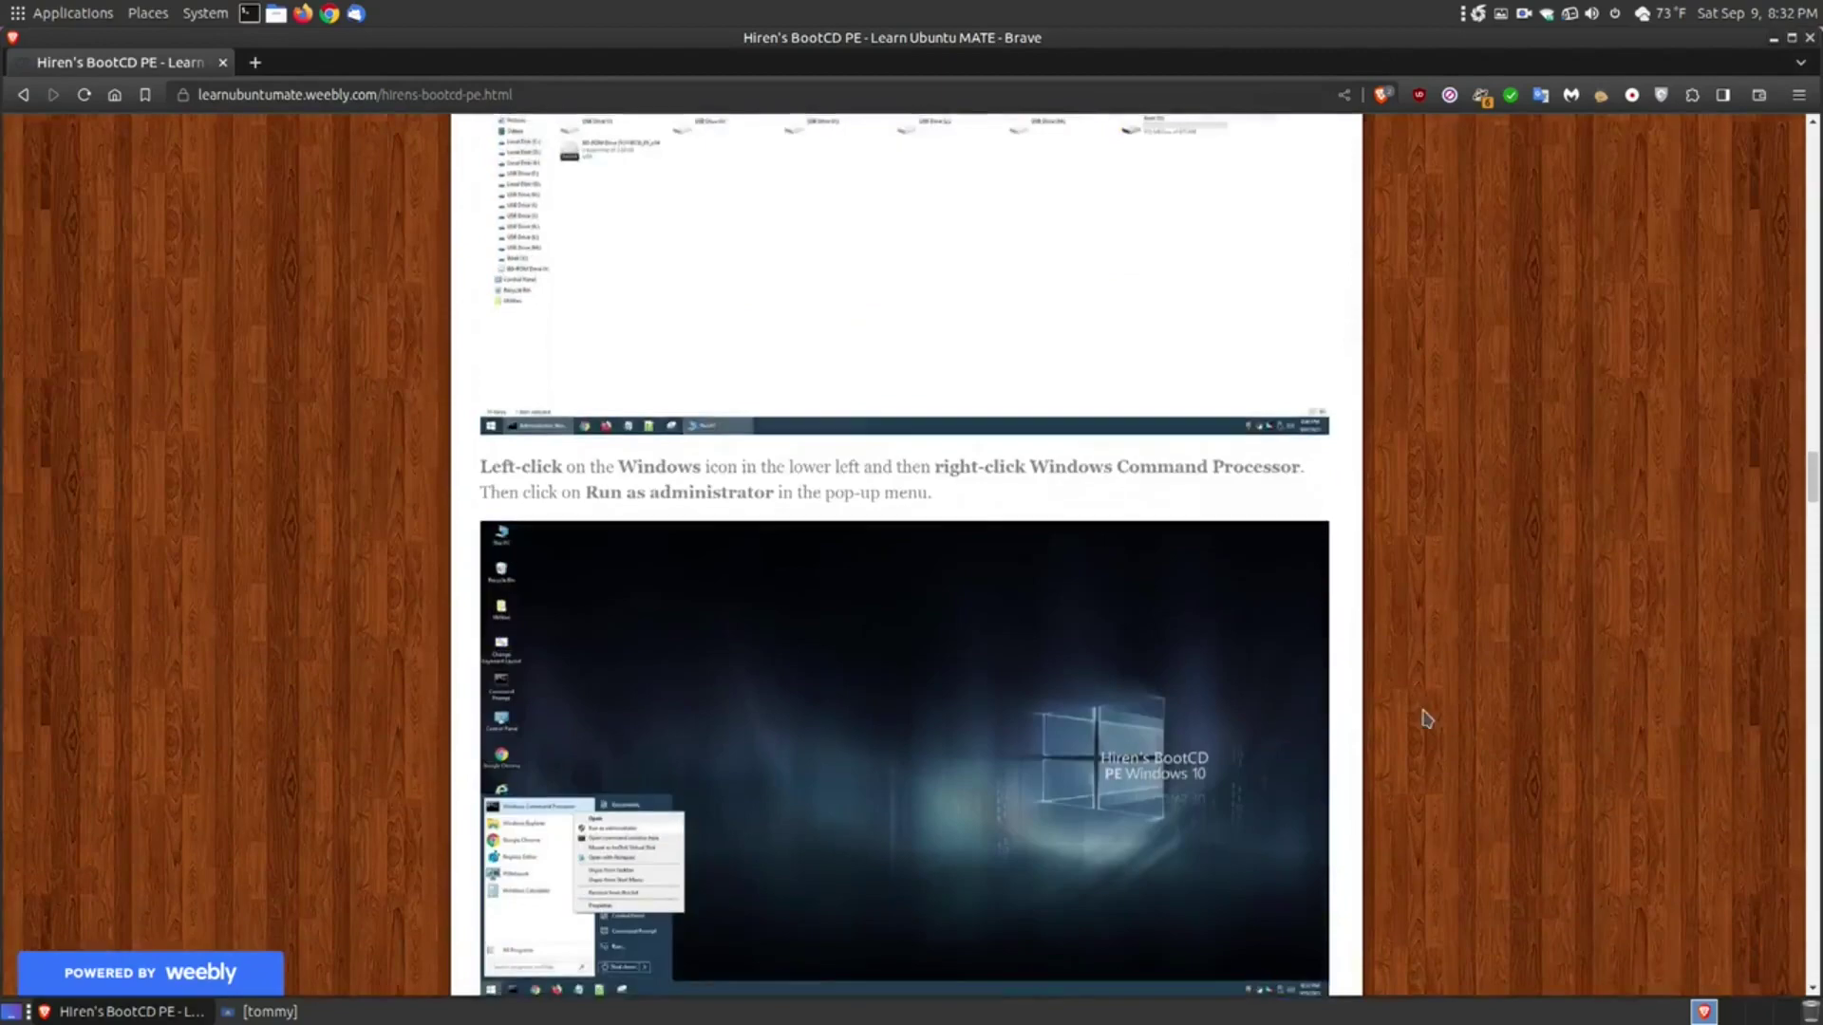
Step: Read the chkdsk /f and /r explanation and the chkdsk F: /f /r example, rechecking drive F: in the Windows Explorer screenshot
{"action": "scroll", "coordinate": [1426, 719], "scroll_direction": "down", "scroll_amount": 8}
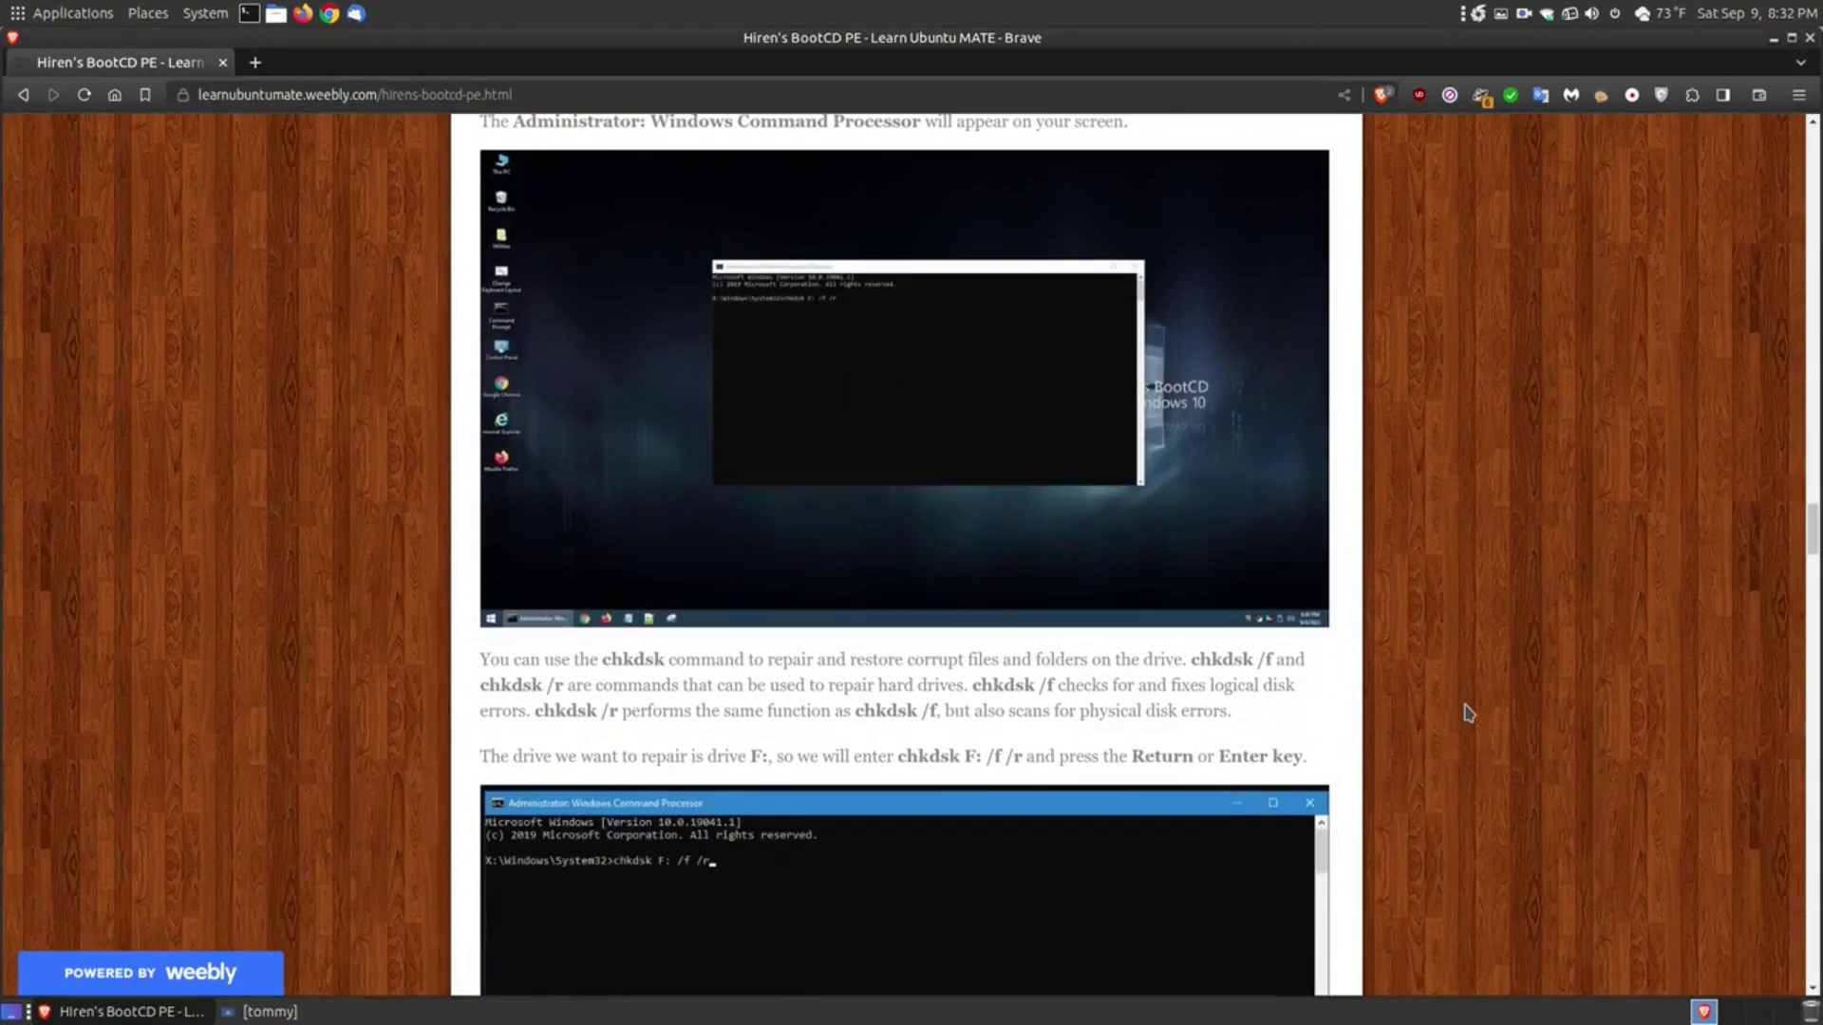
{"action": "scroll", "coordinate": [1469, 713], "scroll_direction": "up", "scroll_amount": 2}
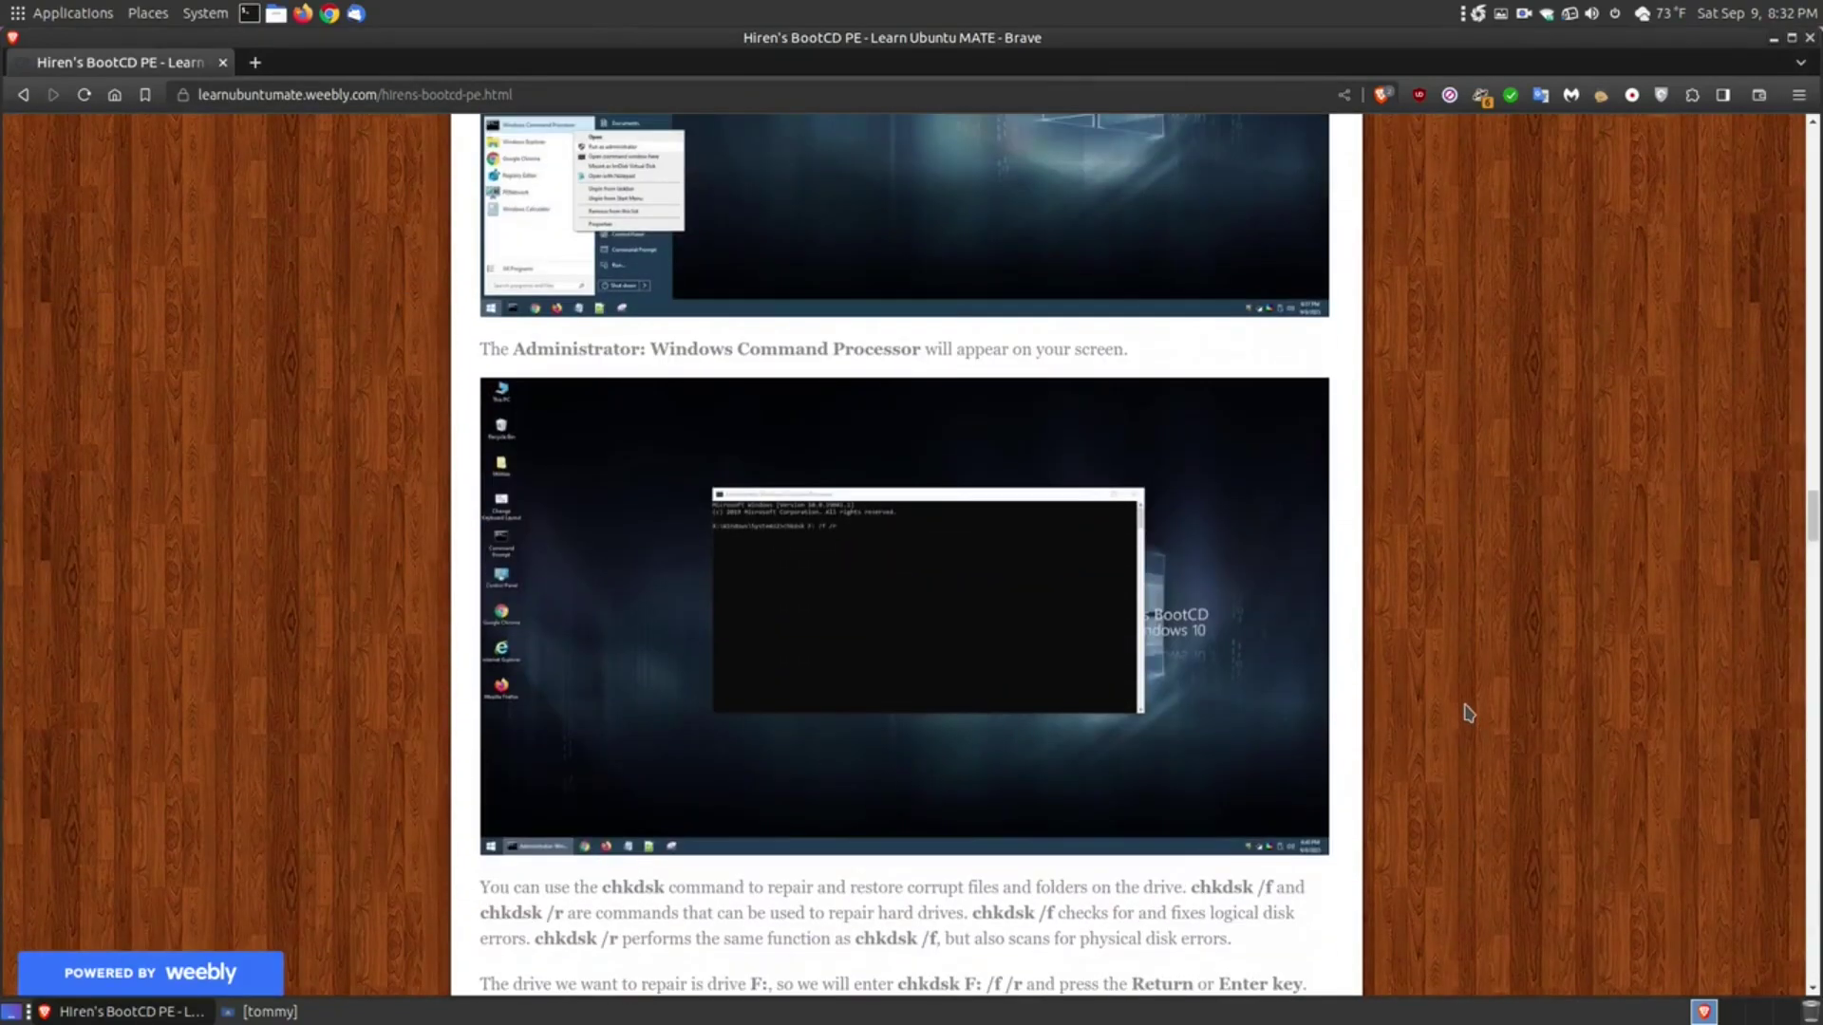
{"action": "scroll", "coordinate": [1461, 711], "scroll_direction": "down", "scroll_amount": 1}
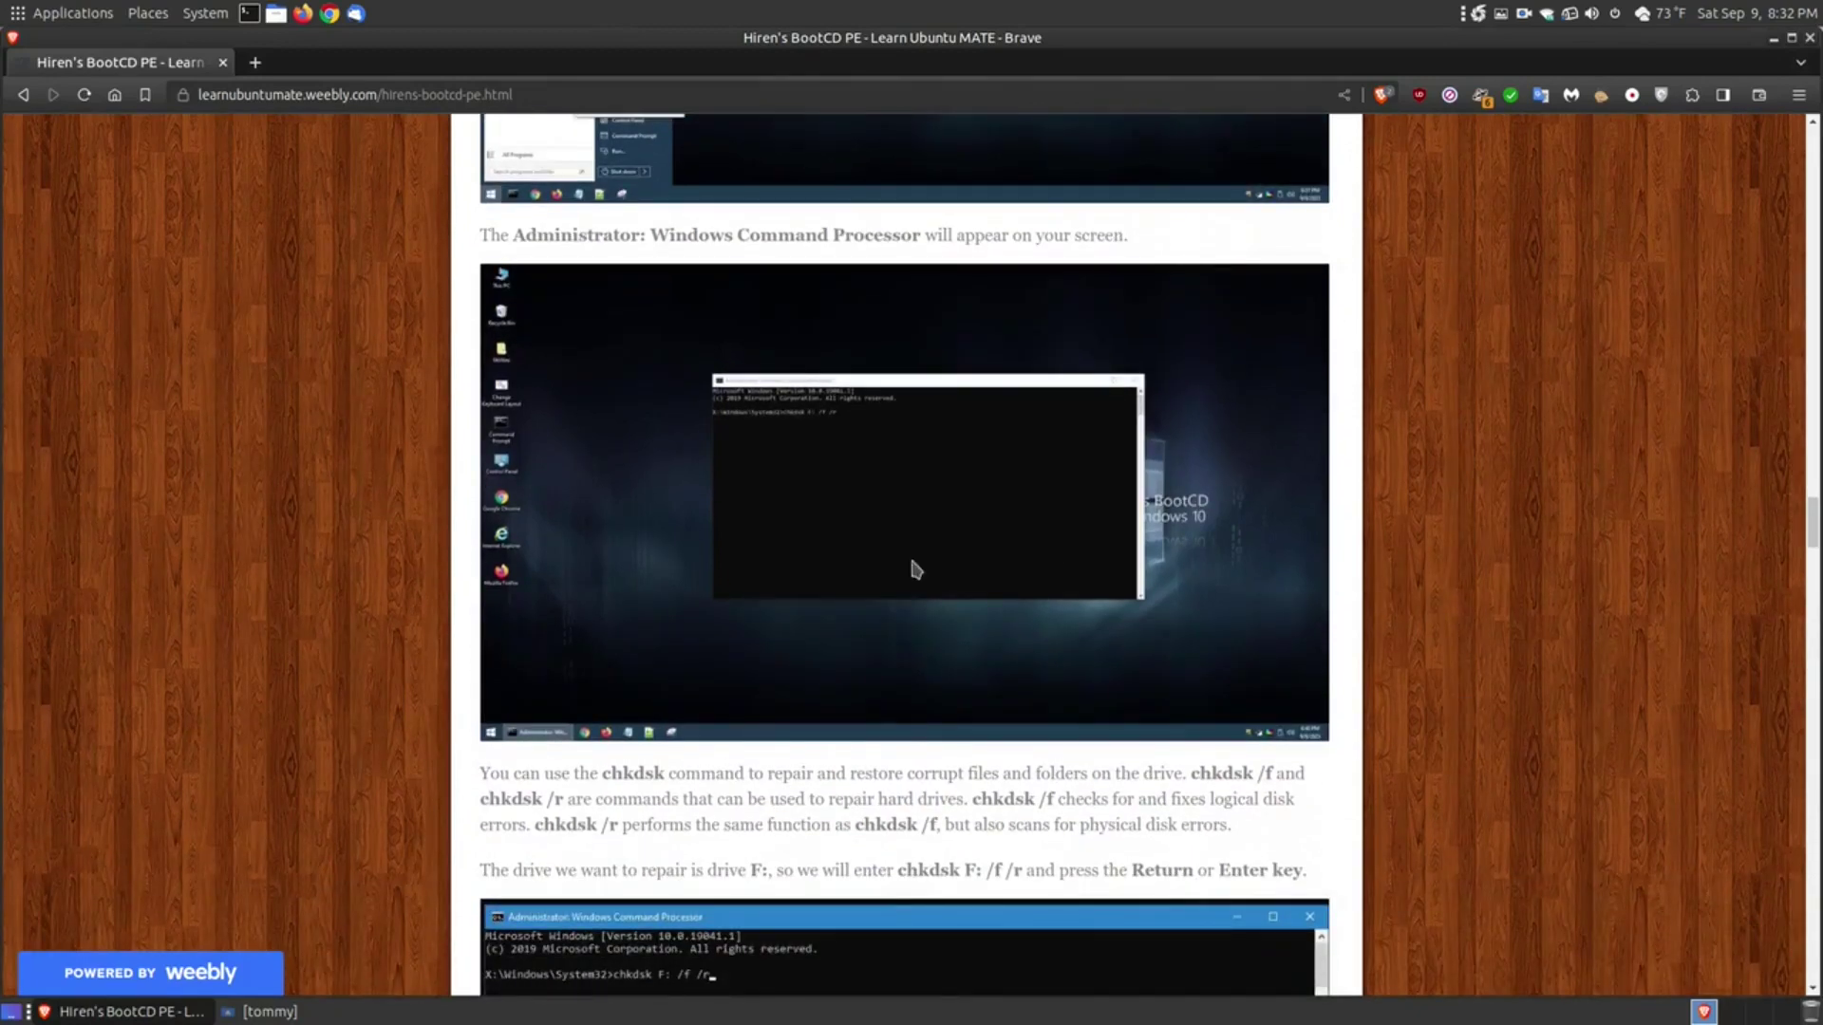
{"action": "scroll", "coordinate": [840, 326], "scroll_direction": "up", "scroll_amount": 1}
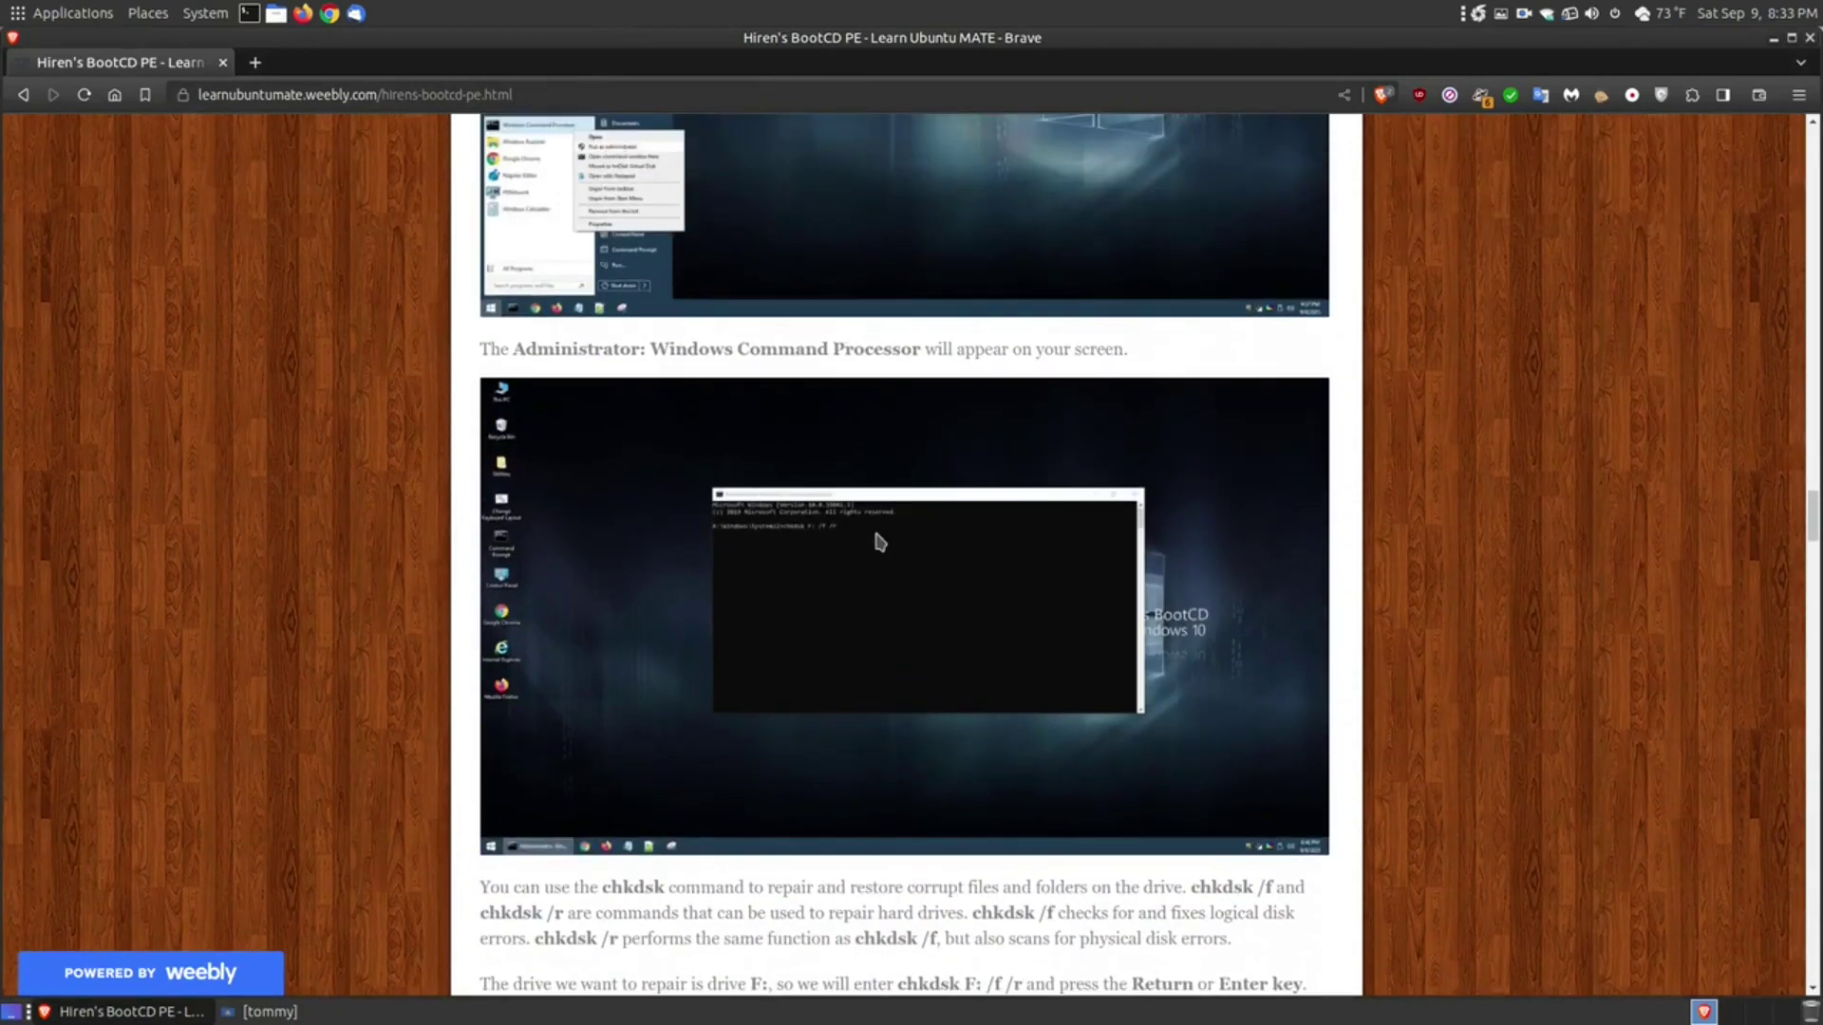
{"action": "scroll", "coordinate": [849, 556], "scroll_direction": "down", "scroll_amount": 3}
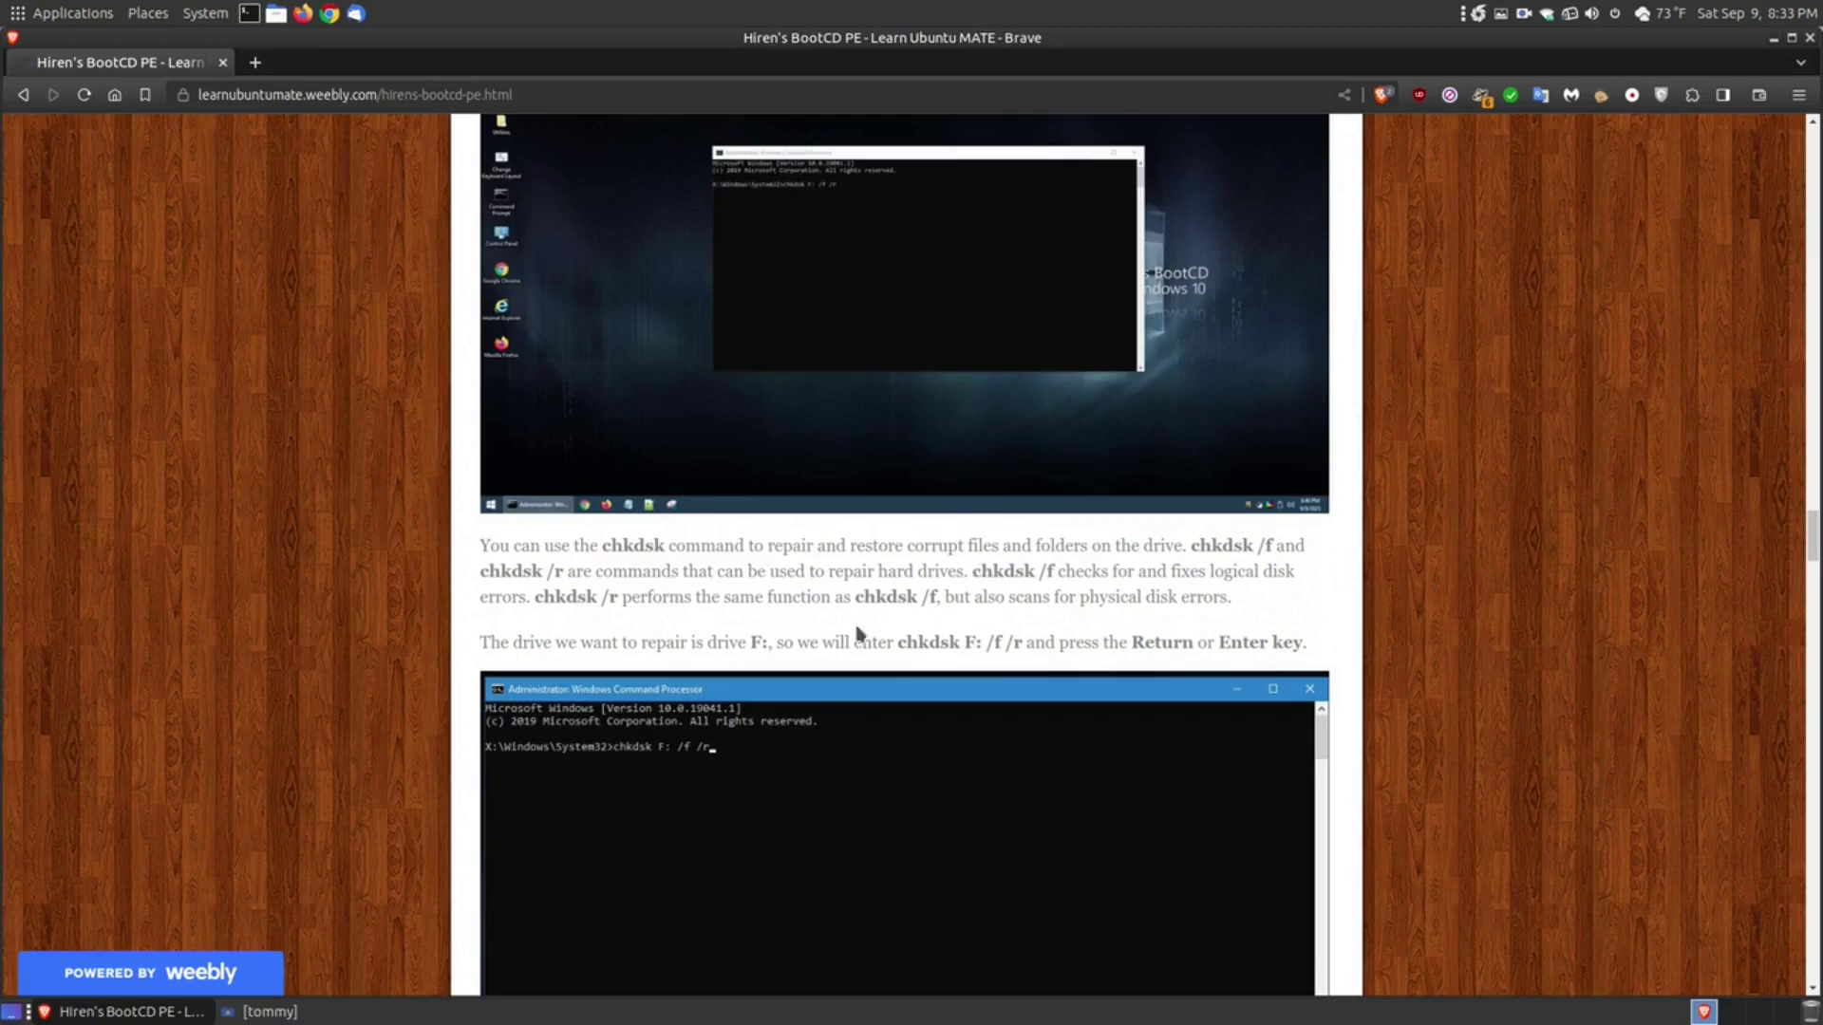
{"action": "scroll", "coordinate": [943, 598], "scroll_direction": "up", "scroll_amount": 15}
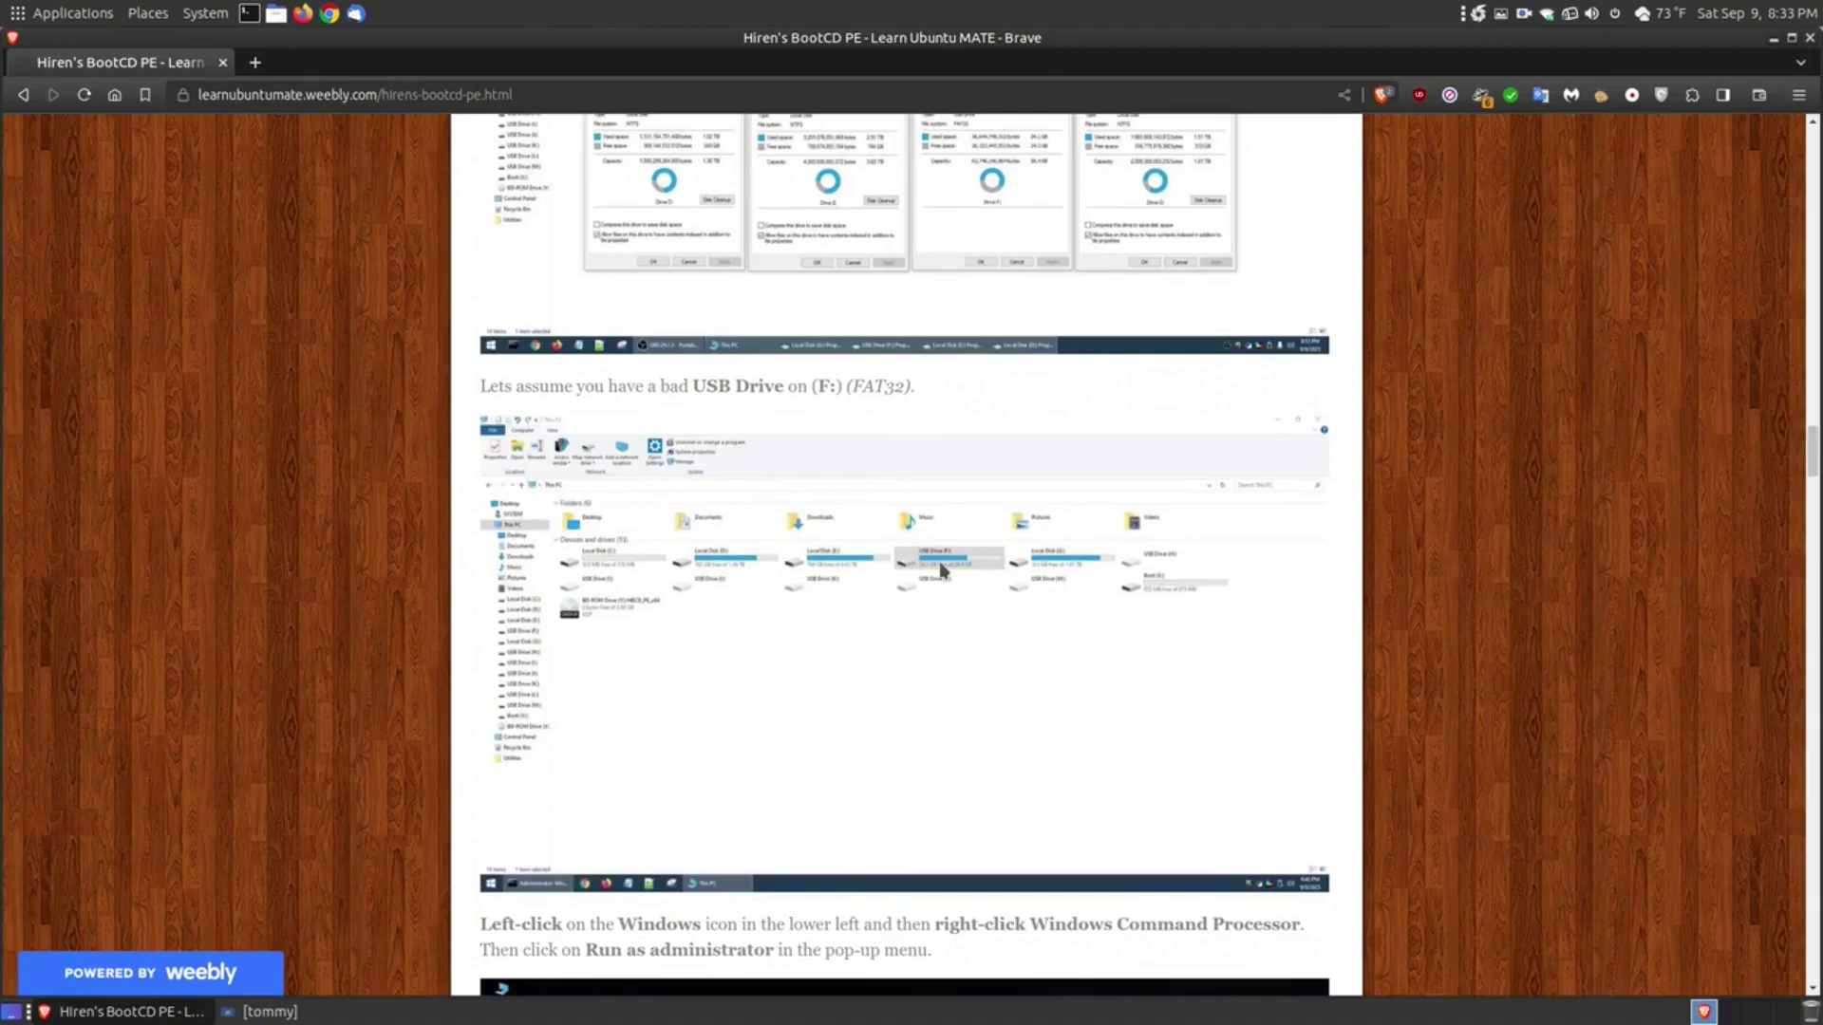
{"action": "scroll", "coordinate": [887, 505], "scroll_direction": "down", "scroll_amount": 7}
{"action": "scroll", "coordinate": [824, 408], "scroll_direction": "down", "scroll_amount": 10}
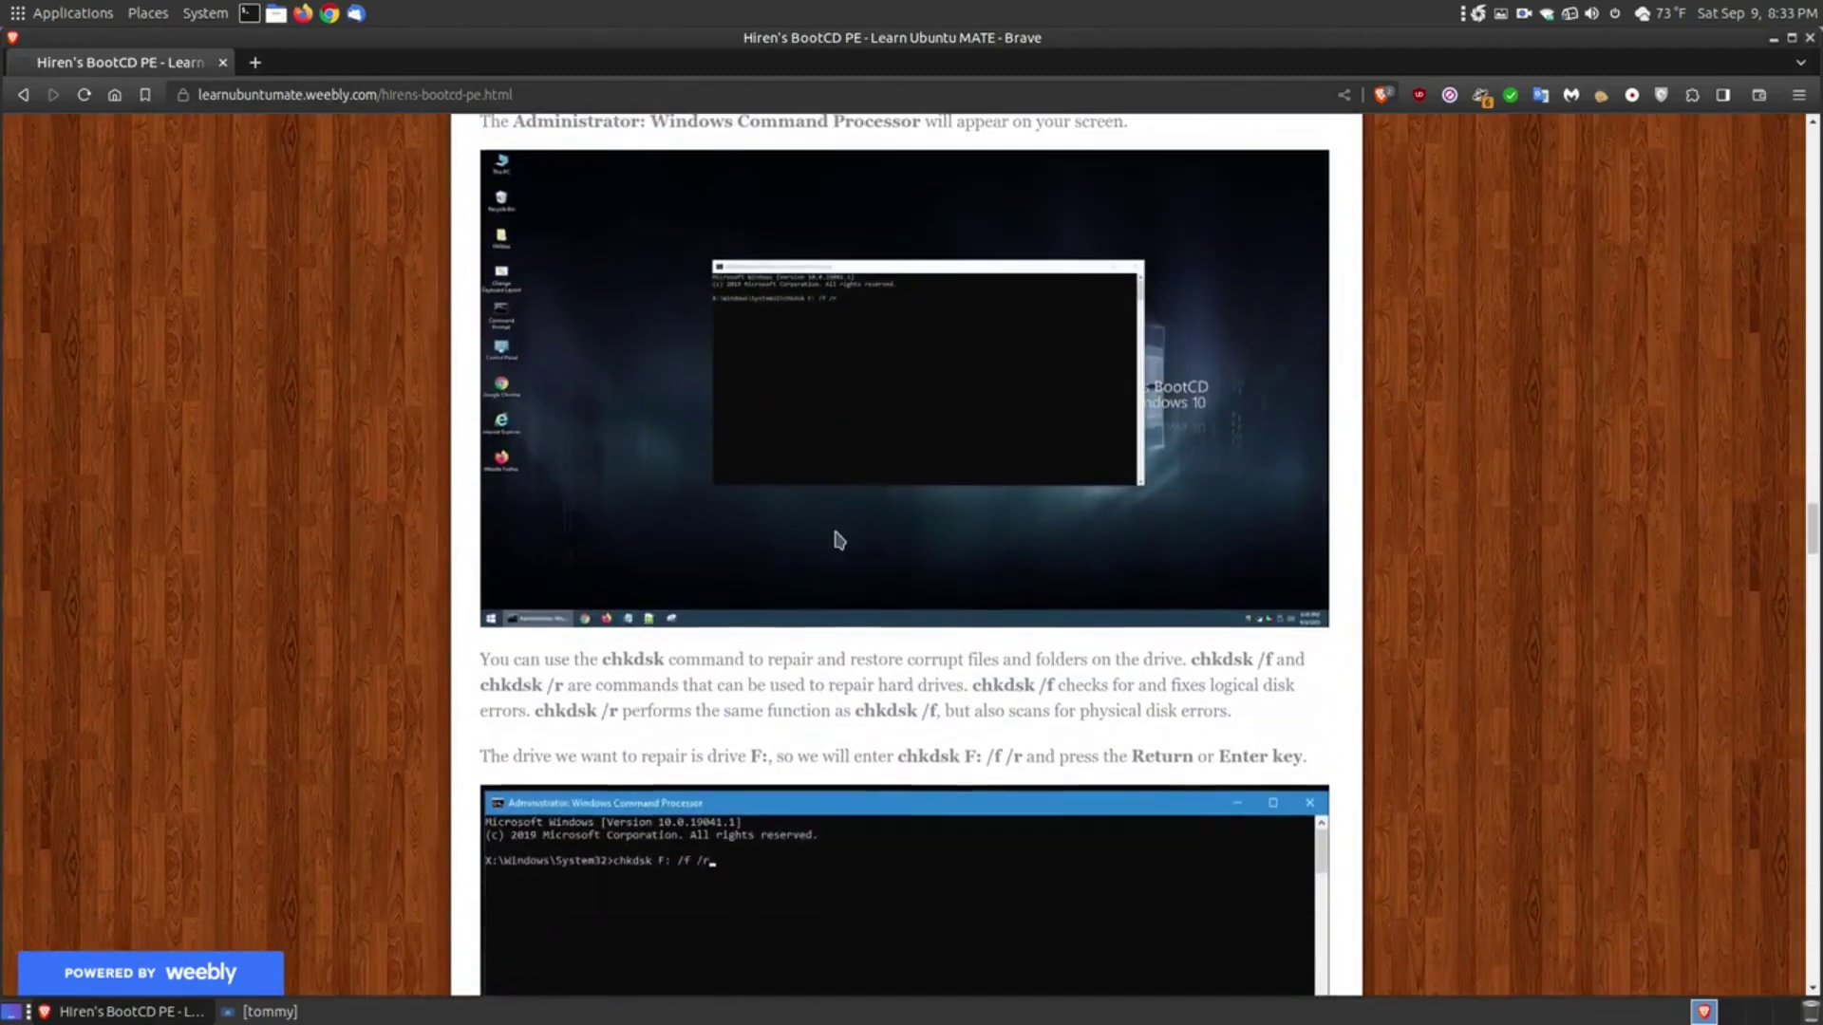
Step: Highlight the chkdsk F: /f /r command in the repair instructions and review the note and screenshot about the running drive scan
{"action": "scroll", "coordinate": [839, 532], "scroll_direction": "down", "scroll_amount": 2}
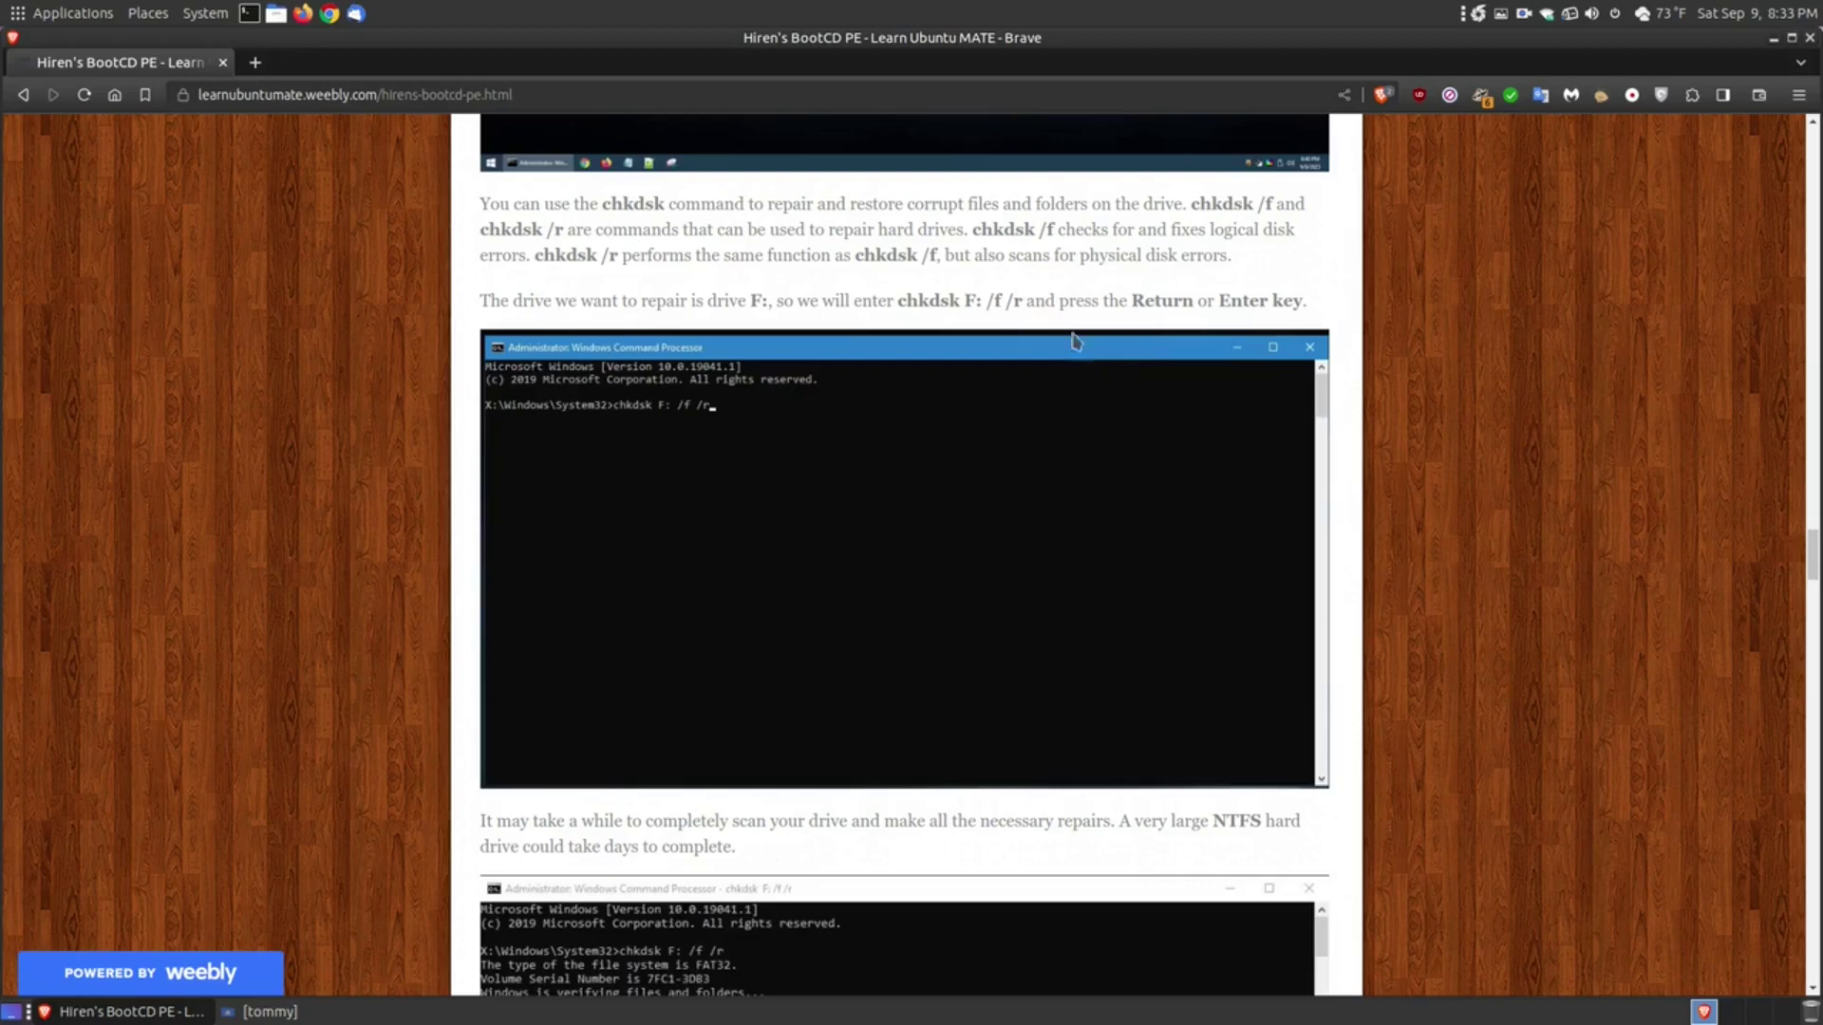
{"action": "double_click", "coordinate": [997, 298]}
{"action": "left_click_drag", "start_coordinate": [1021, 300], "coordinate": [903, 296]}
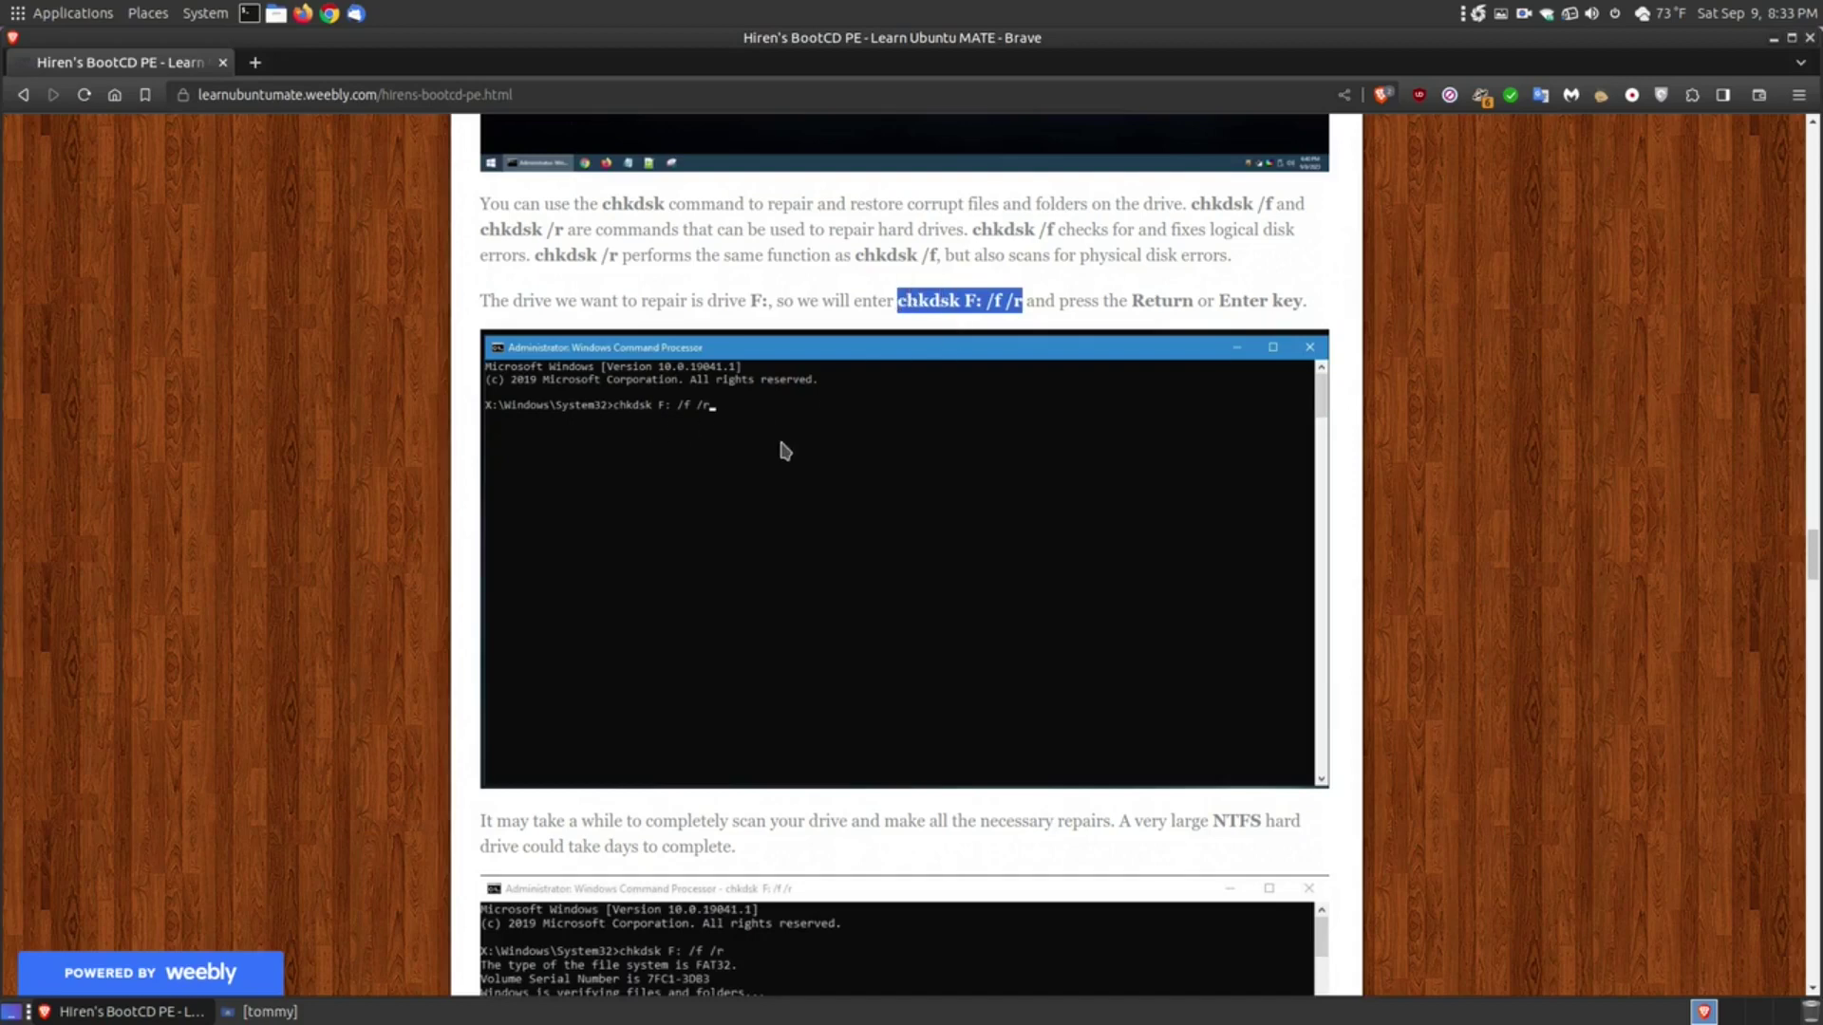
{"action": "scroll", "coordinate": [781, 465], "scroll_direction": "down", "scroll_amount": 5}
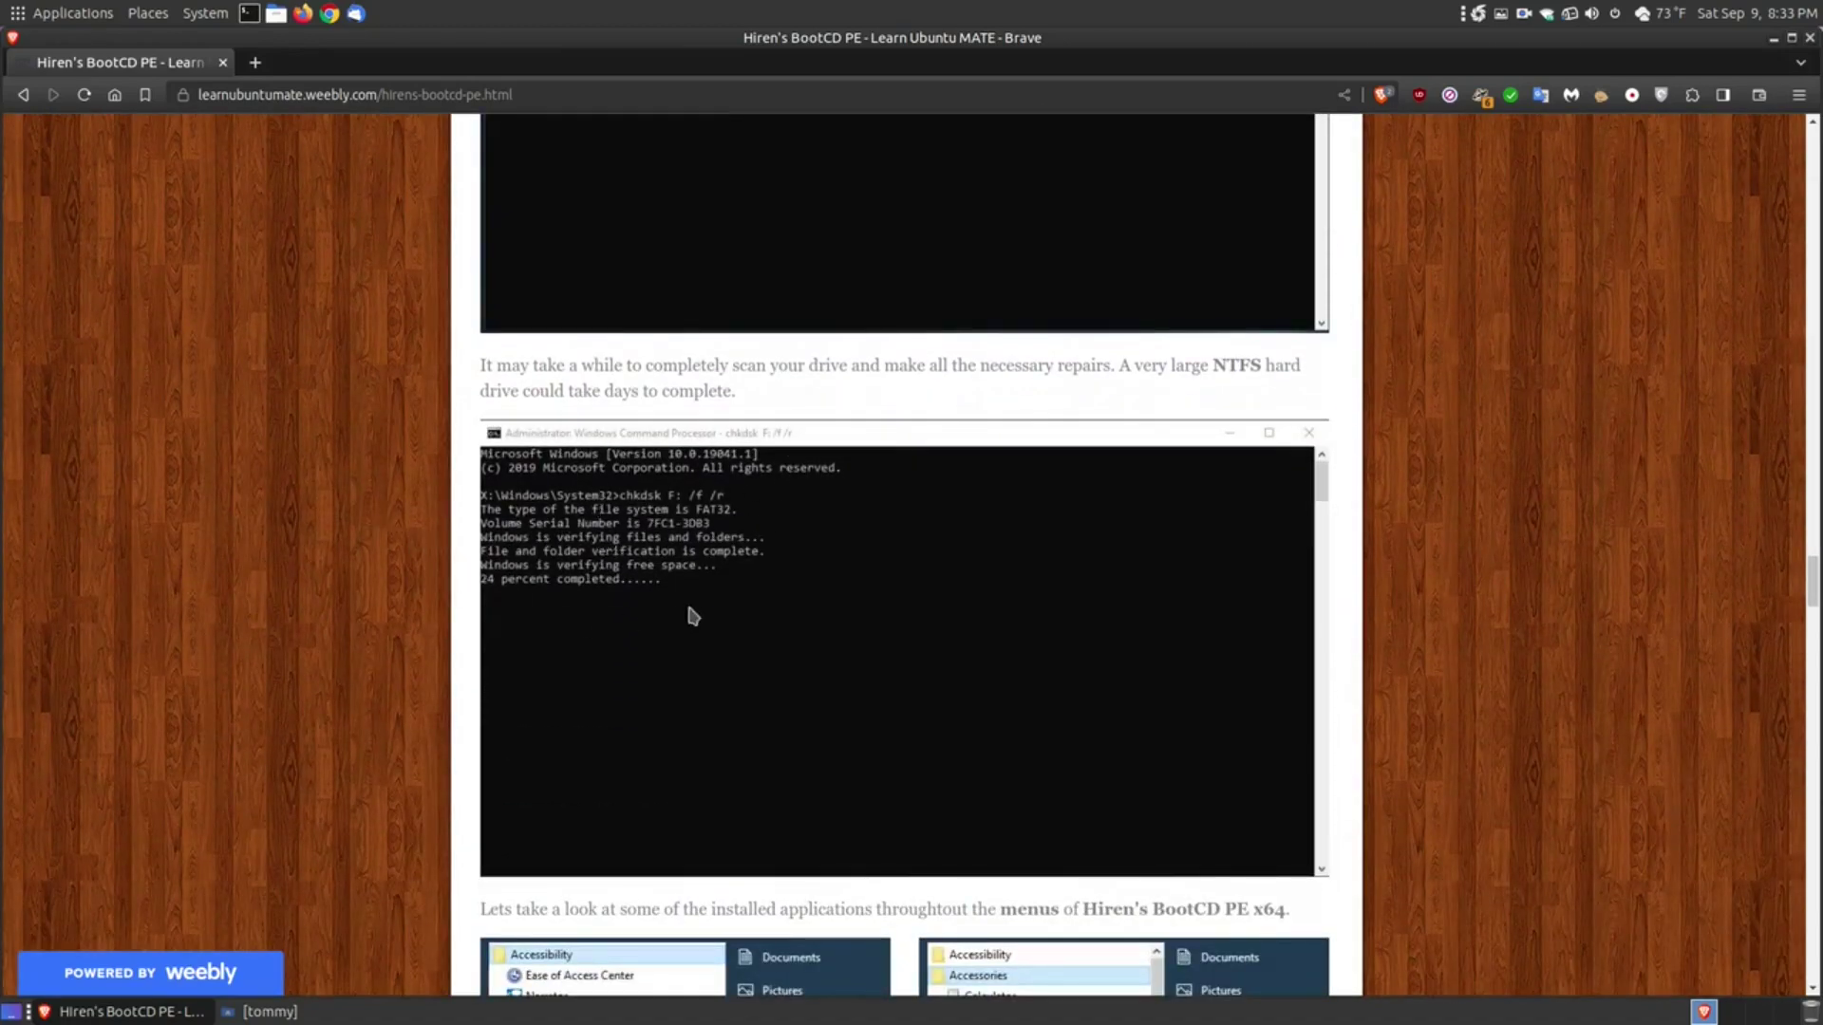
{"action": "scroll", "coordinate": [687, 613], "scroll_direction": "down", "scroll_amount": 6}
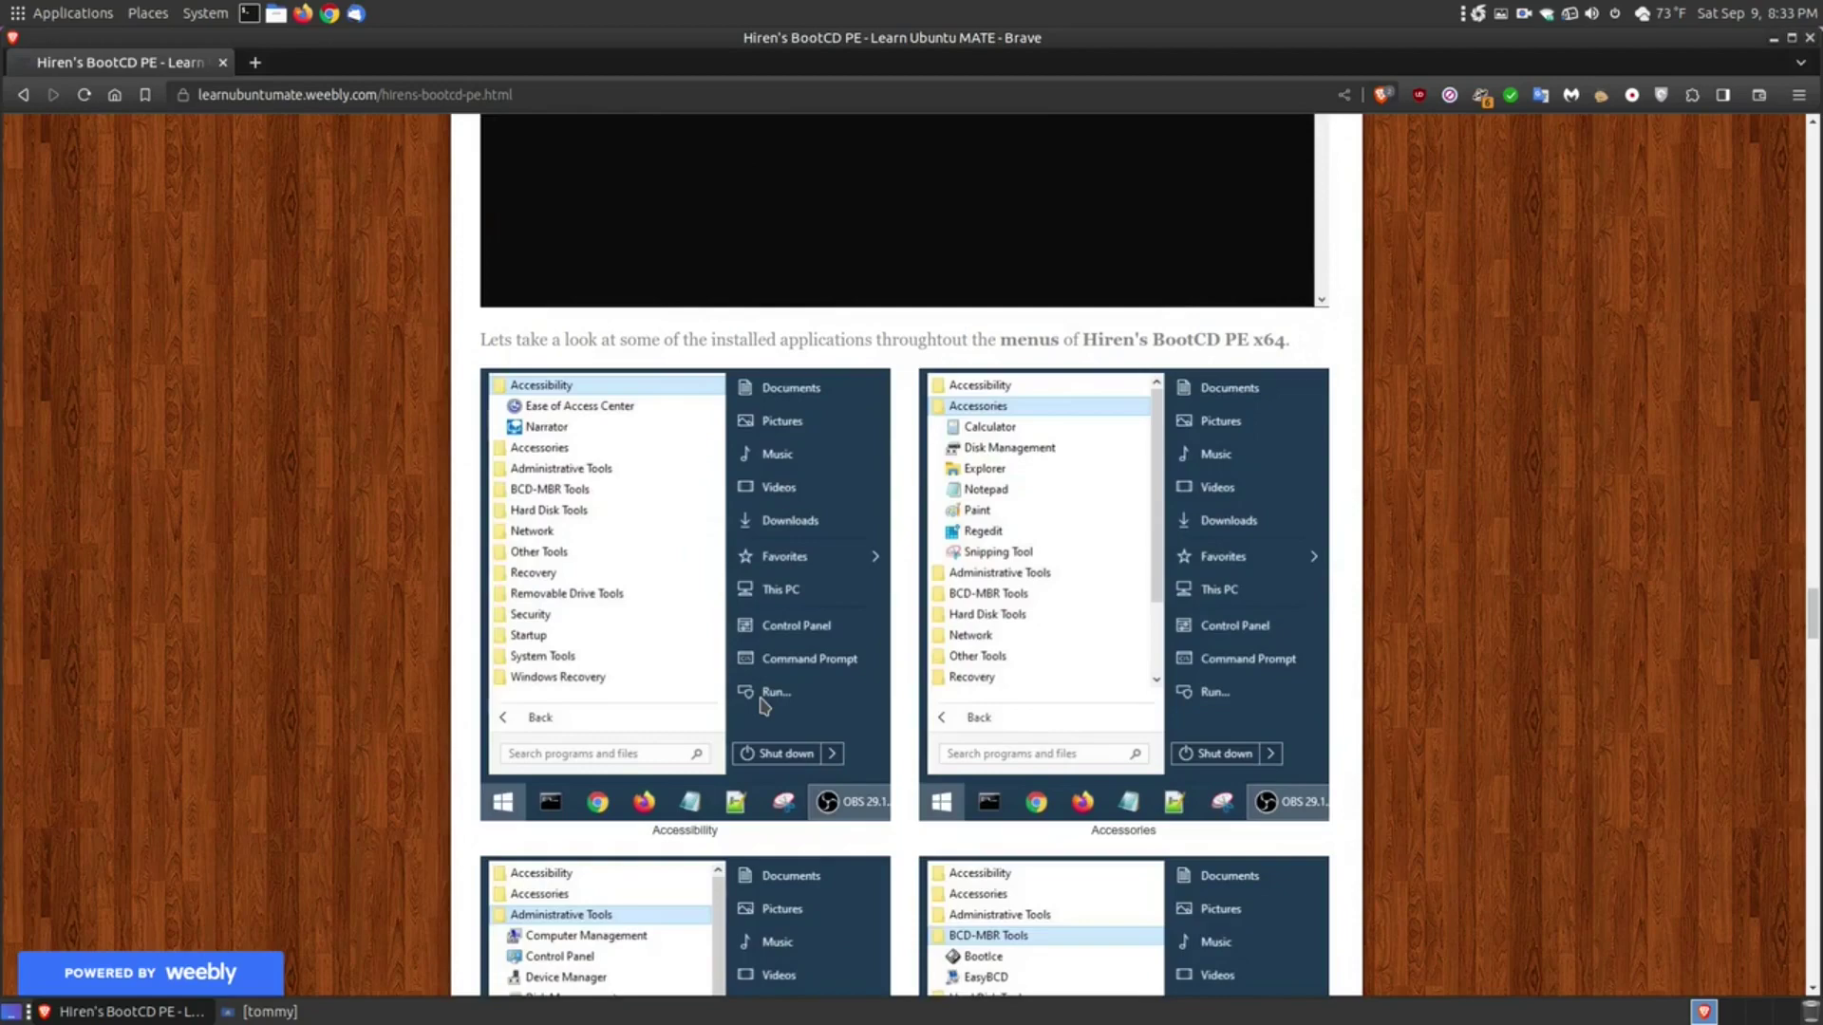
{"action": "scroll", "coordinate": [765, 705], "scroll_direction": "up", "scroll_amount": 2}
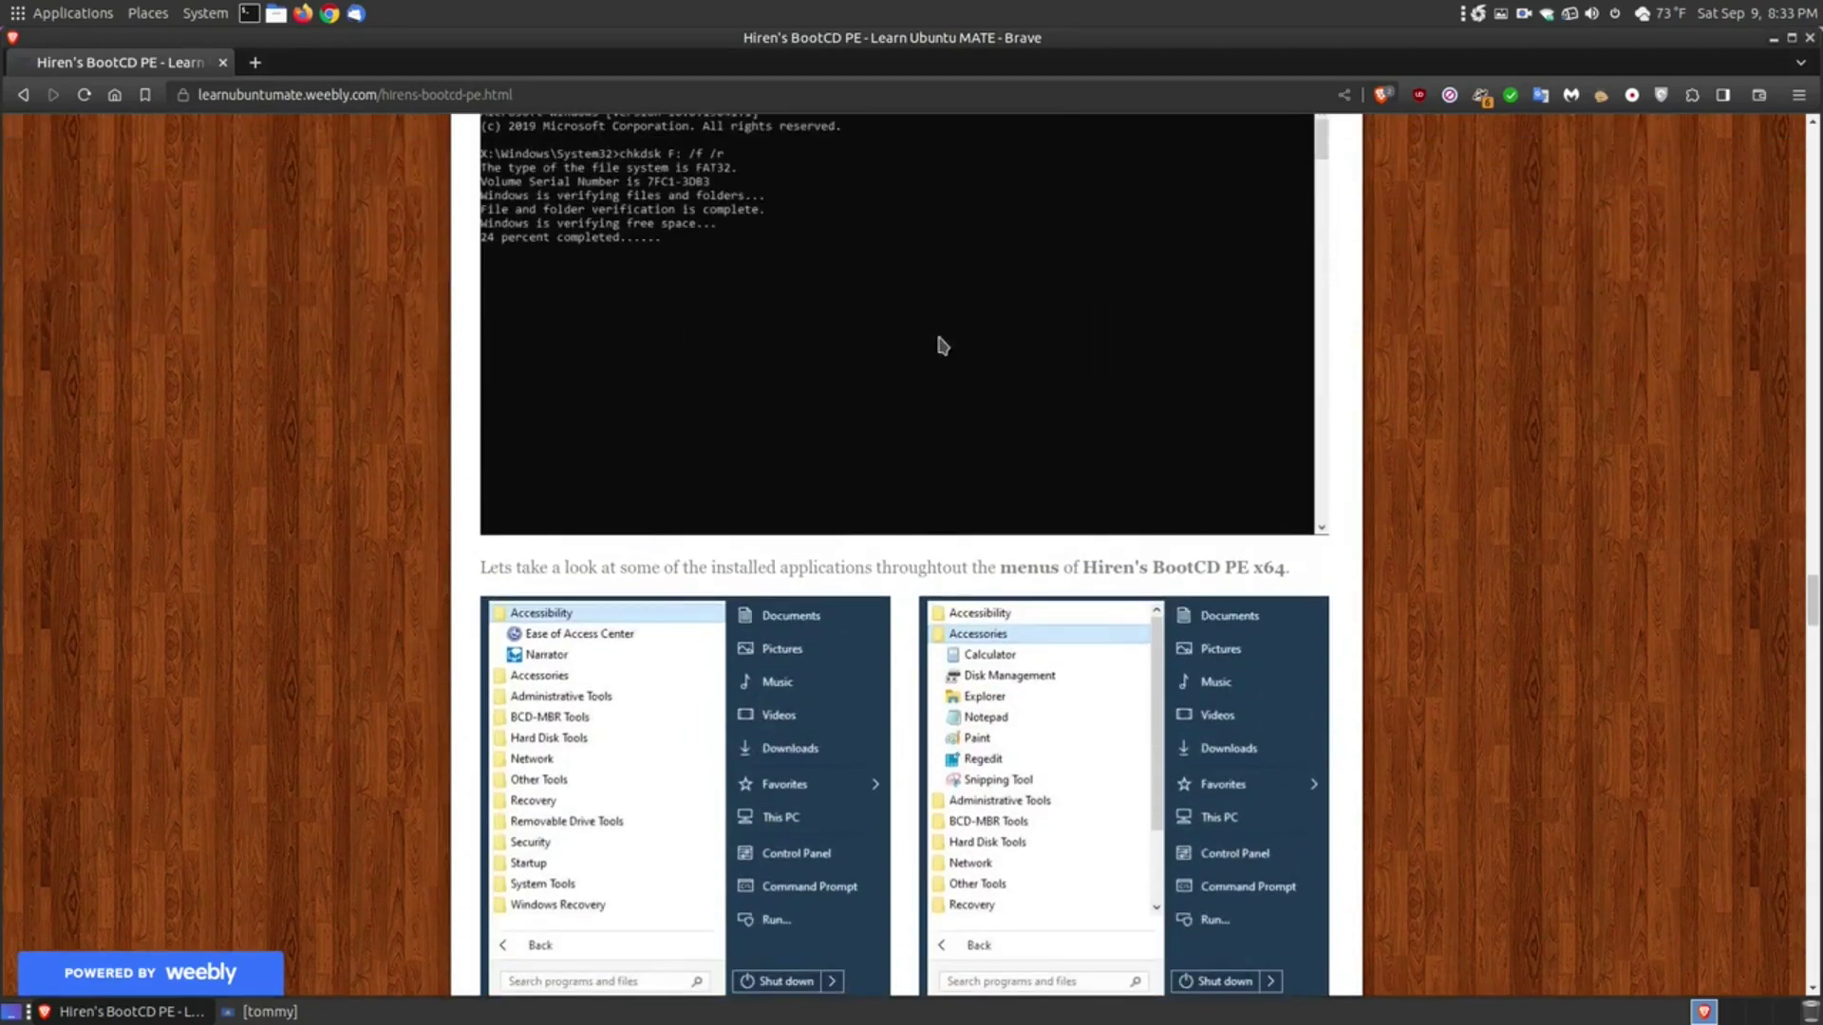
{"action": "scroll", "coordinate": [959, 370], "scroll_direction": "up", "scroll_amount": 2}
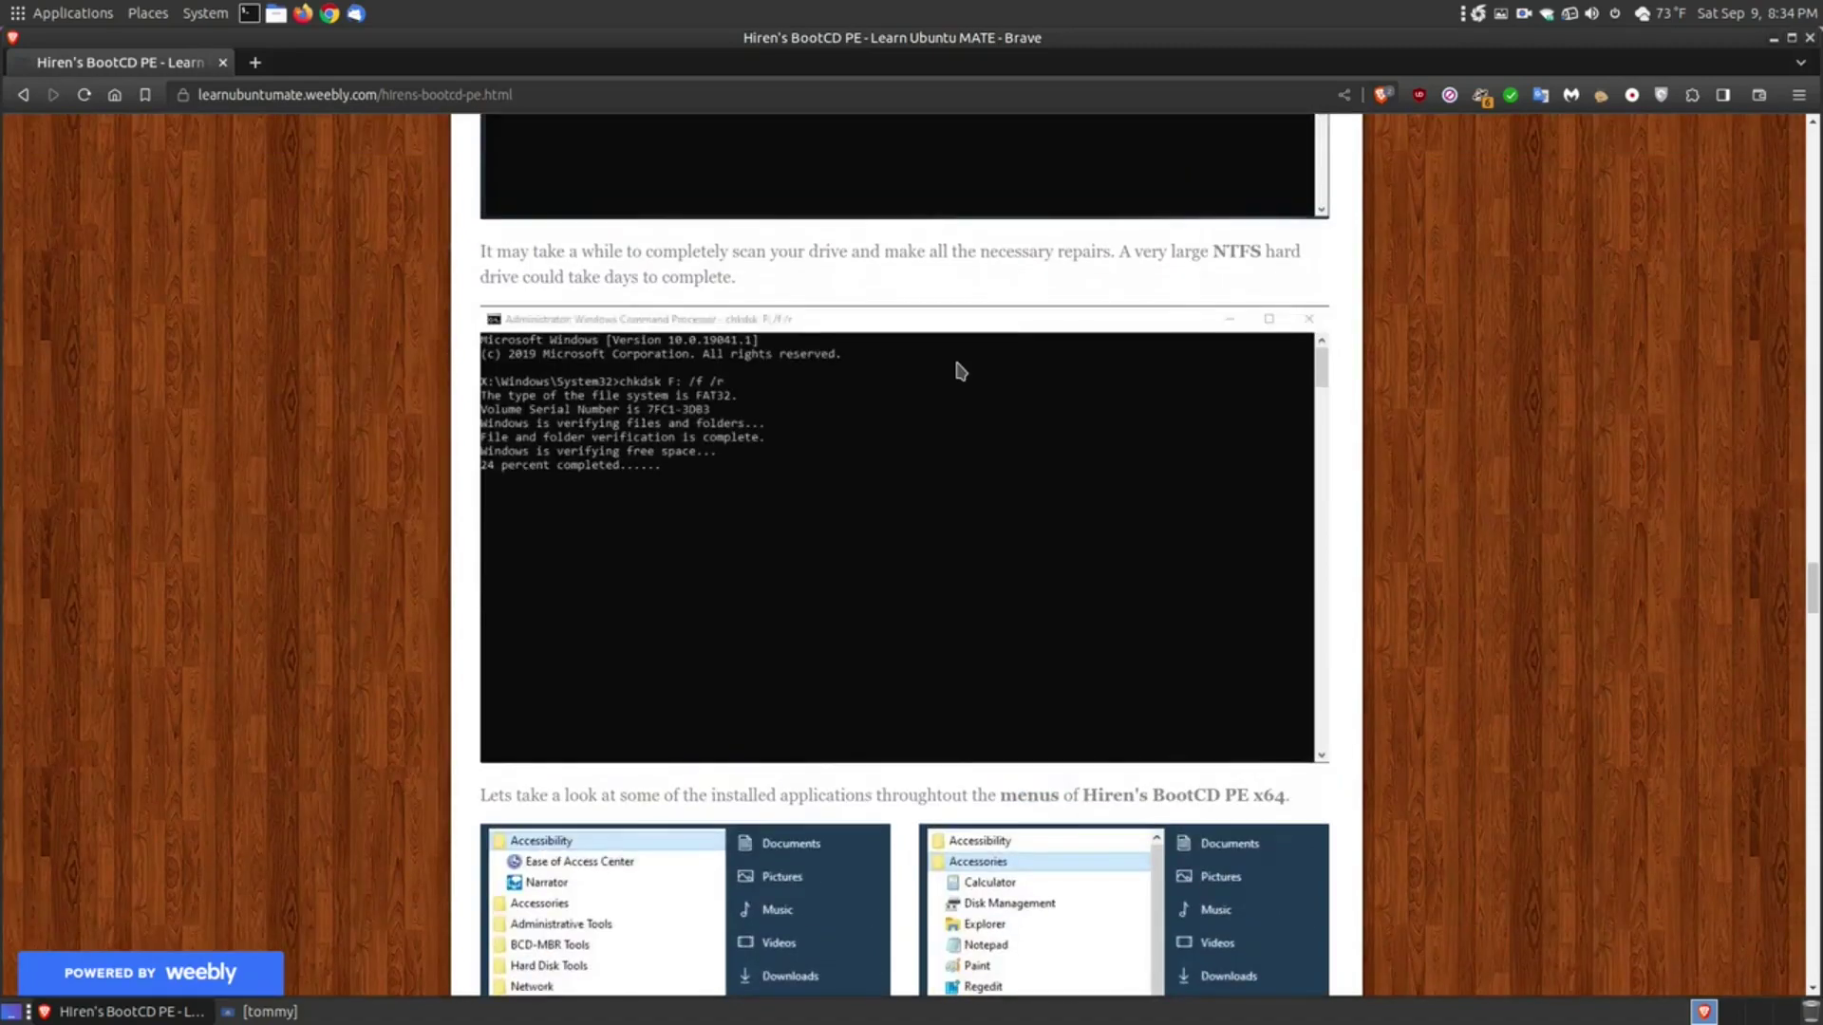
{"action": "scroll", "coordinate": [1227, 825], "scroll_direction": "down", "scroll_amount": 3}
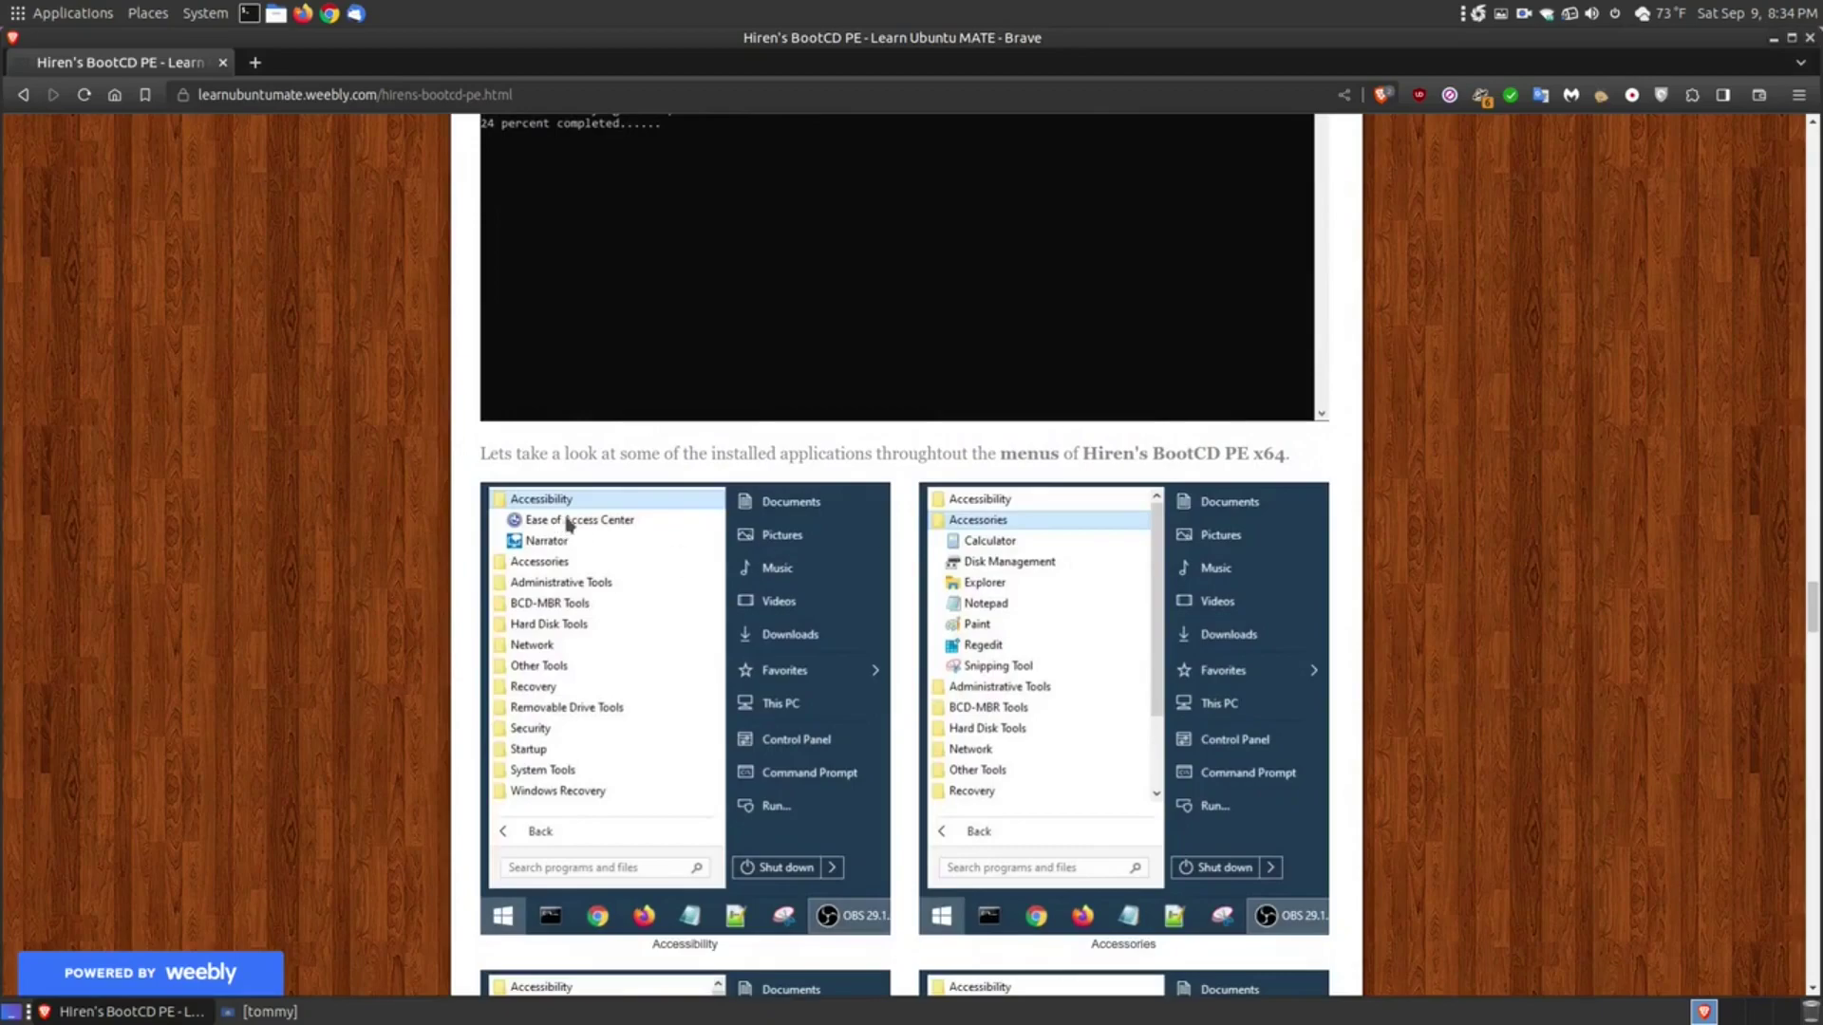
Step: Recheck the bad USB Drive (F:) example, the Run as administrator instructions and the chkdsk explanation
{"action": "scroll", "coordinate": [566, 525], "scroll_direction": "up", "scroll_amount": 8}
{"action": "scroll", "coordinate": [565, 526], "scroll_direction": "up", "scroll_amount": 15}
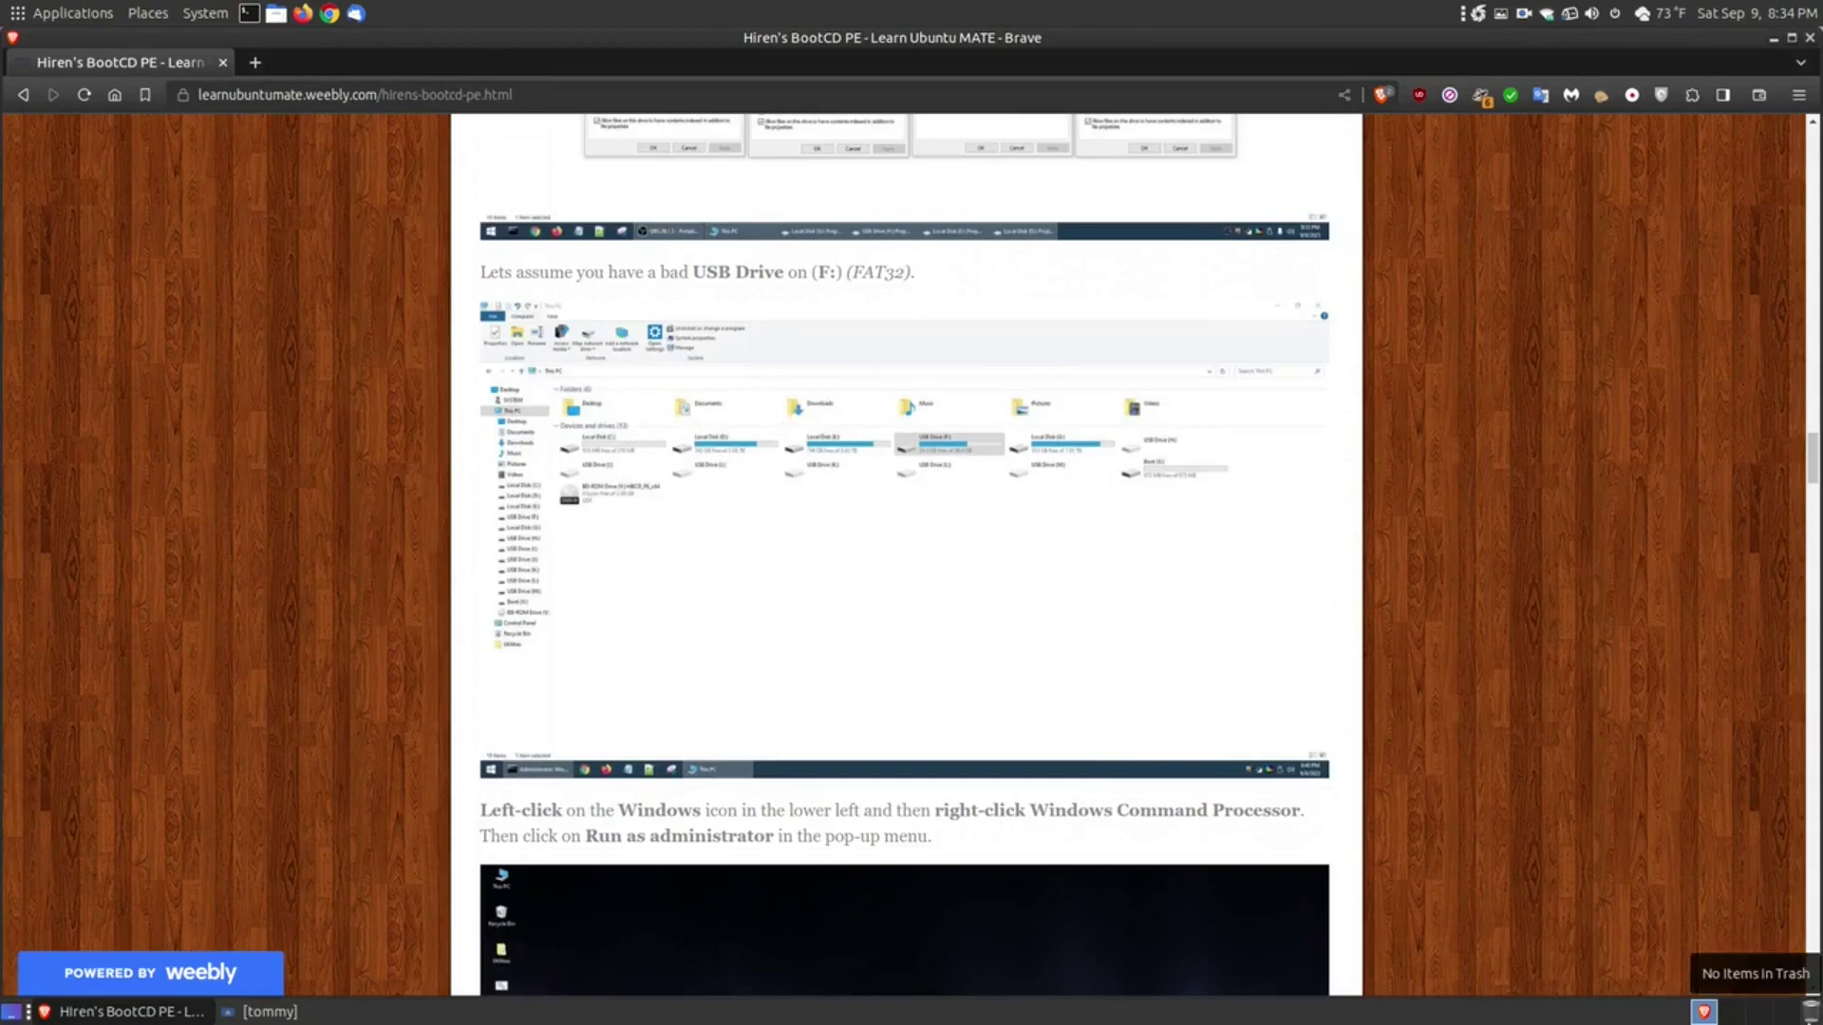
{"action": "right_click", "coordinate": [1810, 1012]}
{"action": "left_click", "coordinate": [1524, 794]}
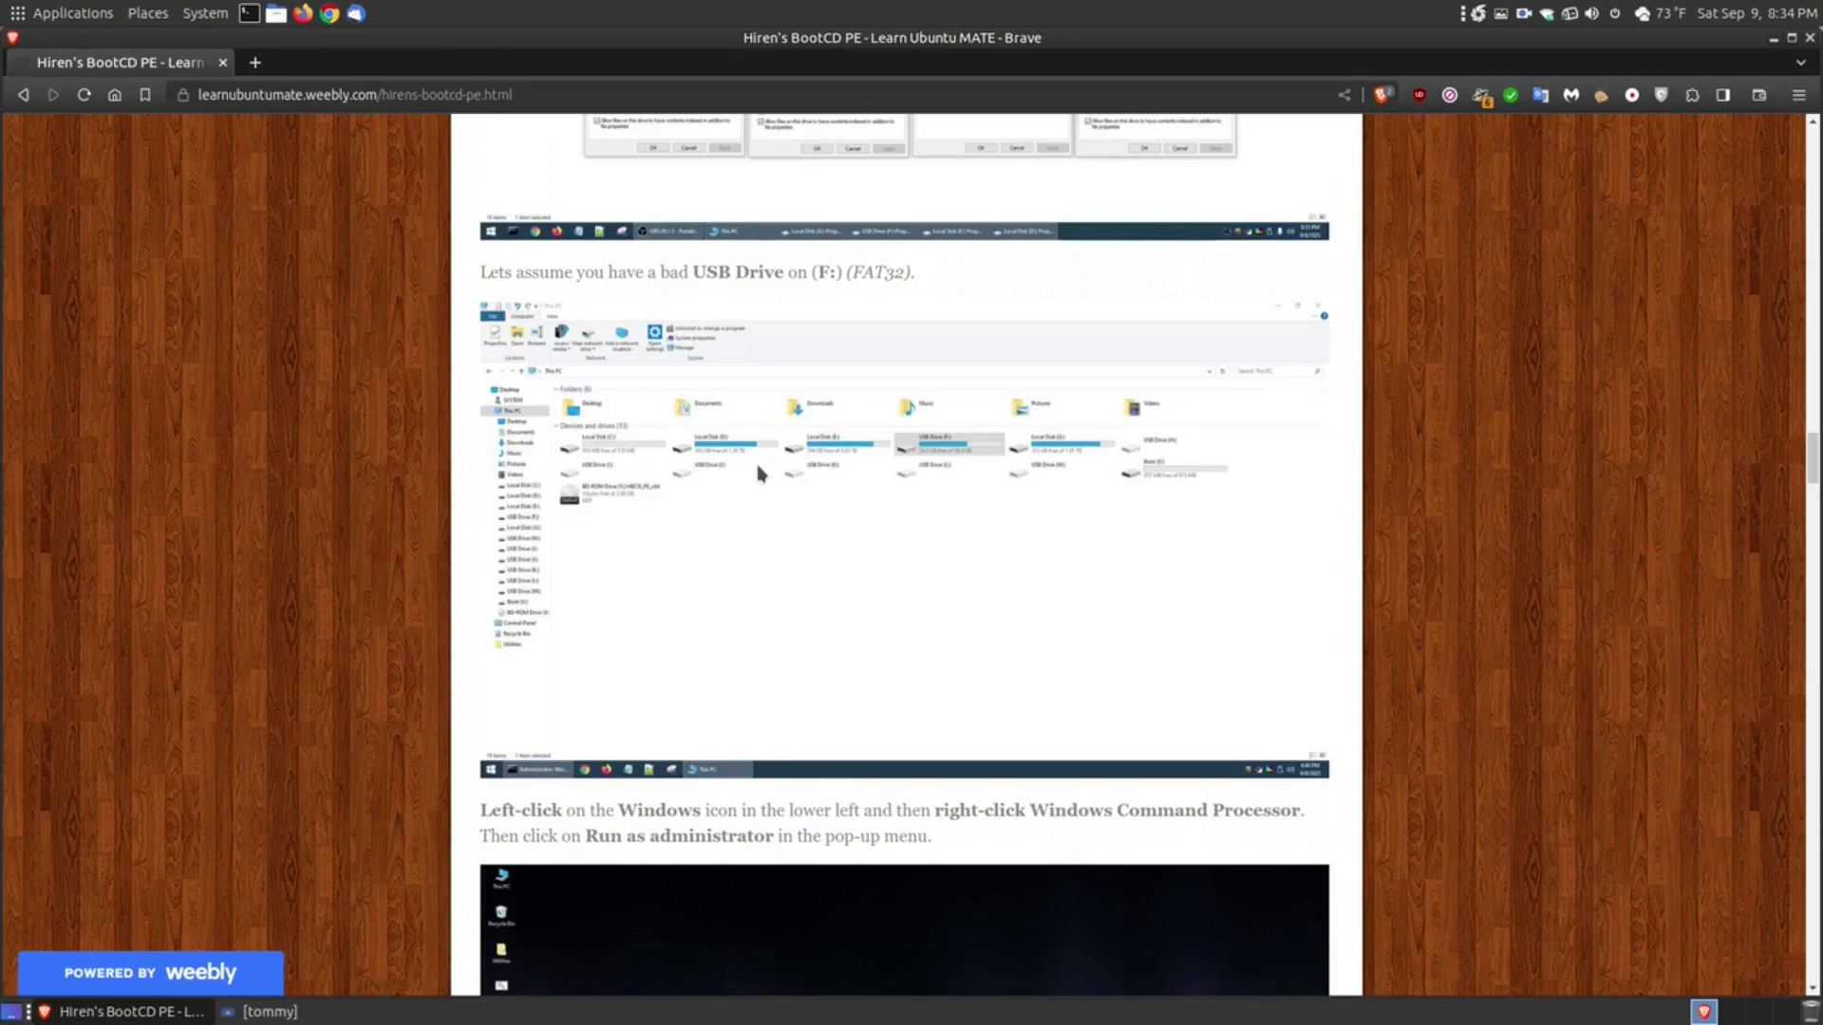
{"action": "scroll", "coordinate": [791, 836], "scroll_direction": "down", "scroll_amount": 5}
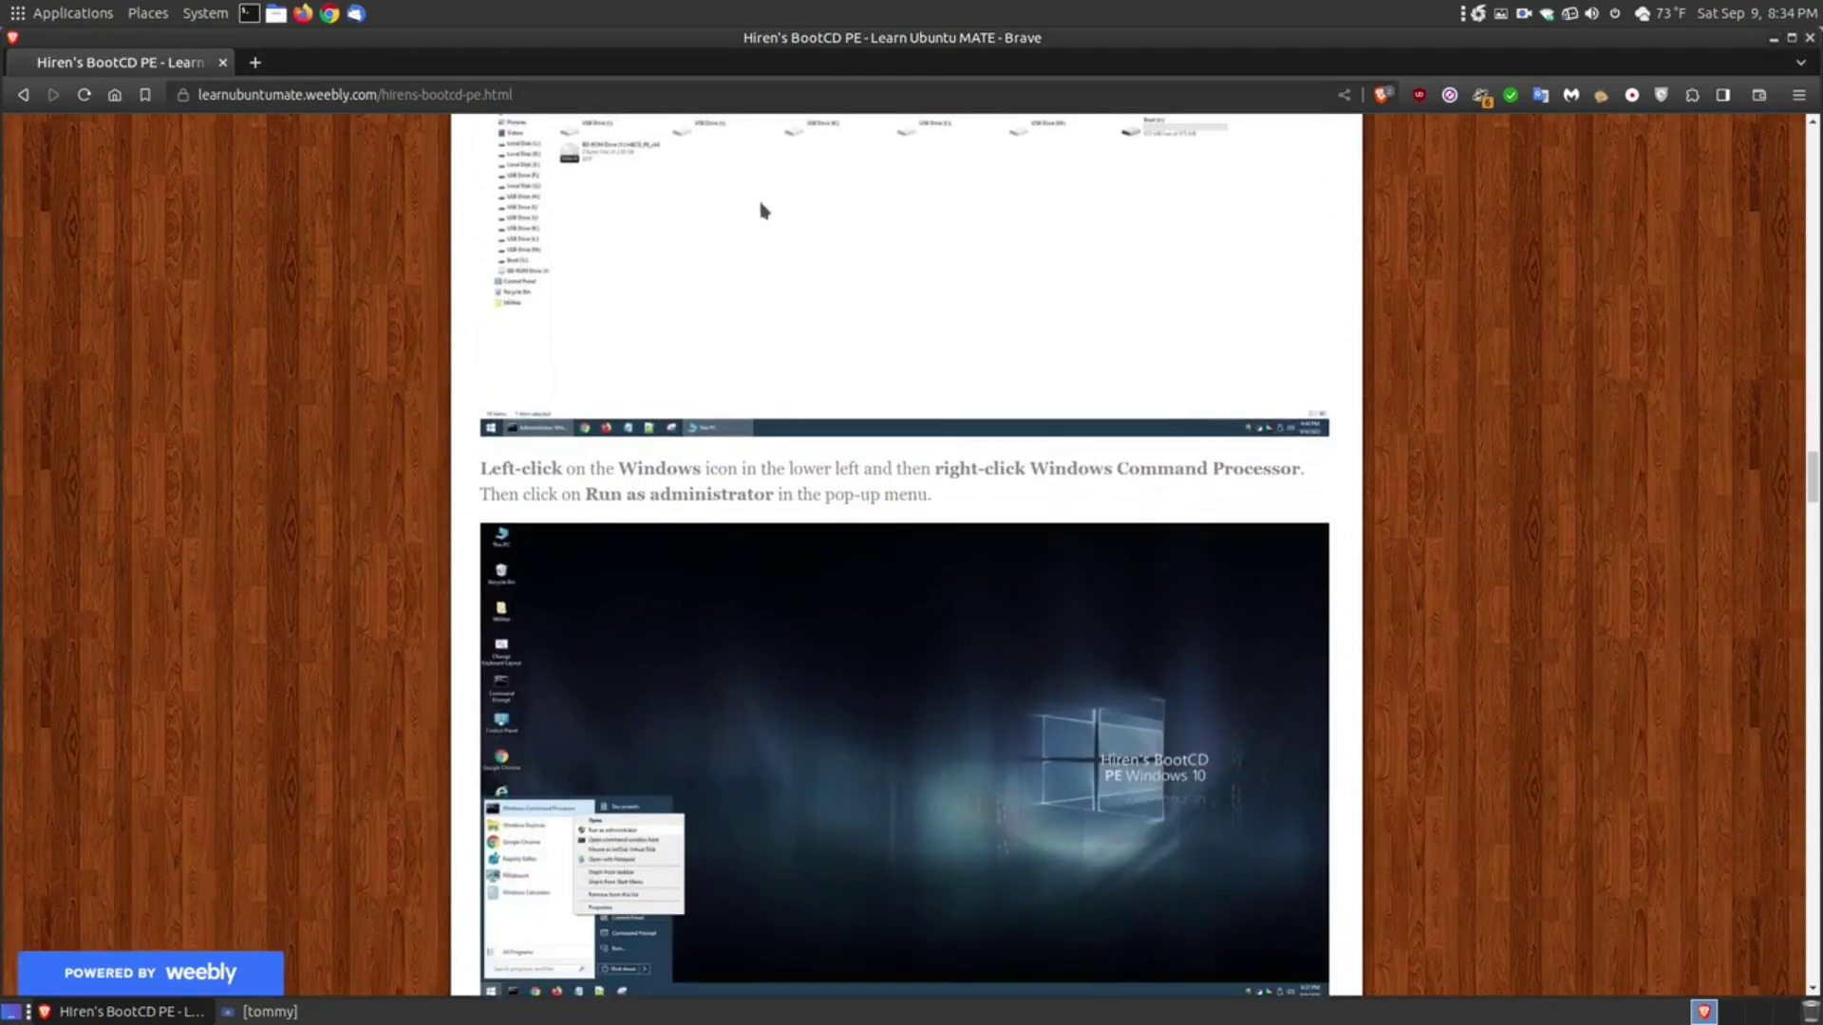
{"action": "scroll", "coordinate": [764, 216], "scroll_direction": "up", "scroll_amount": 2}
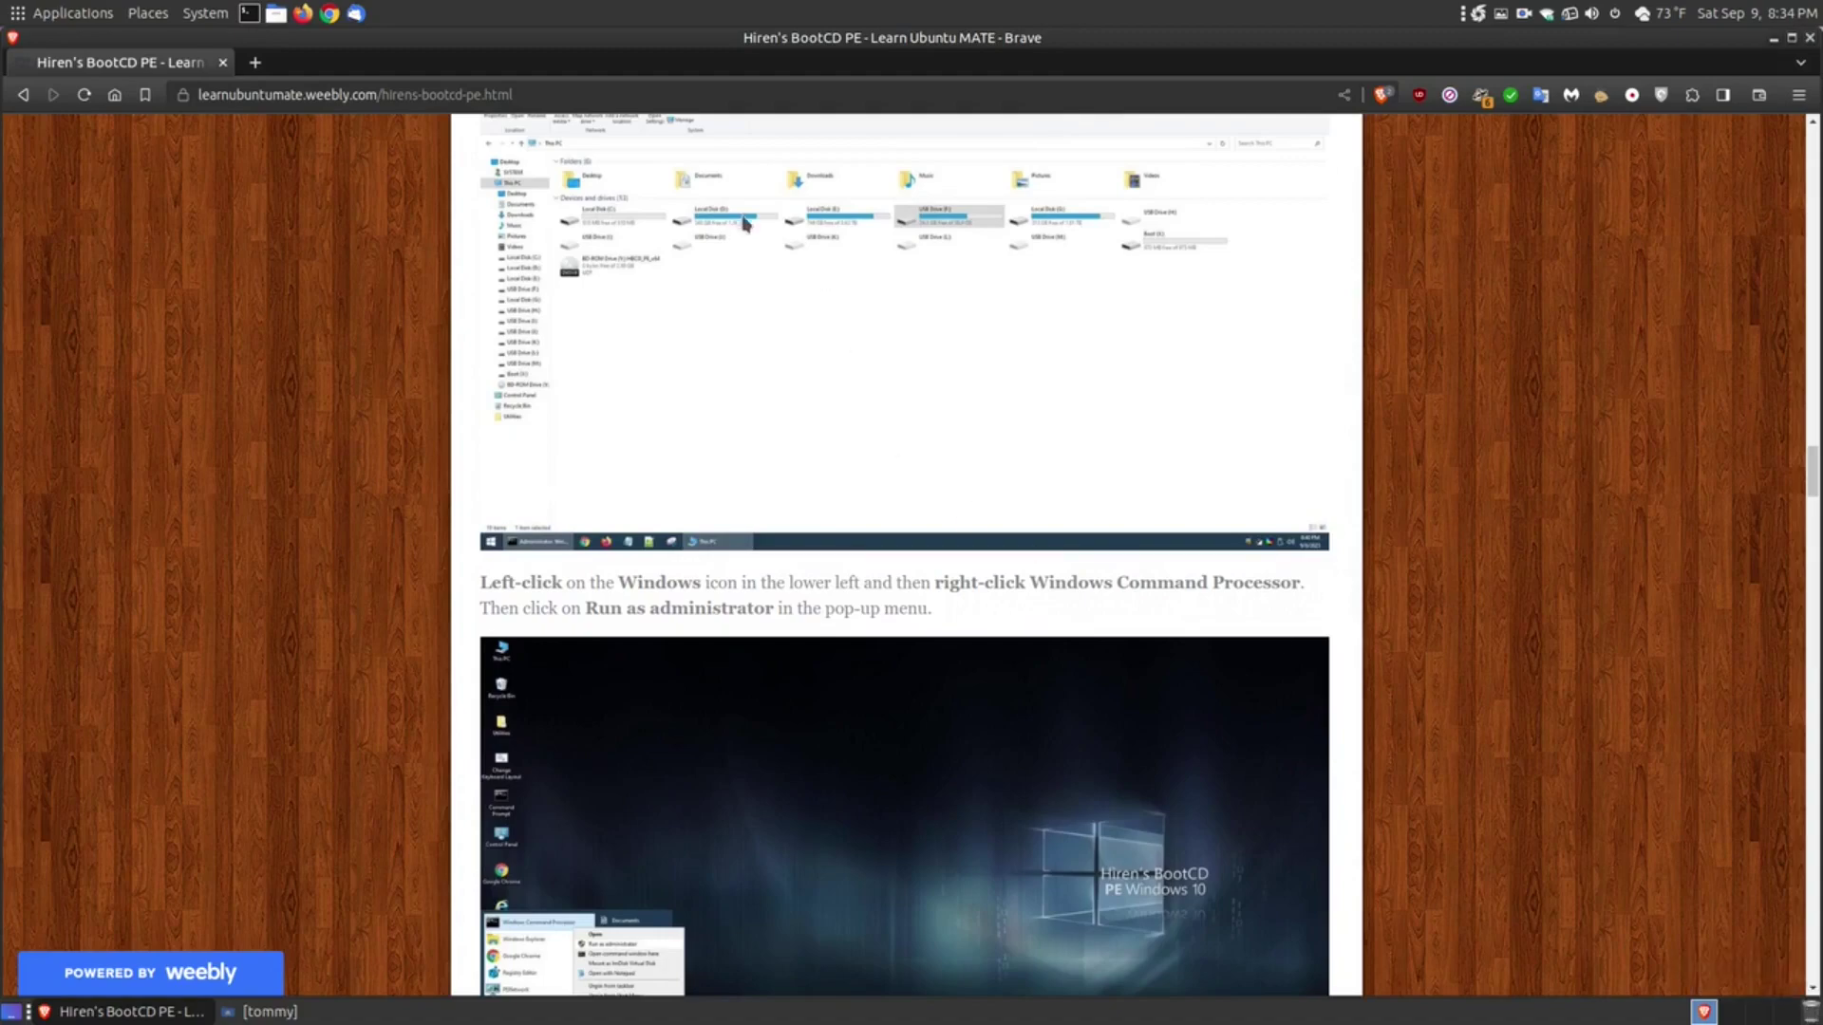
{"action": "scroll", "coordinate": [777, 276], "scroll_direction": "down", "scroll_amount": 10}
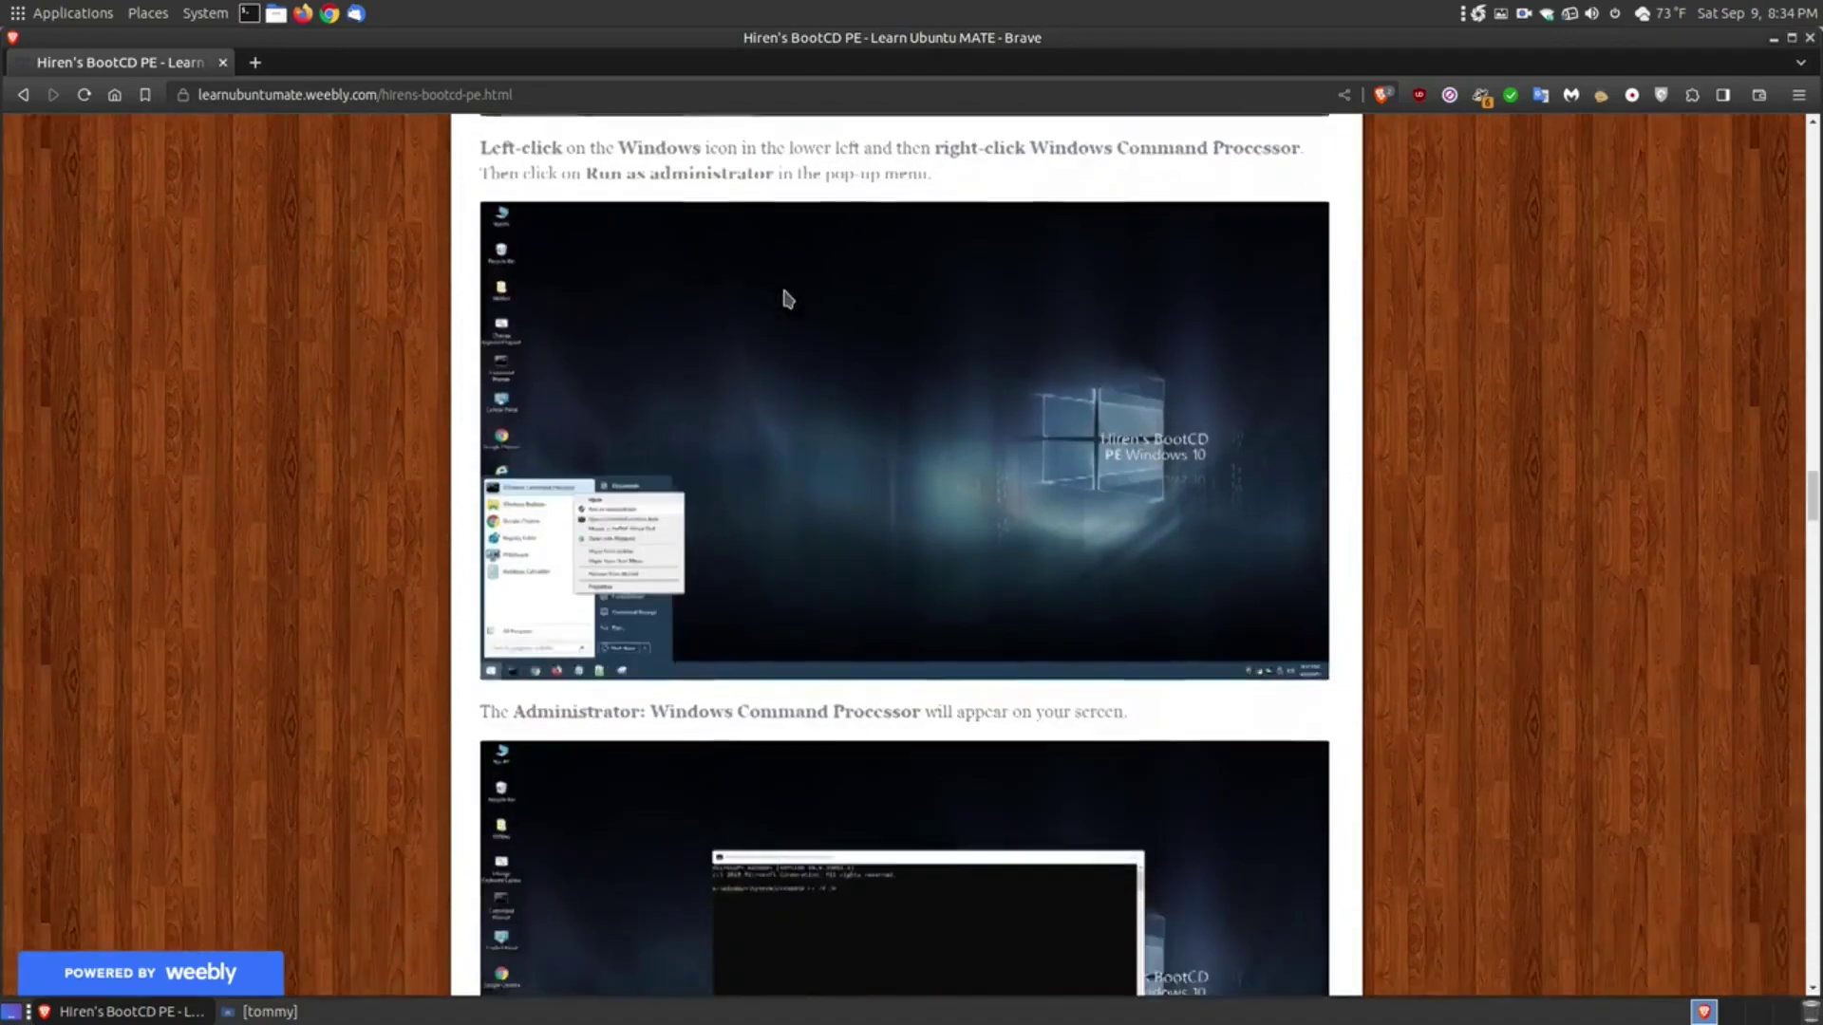
{"action": "scroll", "coordinate": [796, 316], "scroll_direction": "down", "scroll_amount": 13}
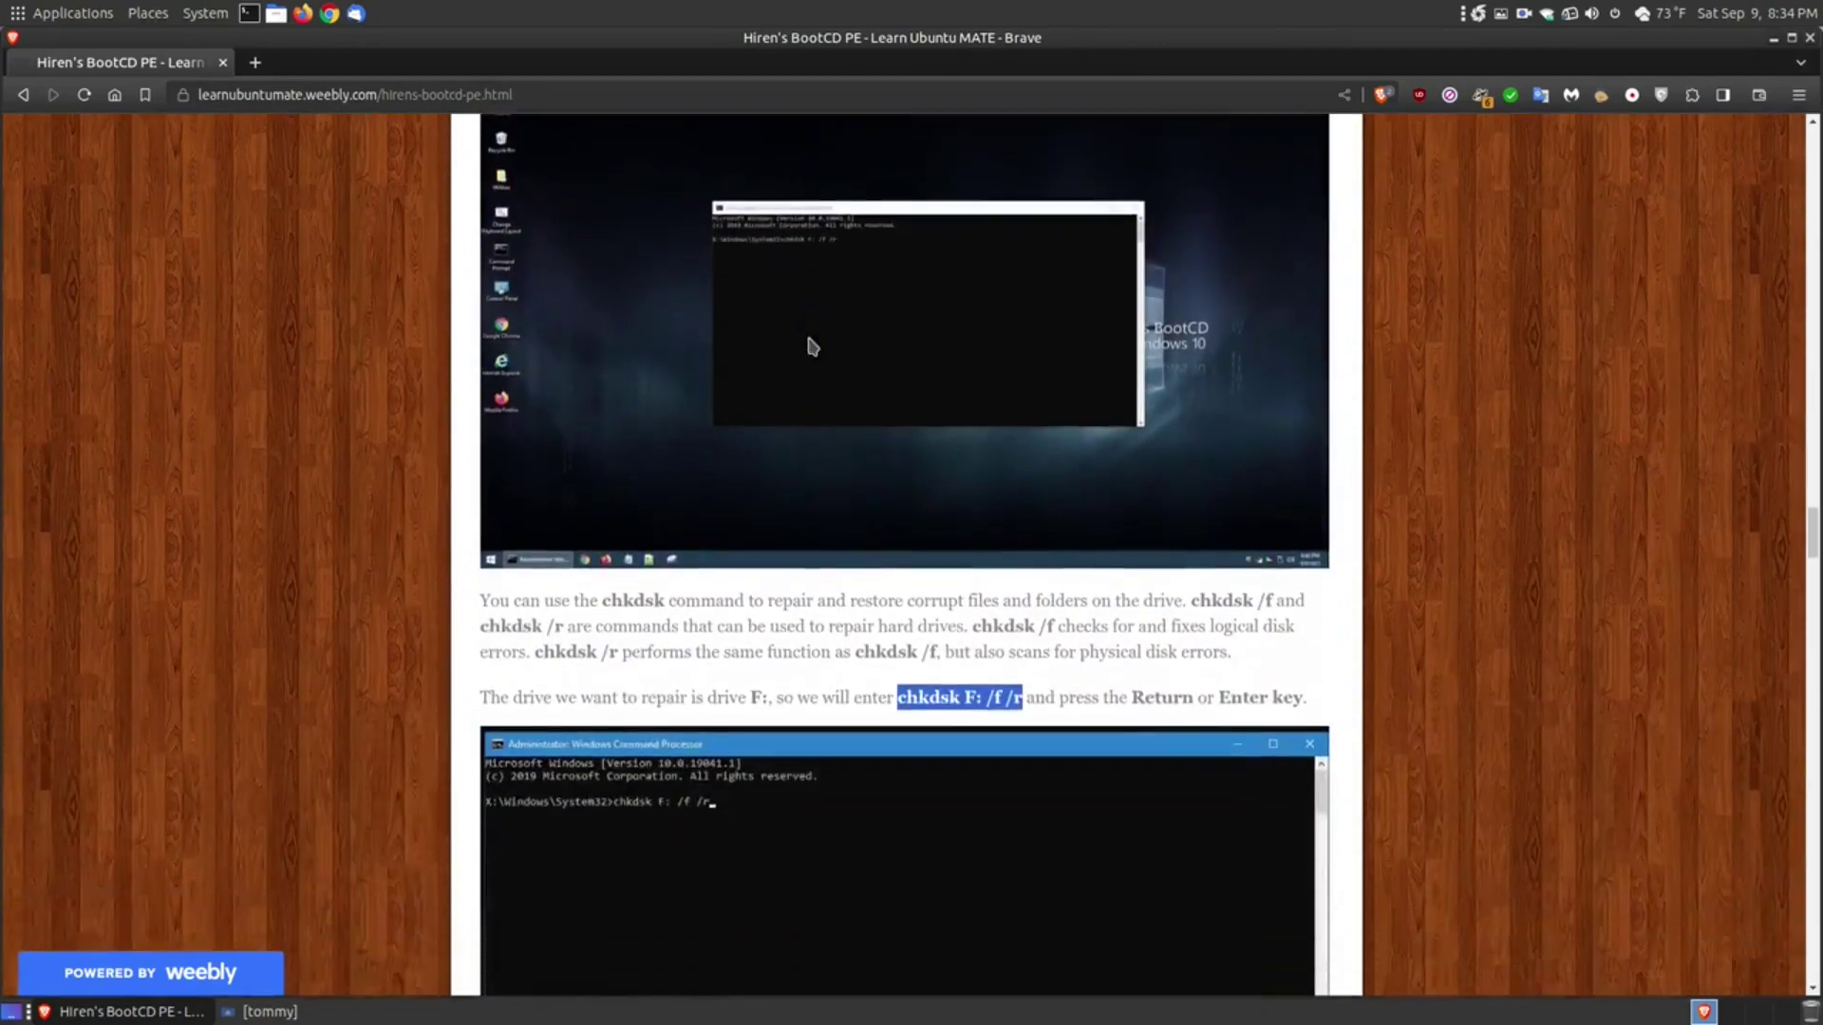
Step: Examine the Hiren's BootCD PE x64 program menu screenshots from Accessibility through Hard Disk Tools, including Data Recovery, Diagnostic, Imaging and Partition Tools
{"action": "scroll", "coordinate": [925, 639], "scroll_direction": "down", "scroll_amount": 11}
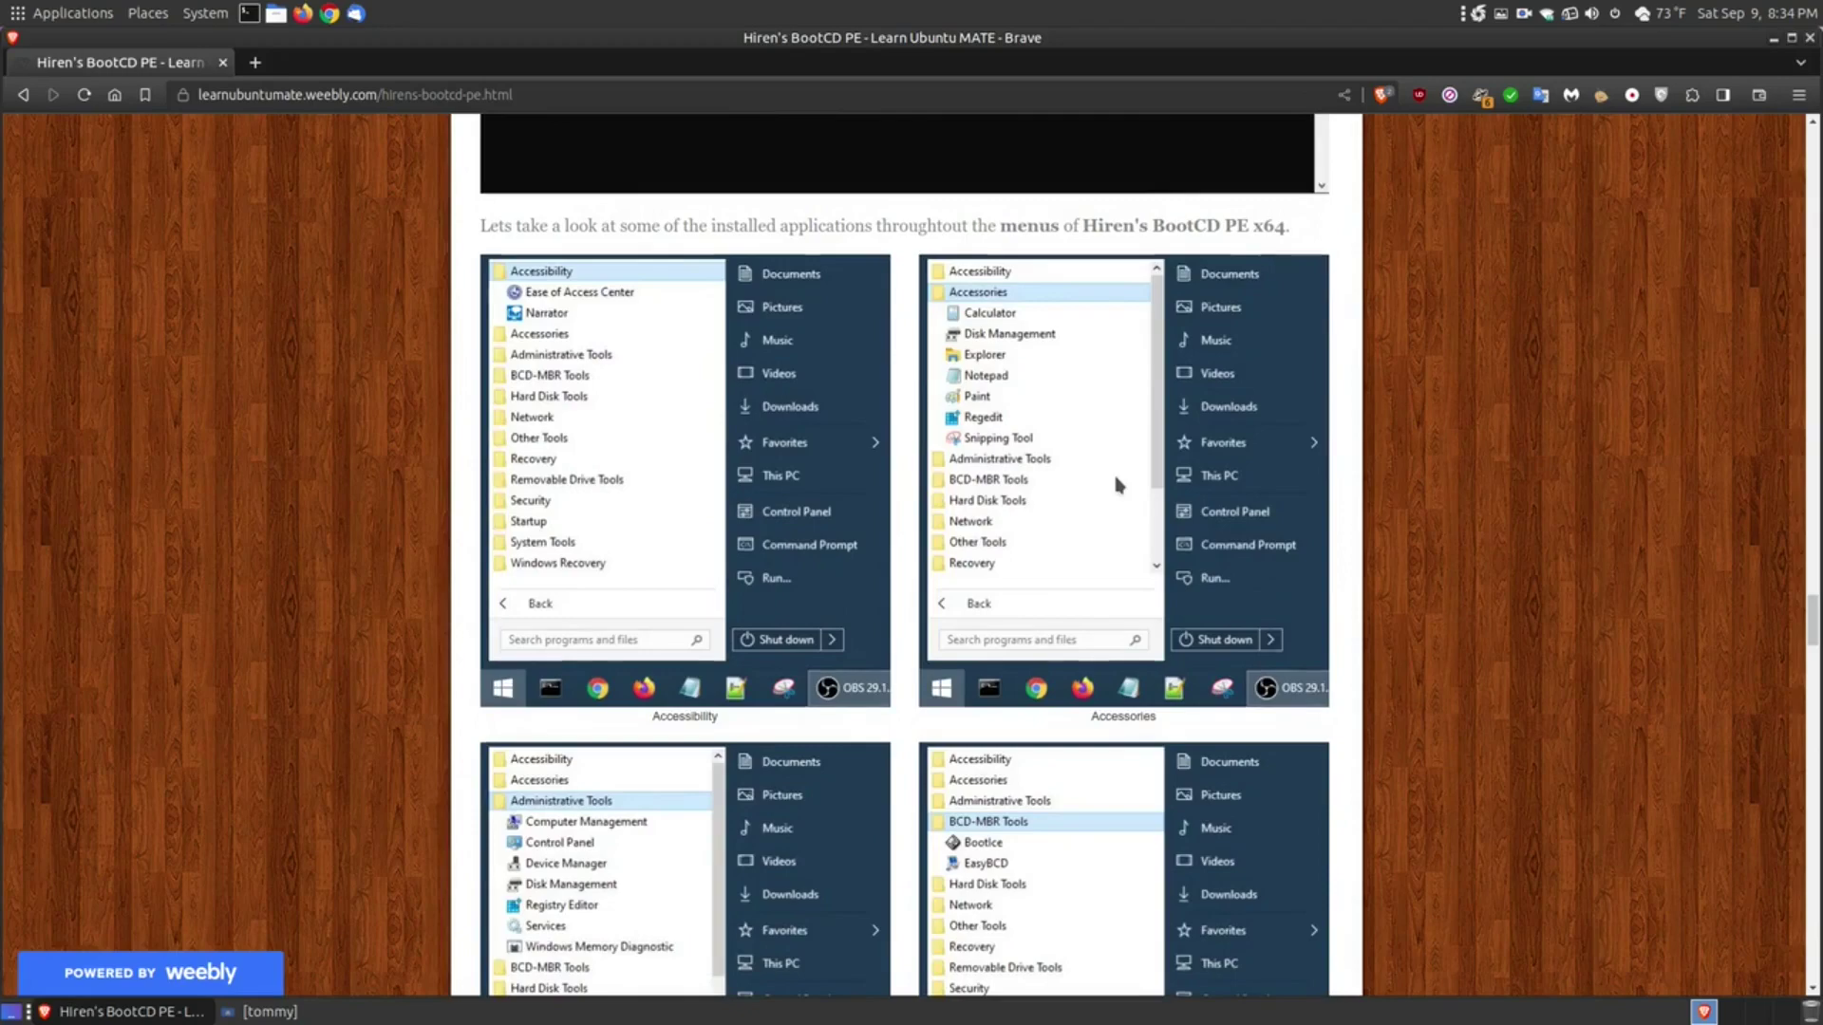
{"action": "scroll", "coordinate": [1121, 494], "scroll_direction": "down", "scroll_amount": 1}
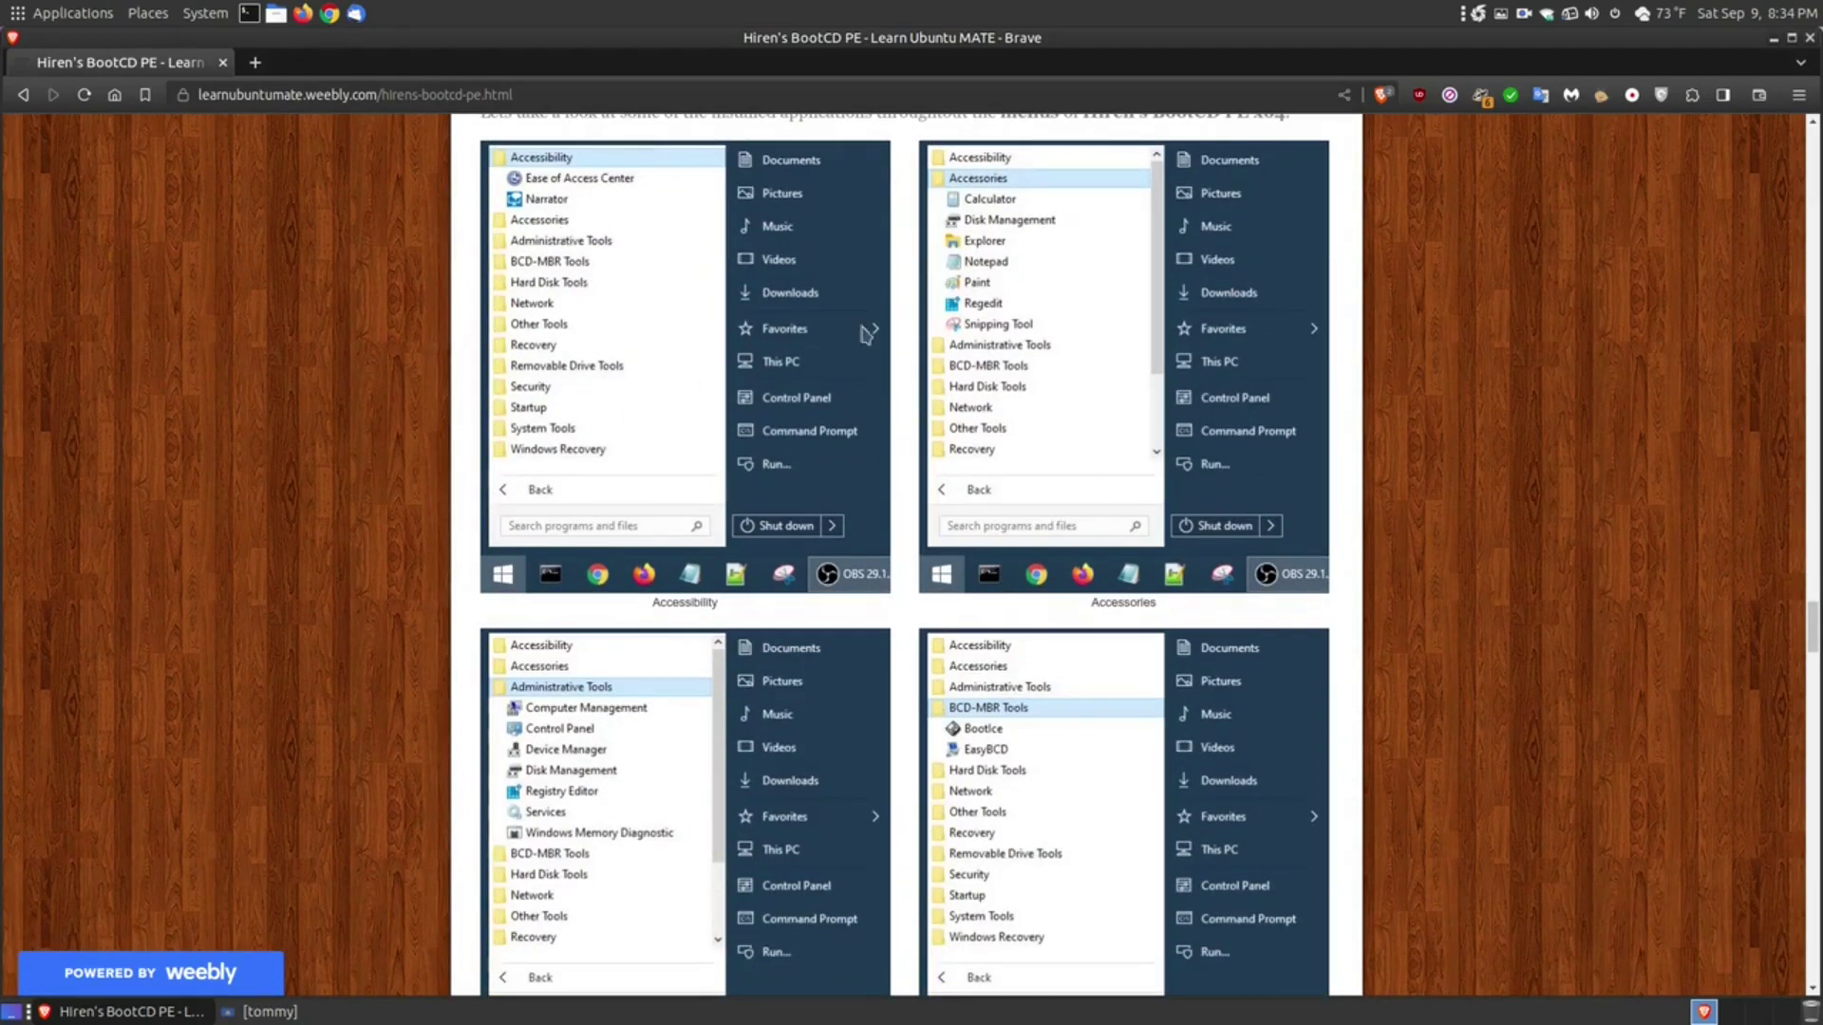
{"action": "scroll", "coordinate": [721, 447], "scroll_direction": "down", "scroll_amount": 4}
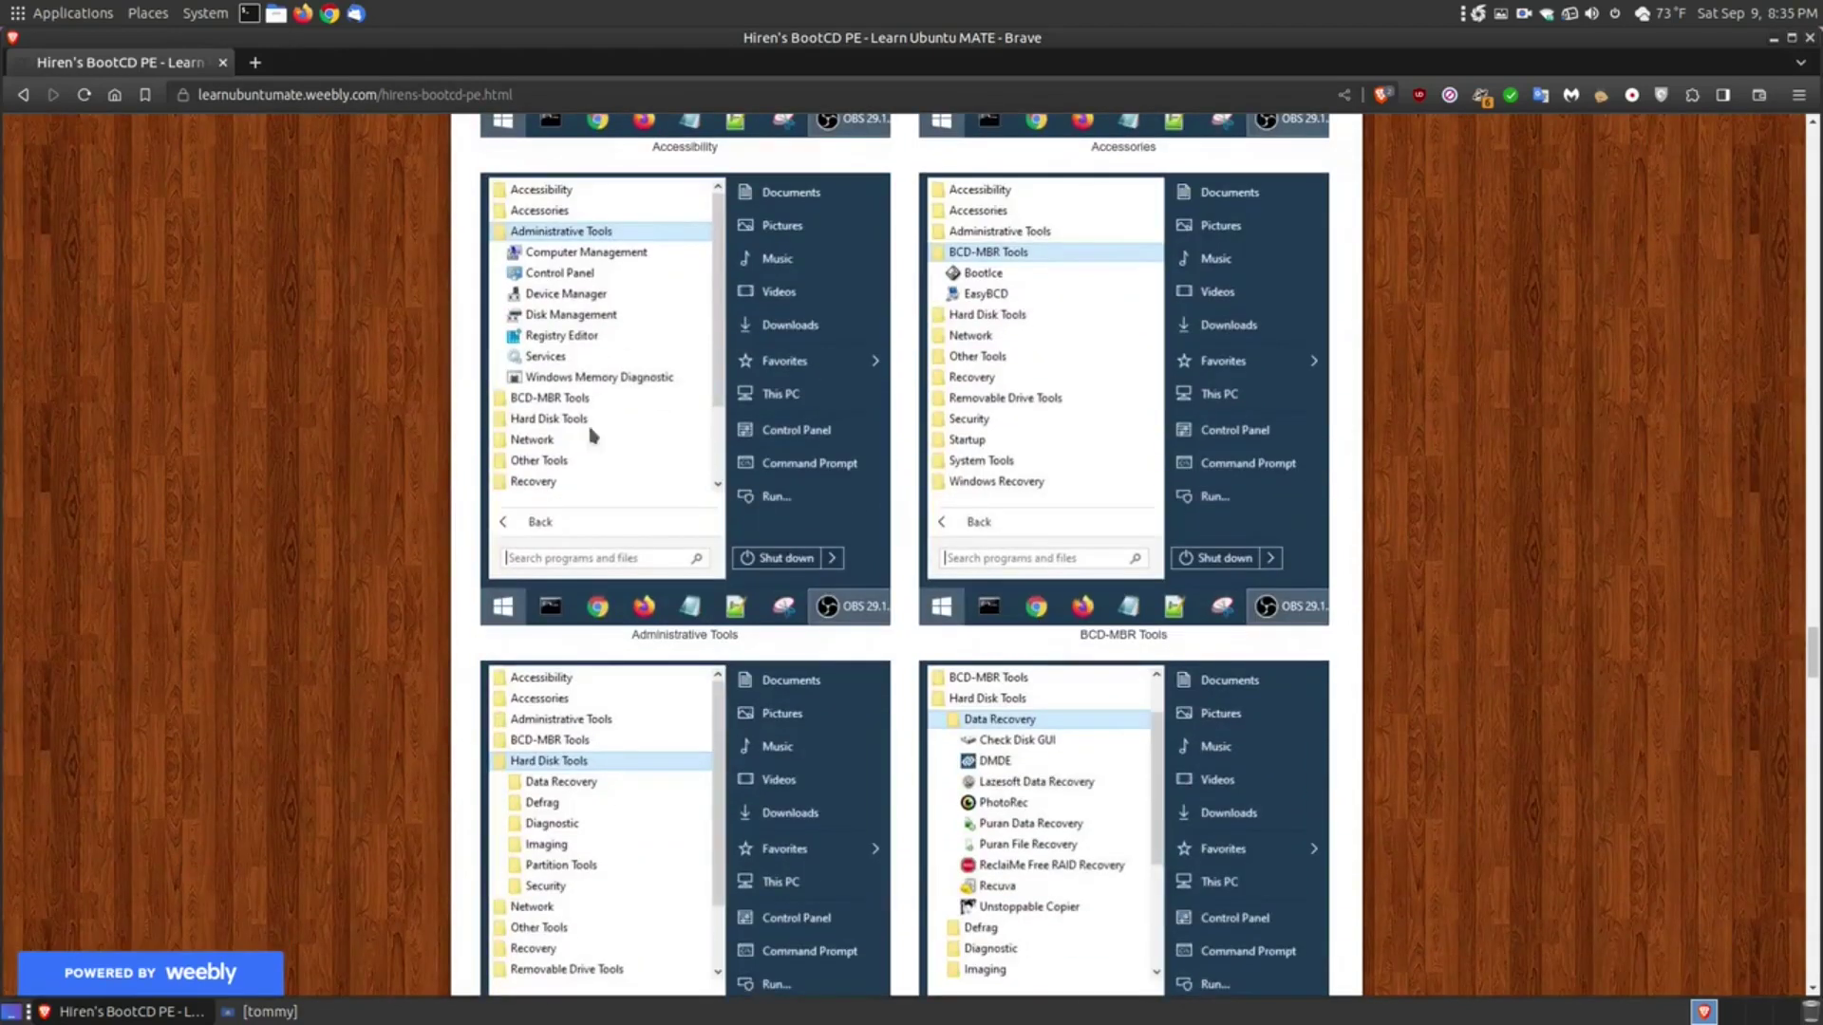
{"action": "scroll", "coordinate": [788, 722], "scroll_direction": "down", "scroll_amount": 2}
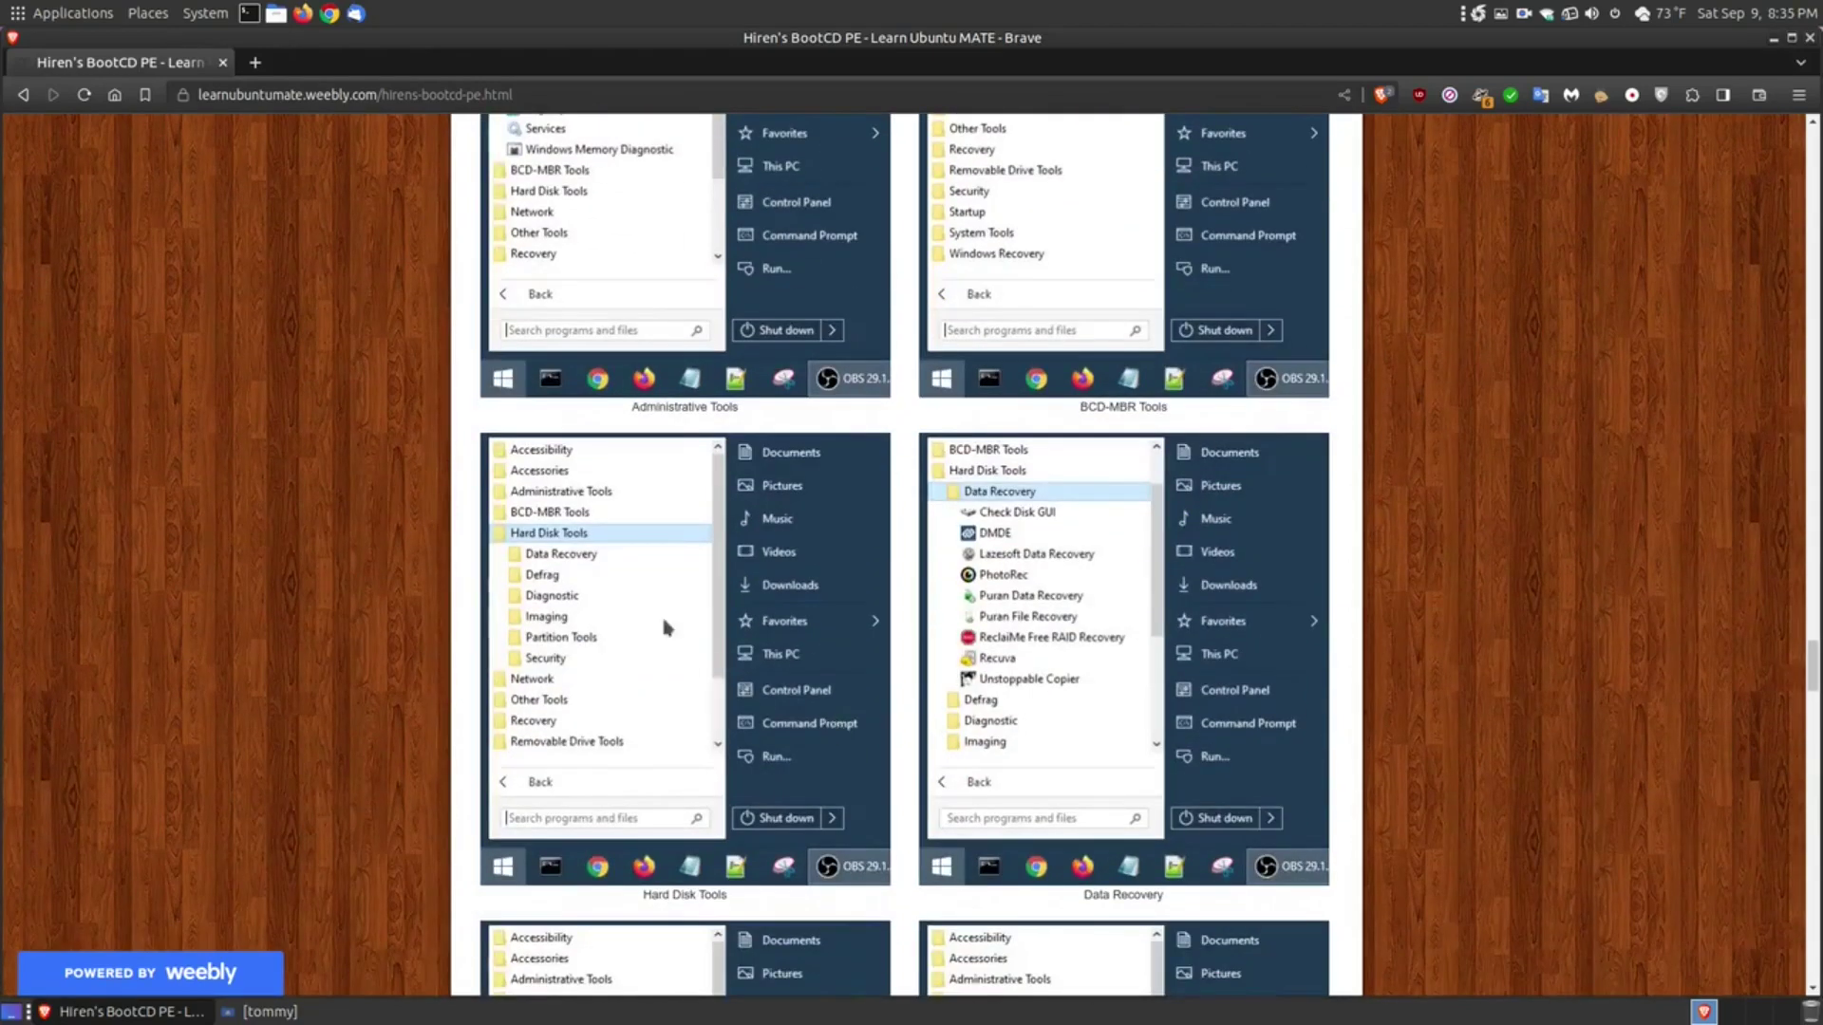
{"action": "scroll", "coordinate": [1083, 669], "scroll_direction": "down", "scroll_amount": 2}
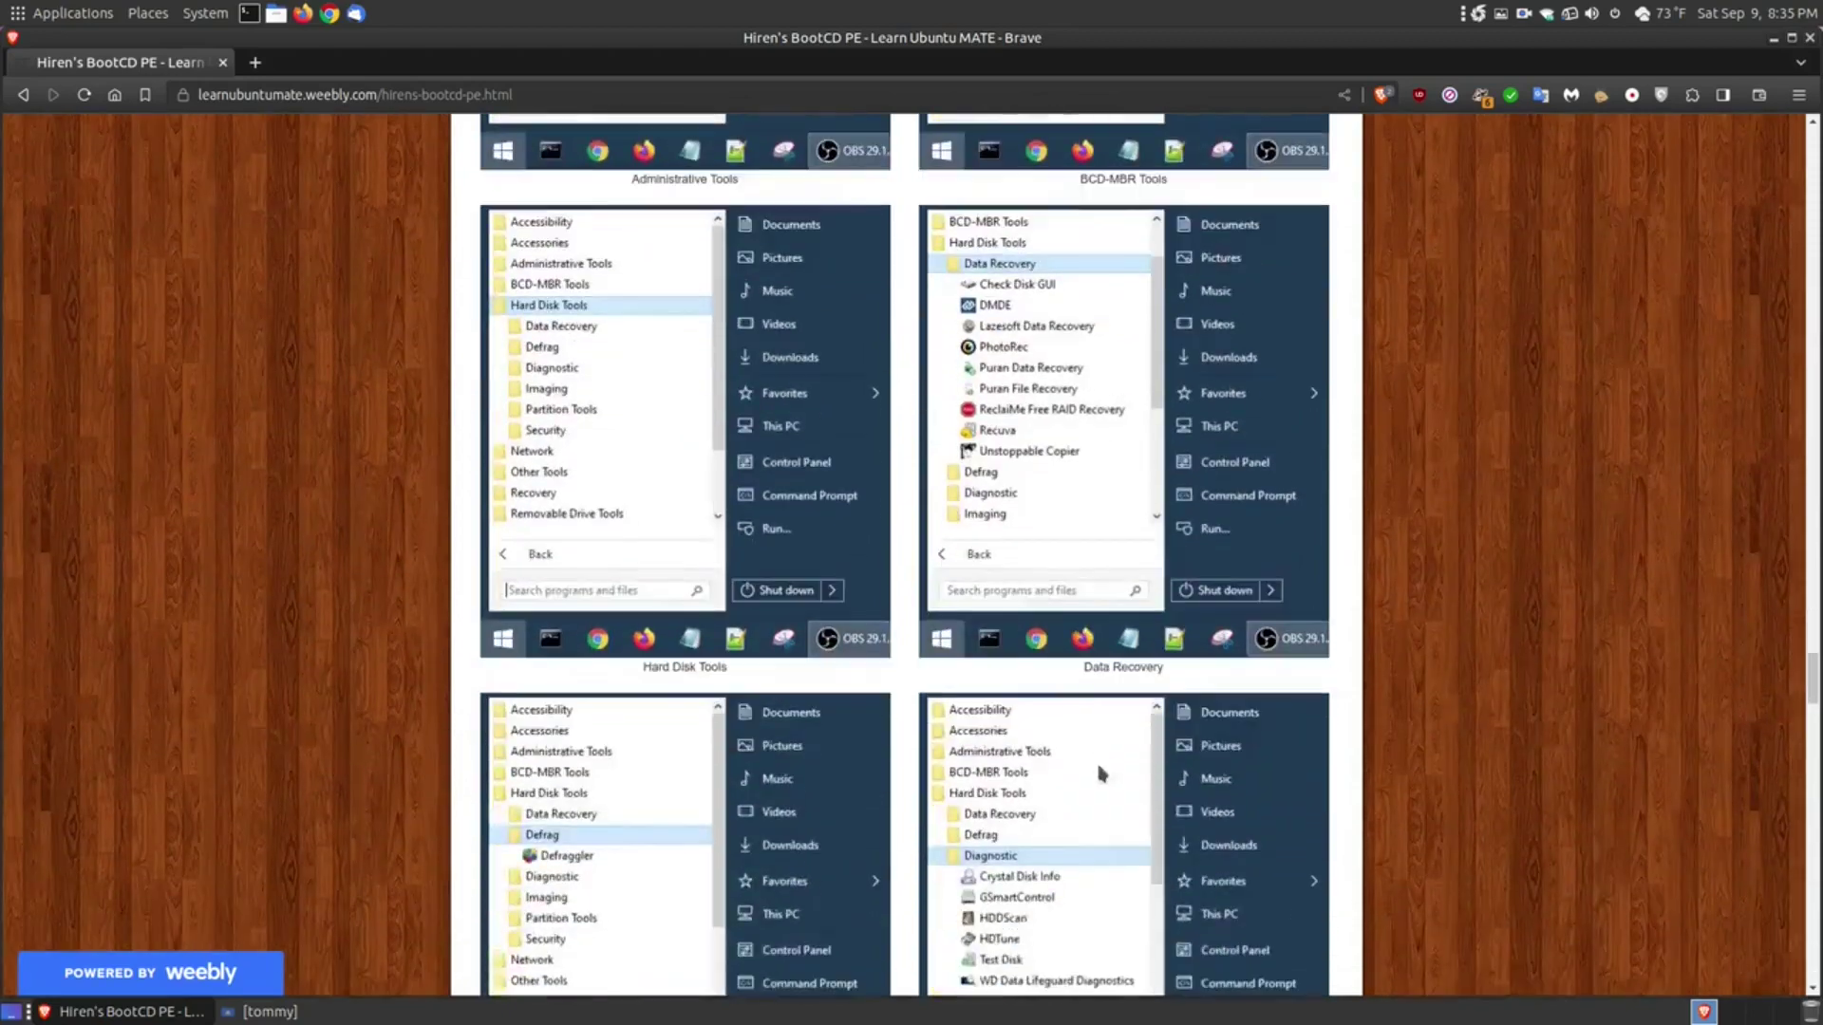
{"action": "scroll", "coordinate": [1102, 774], "scroll_direction": "down", "scroll_amount": 2}
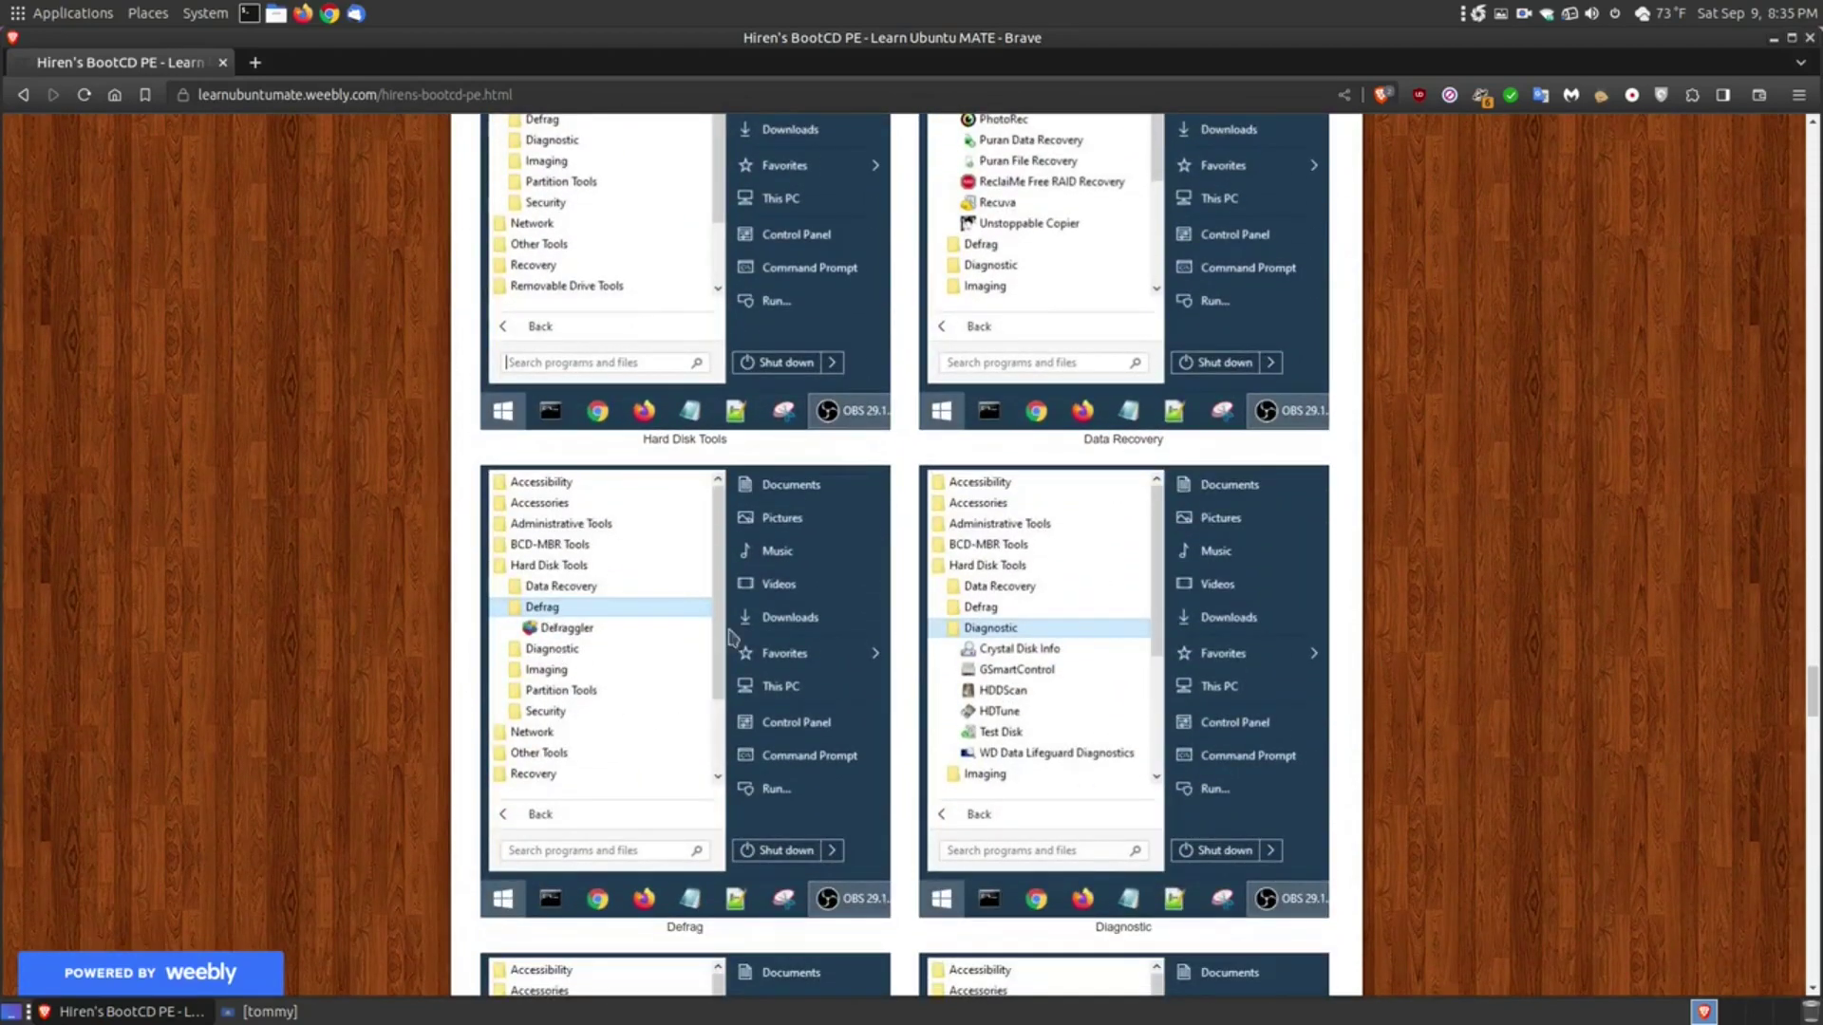
{"action": "scroll", "coordinate": [1174, 627], "scroll_direction": "down", "scroll_amount": 3}
{"action": "scroll", "coordinate": [1117, 501], "scroll_direction": "down", "scroll_amount": 3}
{"action": "scroll", "coordinate": [730, 606], "scroll_direction": "down", "scroll_amount": 1}
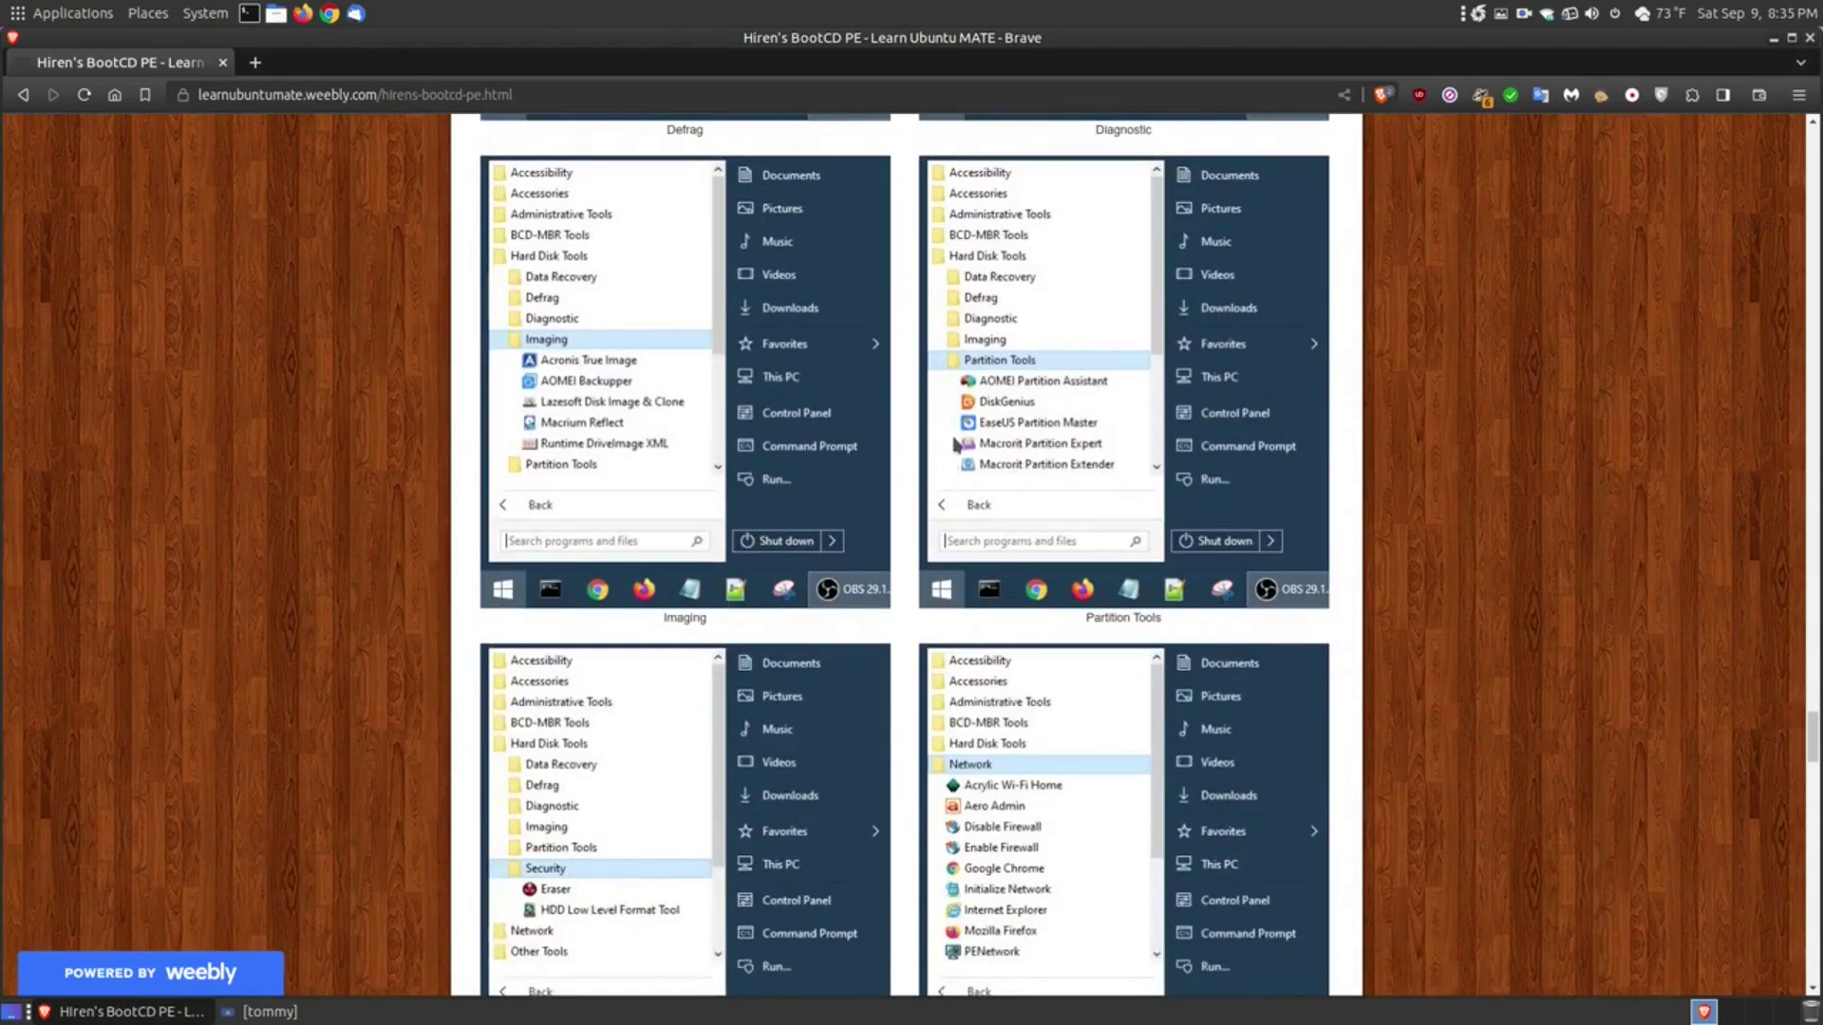
Step: Examine the remaining menu screenshots from Security and Network to Windows Recovery, read the closing recommendation, and return to the page's beginning
{"action": "scroll", "coordinate": [958, 446], "scroll_direction": "down", "scroll_amount": 4}
{"action": "scroll", "coordinate": [1016, 850], "scroll_direction": "down", "scroll_amount": 10}
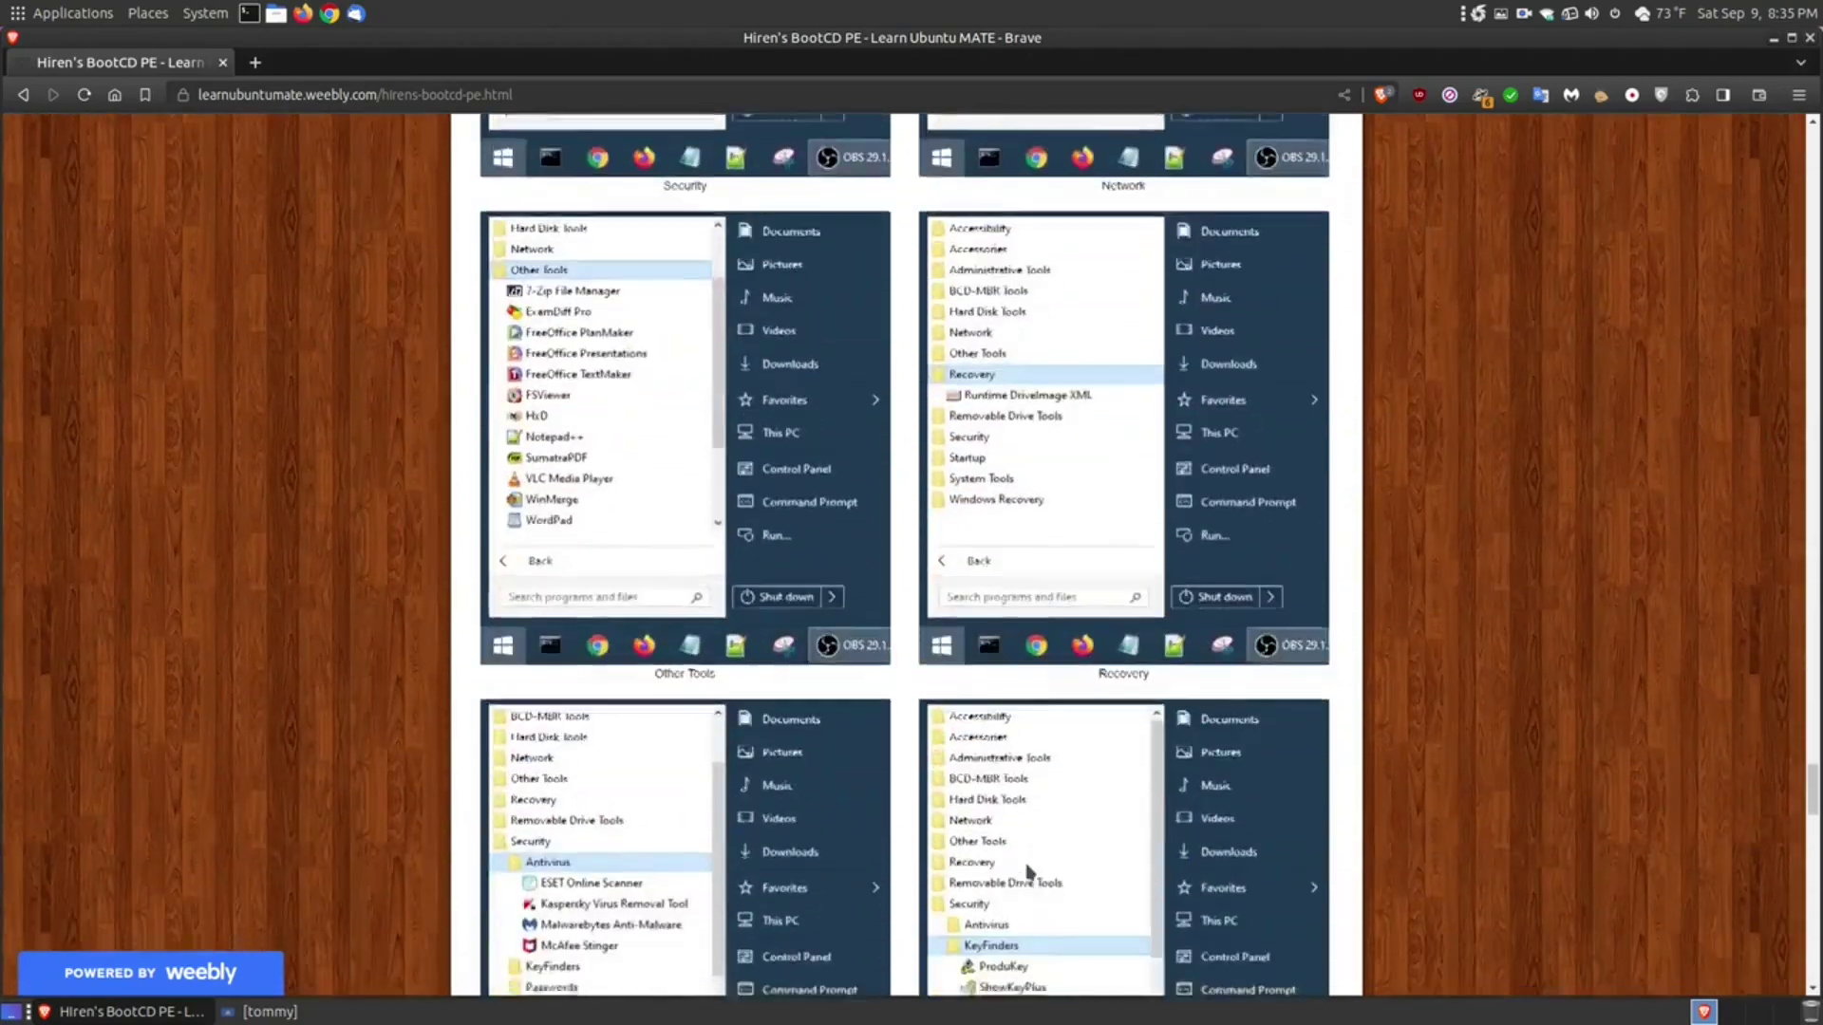
{"action": "scroll", "coordinate": [1017, 862], "scroll_direction": "down", "scroll_amount": 13}
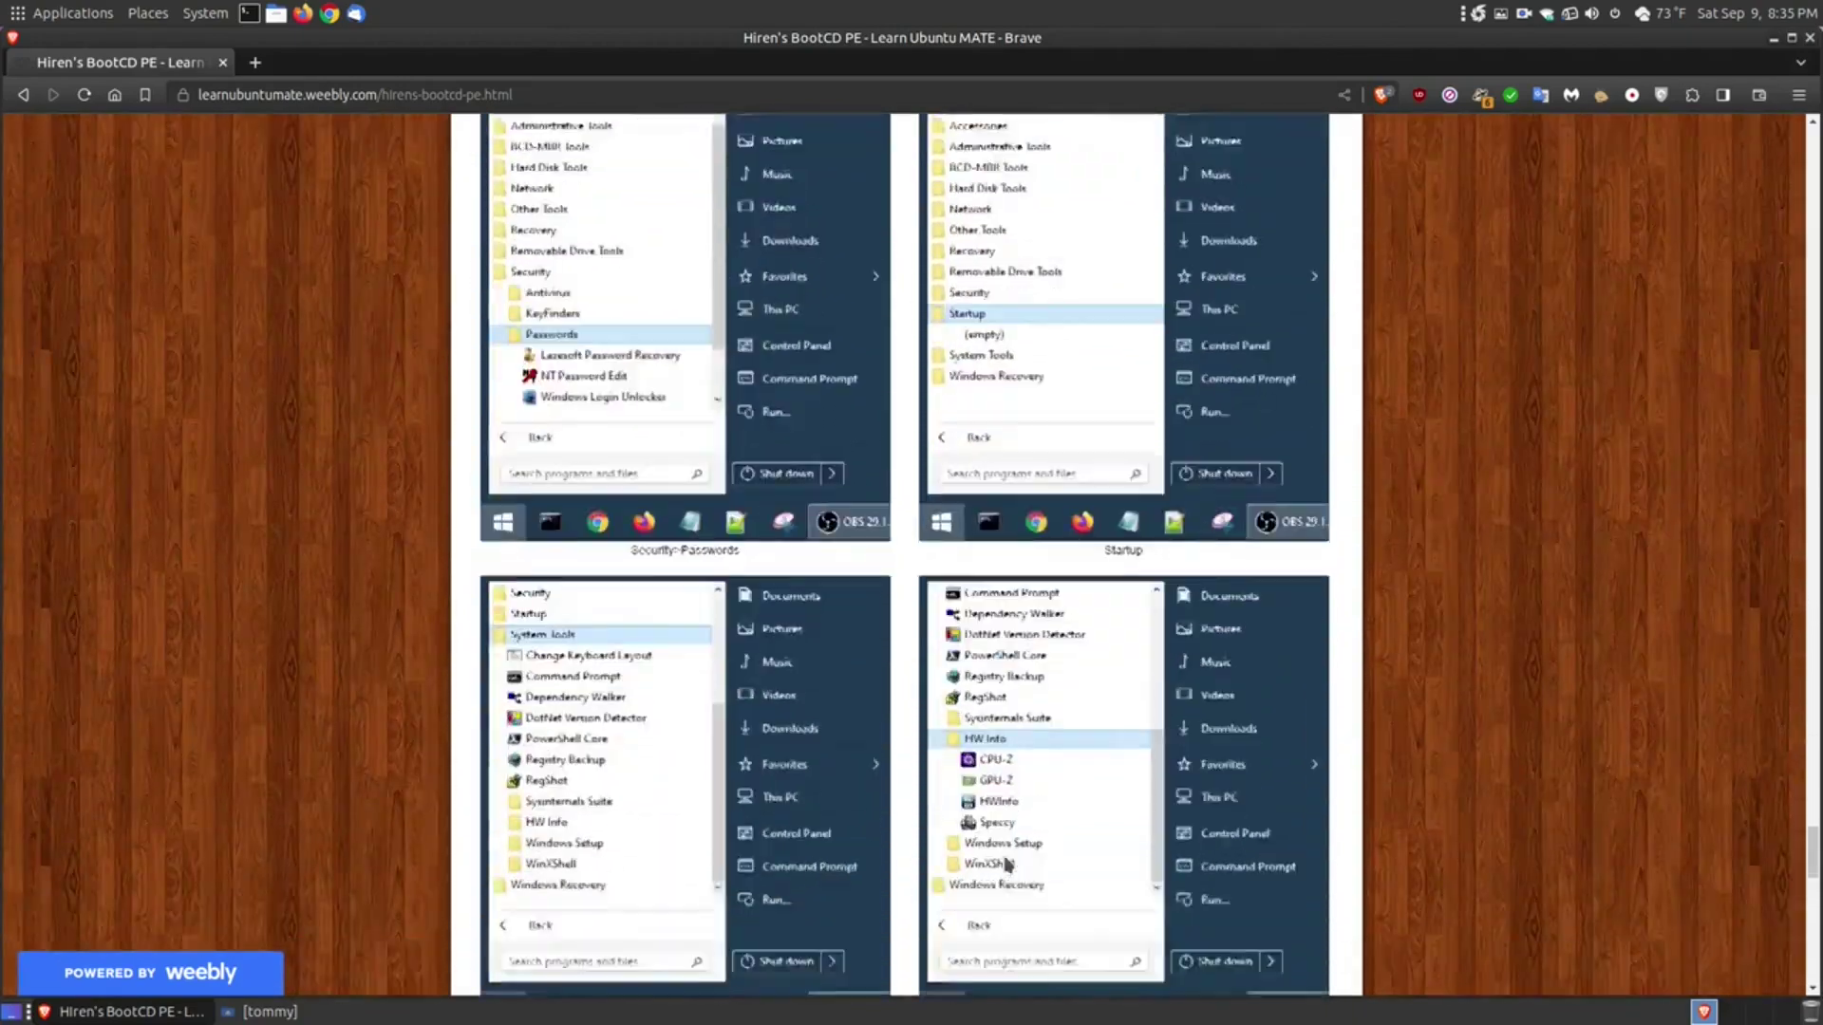
{"action": "scroll", "coordinate": [964, 901], "scroll_direction": "down", "scroll_amount": 5}
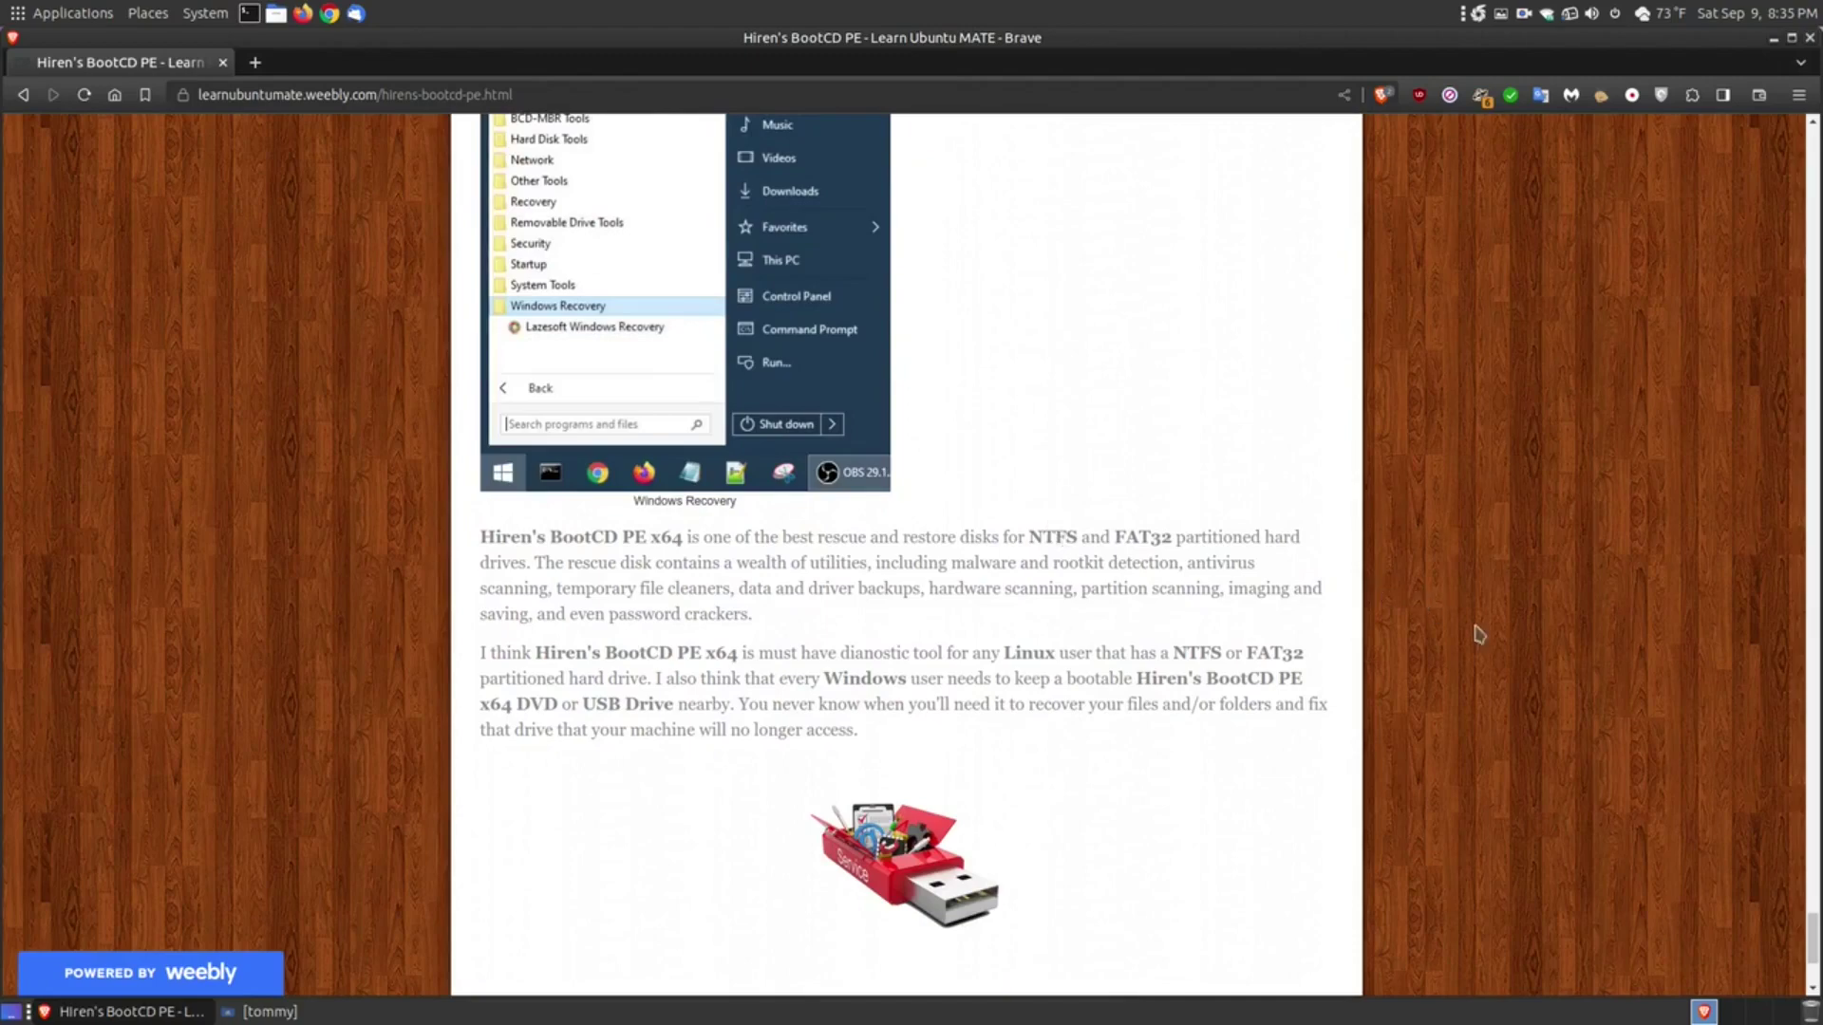
{"action": "left_click_drag", "start_coordinate": [1814, 940], "coordinate": [1775, 152]}
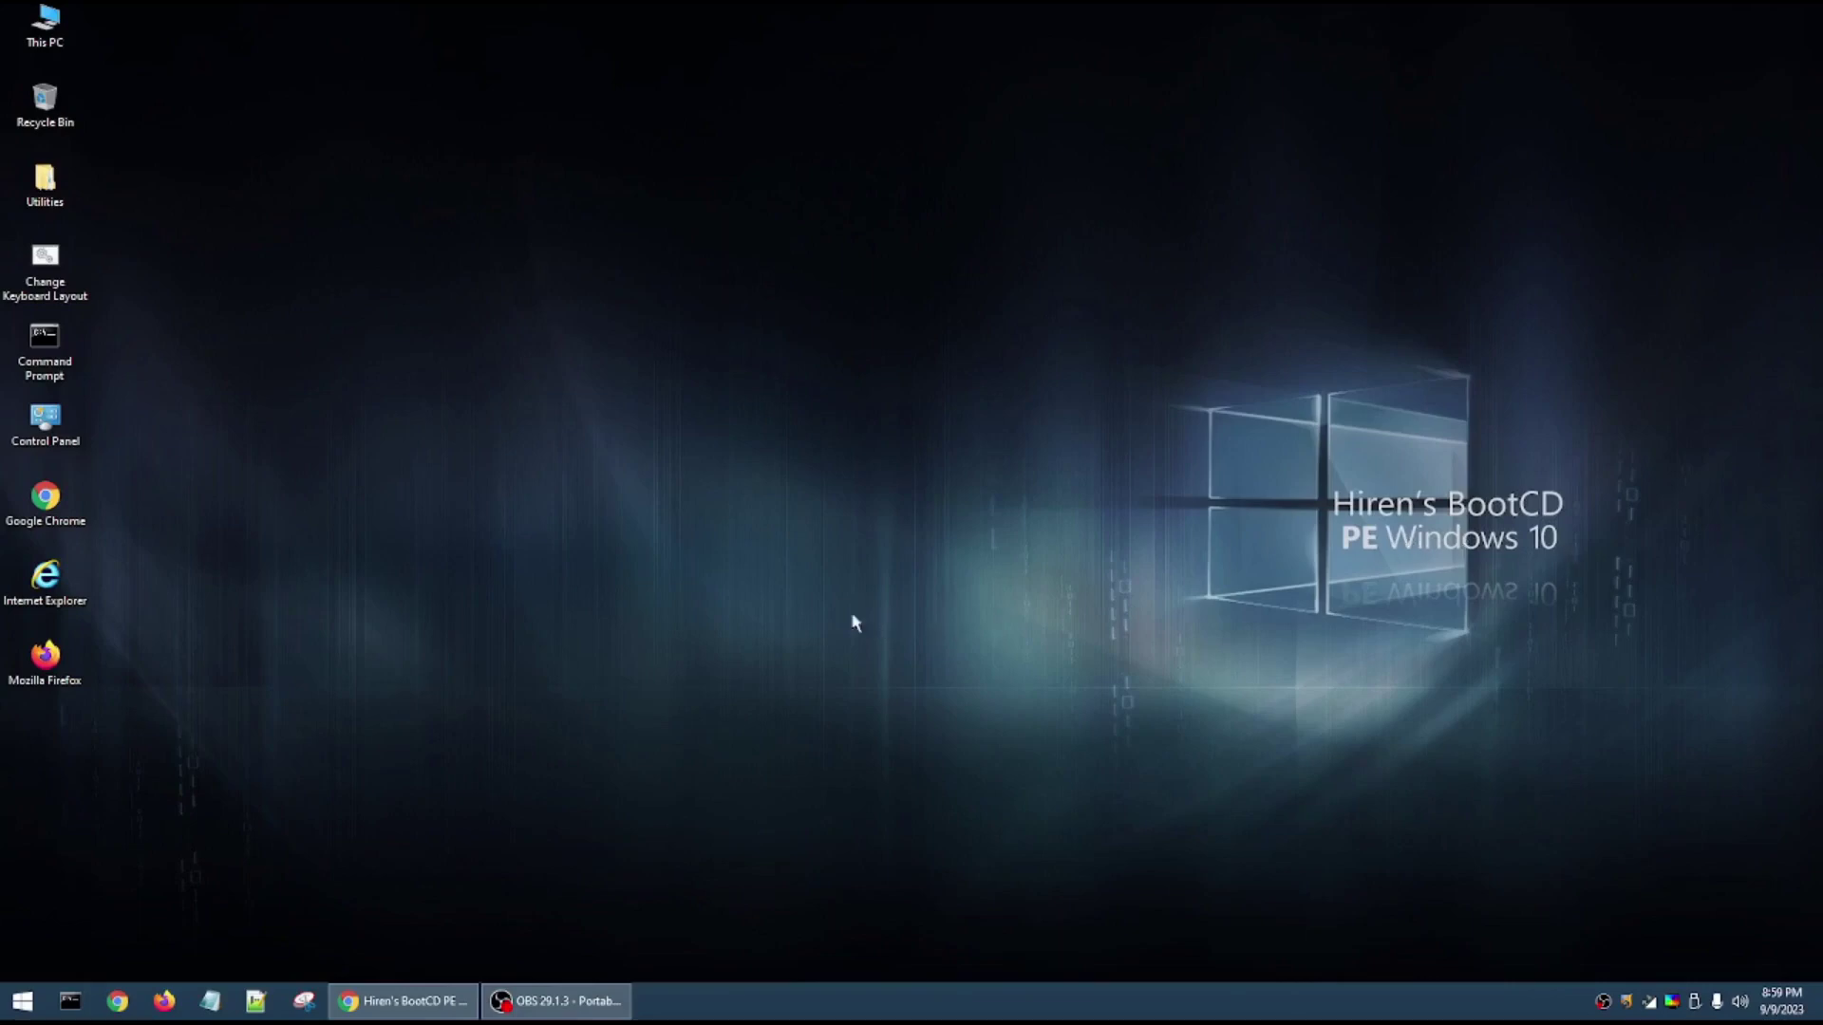
Step: On the Hiren's BootCD PE desktop, look through the Start menu's complete program list and its Favorites
{"action": "left_click", "coordinate": [4, 1008]}
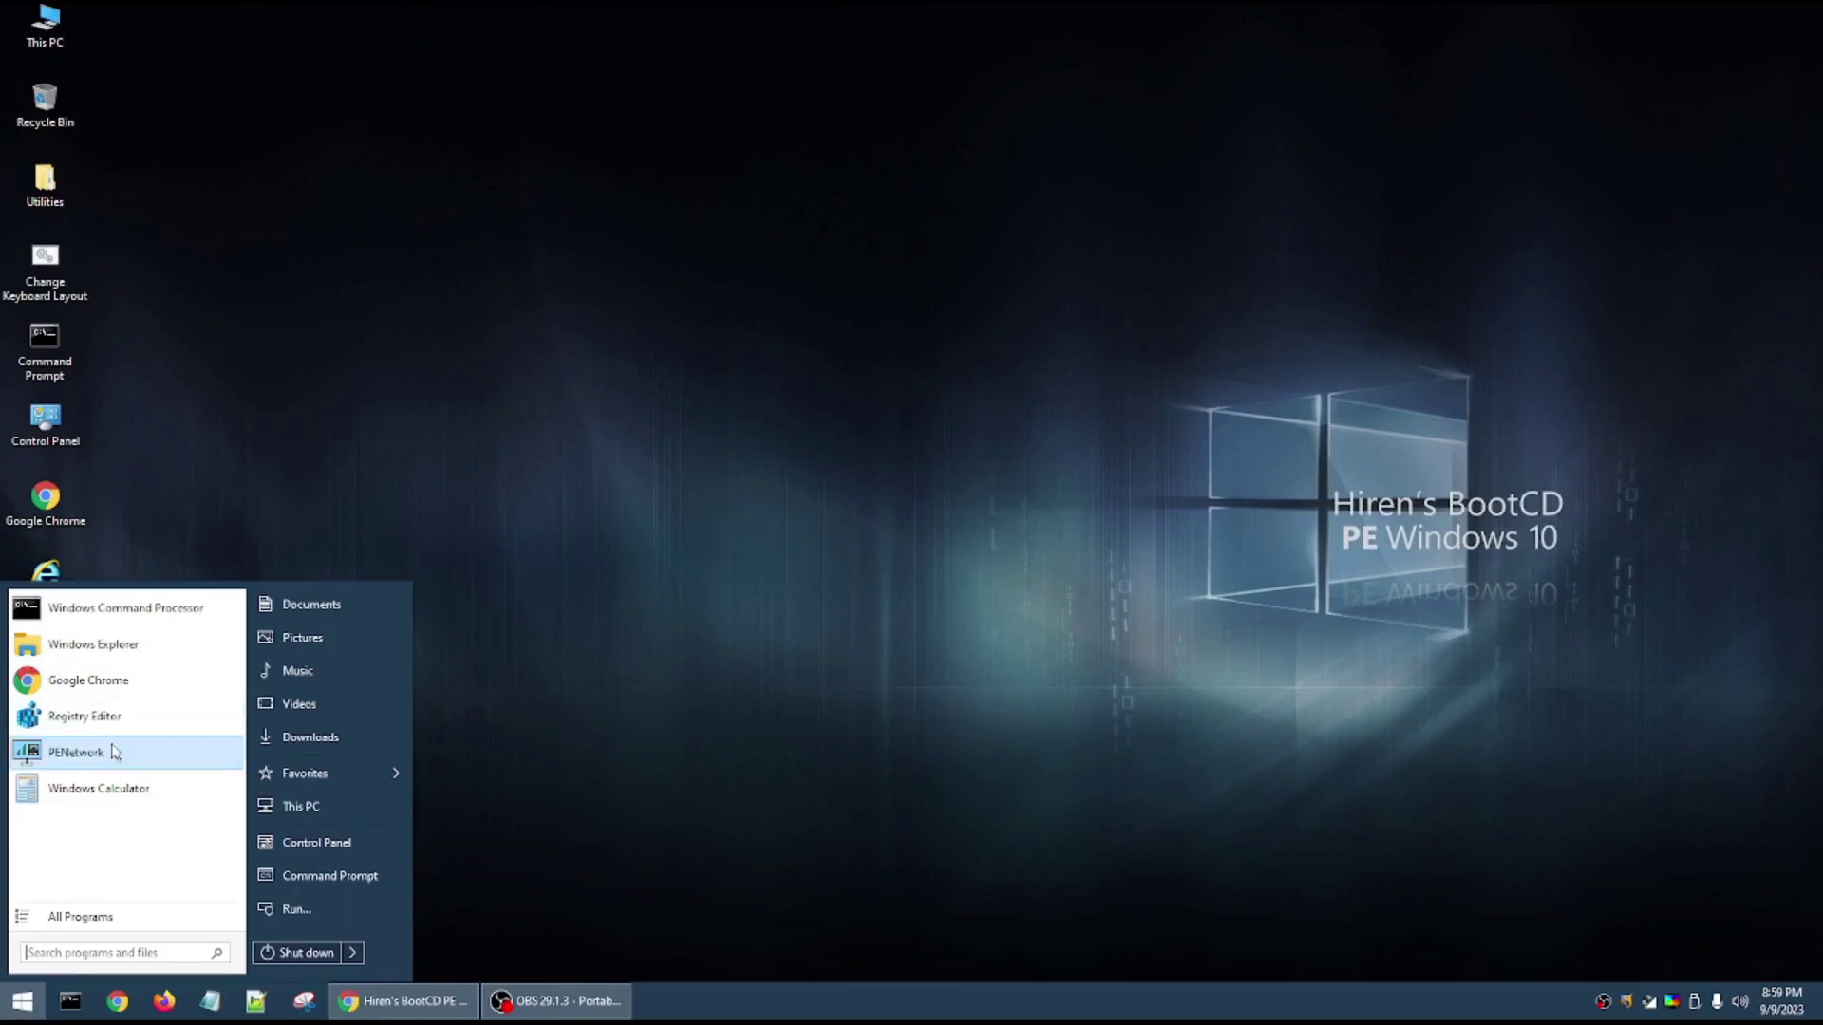
{"action": "left_click", "coordinate": [109, 916]}
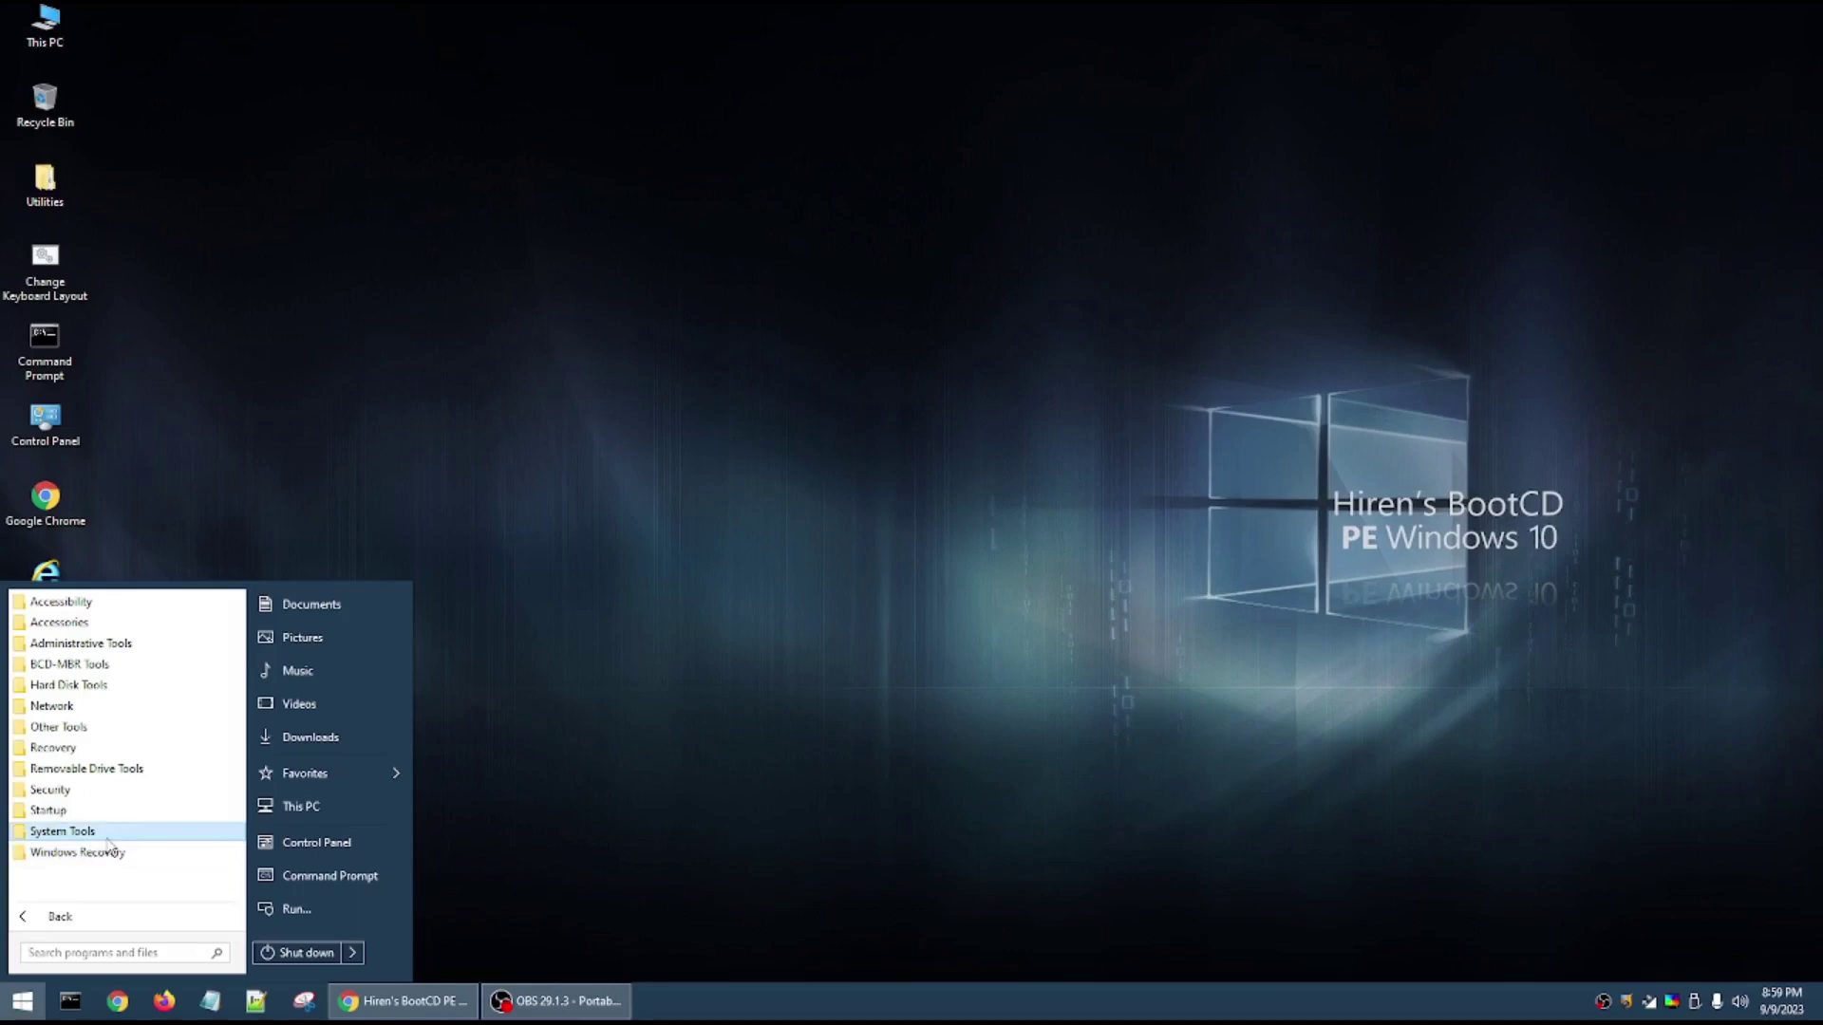
{"action": "left_click", "coordinate": [65, 917]}
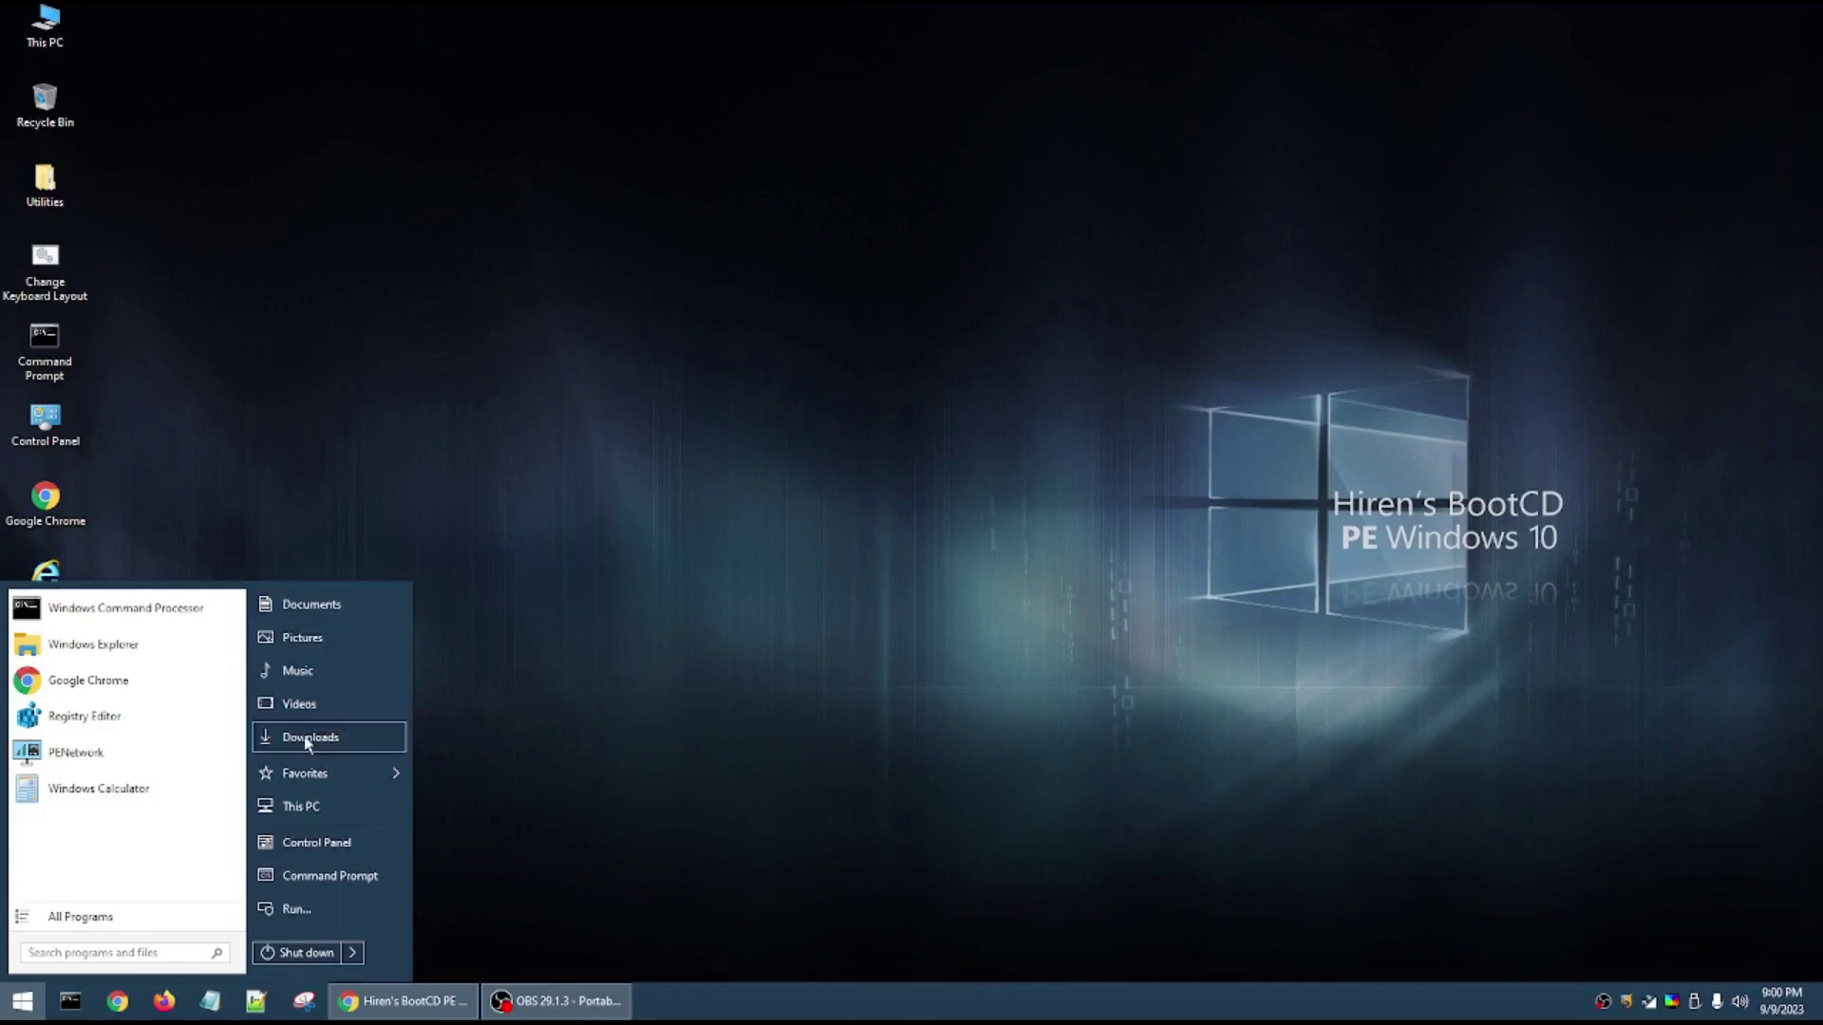
{"action": "mouse_move", "coordinate": [315, 771]}
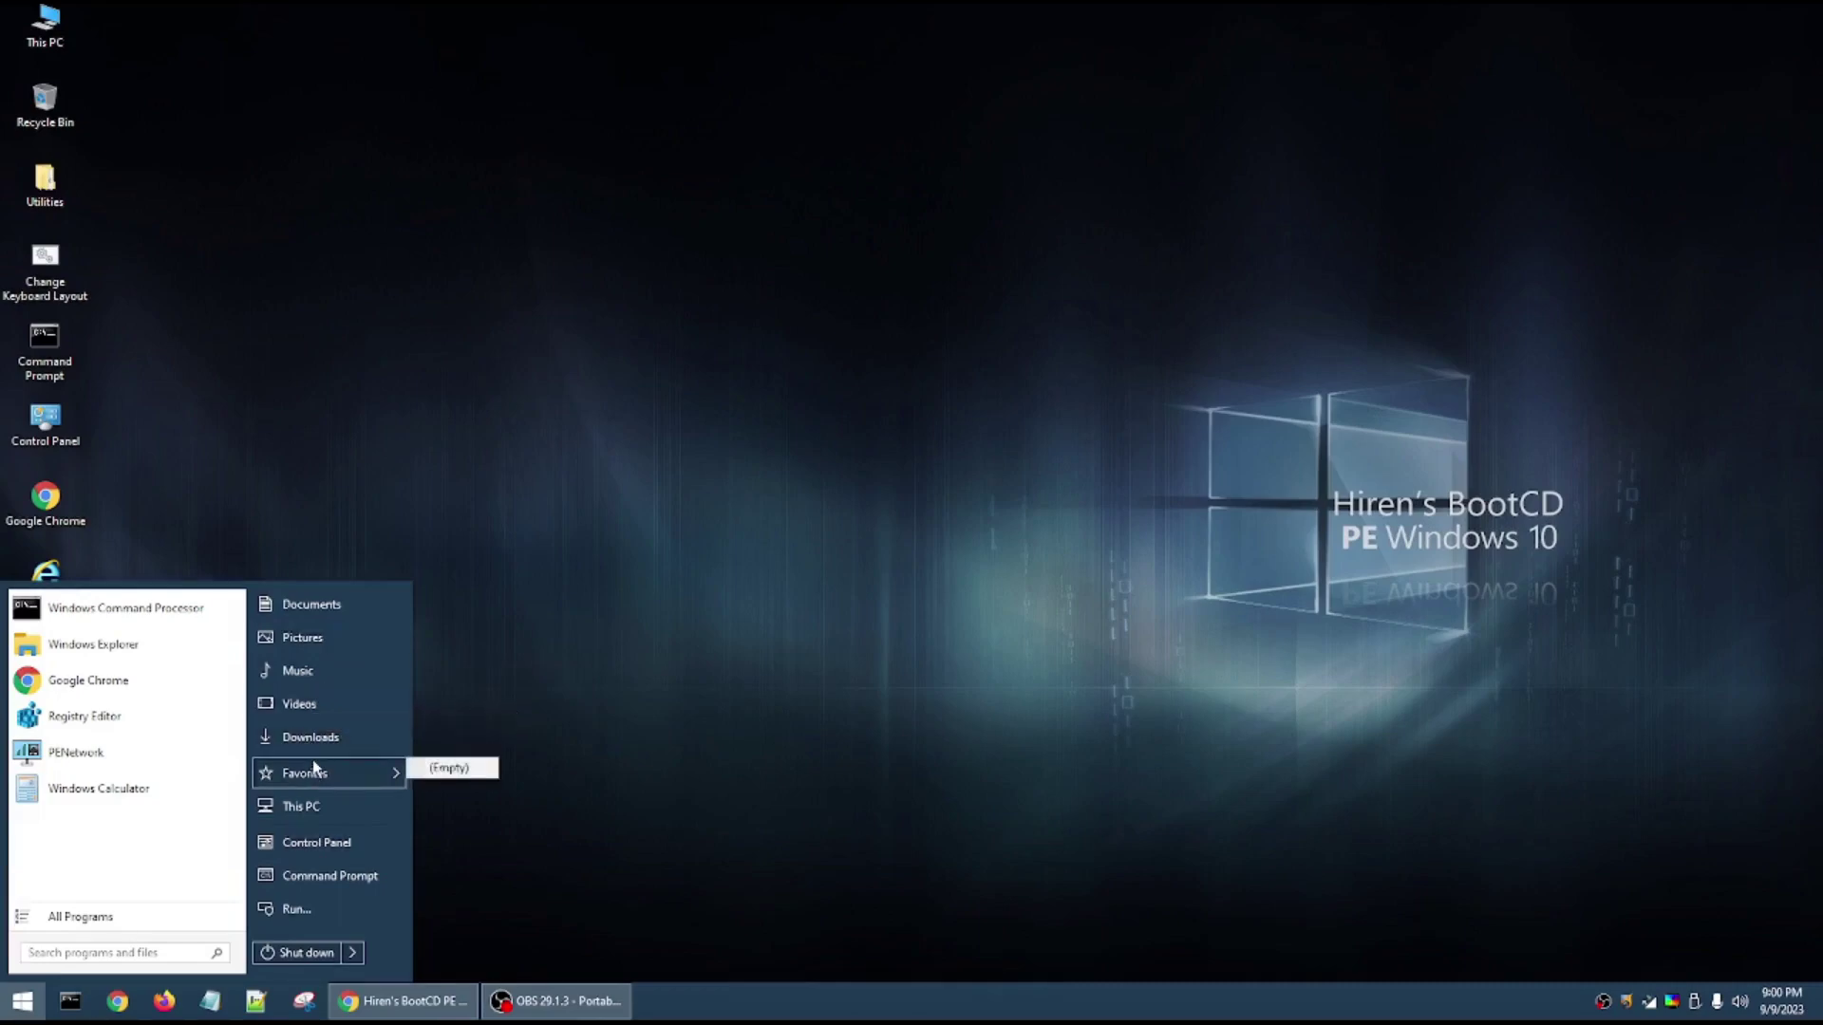
Step: View all Control Panel items as large icons and close the Control Panel
{"action": "left_click", "coordinate": [315, 843]}
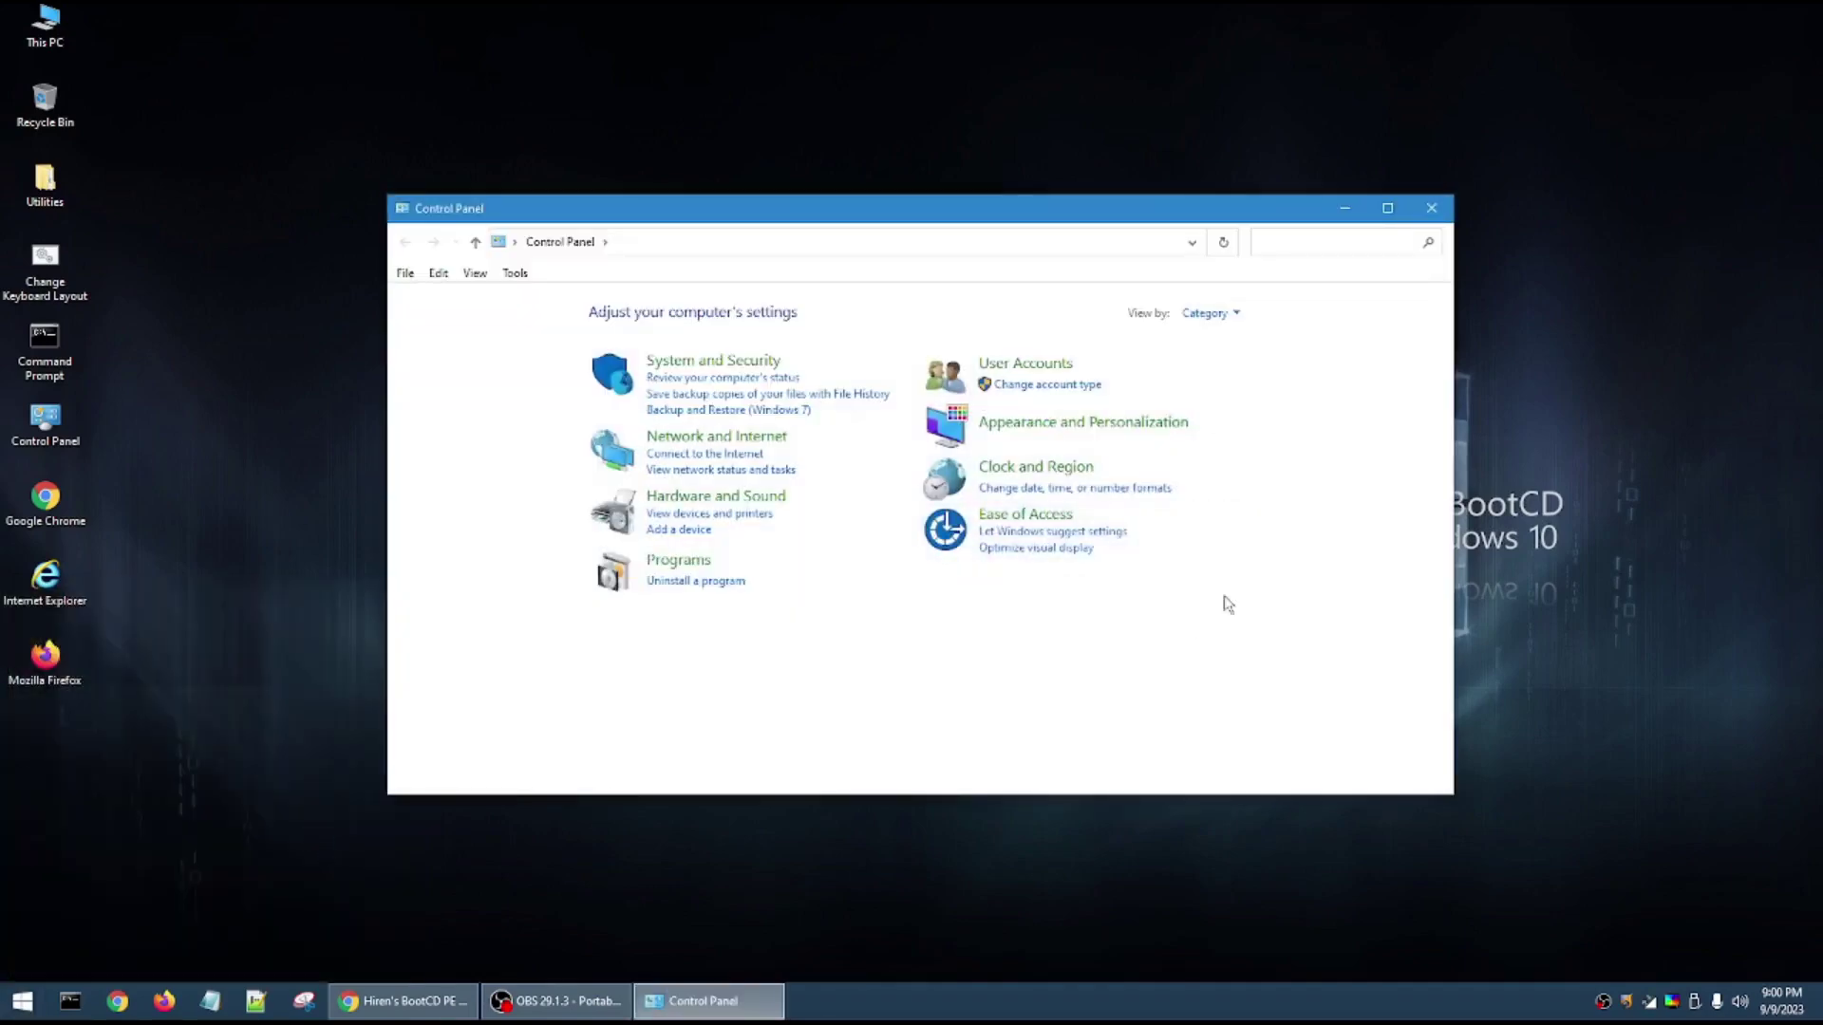
{"action": "left_click", "coordinate": [1215, 314]}
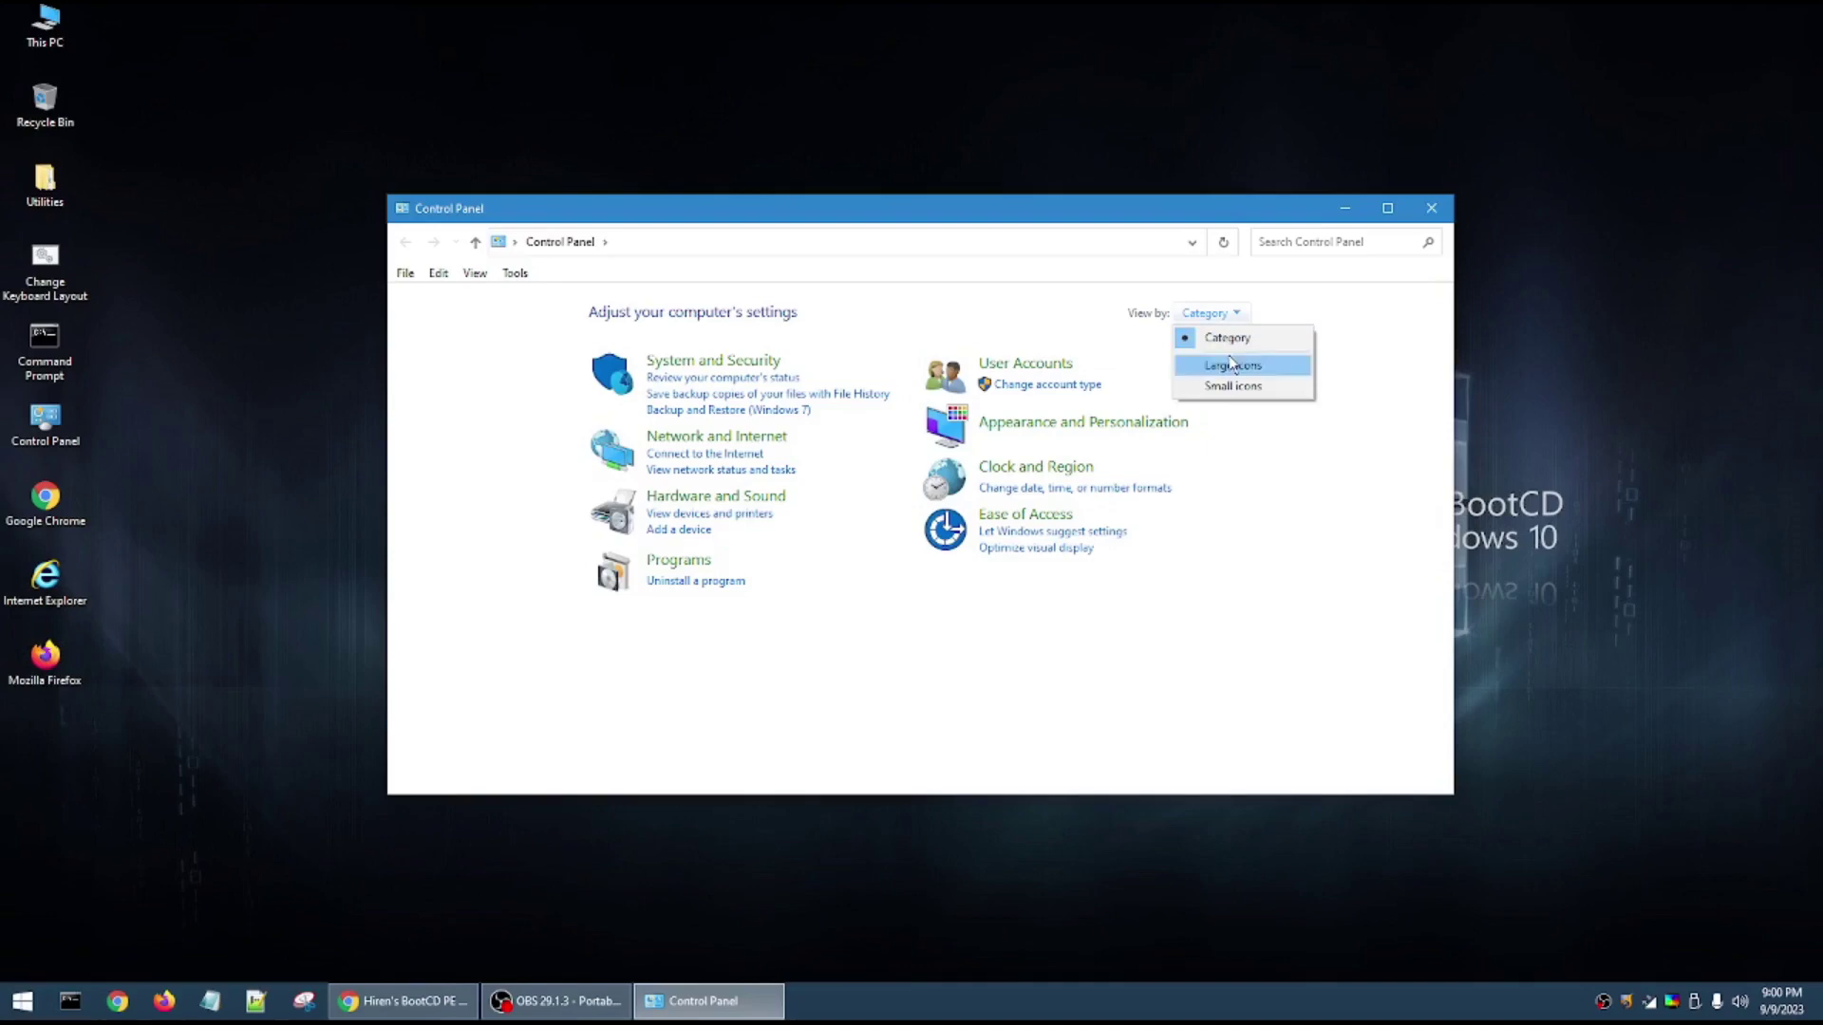
{"action": "left_click", "coordinate": [1232, 364]}
{"action": "scroll", "coordinate": [1328, 505], "scroll_direction": "down", "scroll_amount": 1}
{"action": "scroll", "coordinate": [1329, 511], "scroll_direction": "up", "scroll_amount": 1}
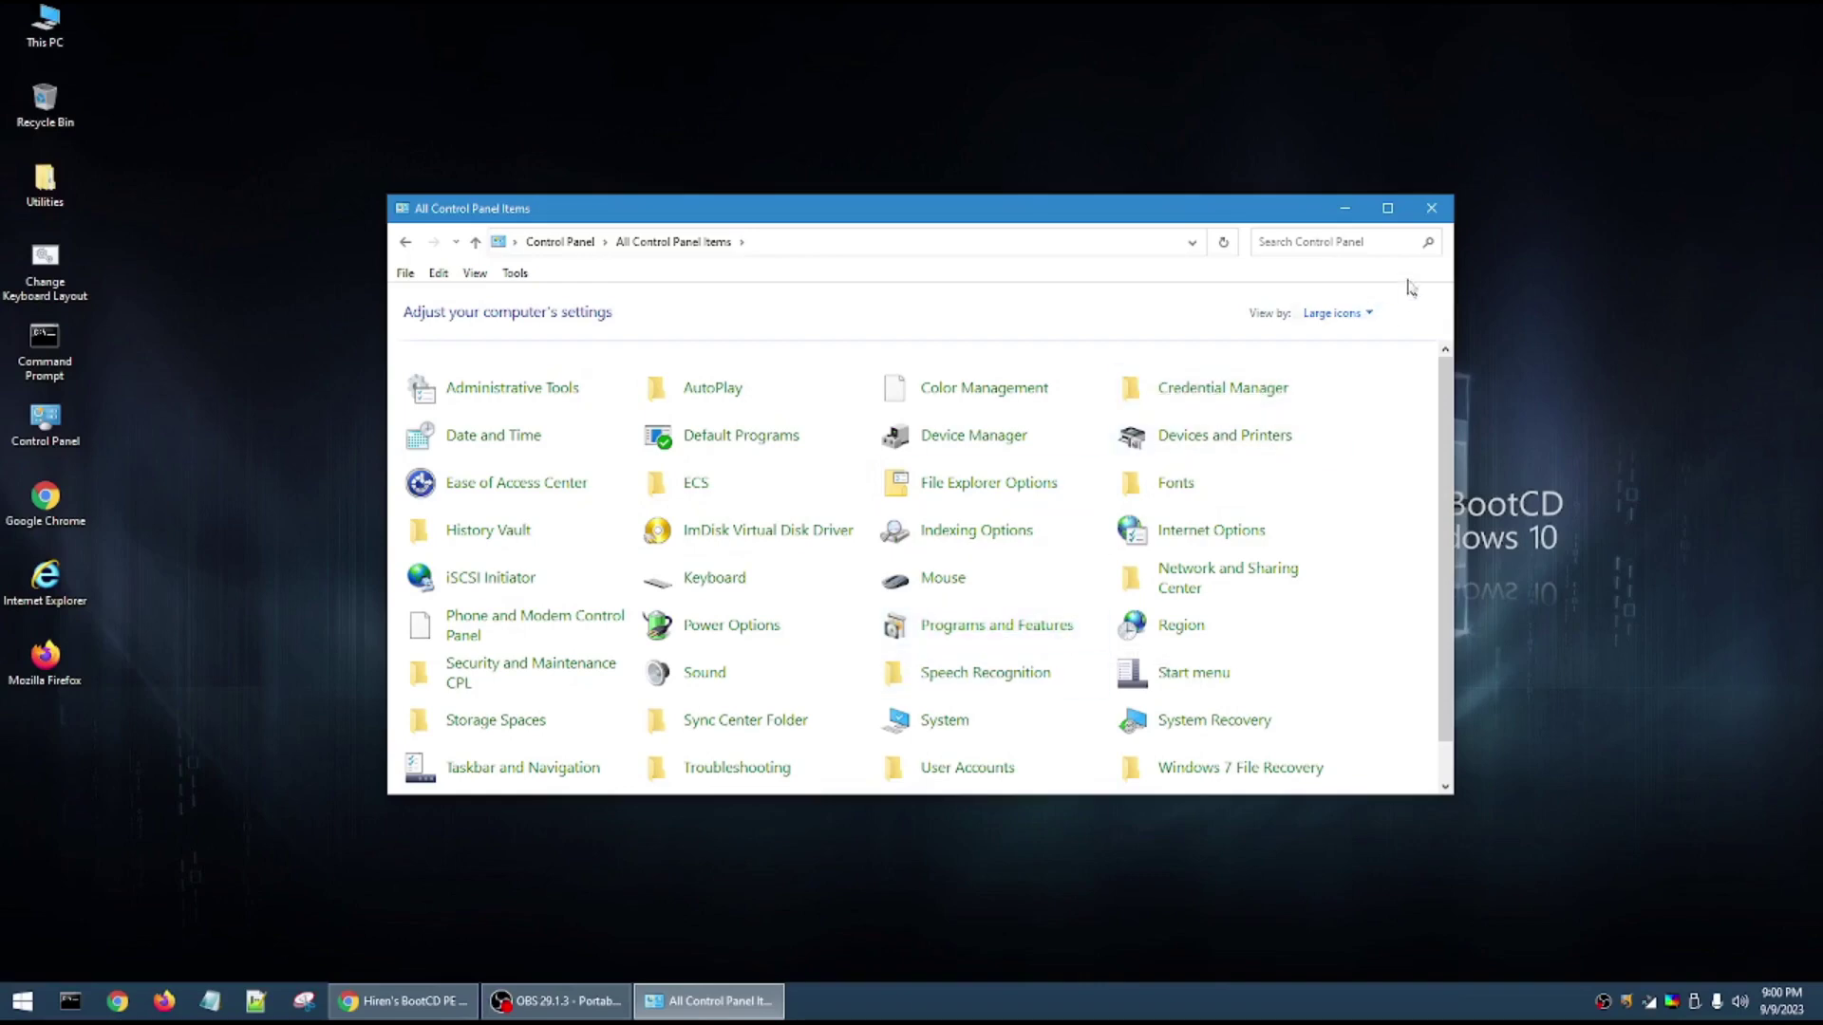
{"action": "left_click", "coordinate": [1431, 209]}
Step: Open Windows Explorer maximized, view the properties of the Verbatim (F:) drive, and close them
{"action": "left_click", "coordinate": [14, 1003]}
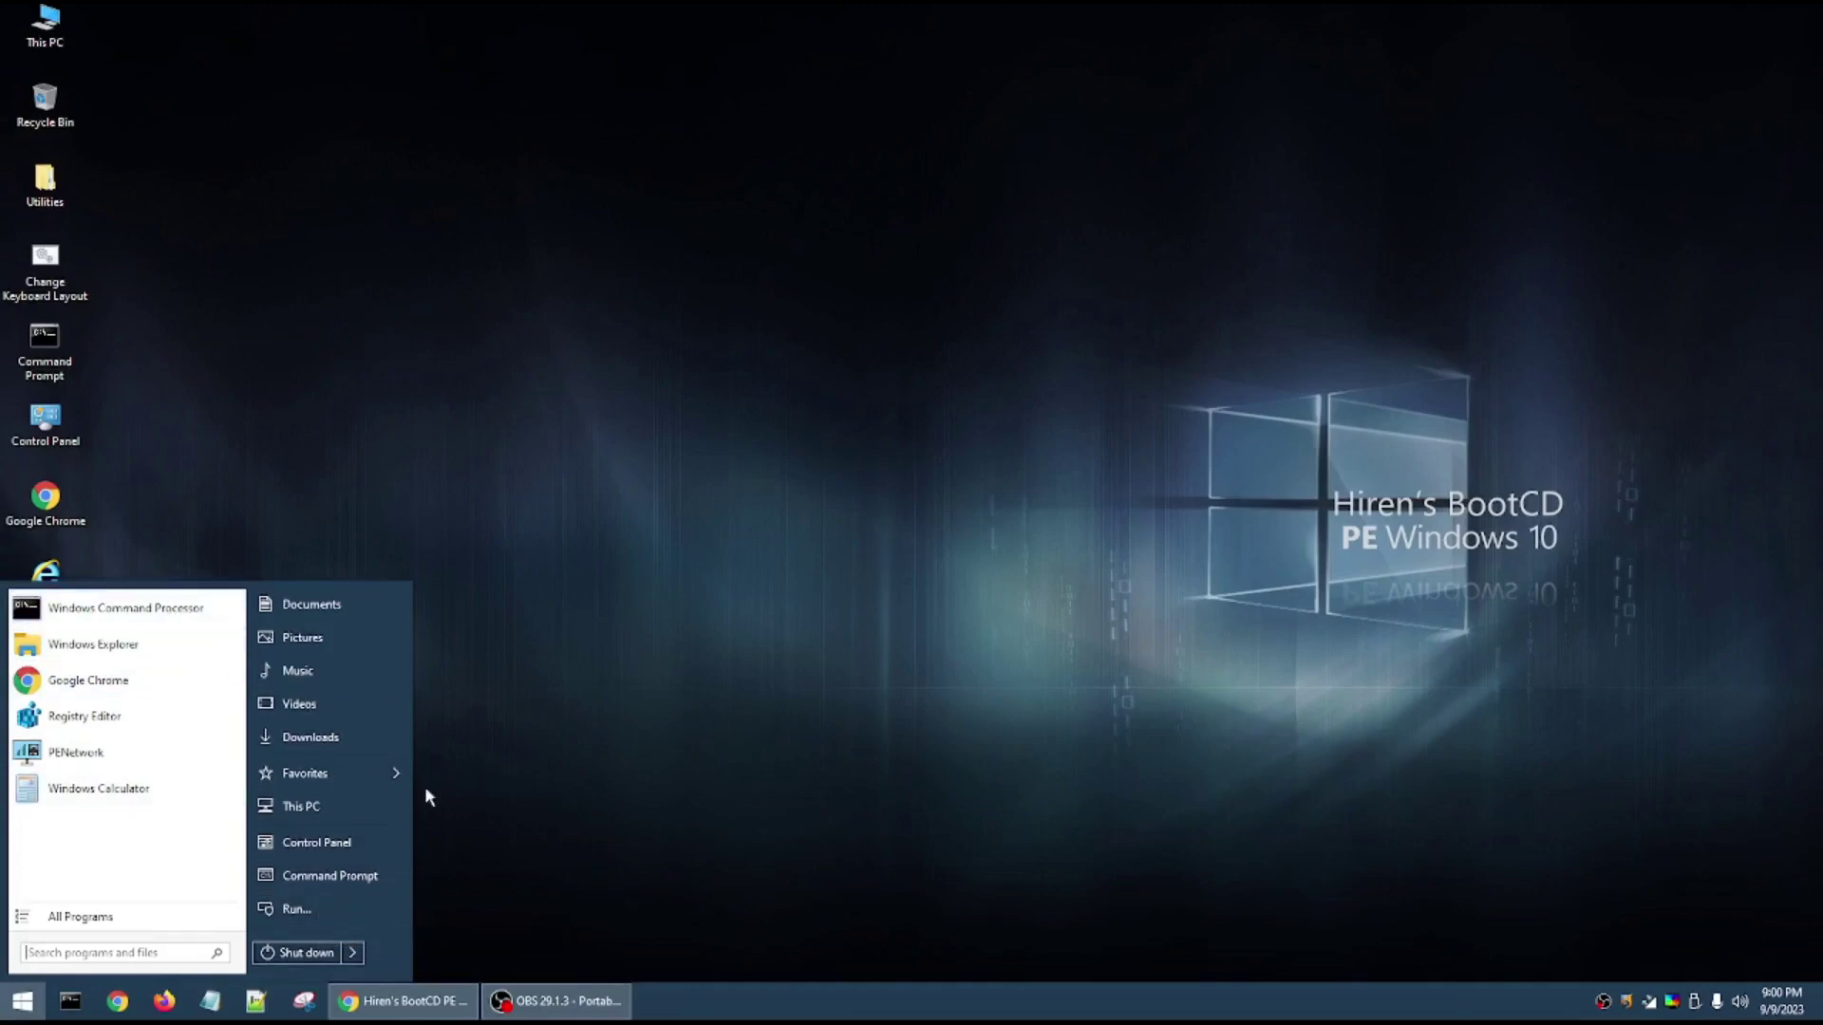
{"action": "left_click", "coordinate": [114, 646]}
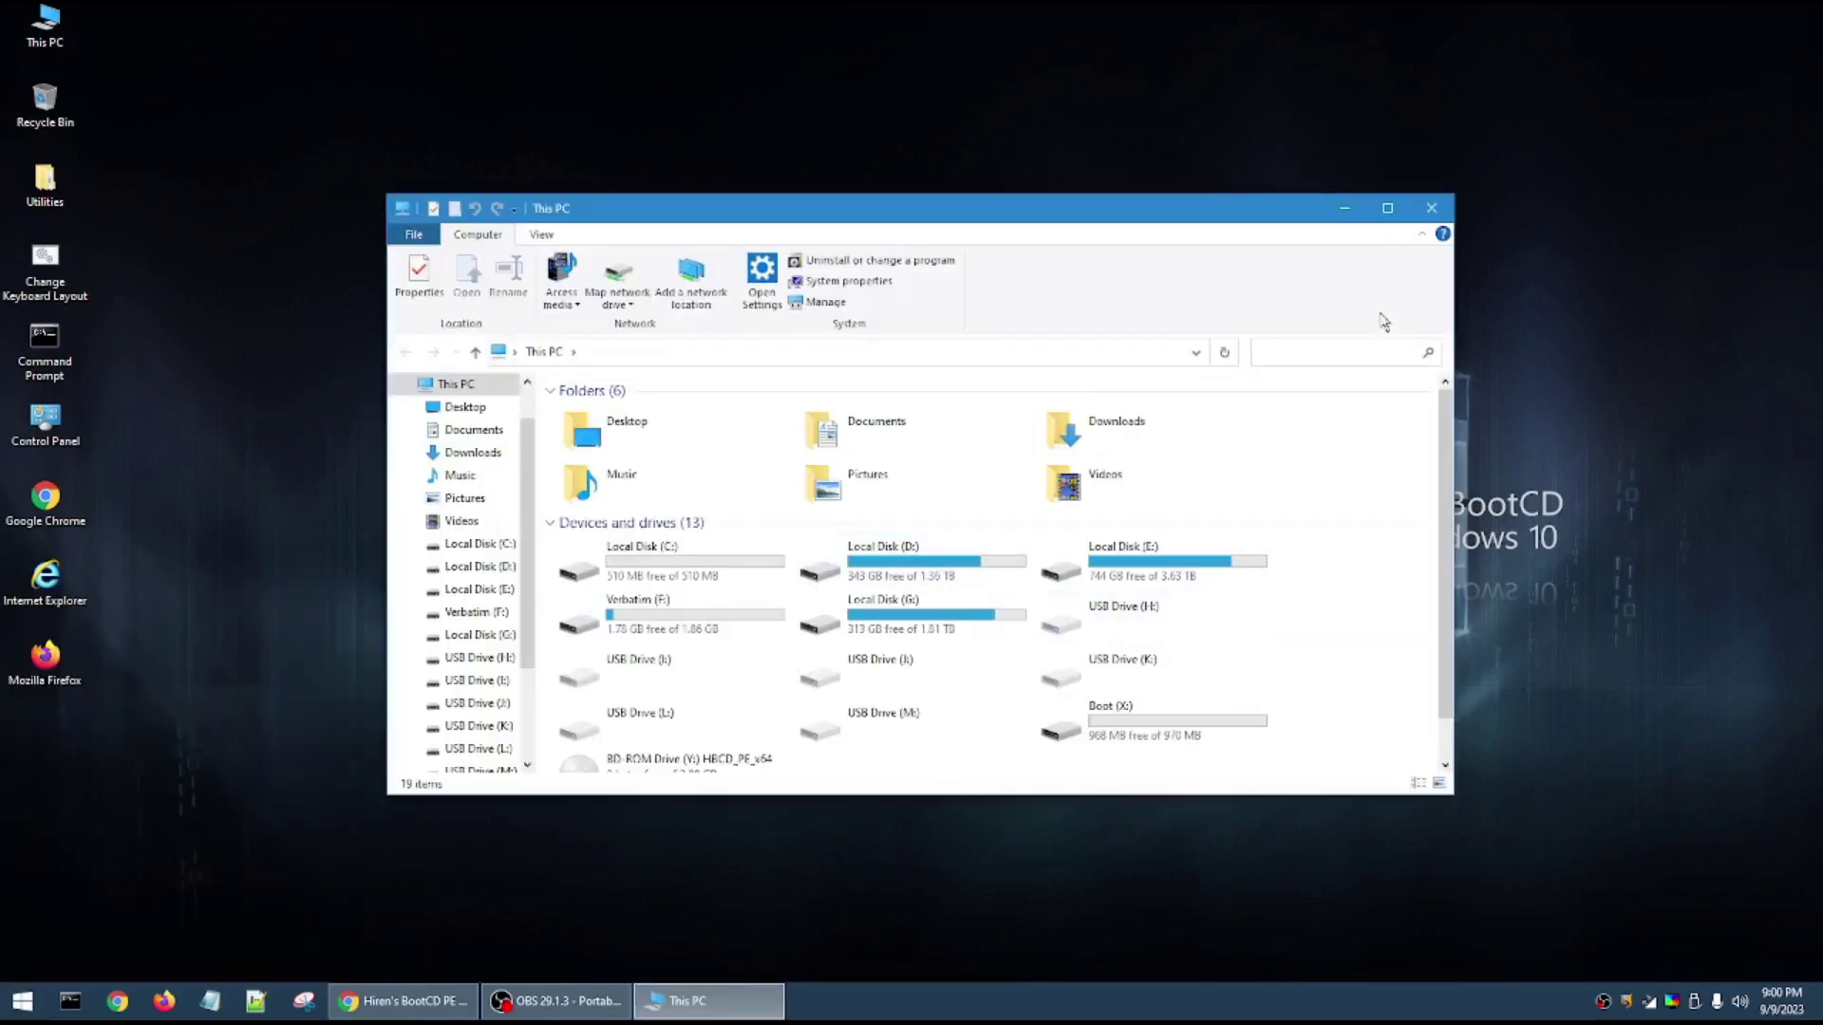
{"action": "left_click", "coordinate": [1387, 207]}
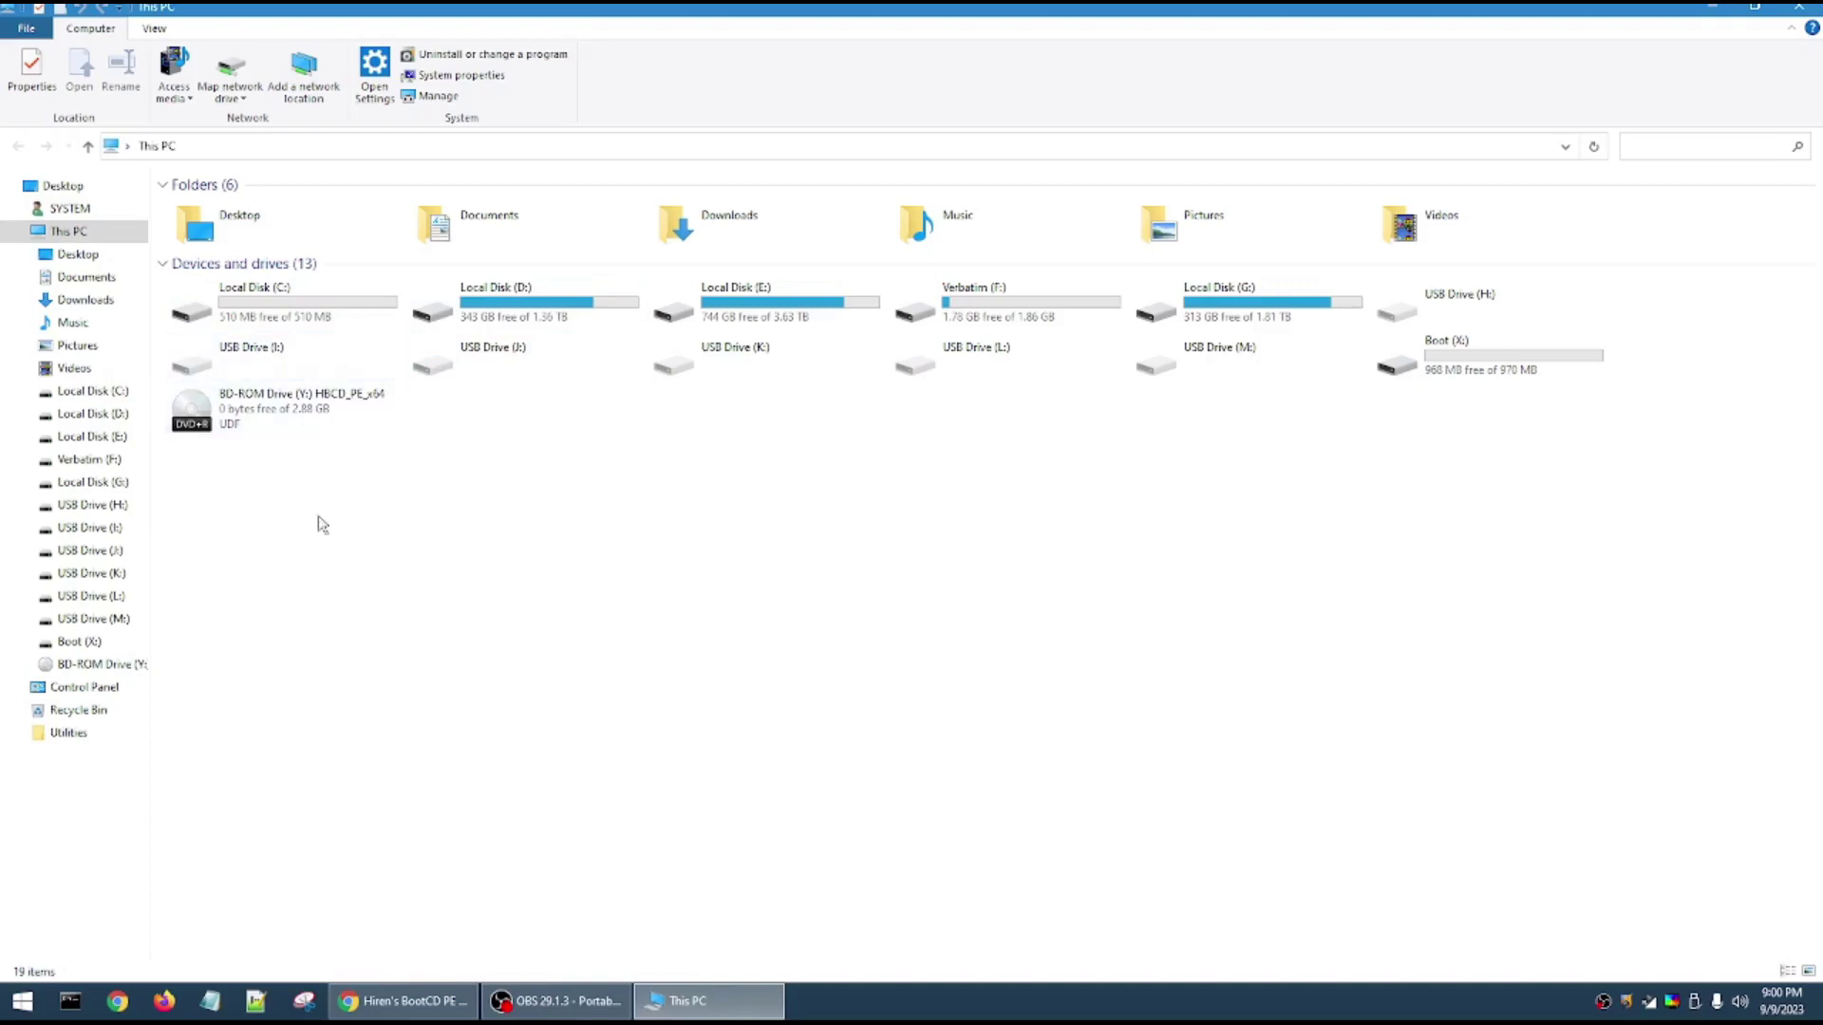
{"action": "right_click", "coordinate": [1012, 302]}
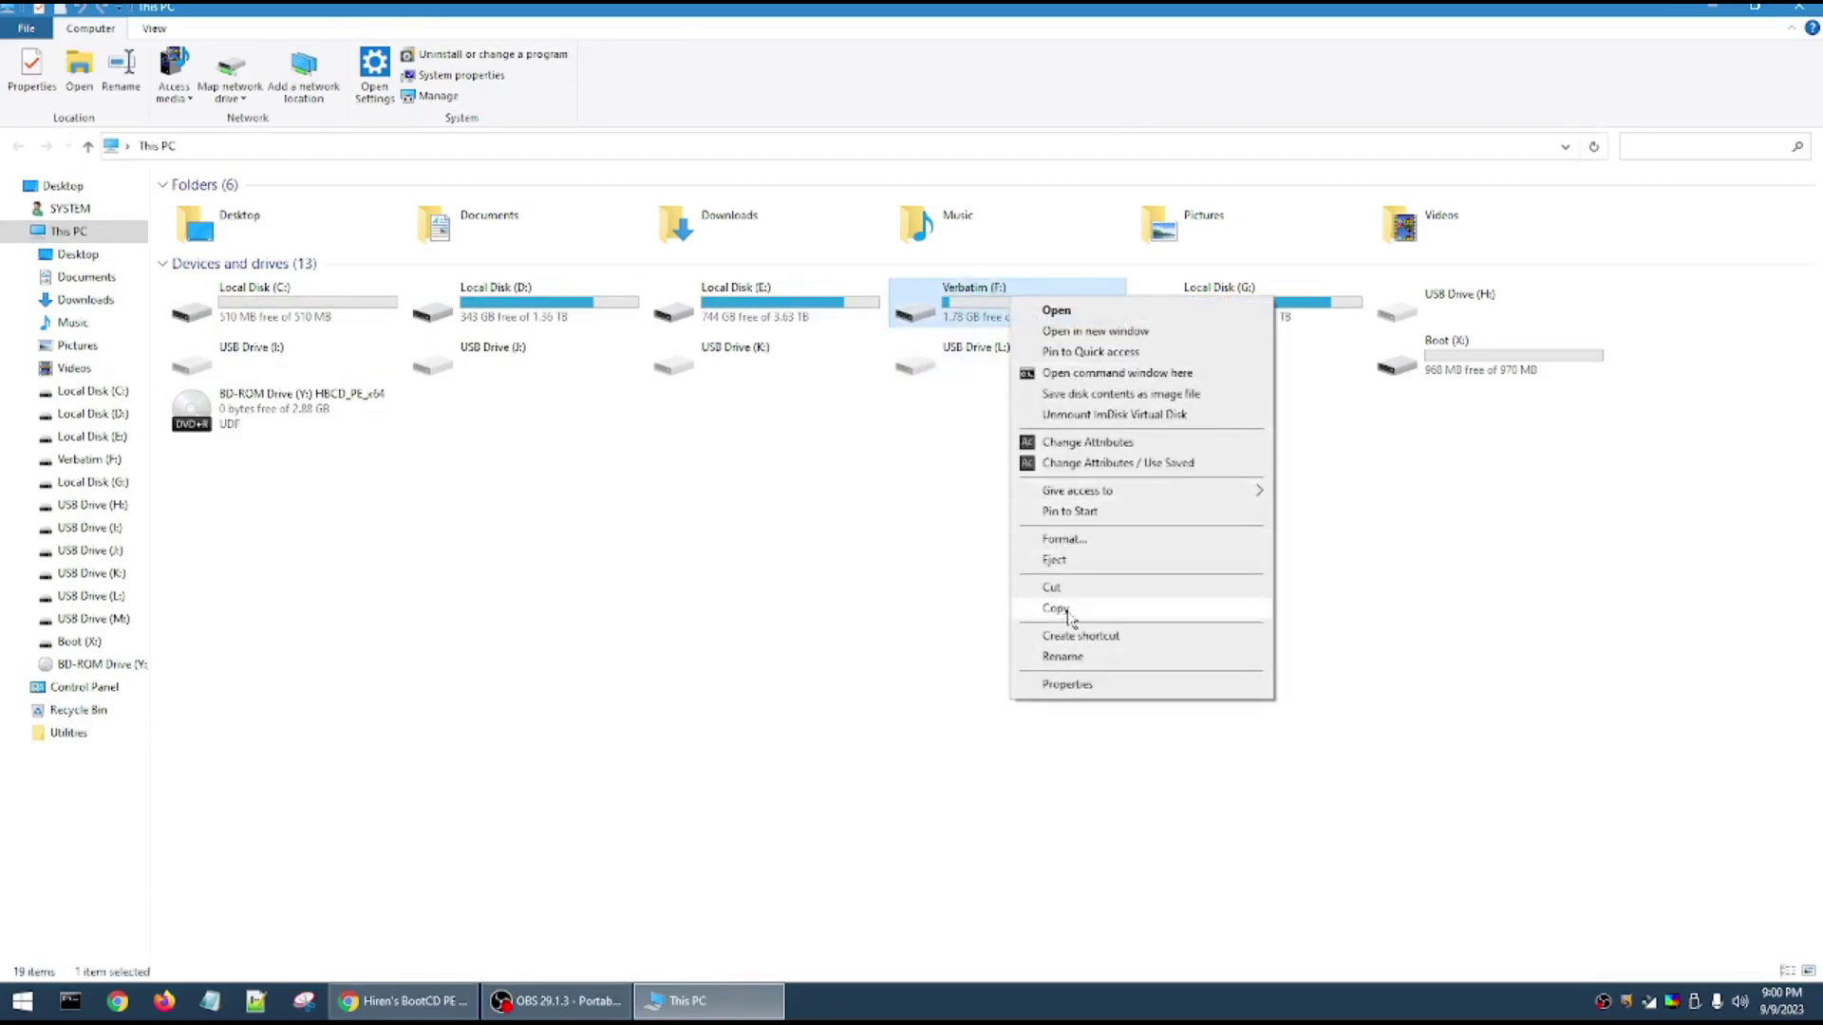
{"action": "left_click", "coordinate": [1089, 684]}
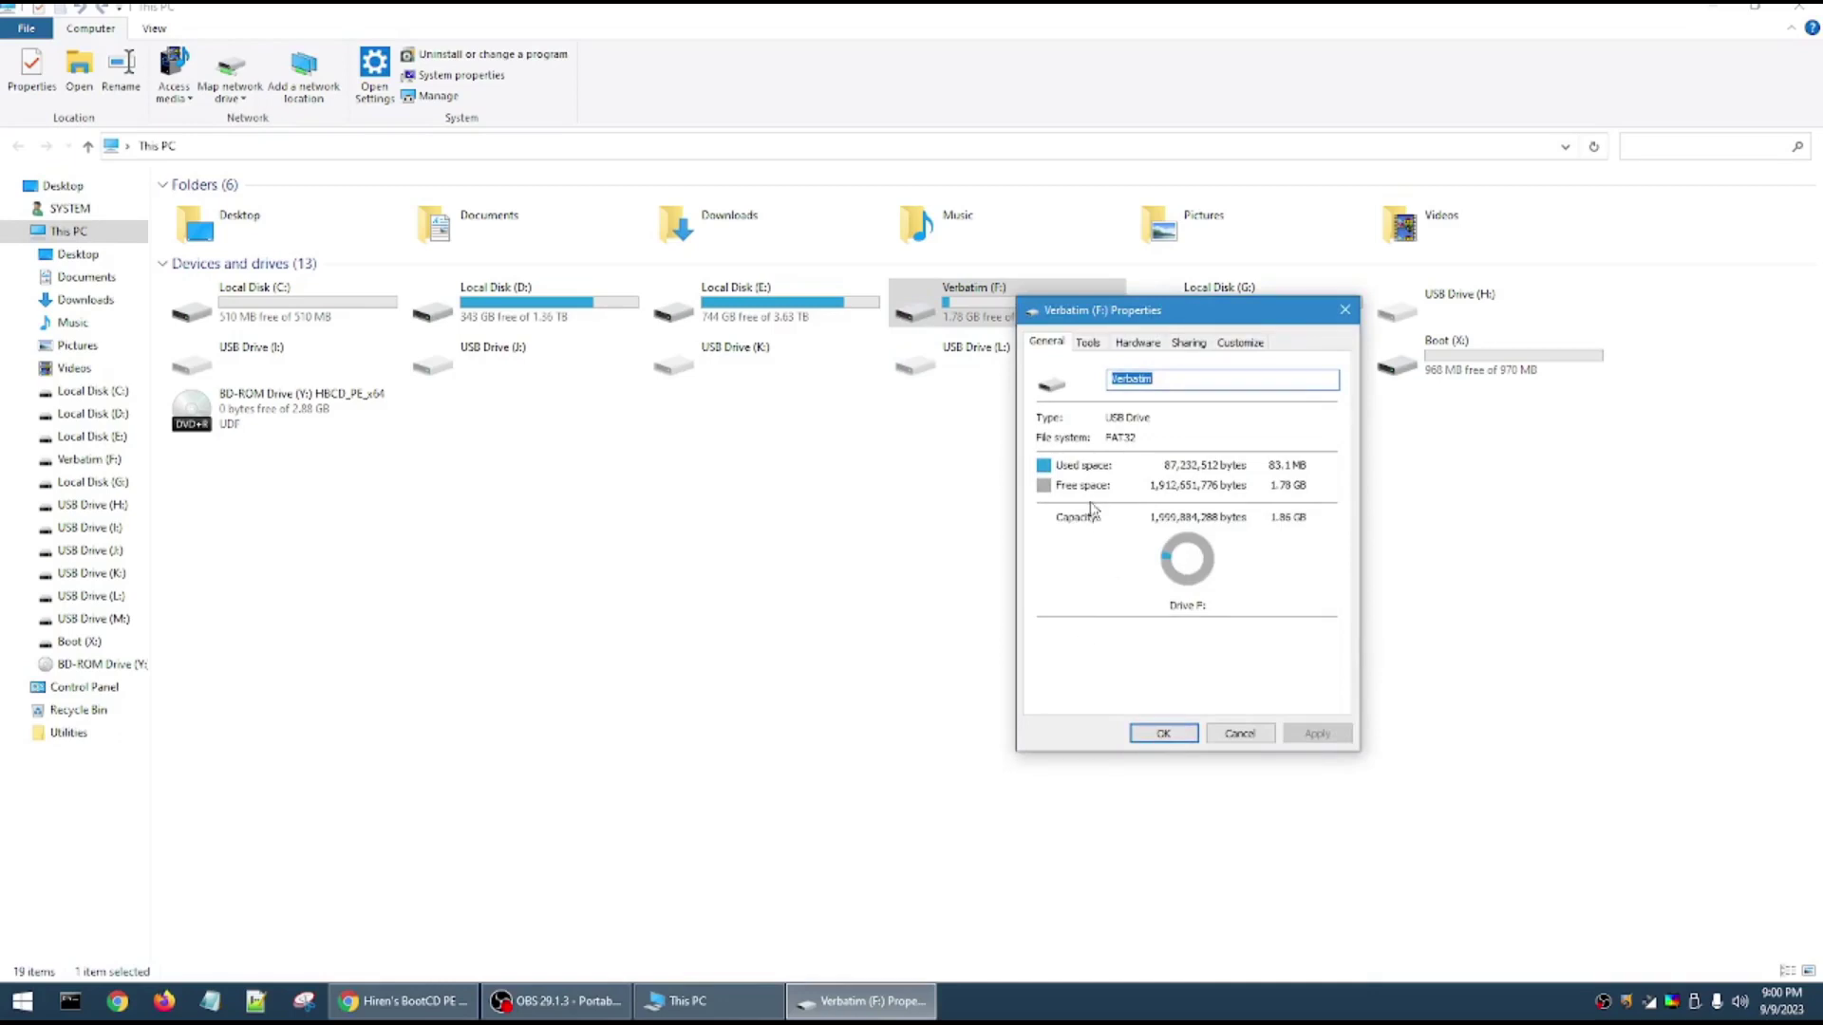
{"action": "left_click", "coordinate": [1345, 310]}
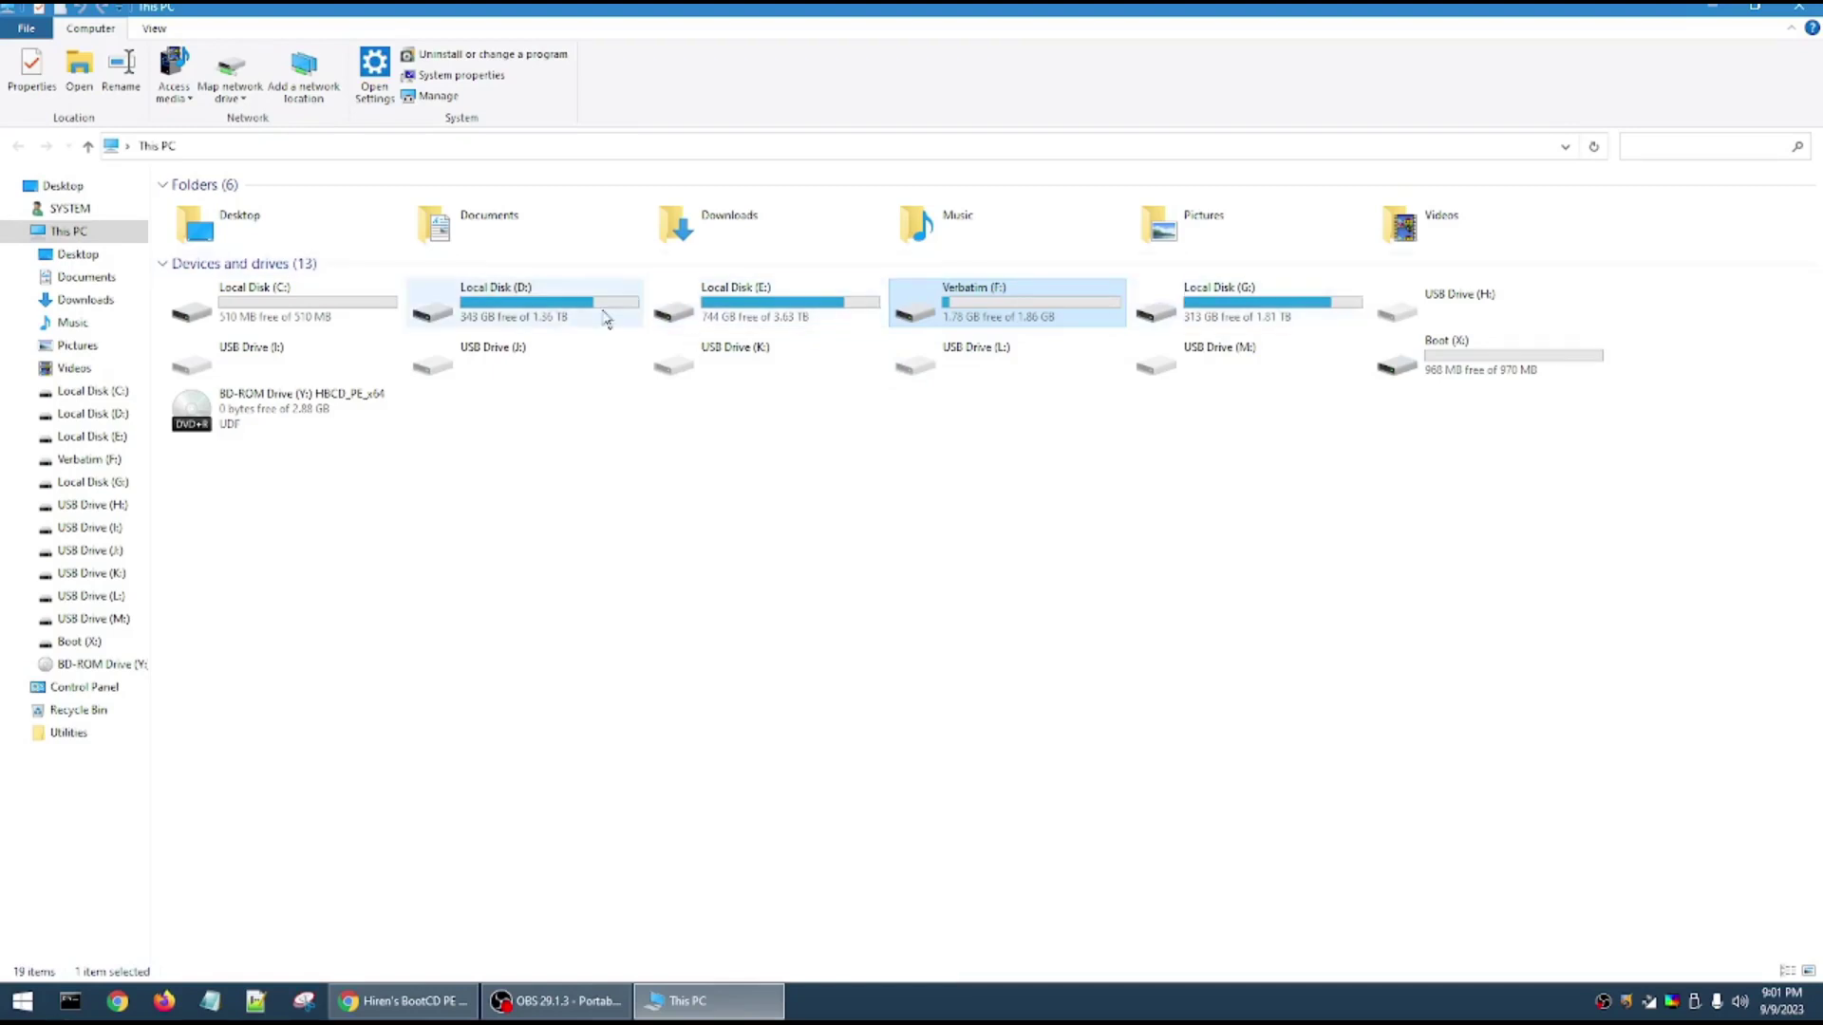
Step: Check the properties of Local Disk (D:), close them, and look over Local Disk (E:) and Local Disk (G:)
{"action": "right_click", "coordinate": [549, 310]}
{"action": "left_click", "coordinate": [617, 669]}
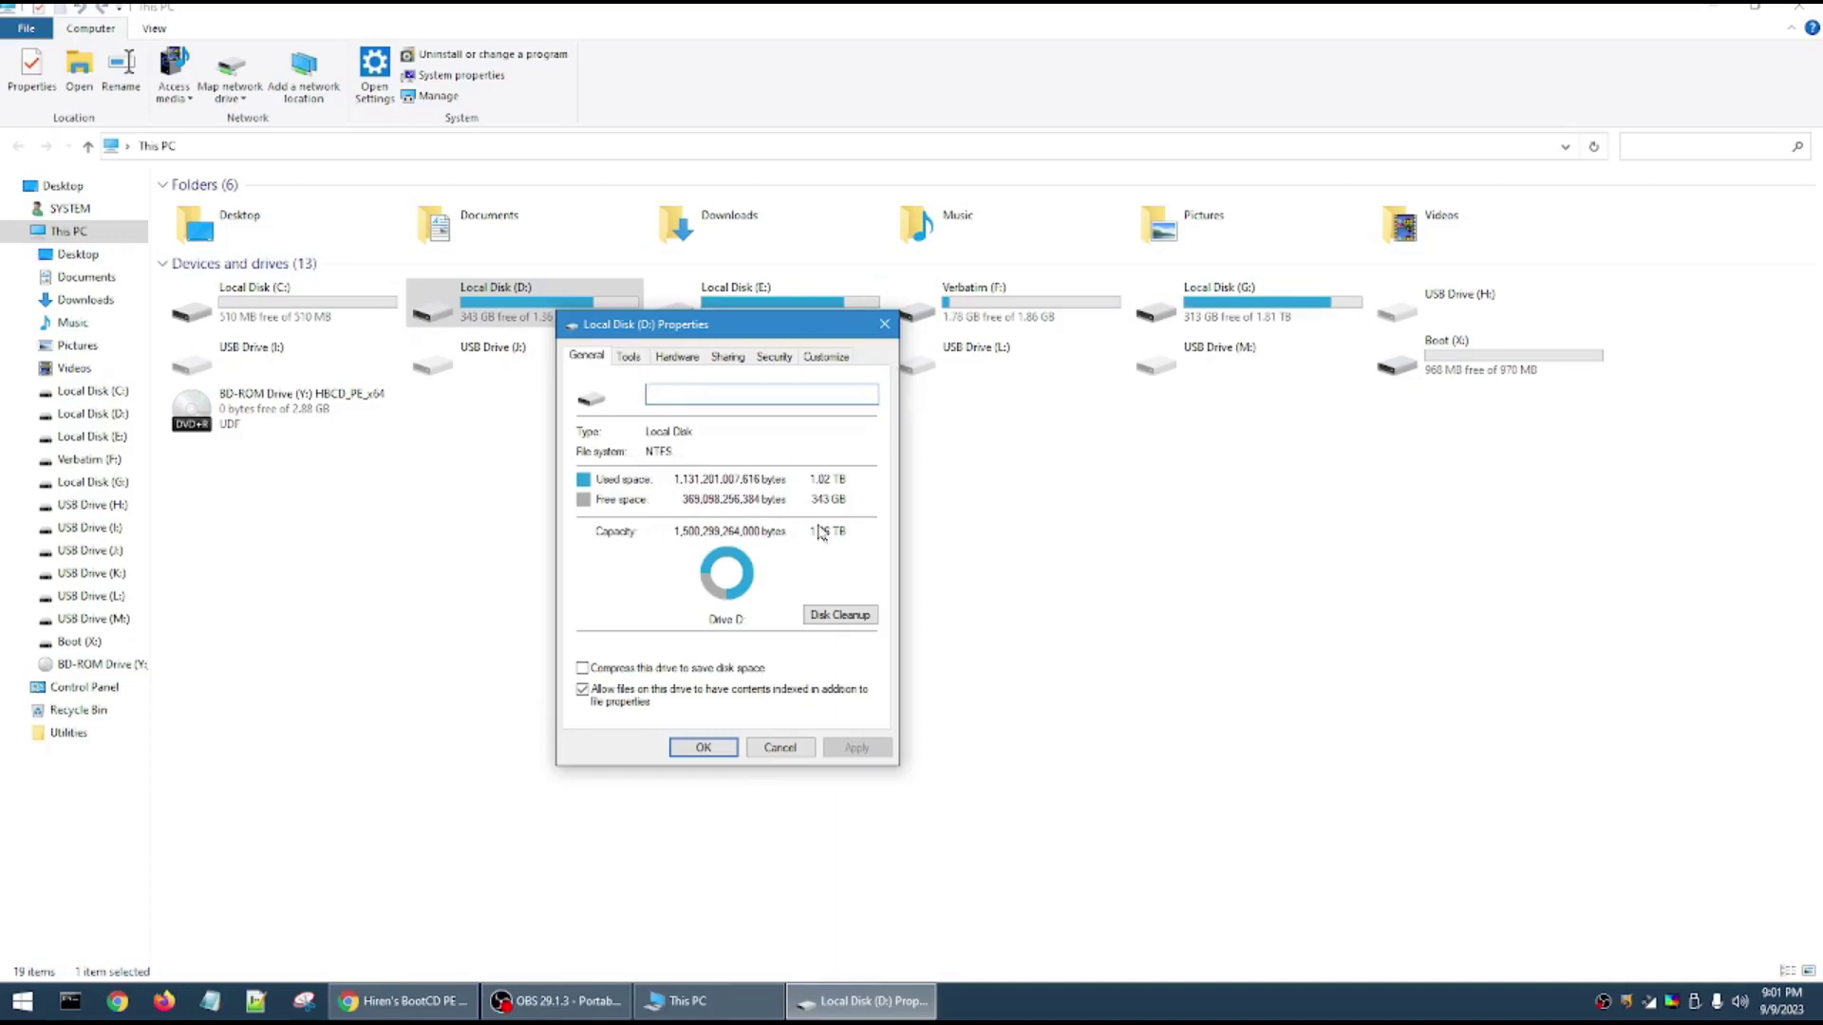
{"action": "left_click", "coordinate": [884, 323]}
{"action": "left_click", "coordinate": [781, 310]}
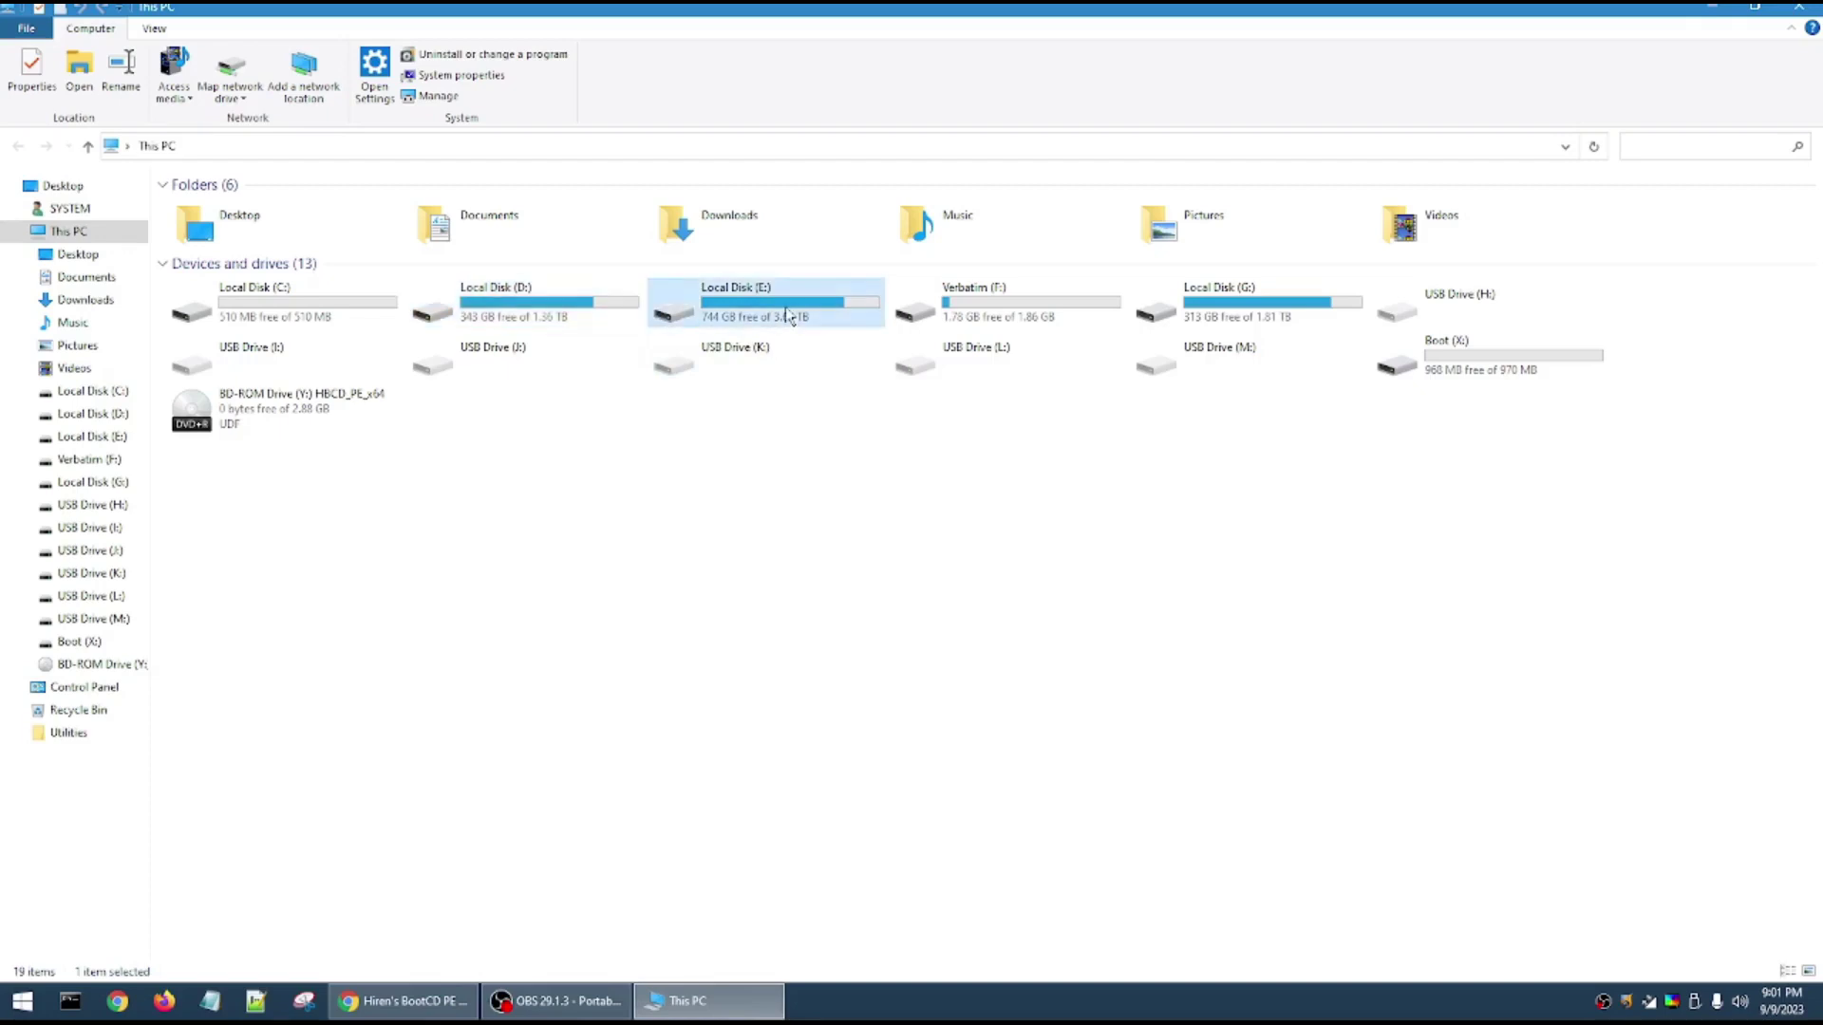
{"action": "left_click", "coordinate": [1288, 323]}
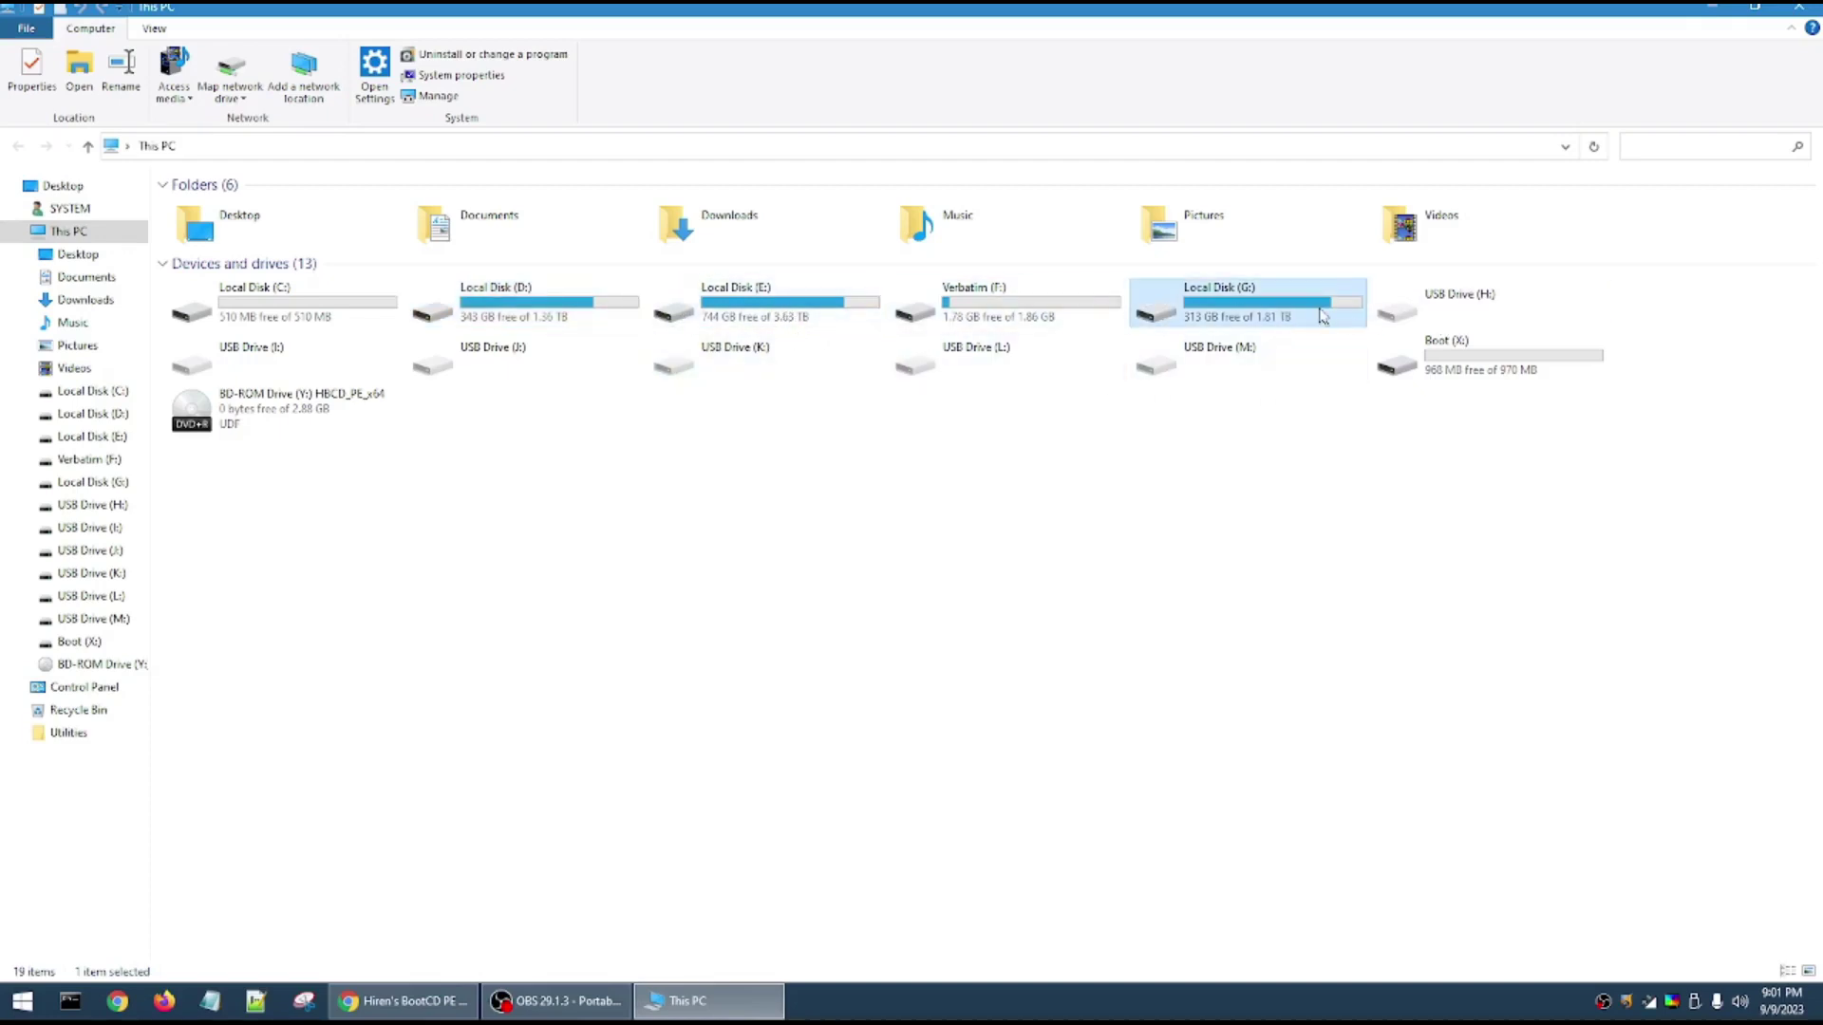
Step: Recheck the properties of the Verbatim (F:) drive, then close them and the This PC window
{"action": "right_click", "coordinate": [1071, 310]}
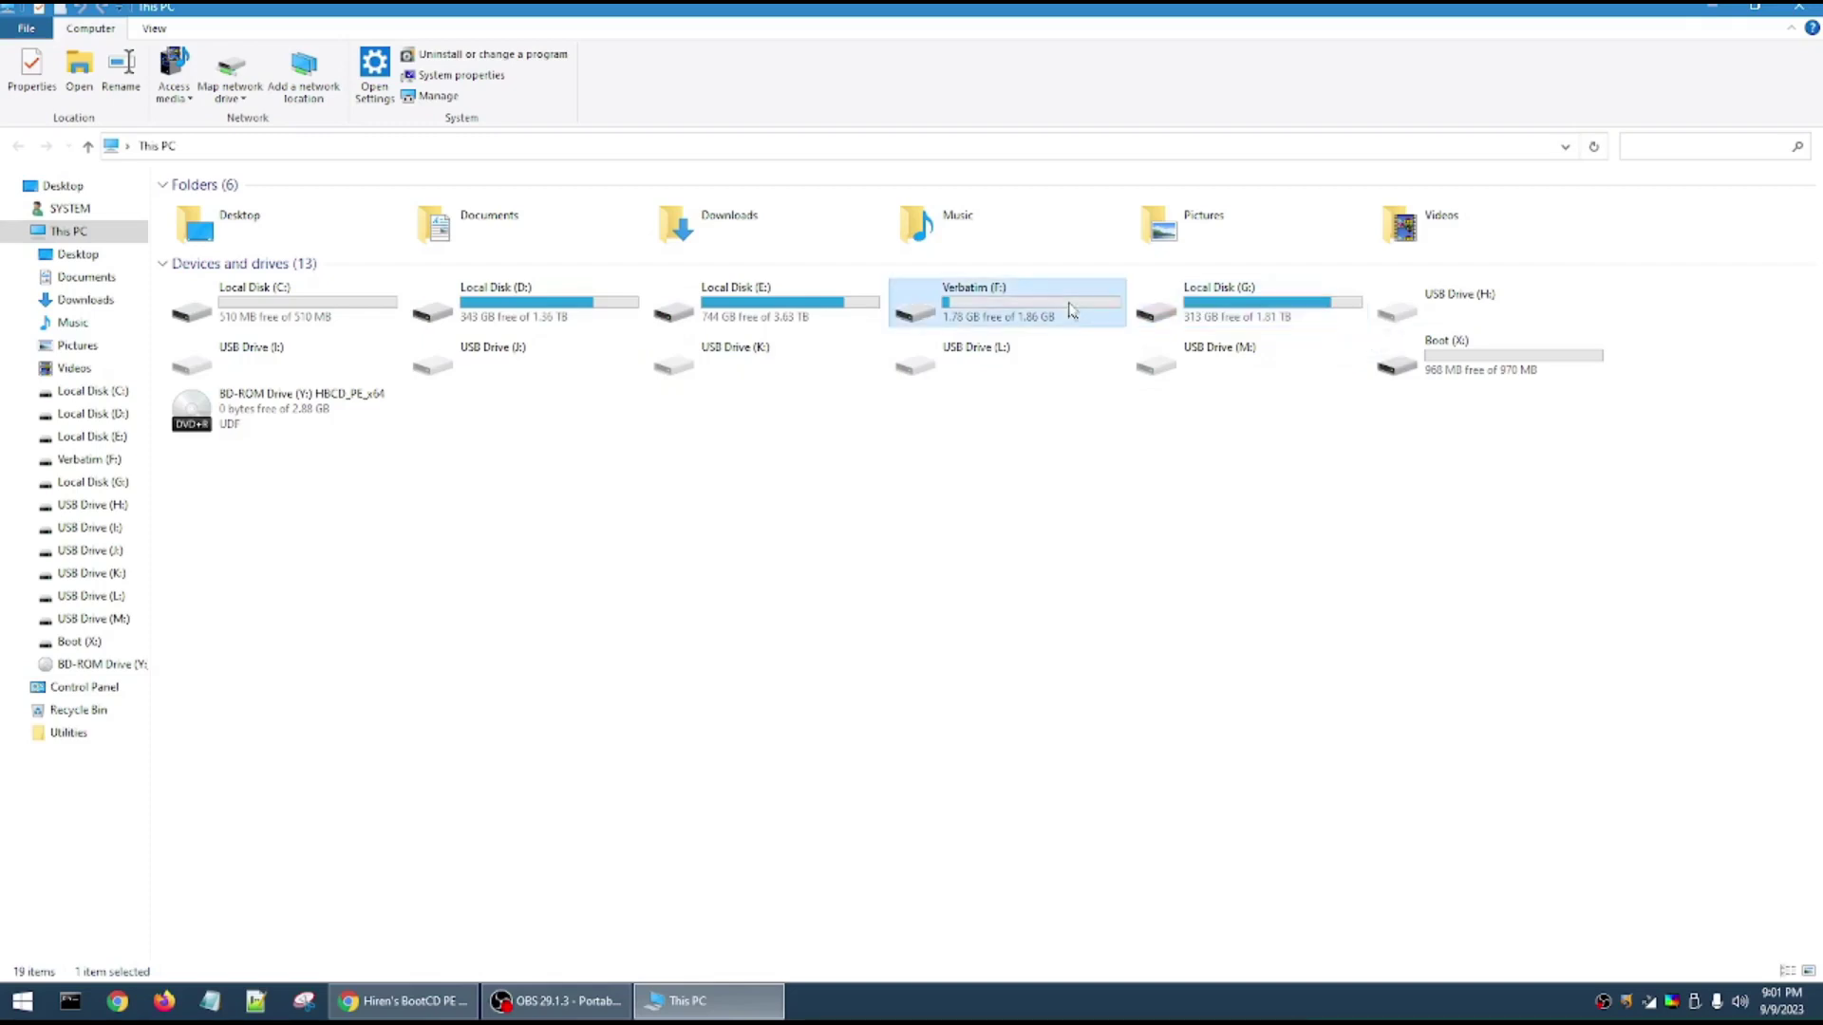
{"action": "left_click", "coordinate": [1123, 803]}
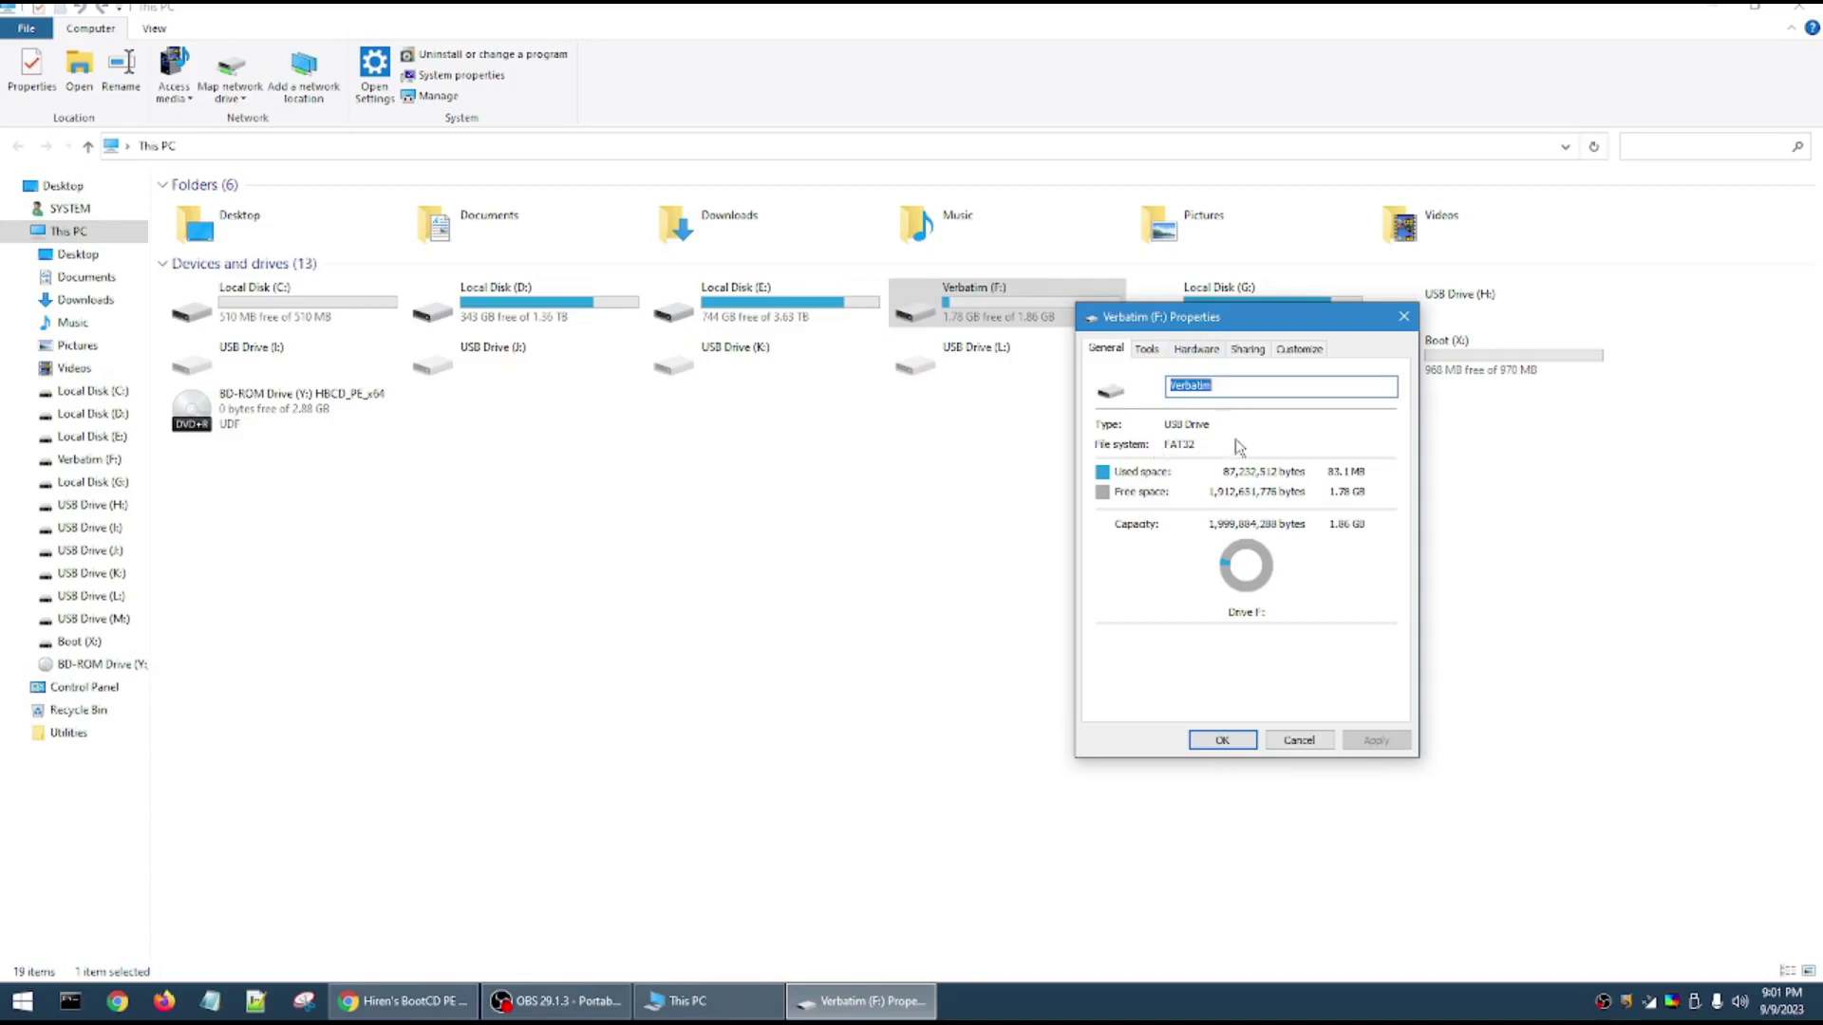
{"action": "left_click", "coordinate": [1404, 318]}
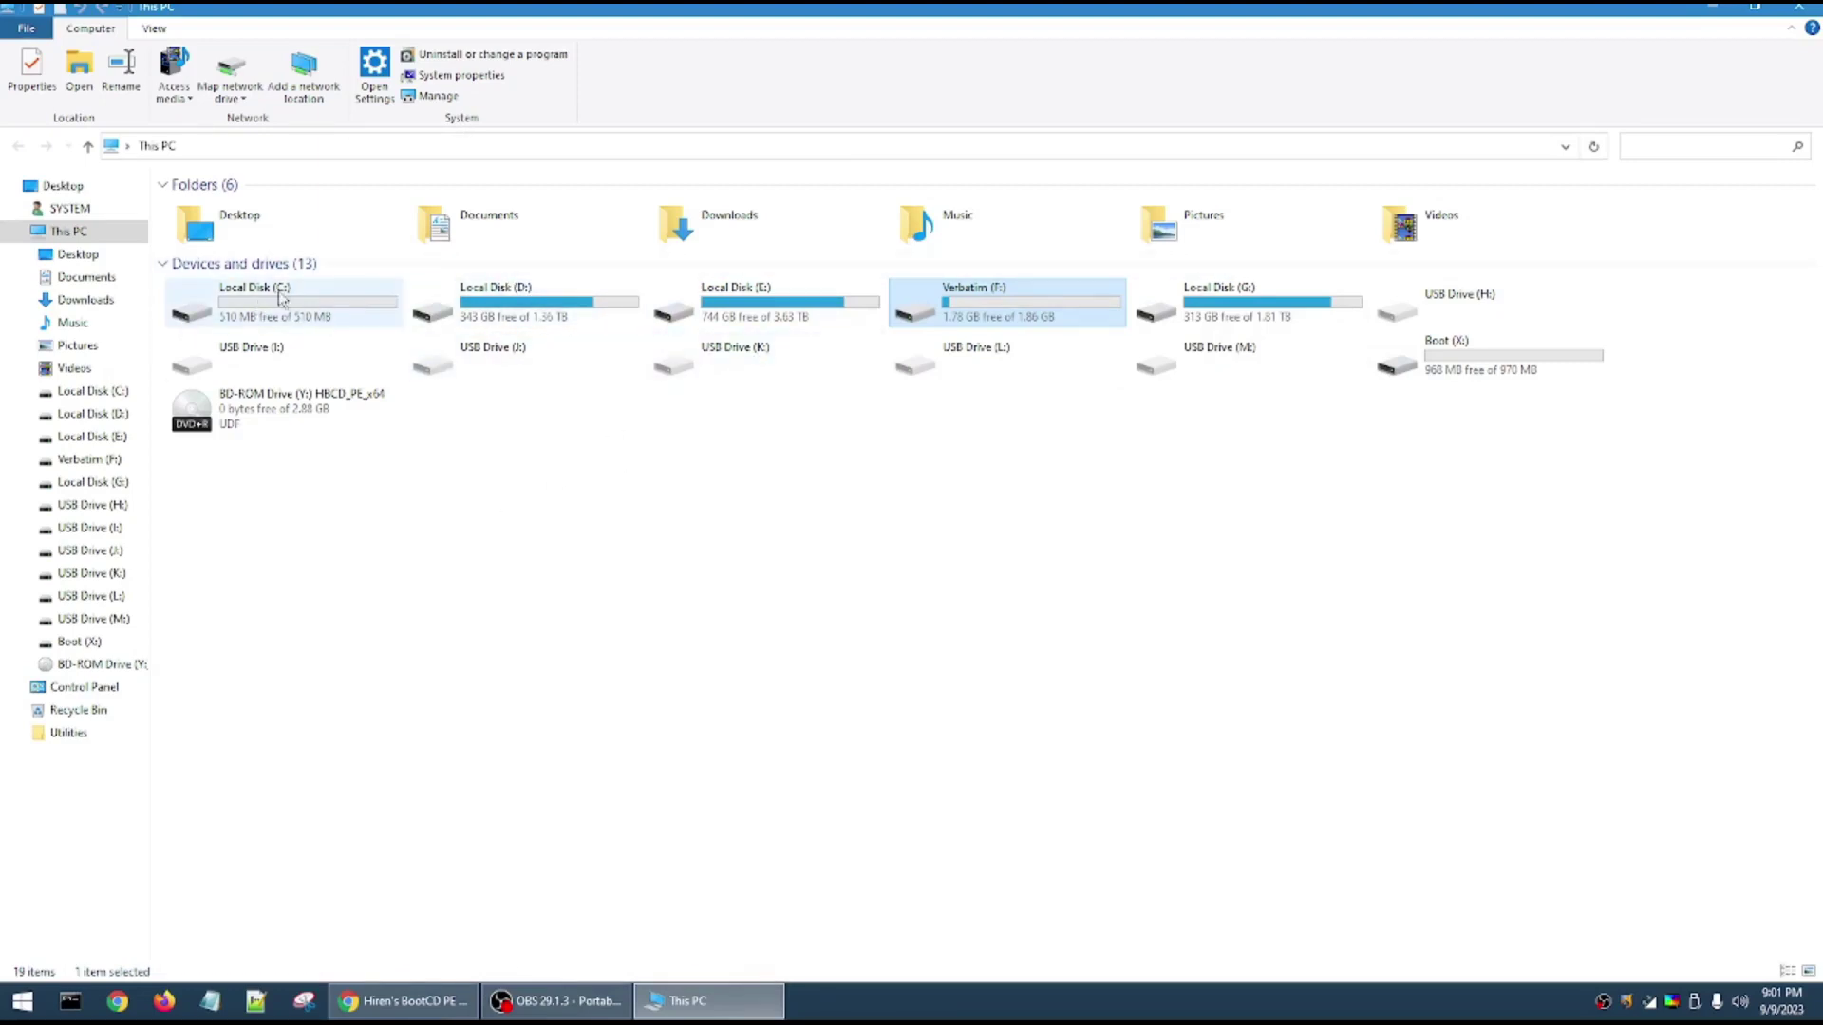
{"action": "mouse_move", "coordinate": [281, 298]}
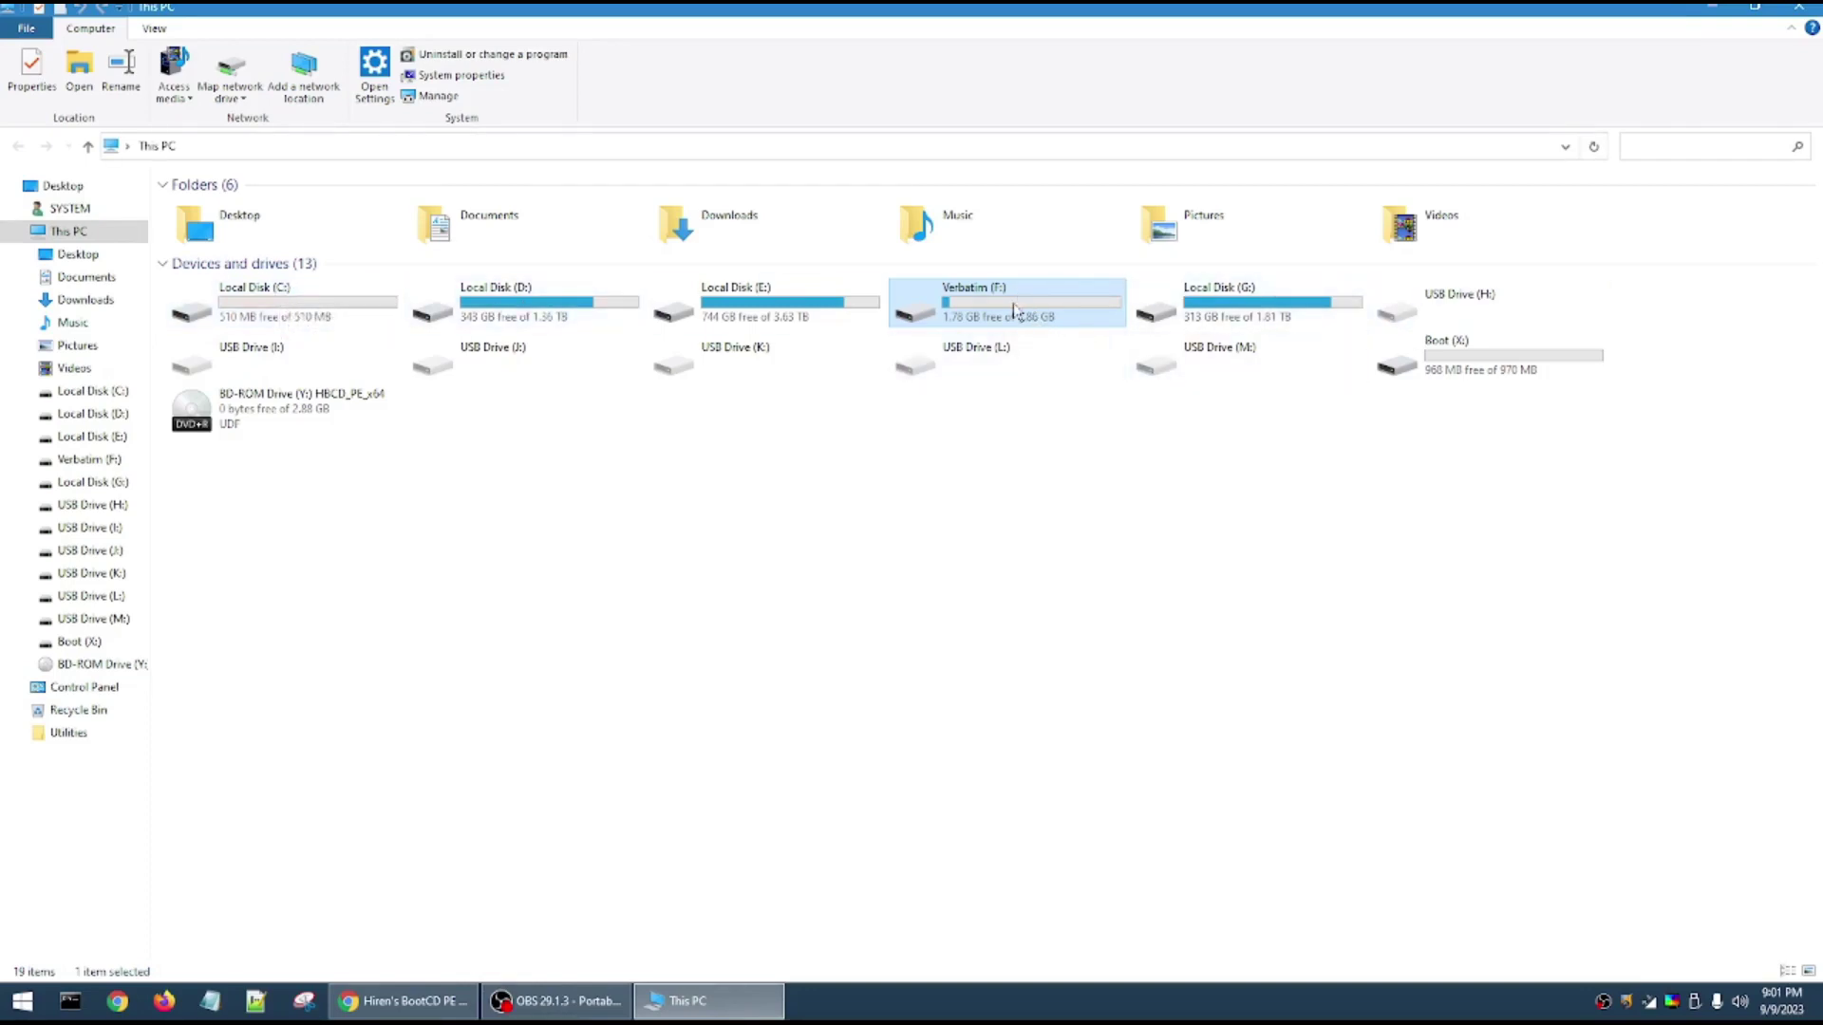
{"action": "mouse_move", "coordinate": [1014, 312]}
{"action": "left_click", "coordinate": [1800, 7]}
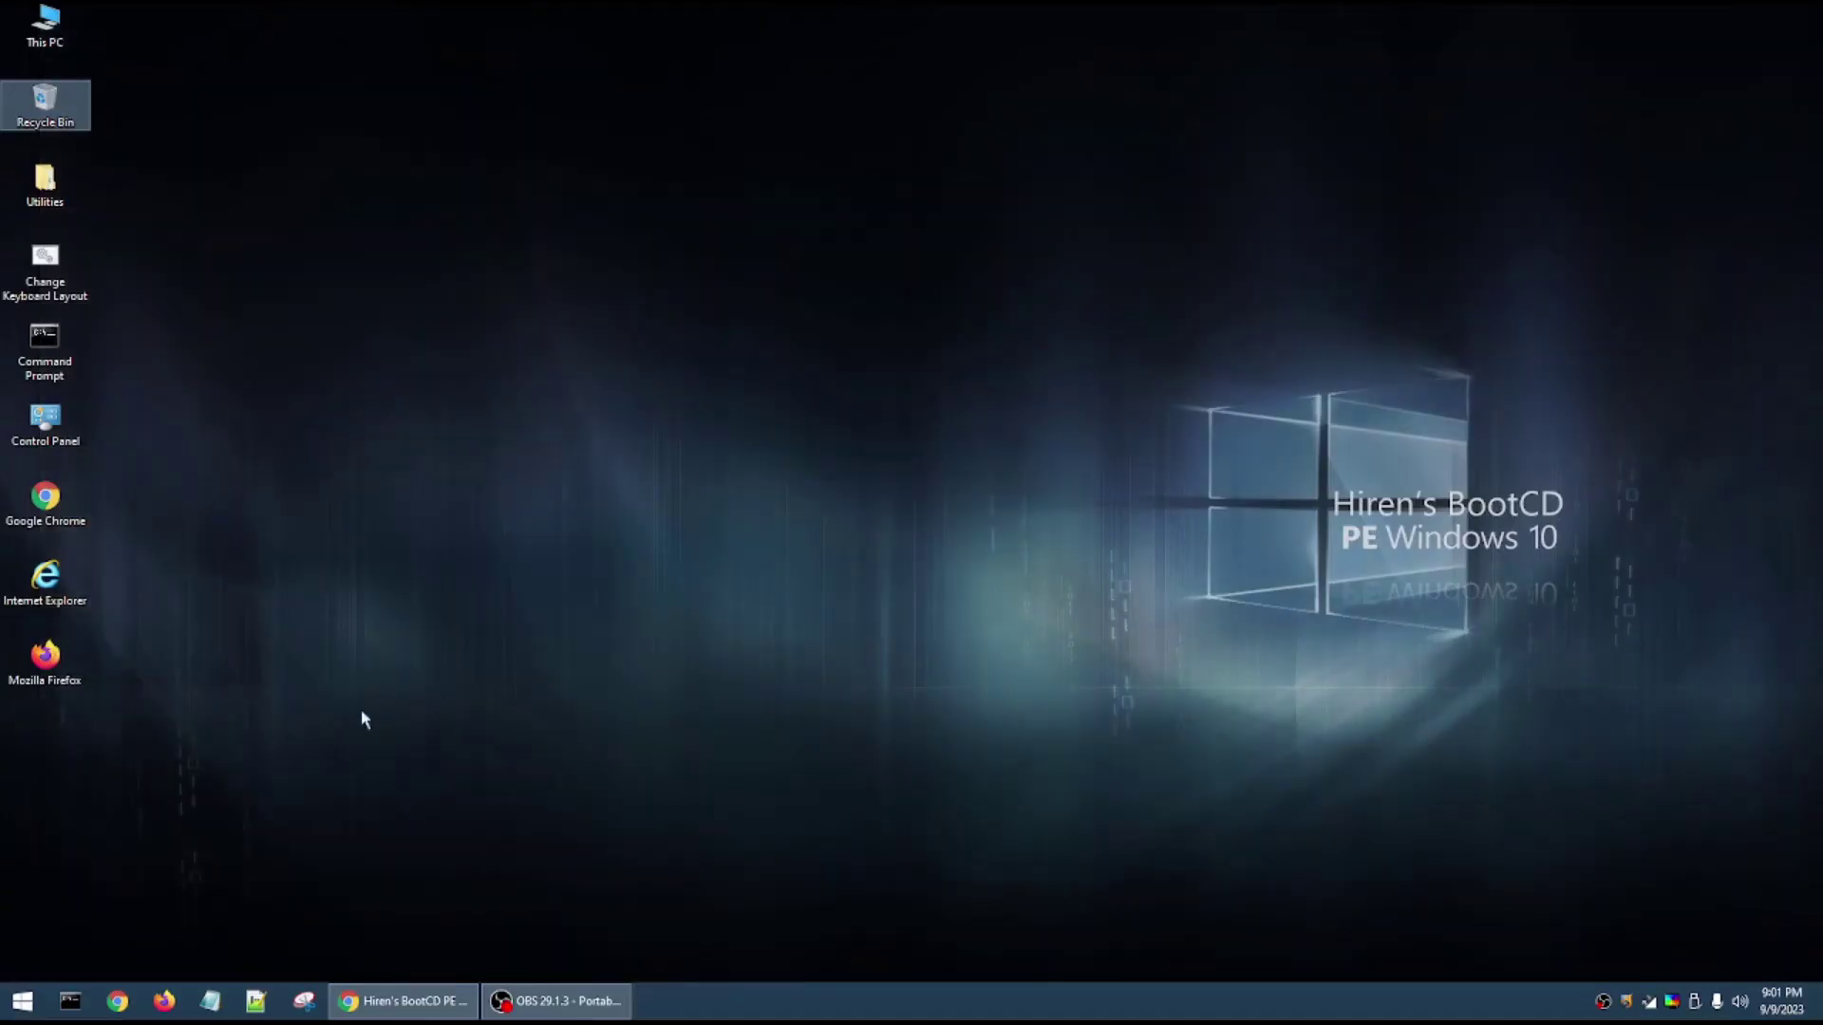
Step: Run Windows Command Processor as administrator and move its window to the middle of the desktop
{"action": "left_click", "coordinate": [22, 1001]}
{"action": "right_click", "coordinate": [162, 615]}
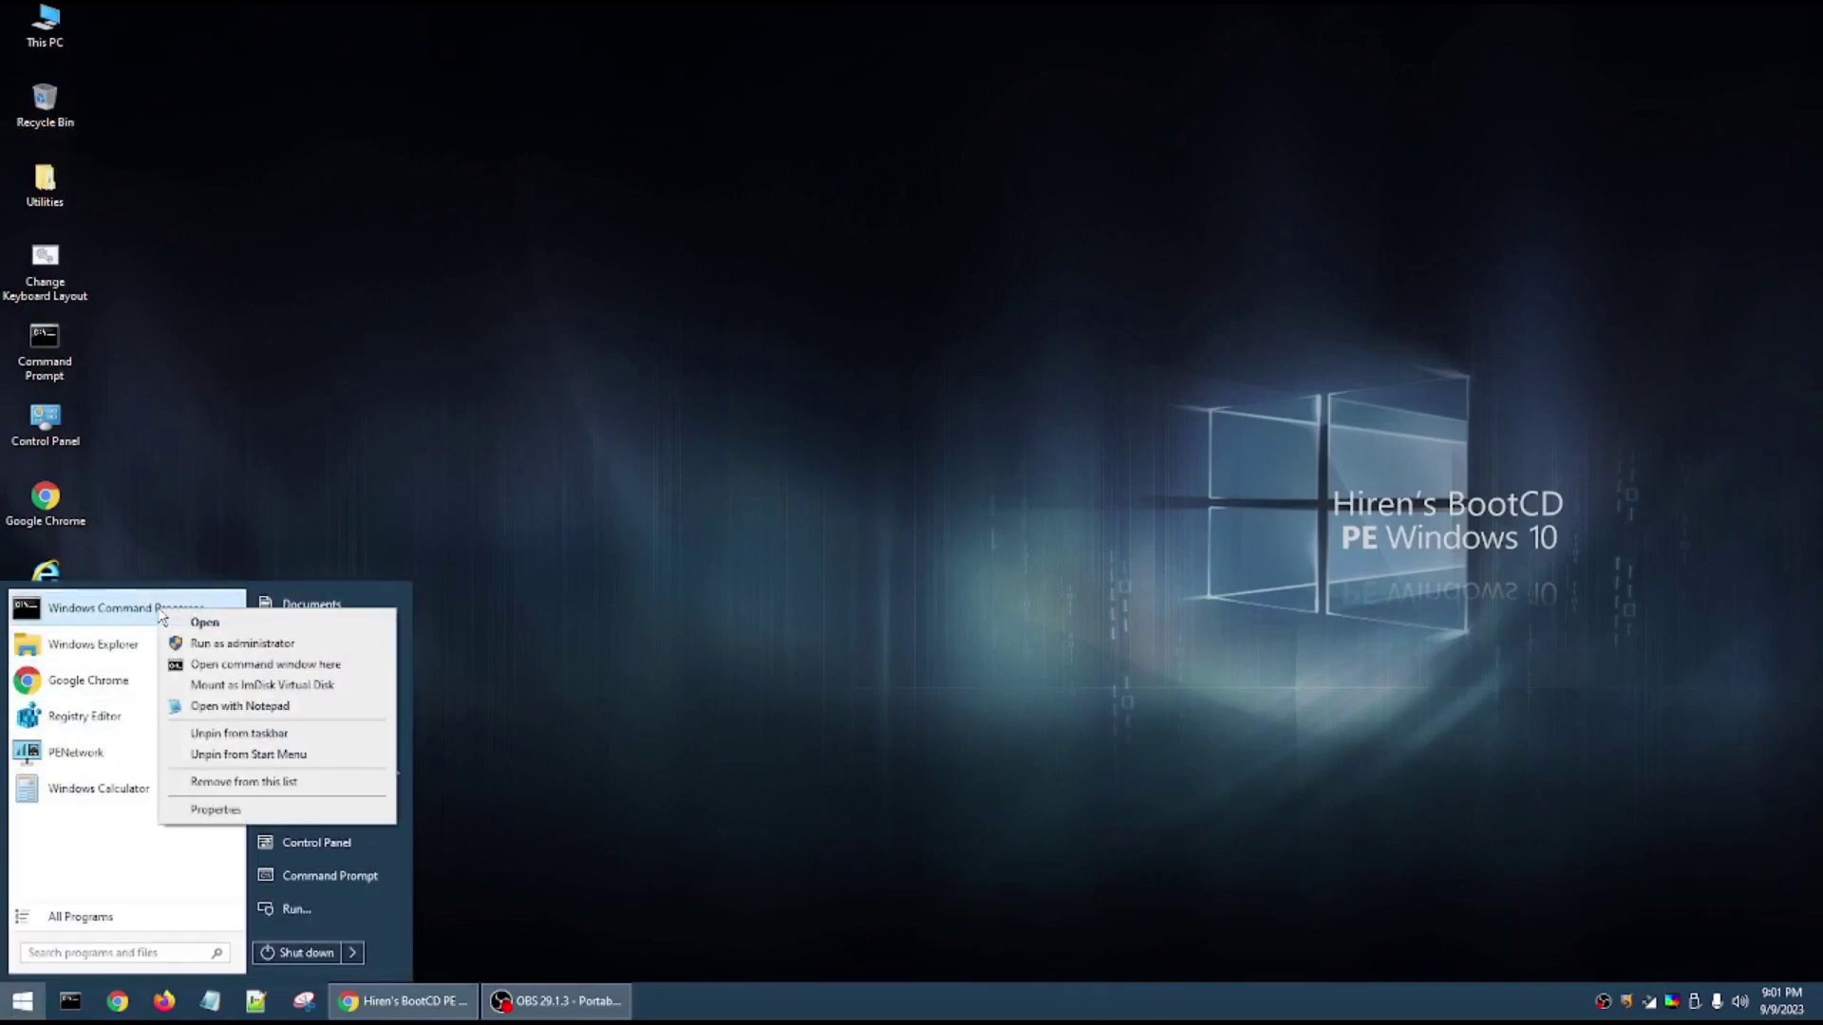
{"action": "left_click", "coordinate": [228, 644]}
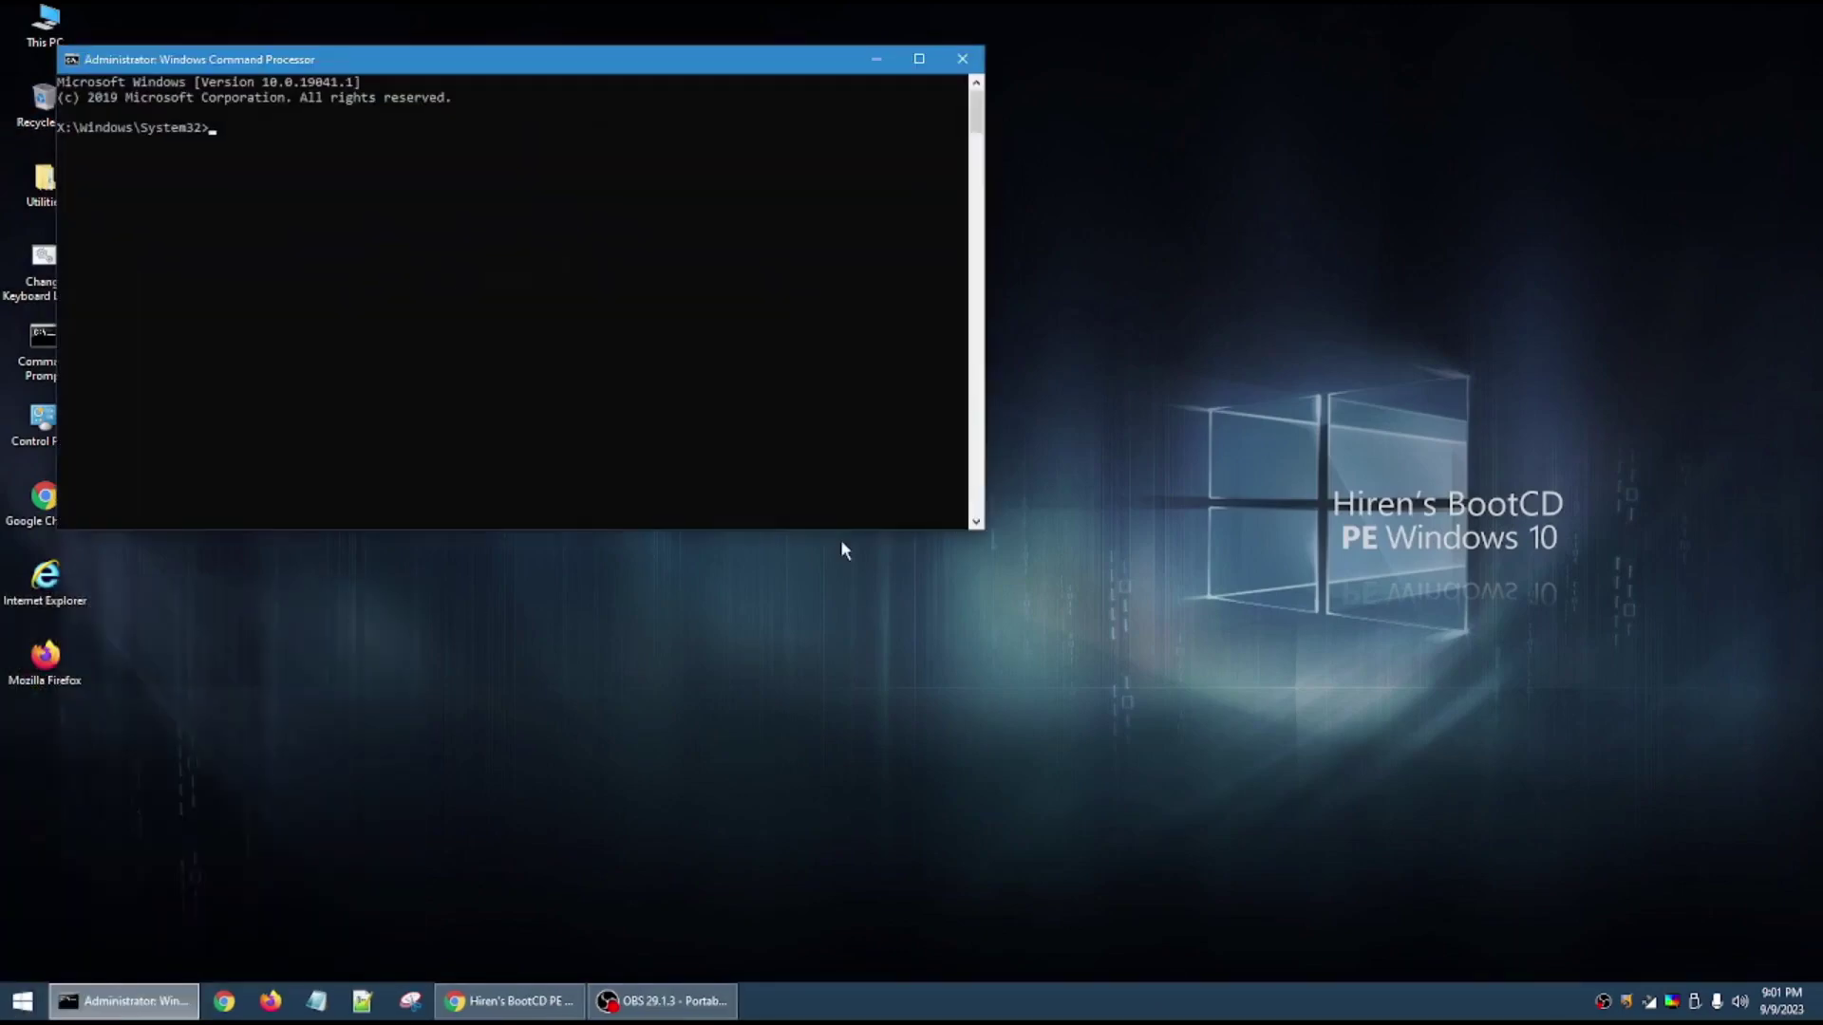
{"action": "left_click_drag", "start_coordinate": [532, 64], "coordinate": [947, 228]}
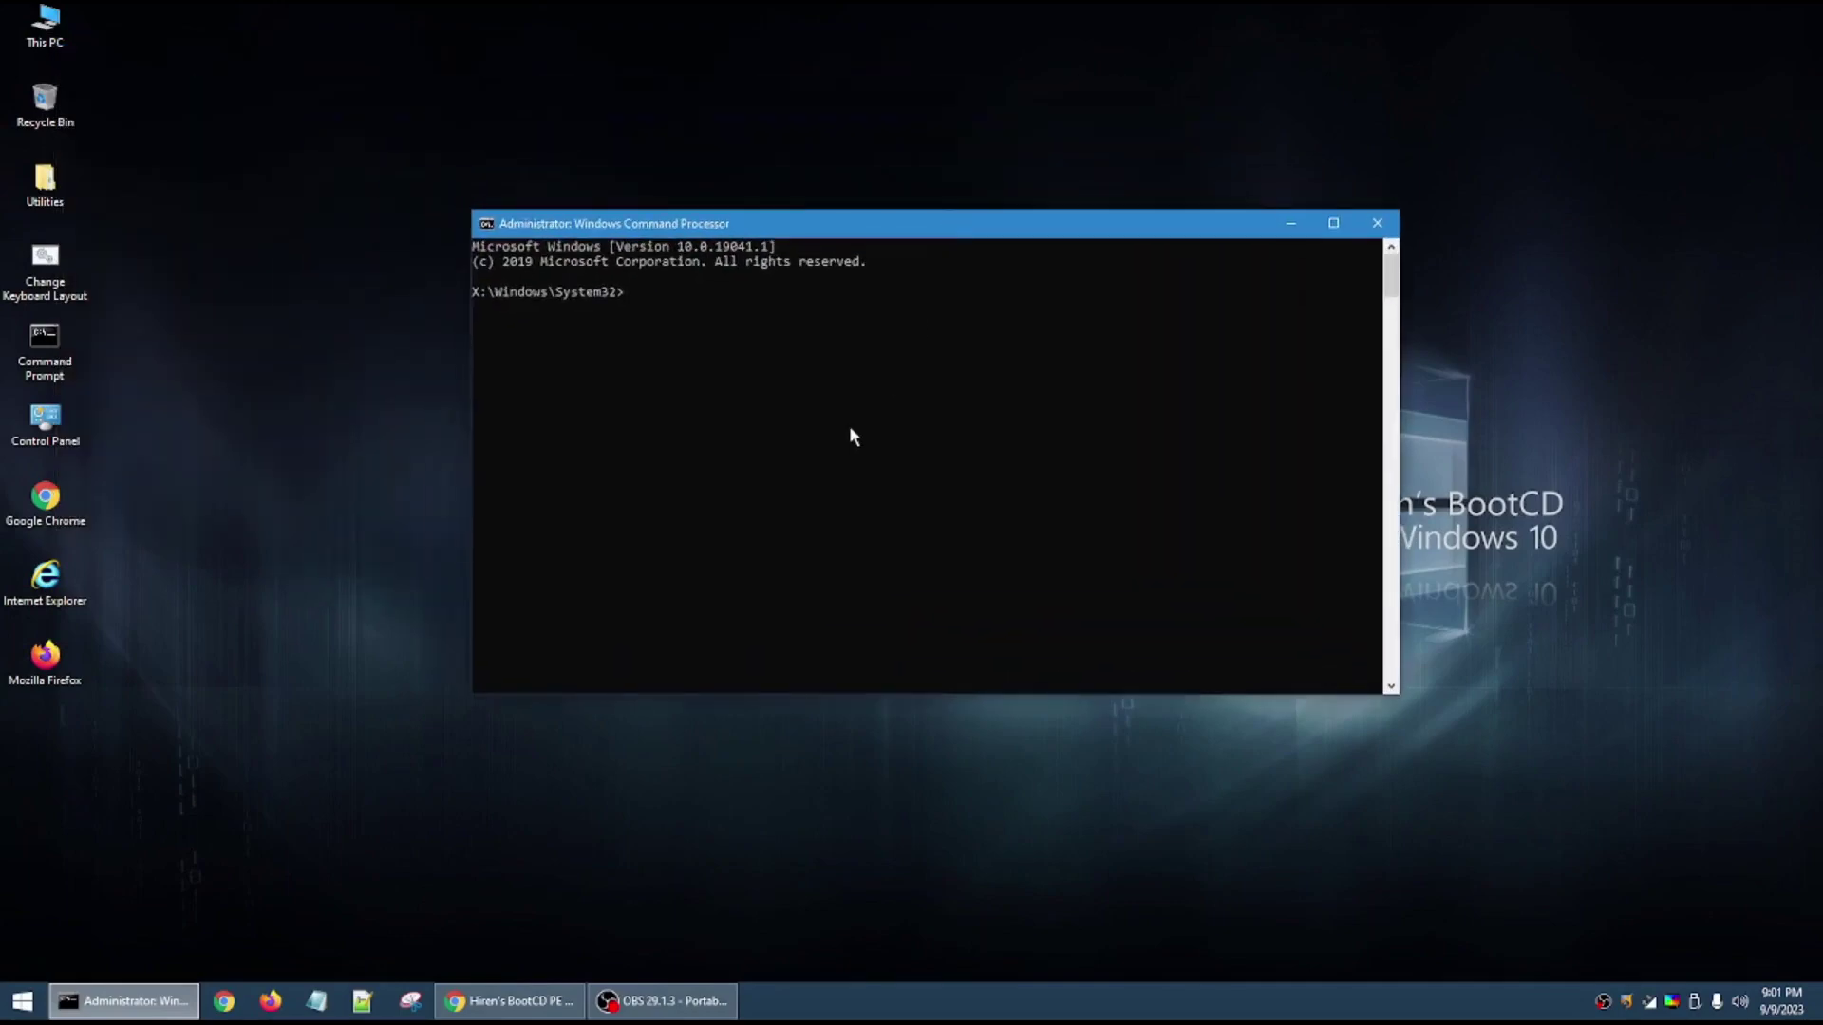
{"action": "left_click", "coordinate": [410, 1001]}
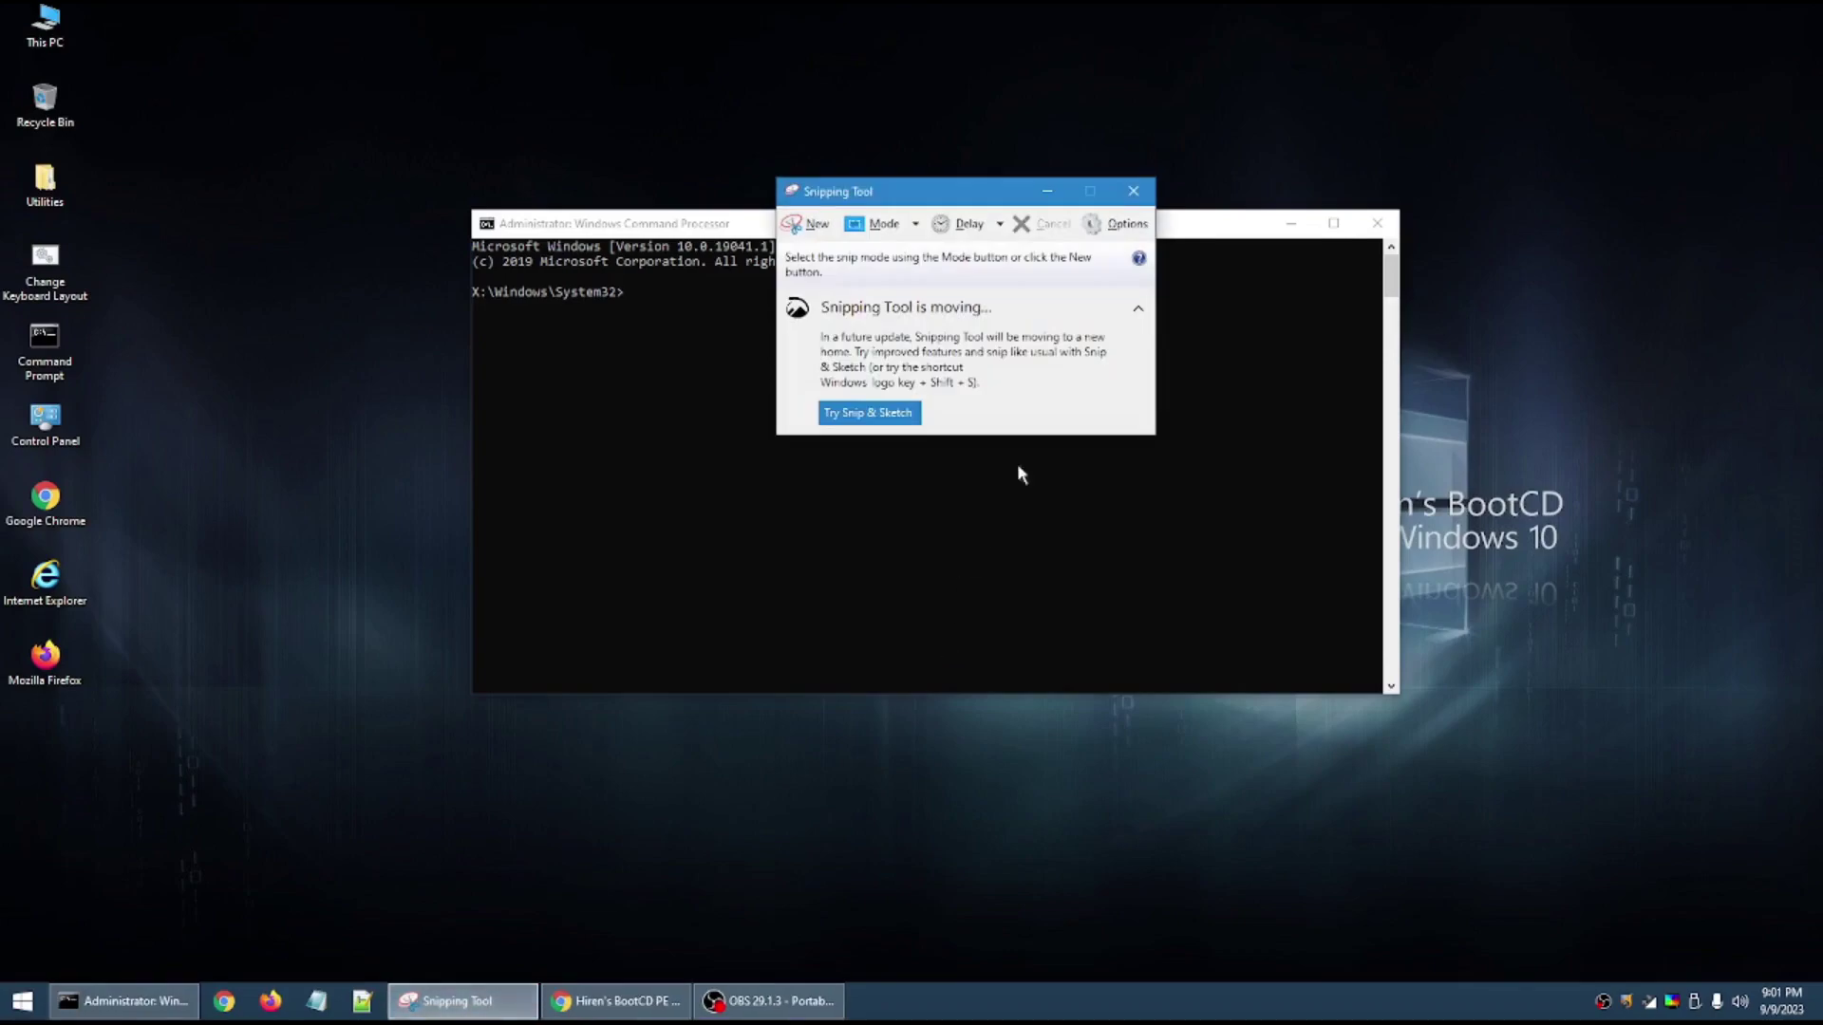
{"action": "left_click", "coordinate": [1132, 191]}
Step: Switch to the Hiren's BootCD PE guide in Chrome, find the chkdsk instructions, and copy the command "chkdsk F: /f /r"
{"action": "left_click", "coordinate": [510, 1001]}
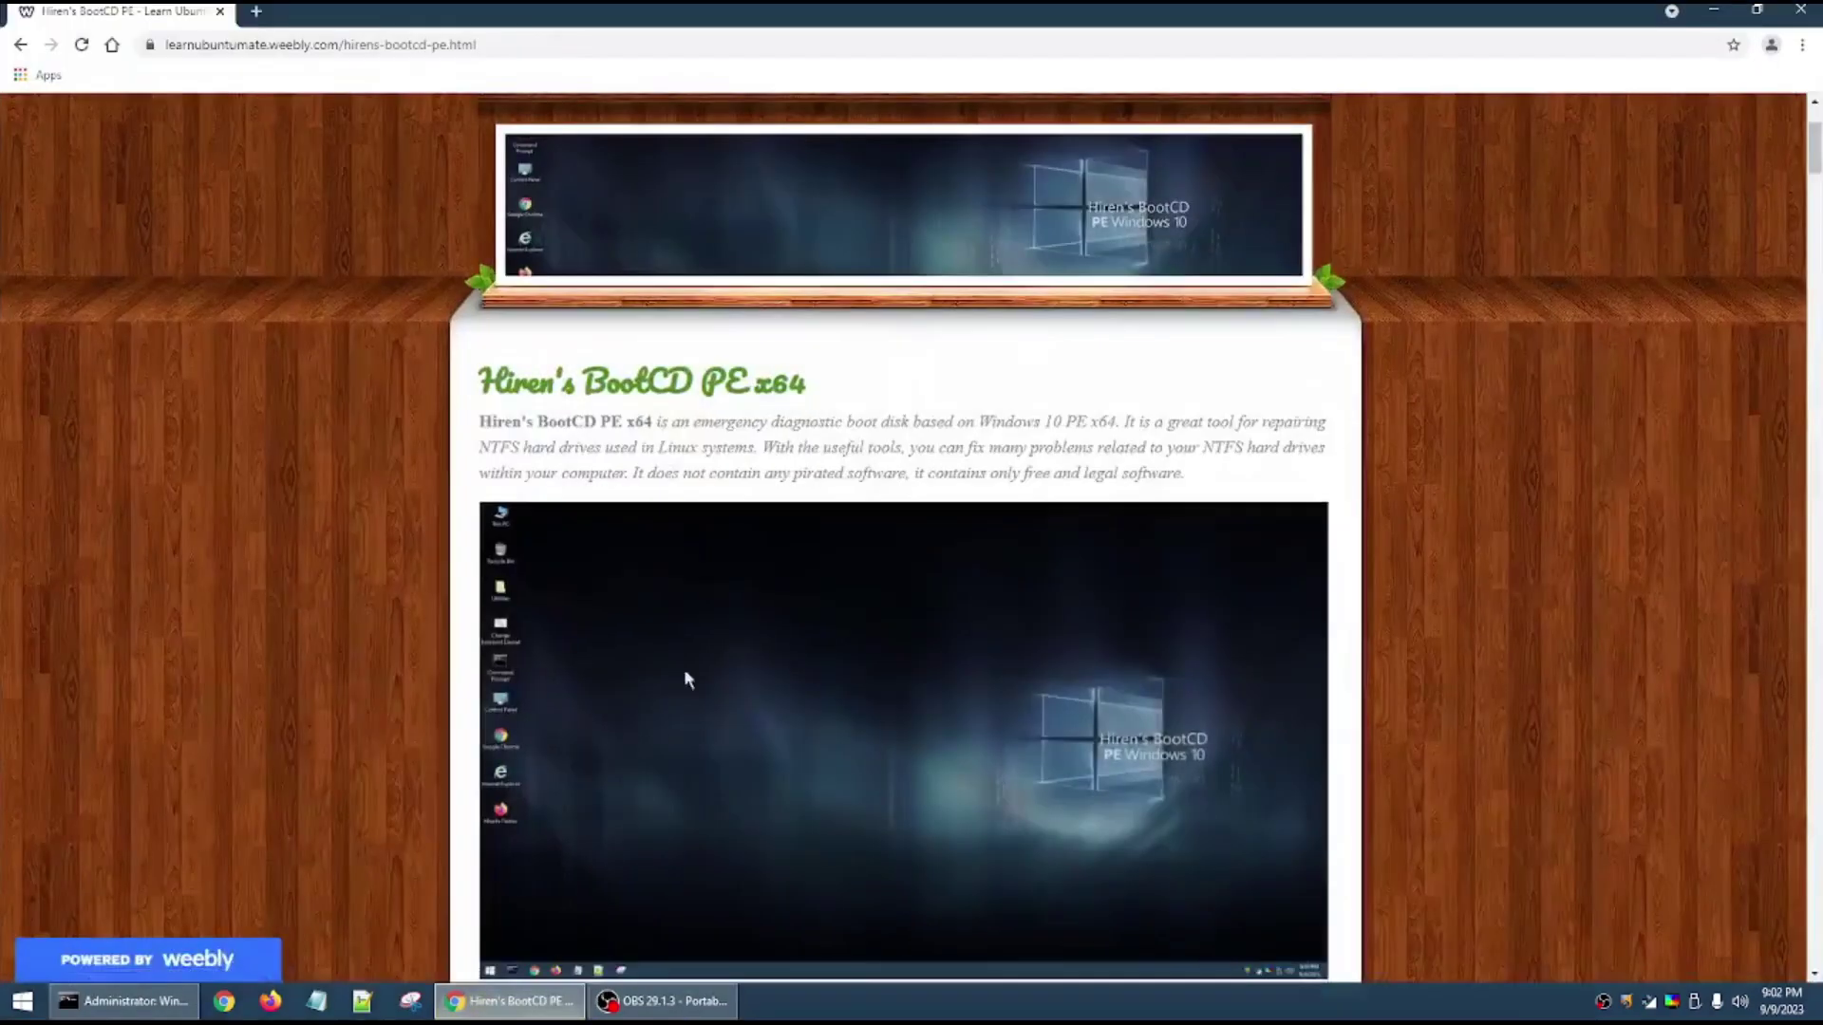
{"action": "scroll", "coordinate": [1604, 525], "scroll_direction": "down", "scroll_amount": 15}
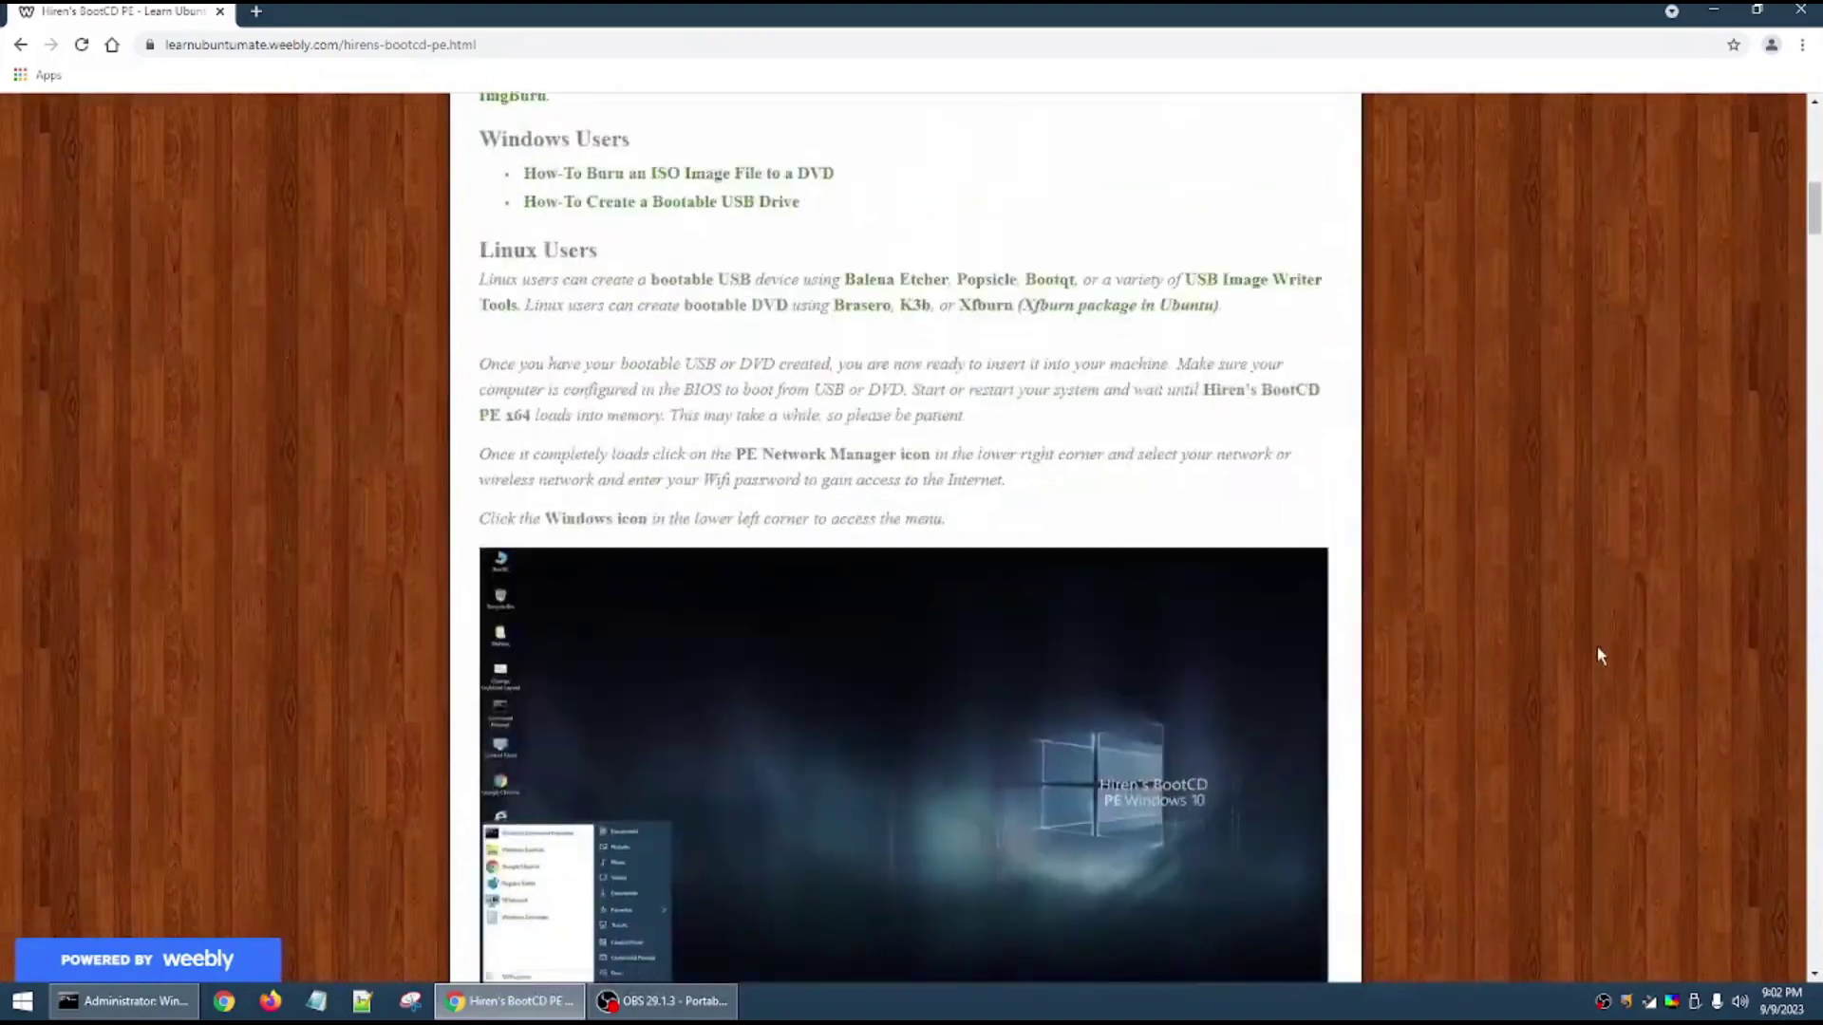
{"action": "scroll", "coordinate": [1576, 741], "scroll_direction": "down", "scroll_amount": 11}
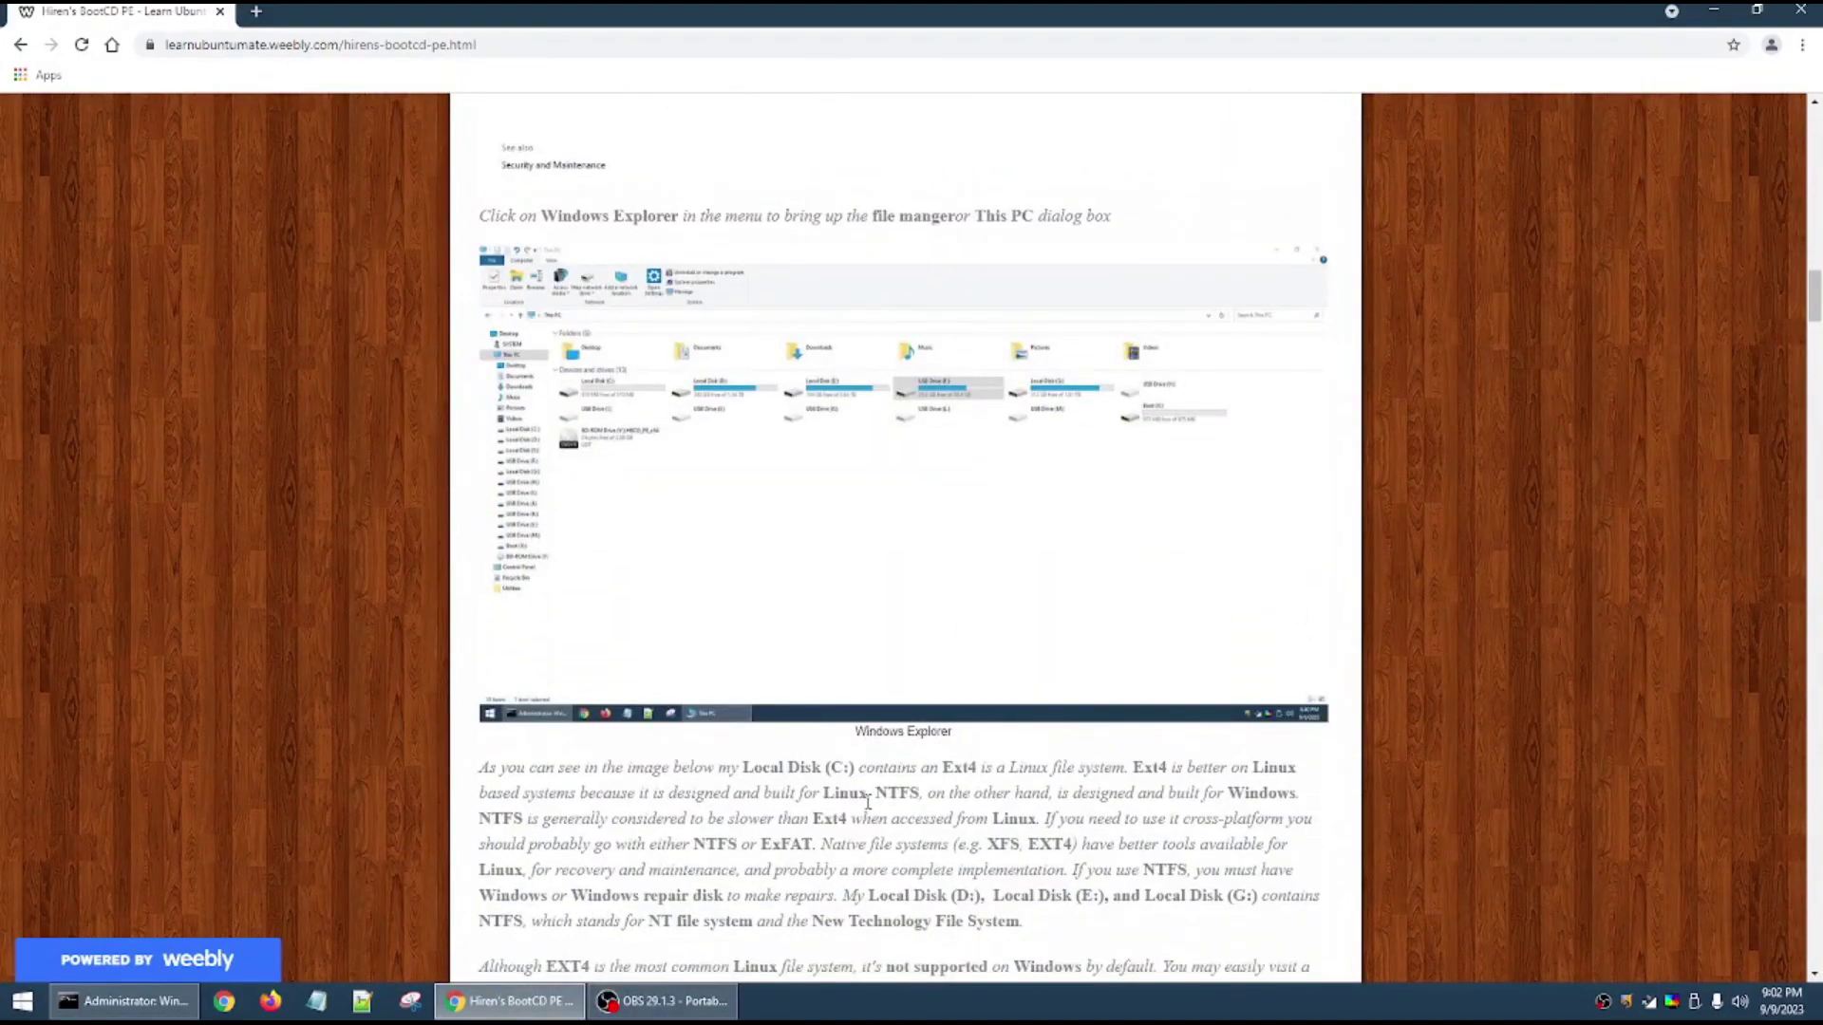
{"action": "scroll", "coordinate": [938, 558], "scroll_direction": "down", "scroll_amount": 15}
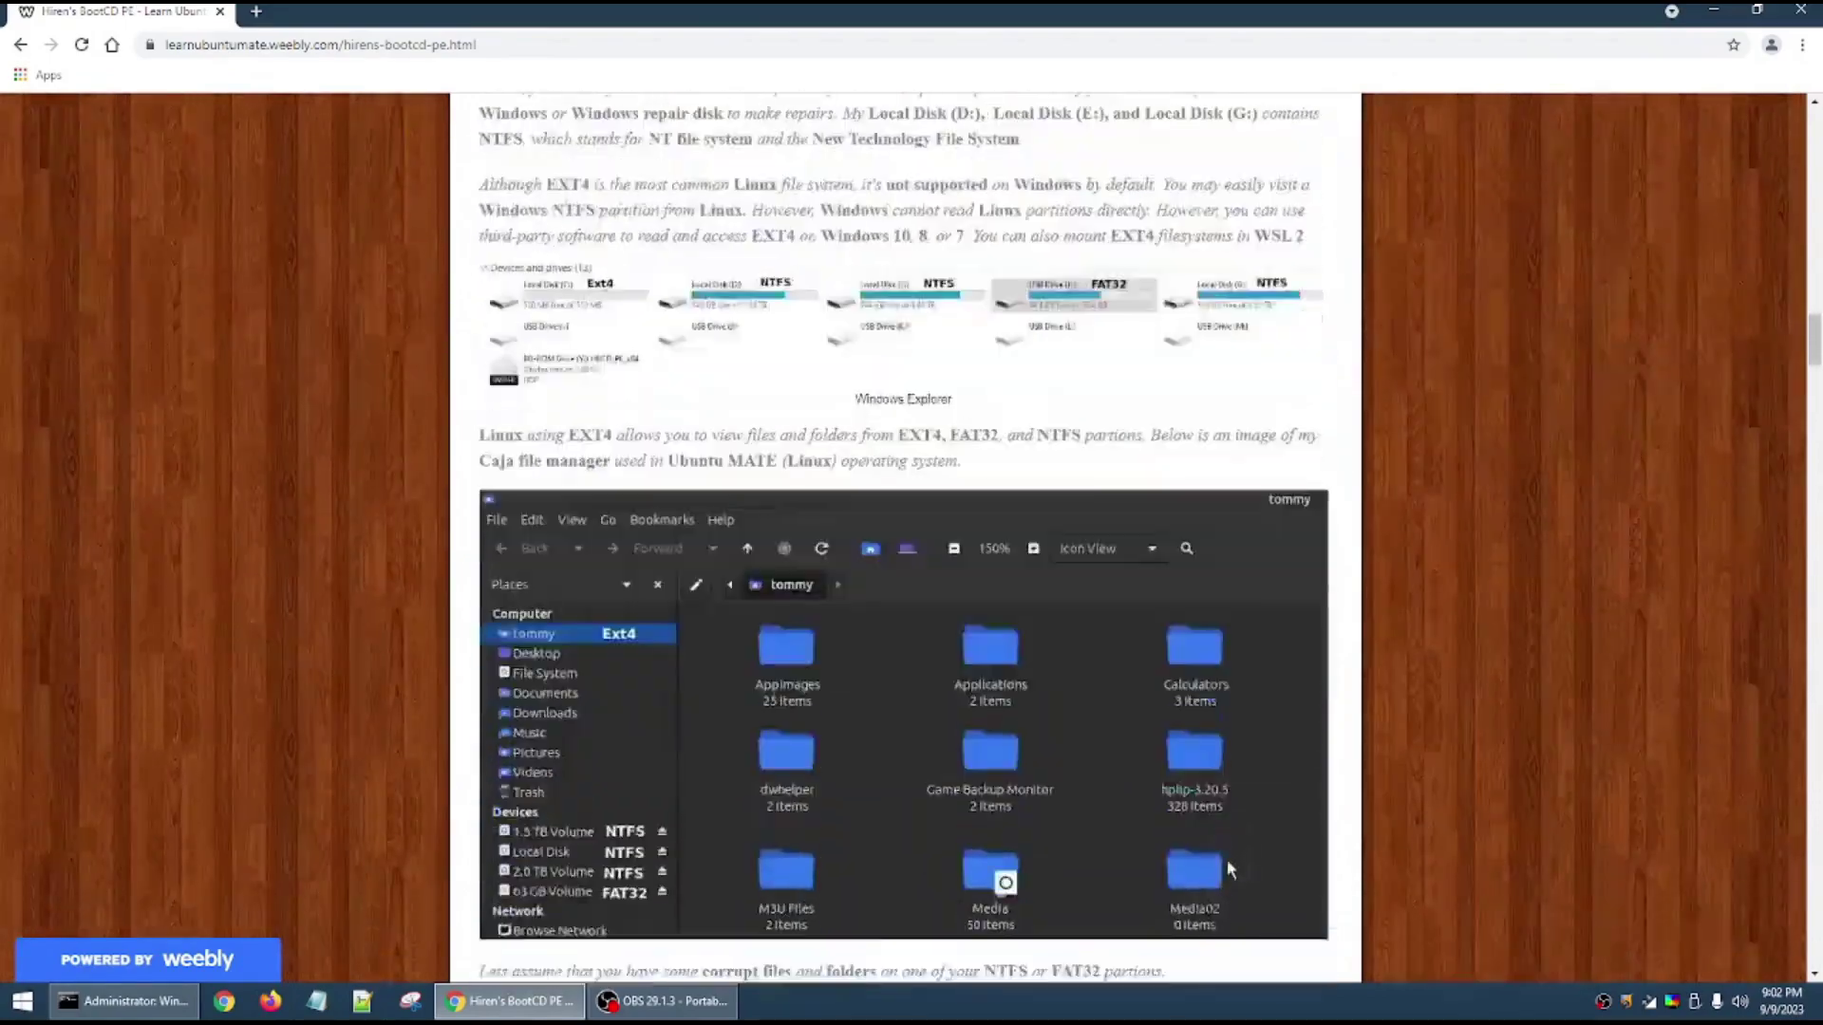
{"action": "scroll", "coordinate": [1227, 912], "scroll_direction": "down", "scroll_amount": 13}
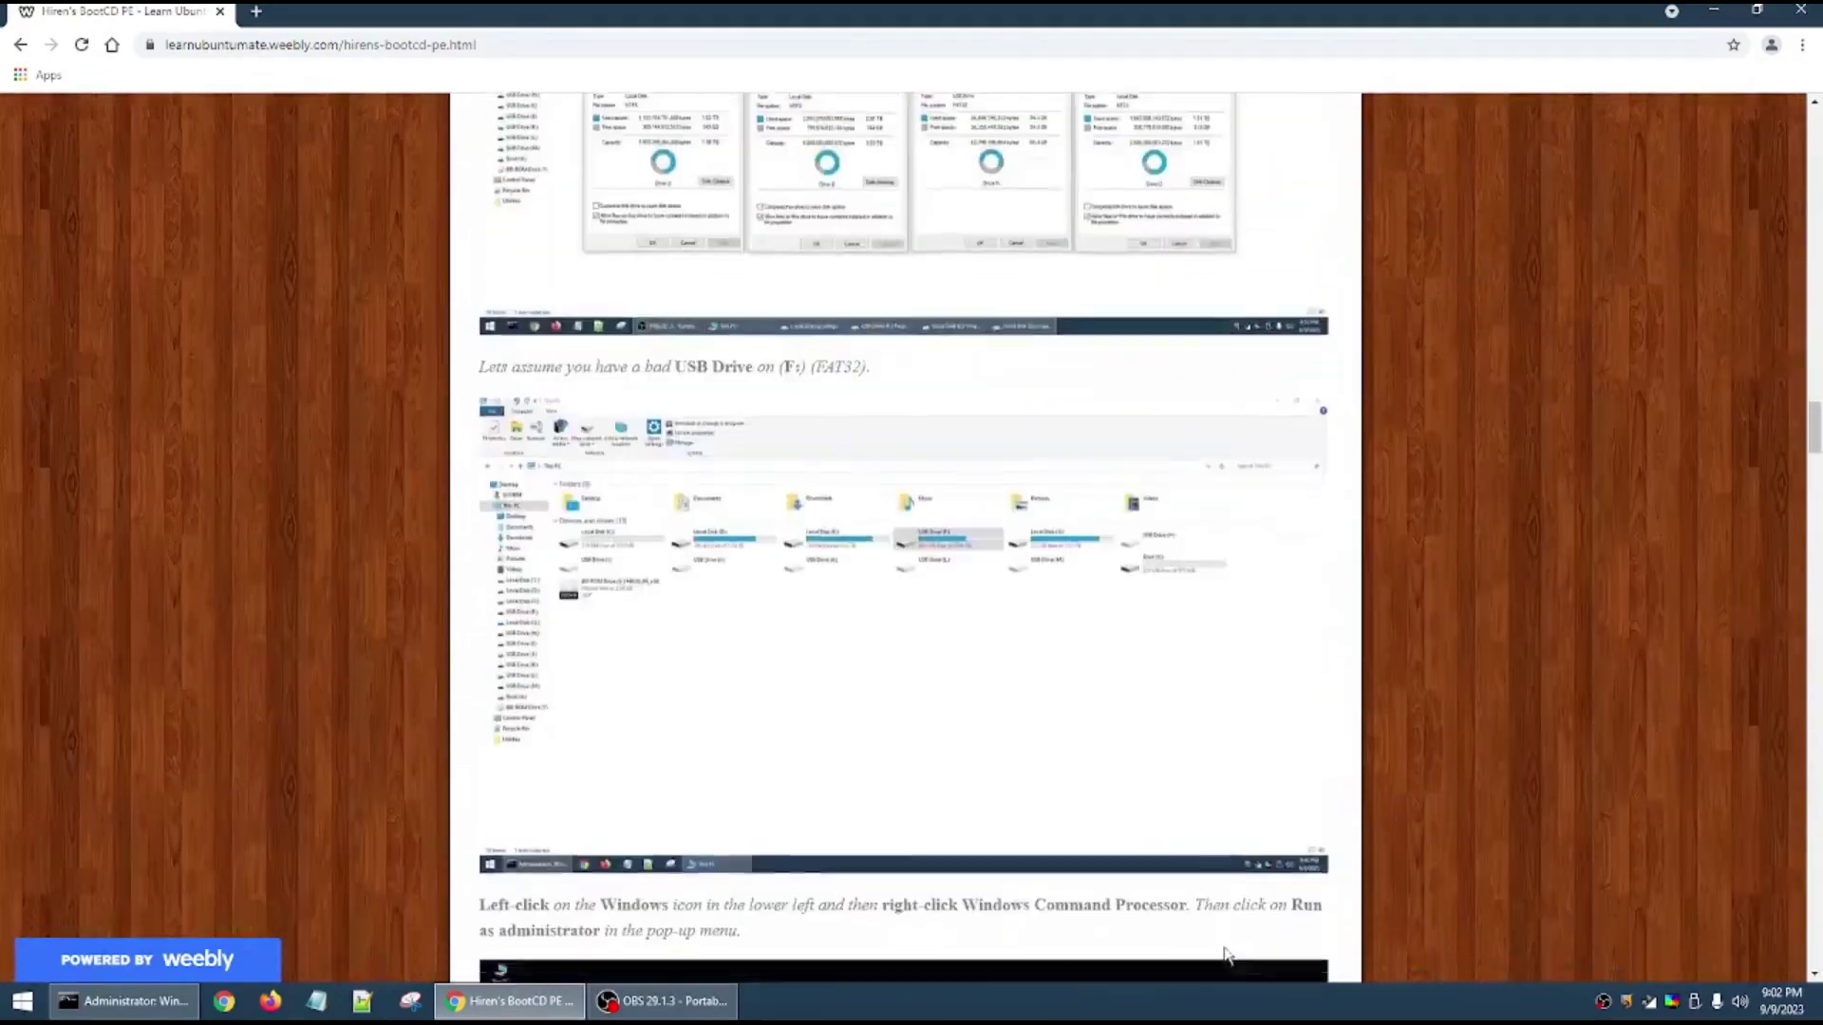
{"action": "scroll", "coordinate": [1223, 966], "scroll_direction": "down", "scroll_amount": 7}
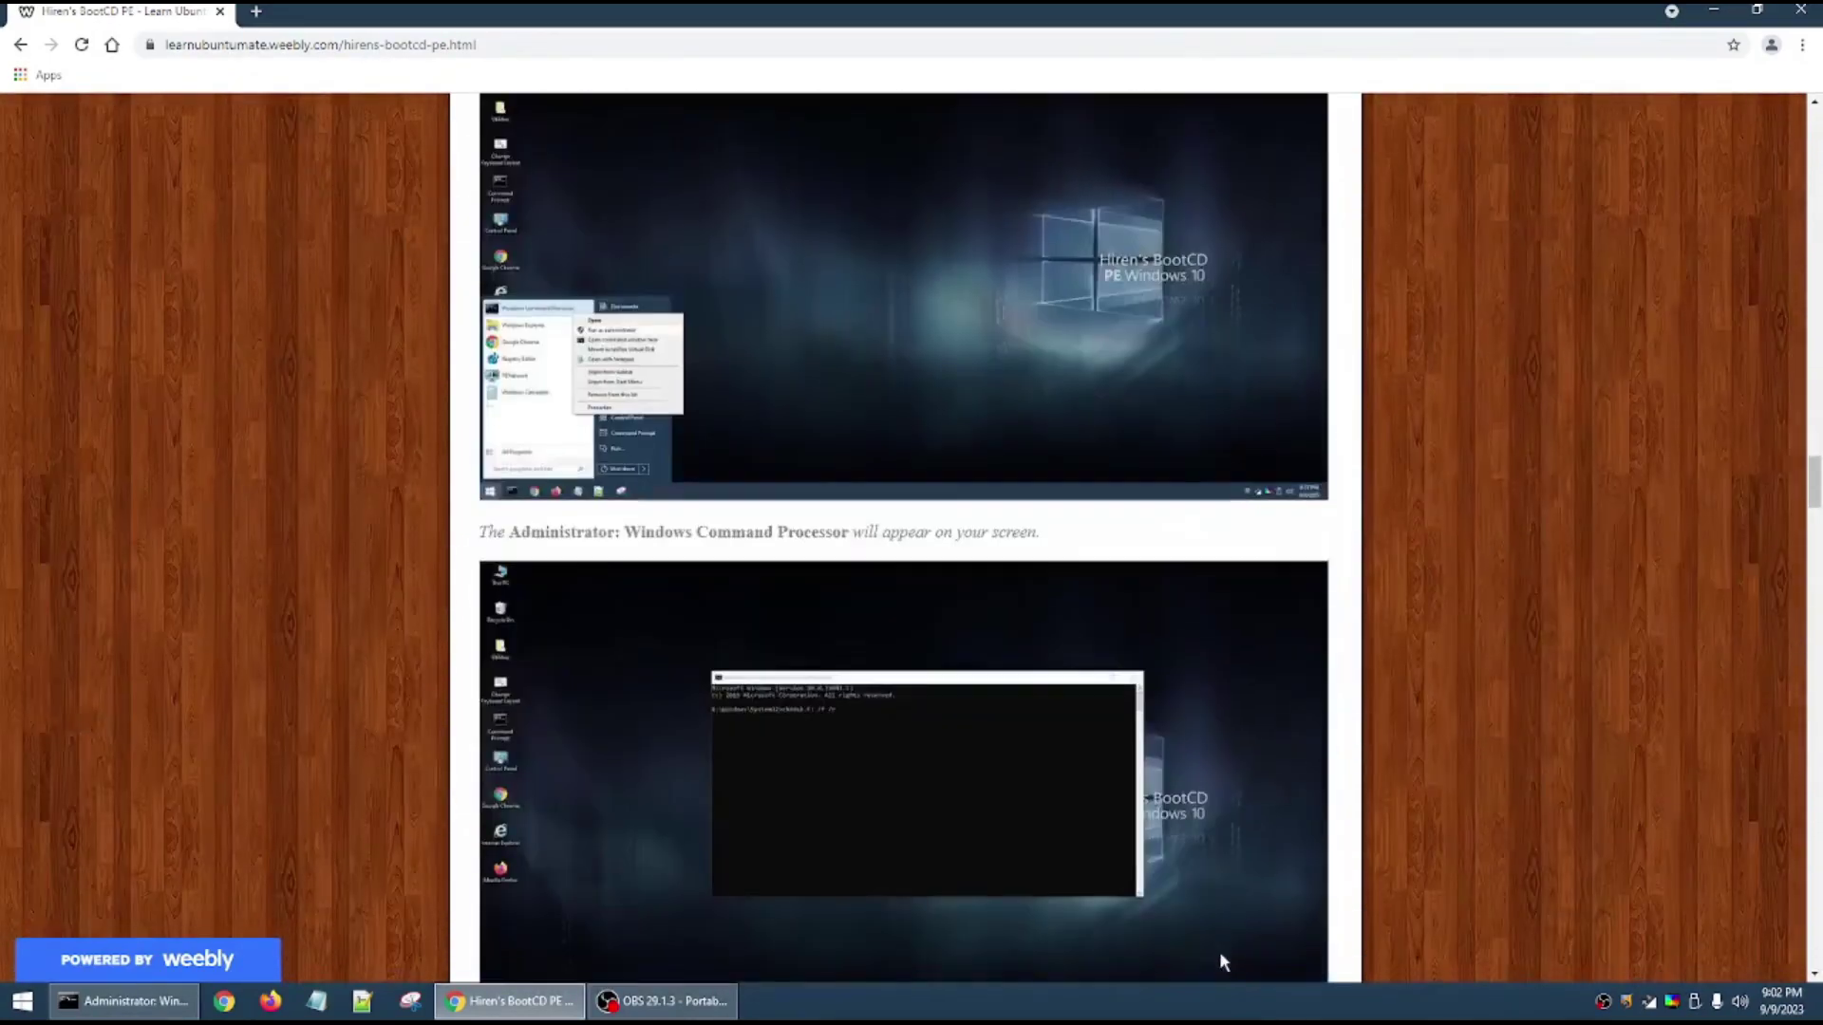
{"action": "scroll", "coordinate": [1221, 954], "scroll_direction": "down", "scroll_amount": 5}
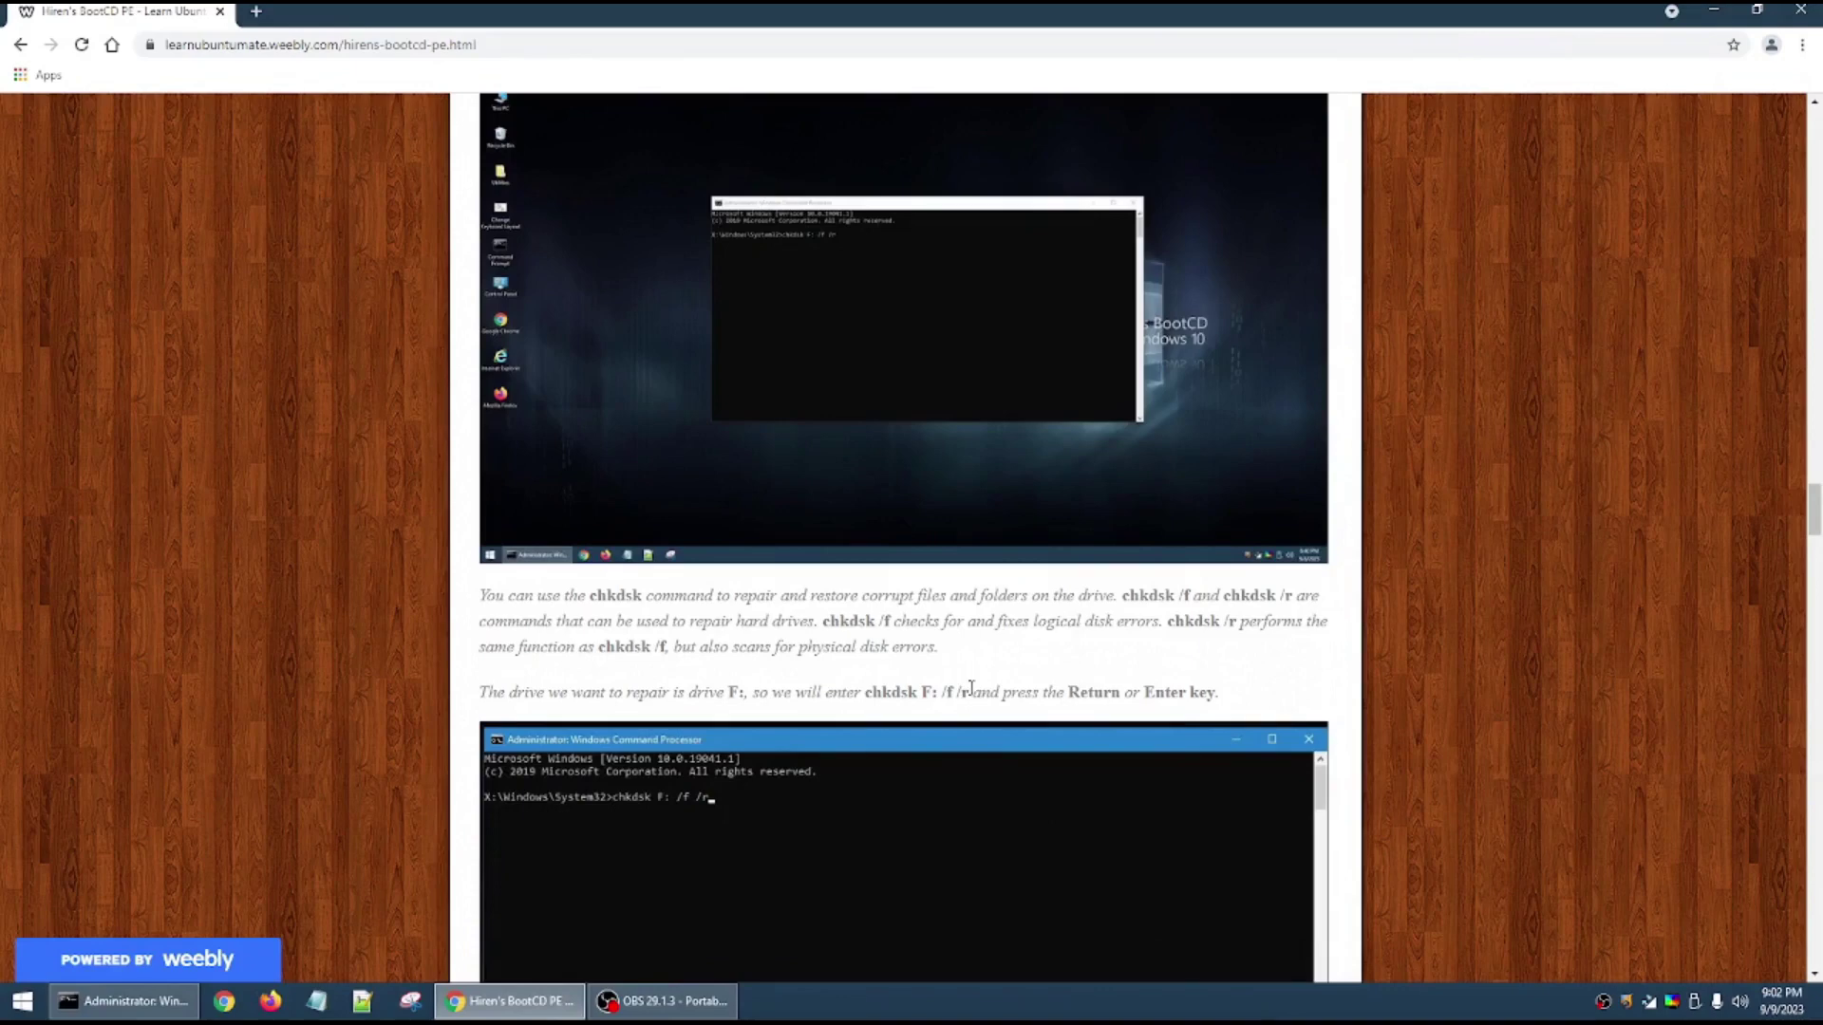
{"action": "left_click_drag", "start_coordinate": [967, 694], "coordinate": [870, 698]}
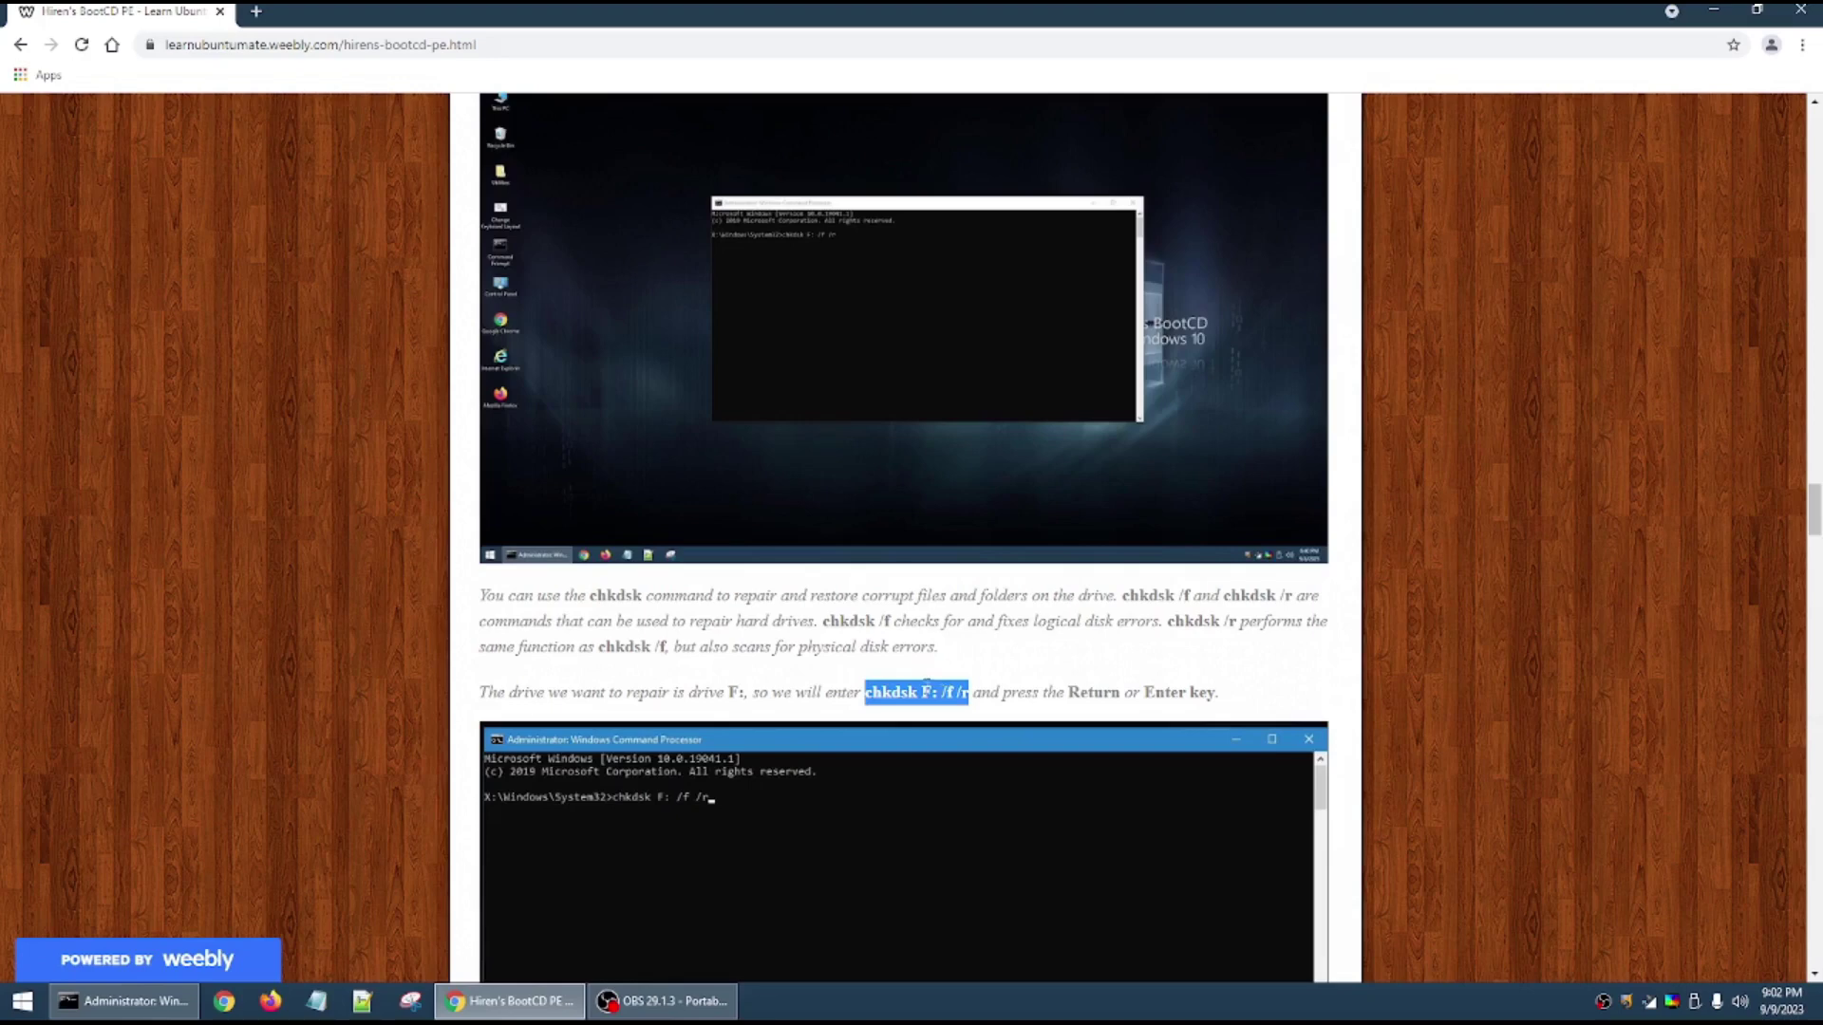
{"action": "right_click", "coordinate": [940, 694]}
{"action": "left_click", "coordinate": [988, 709]}
Step: Return to the administrator command window and run "chkdsk F: /f /r" from the copied text
{"action": "left_click", "coordinate": [1714, 11]}
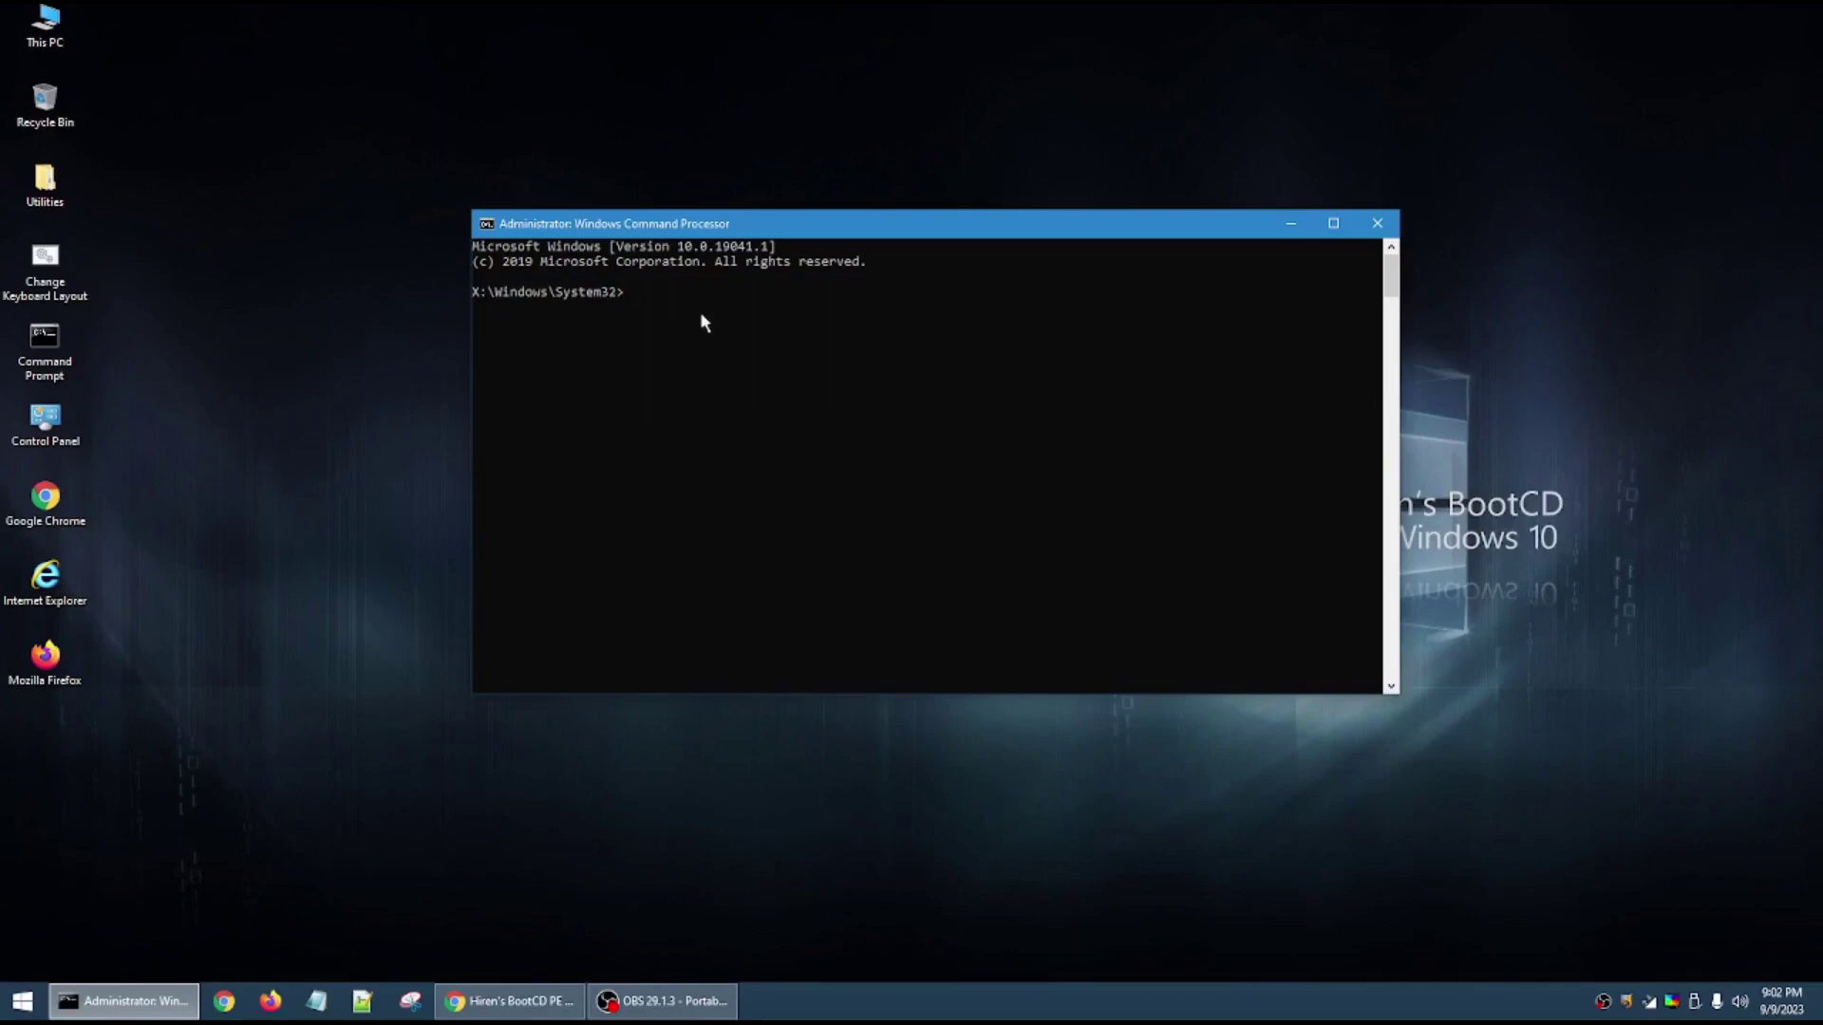
{"action": "key", "text": "ctrl+v"}
{"action": "key", "text": "Return"}
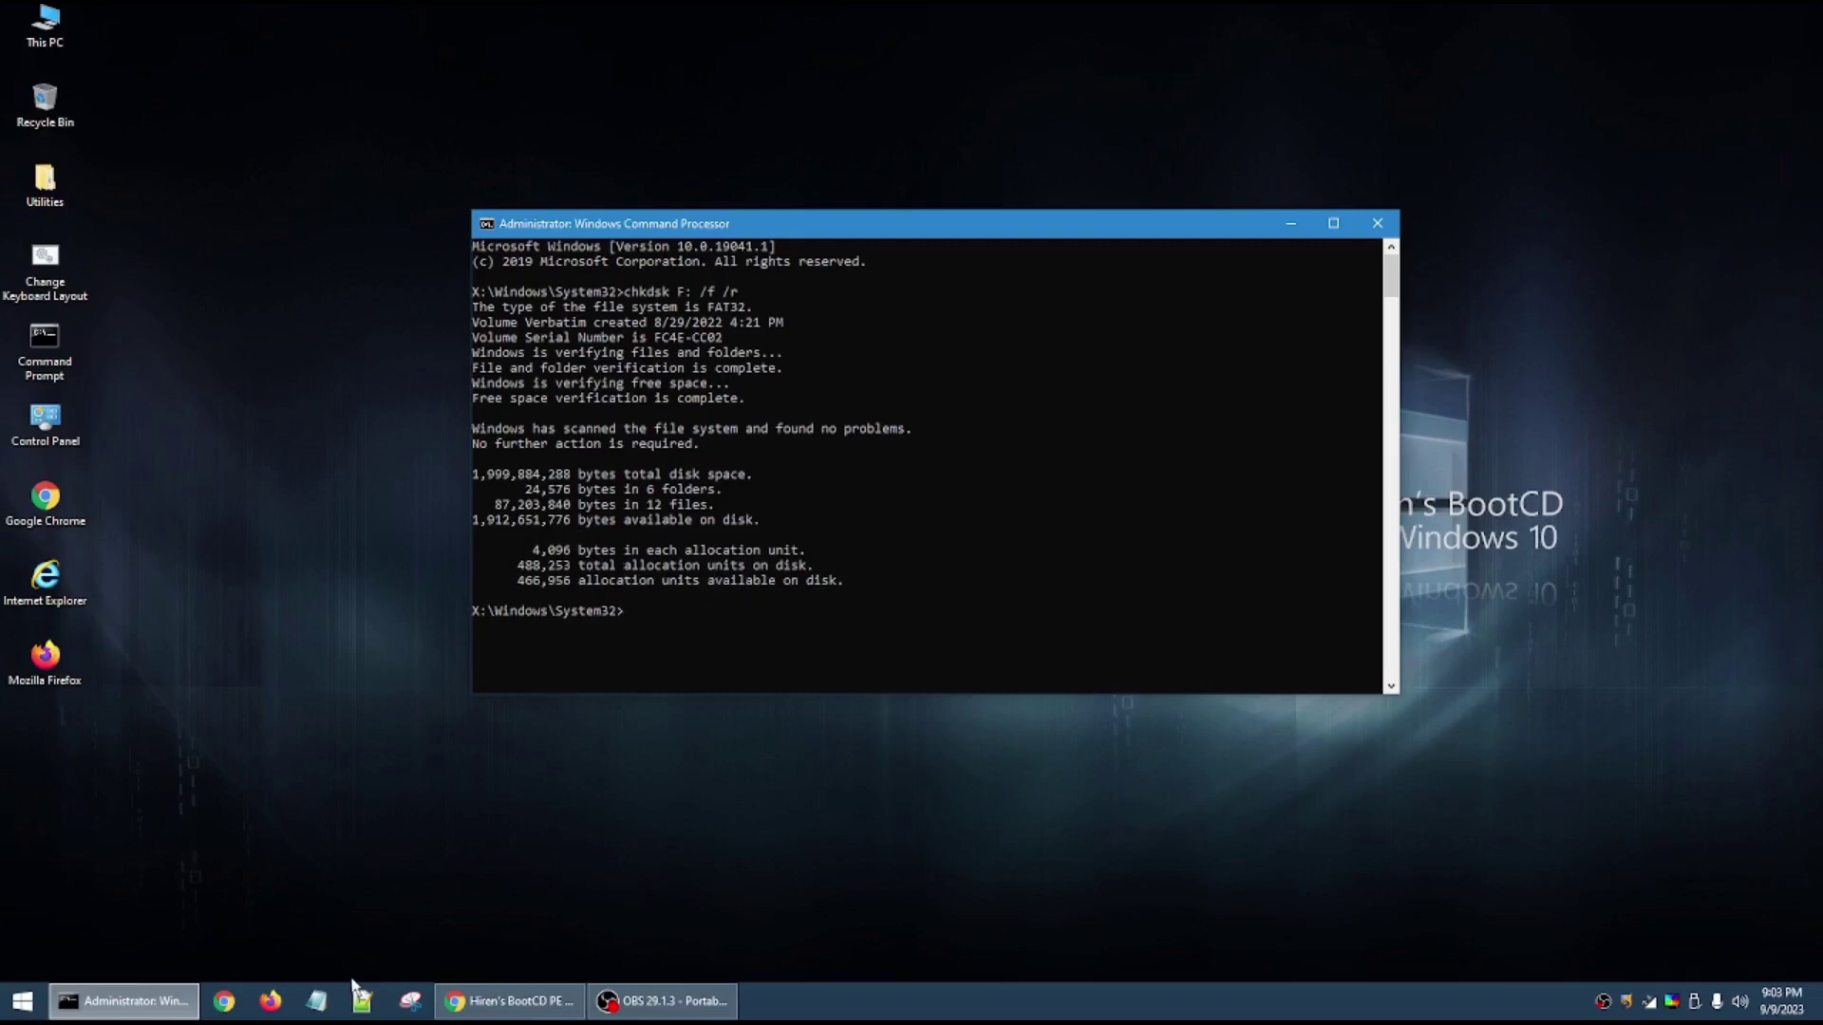
Step: Open Windows Explorer to look over the drives under This PC, and close it
{"action": "left_click", "coordinate": [22, 1000]}
{"action": "left_click", "coordinate": [93, 644]}
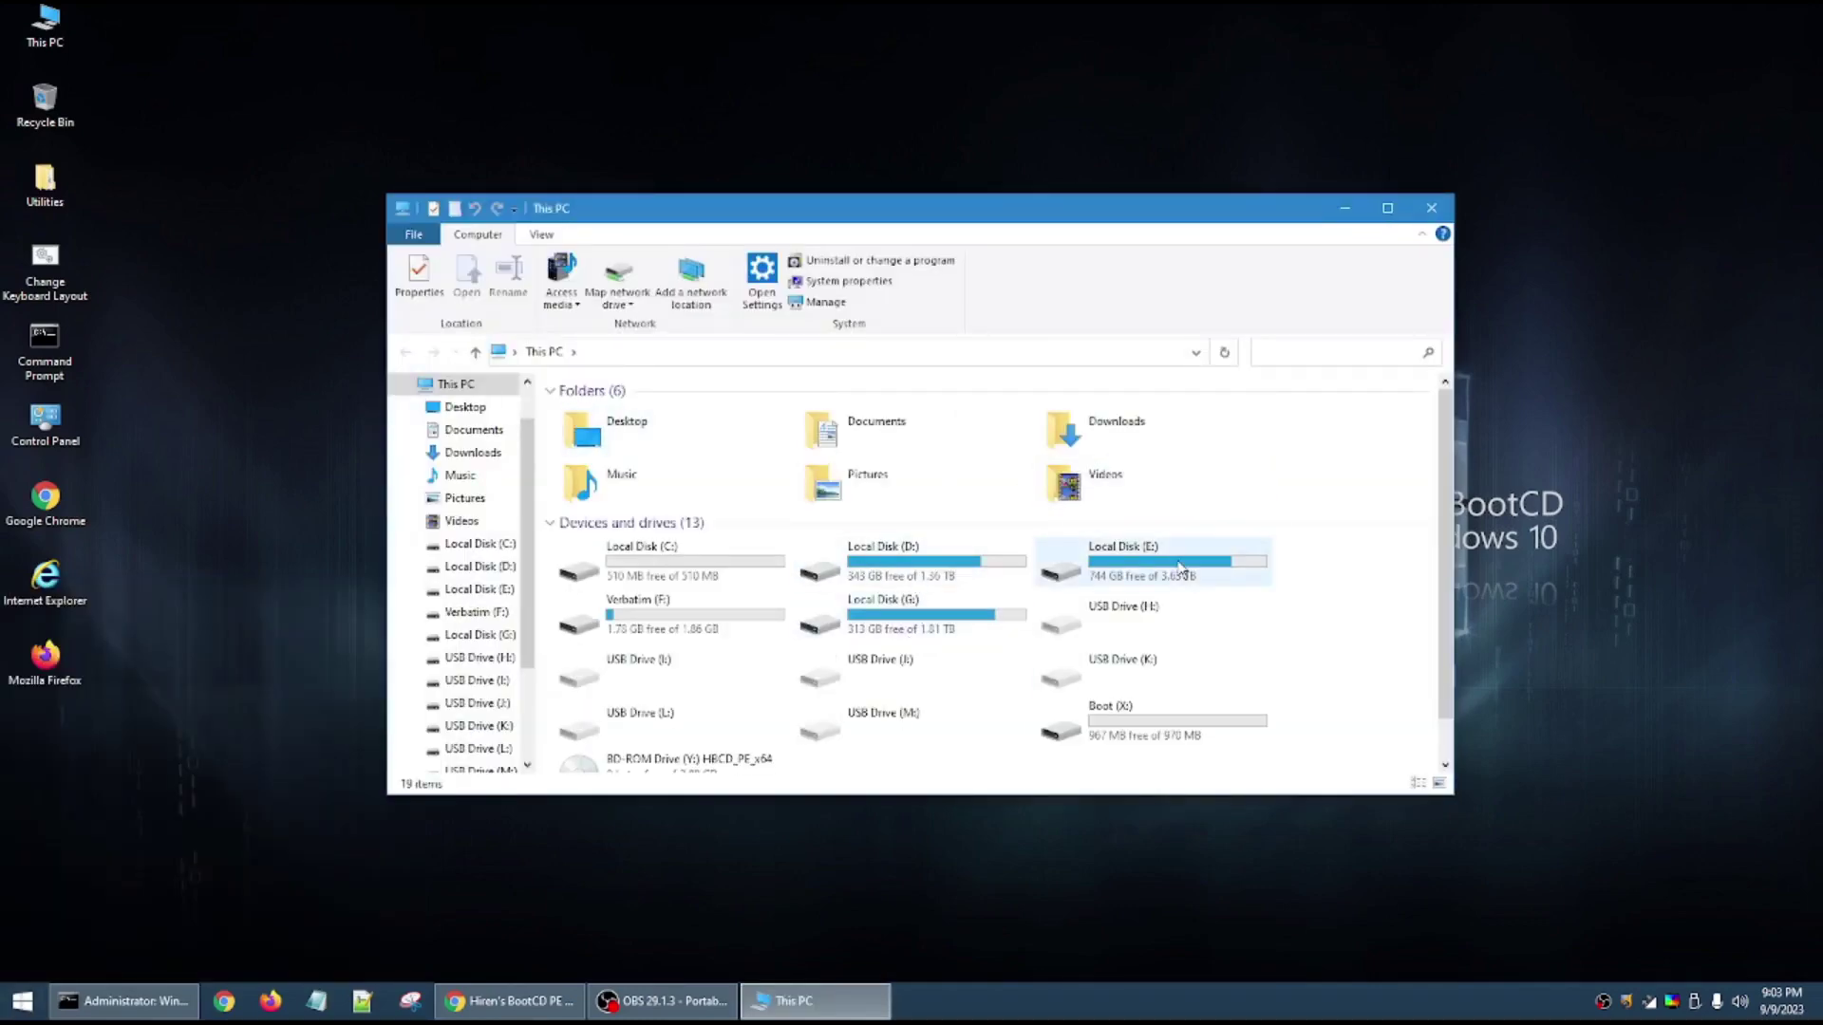
{"action": "left_click", "coordinate": [1431, 208]}
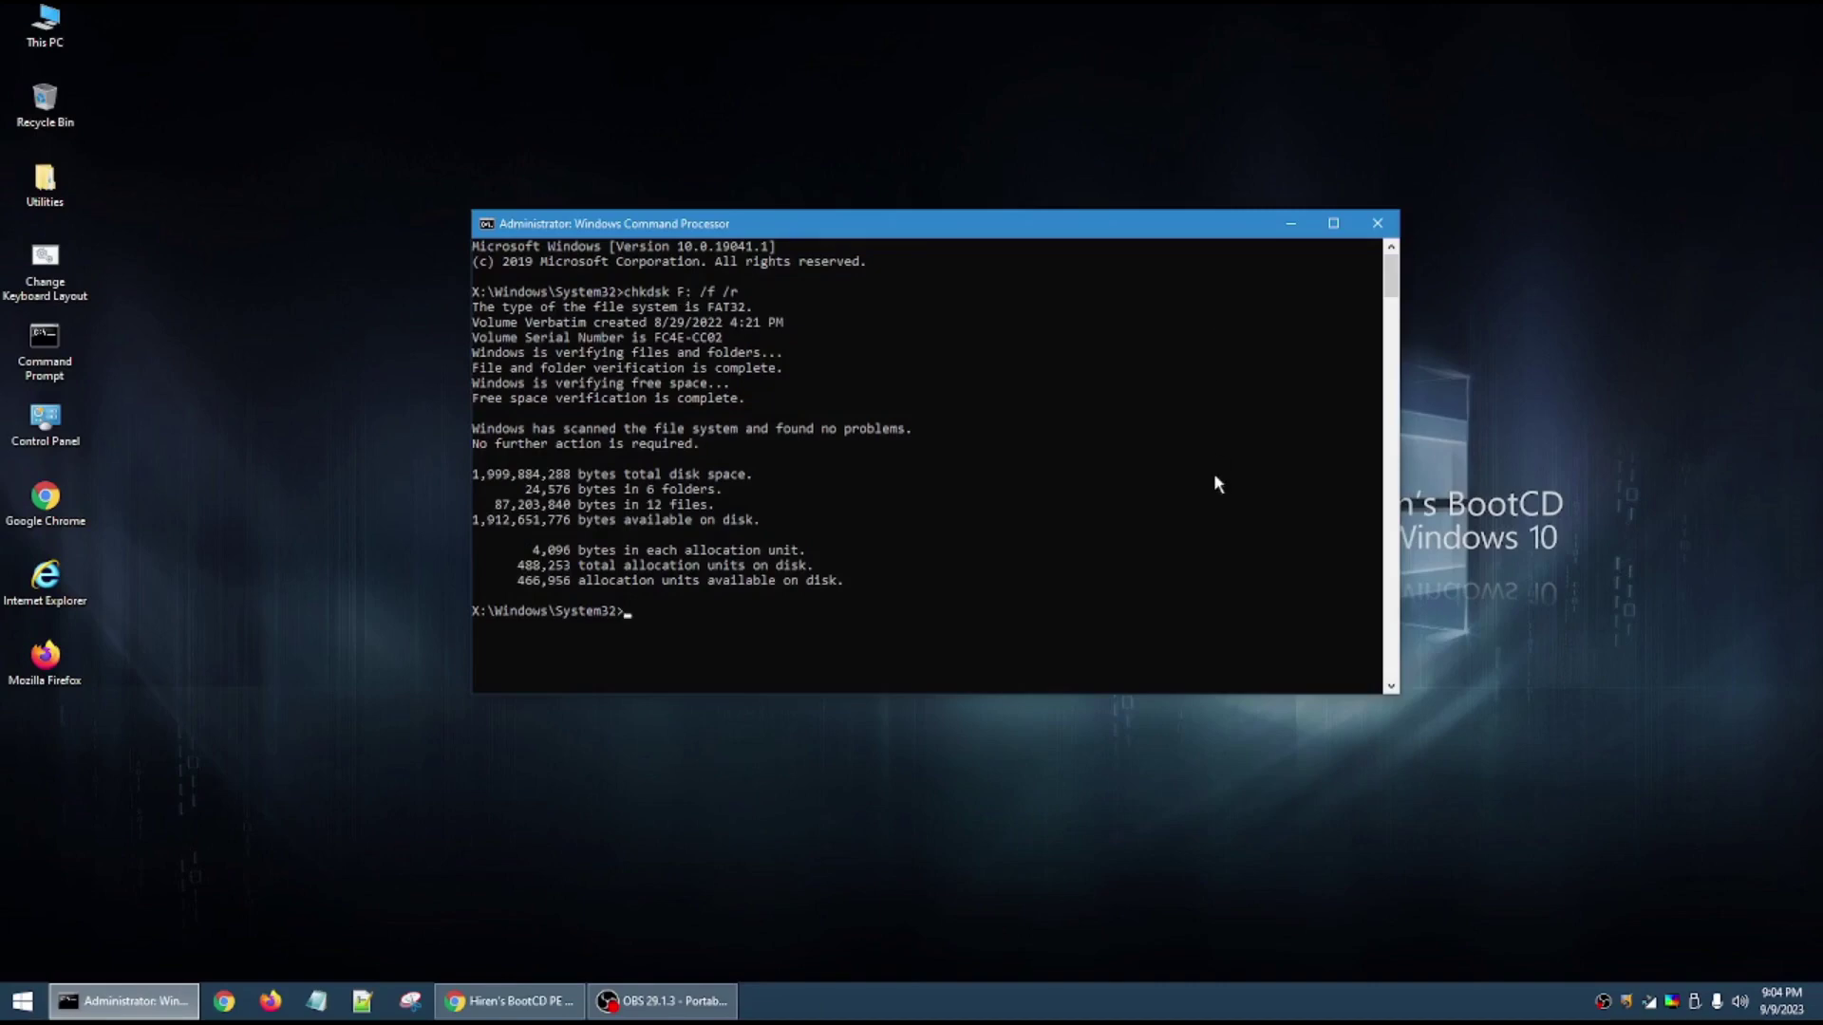
Step: Reopen Windows Explorer and browse into the .Trash-1000 folder on Local Disk (D:)
{"action": "left_click", "coordinate": [21, 1001]}
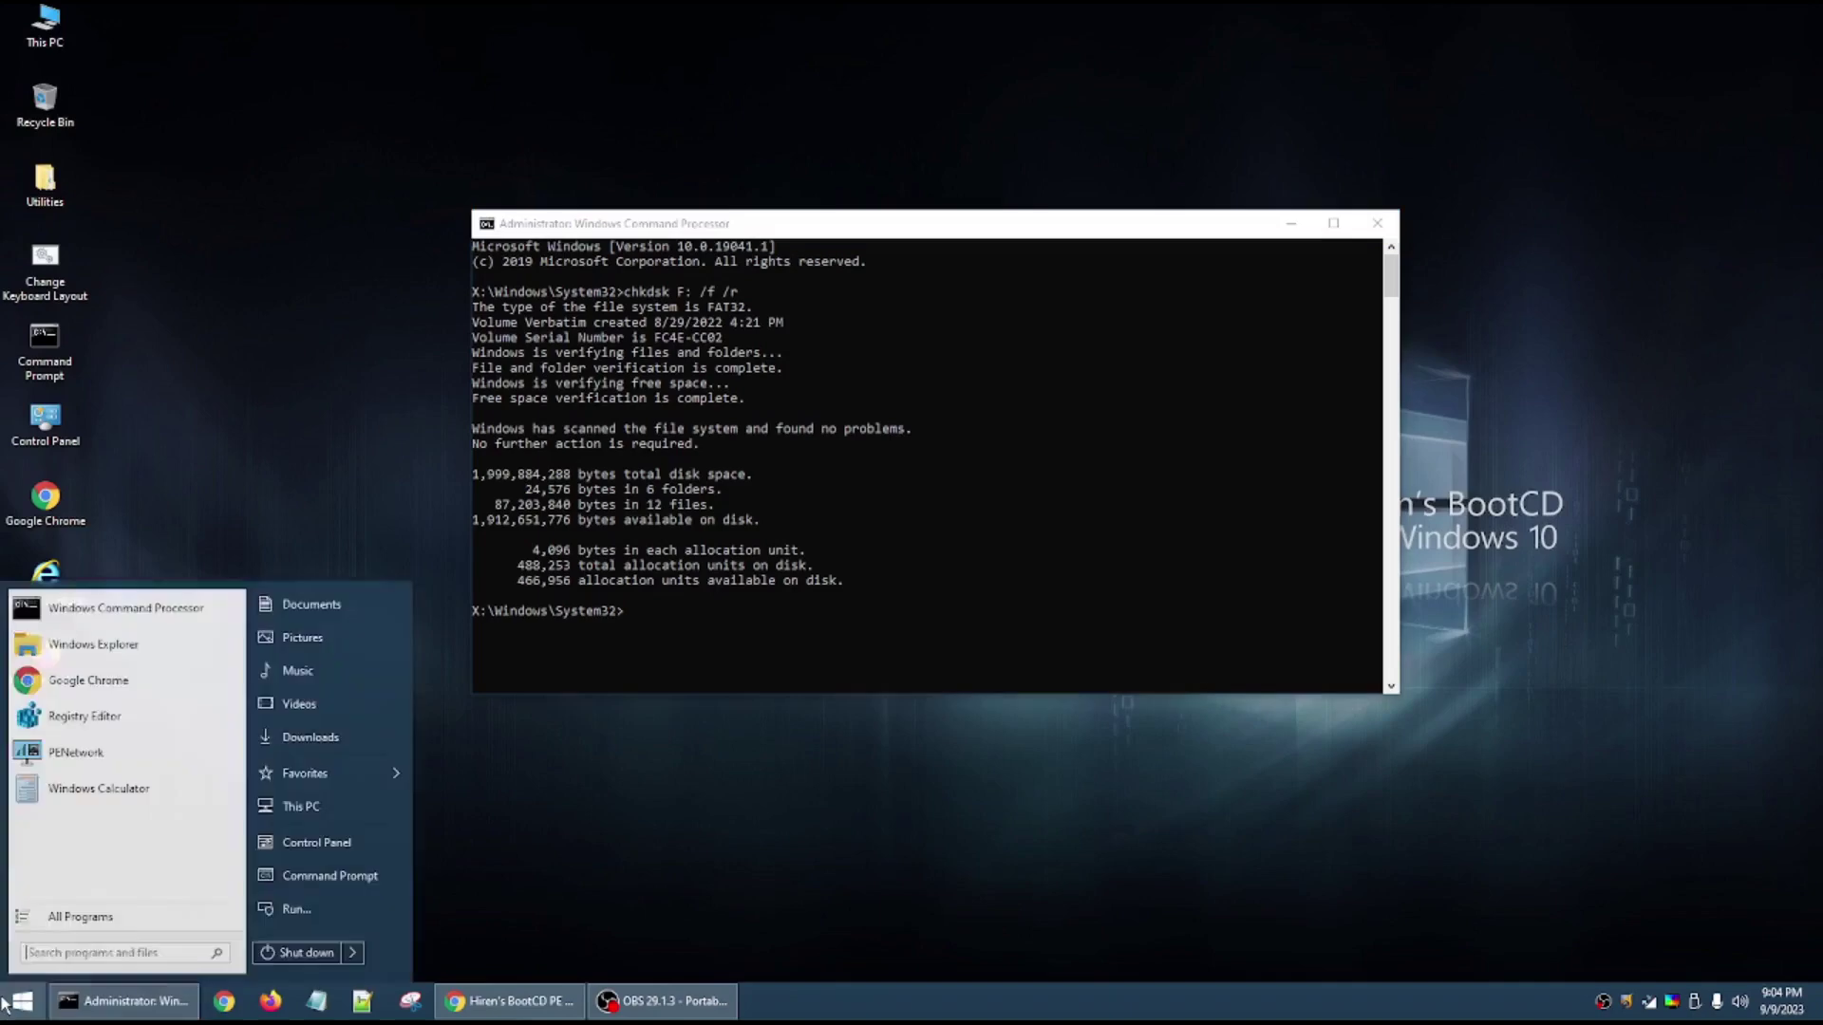
{"action": "left_click", "coordinate": [93, 646]}
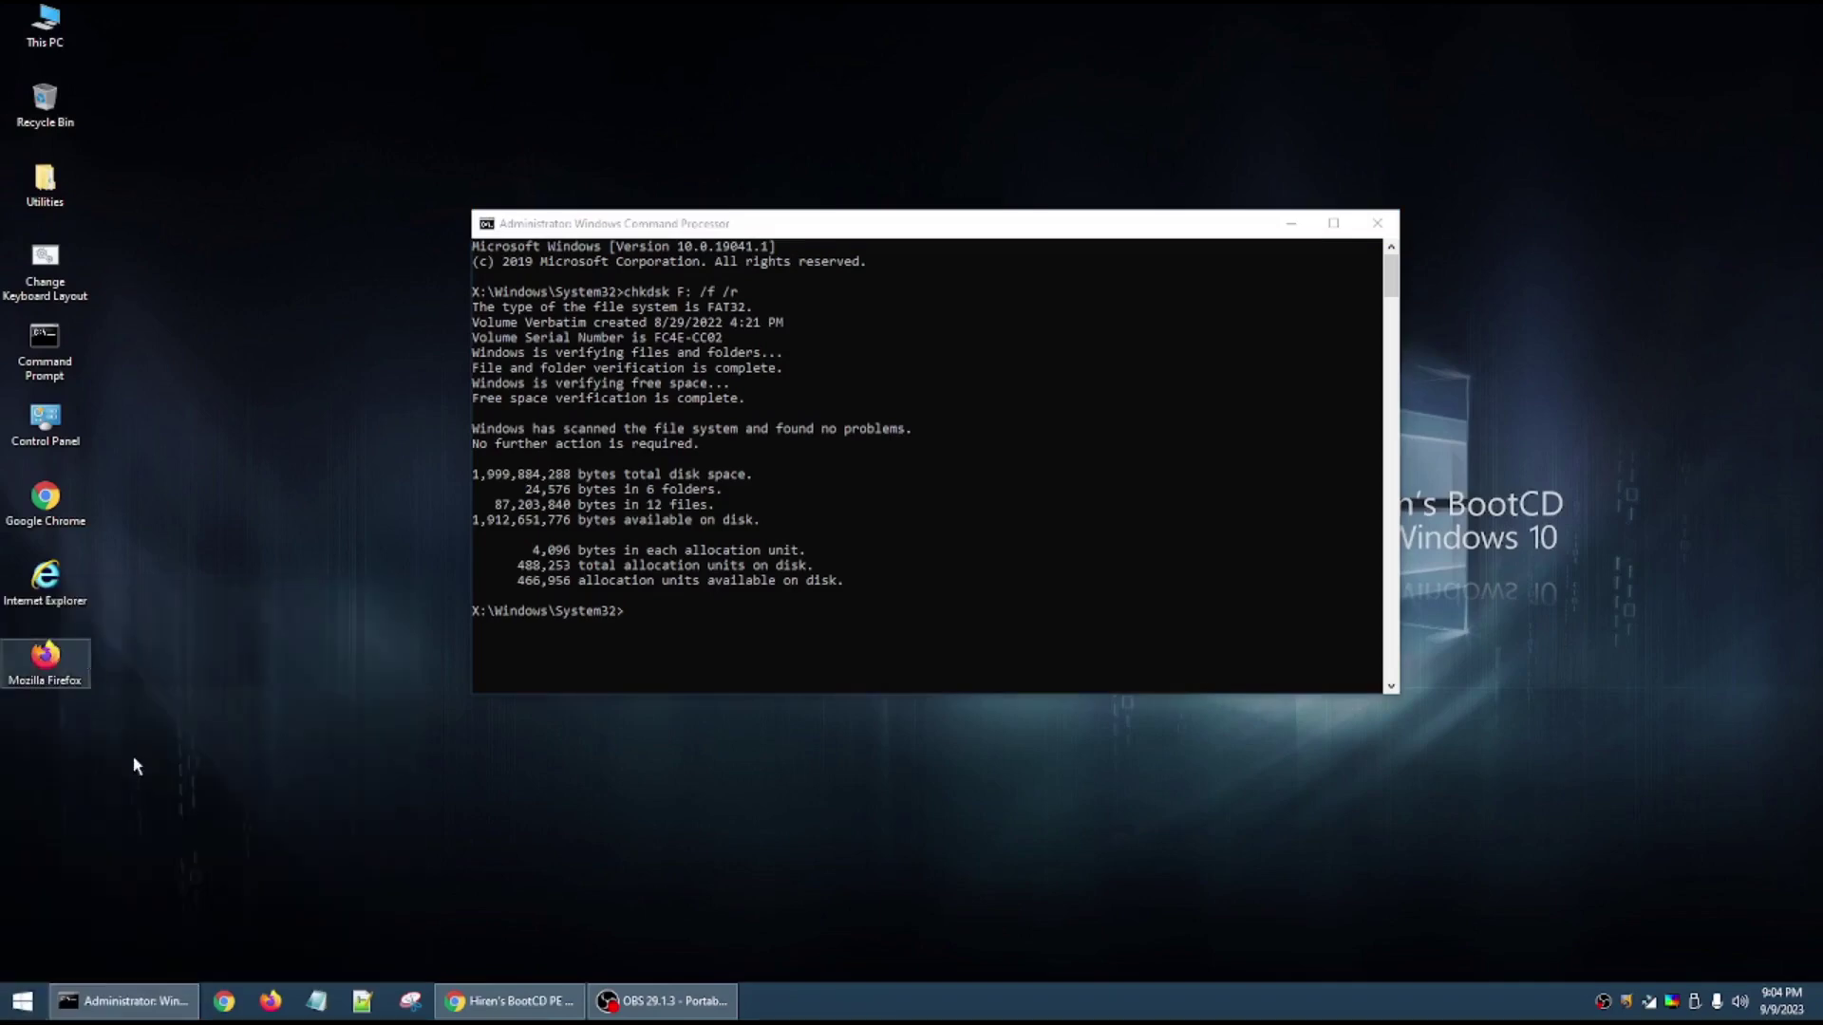
{"action": "left_click", "coordinate": [947, 552]}
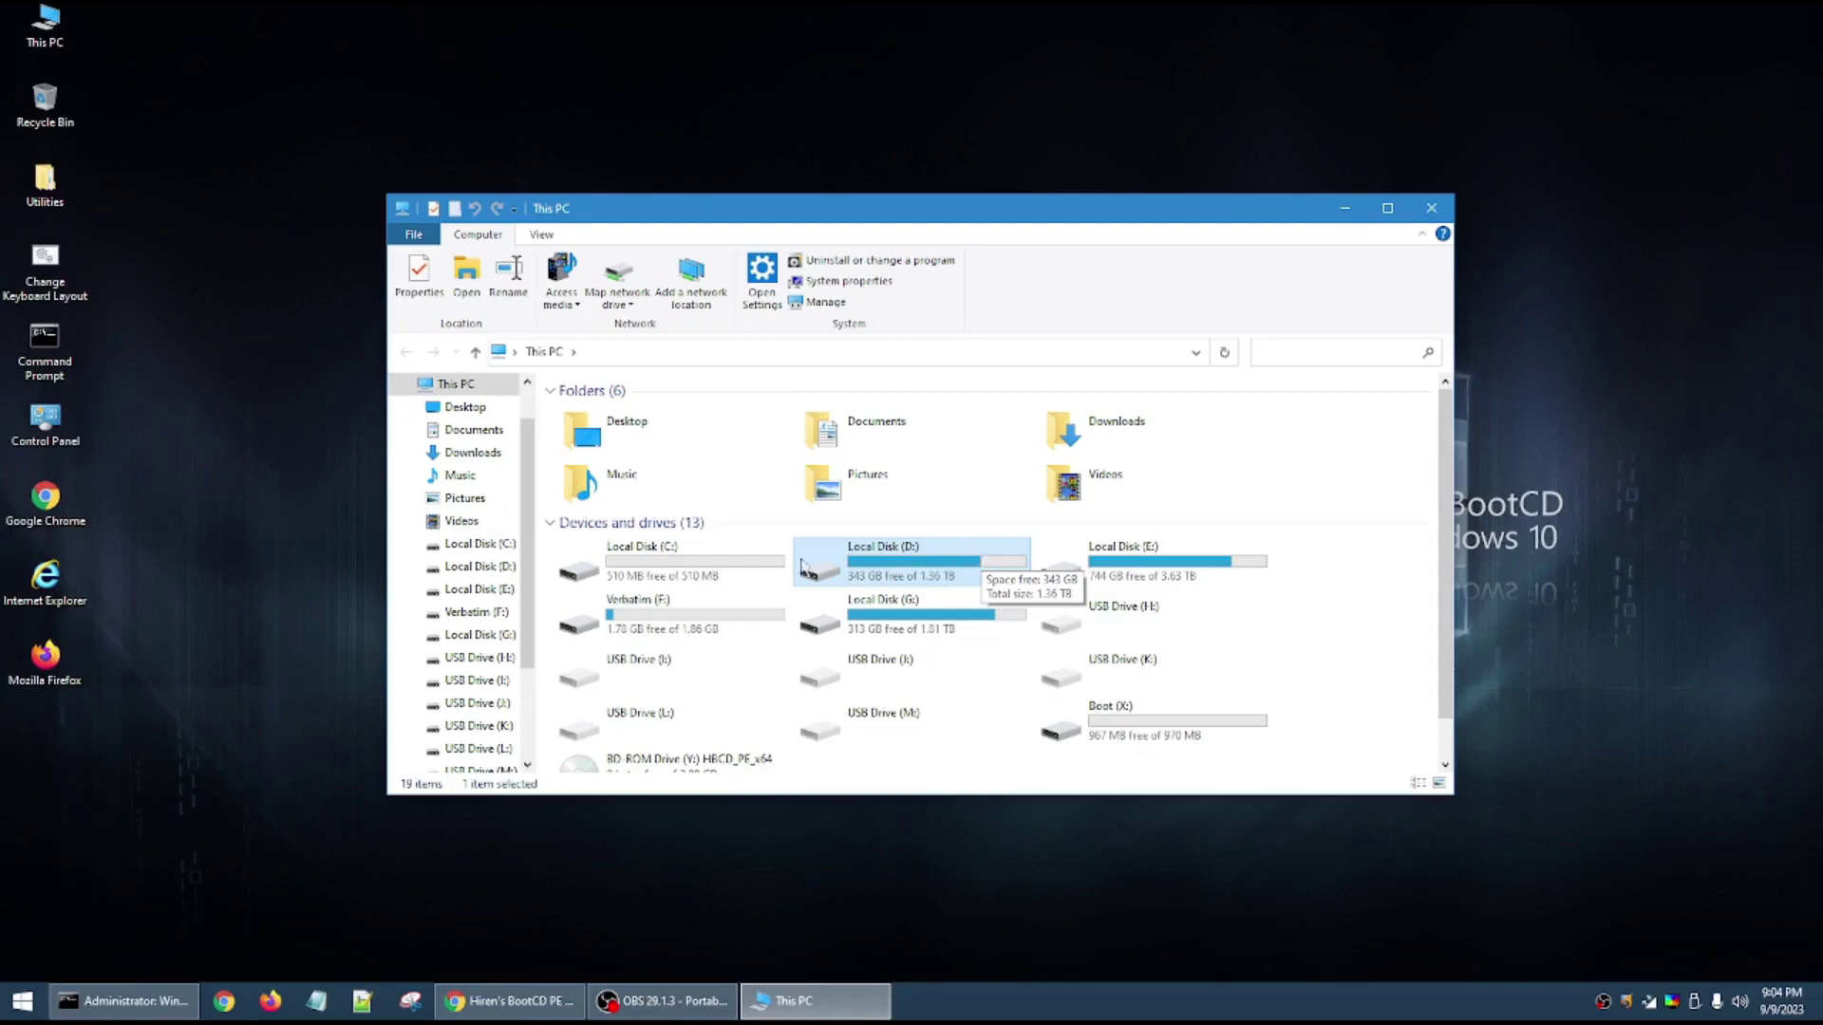
{"action": "double_click", "coordinate": [933, 562]}
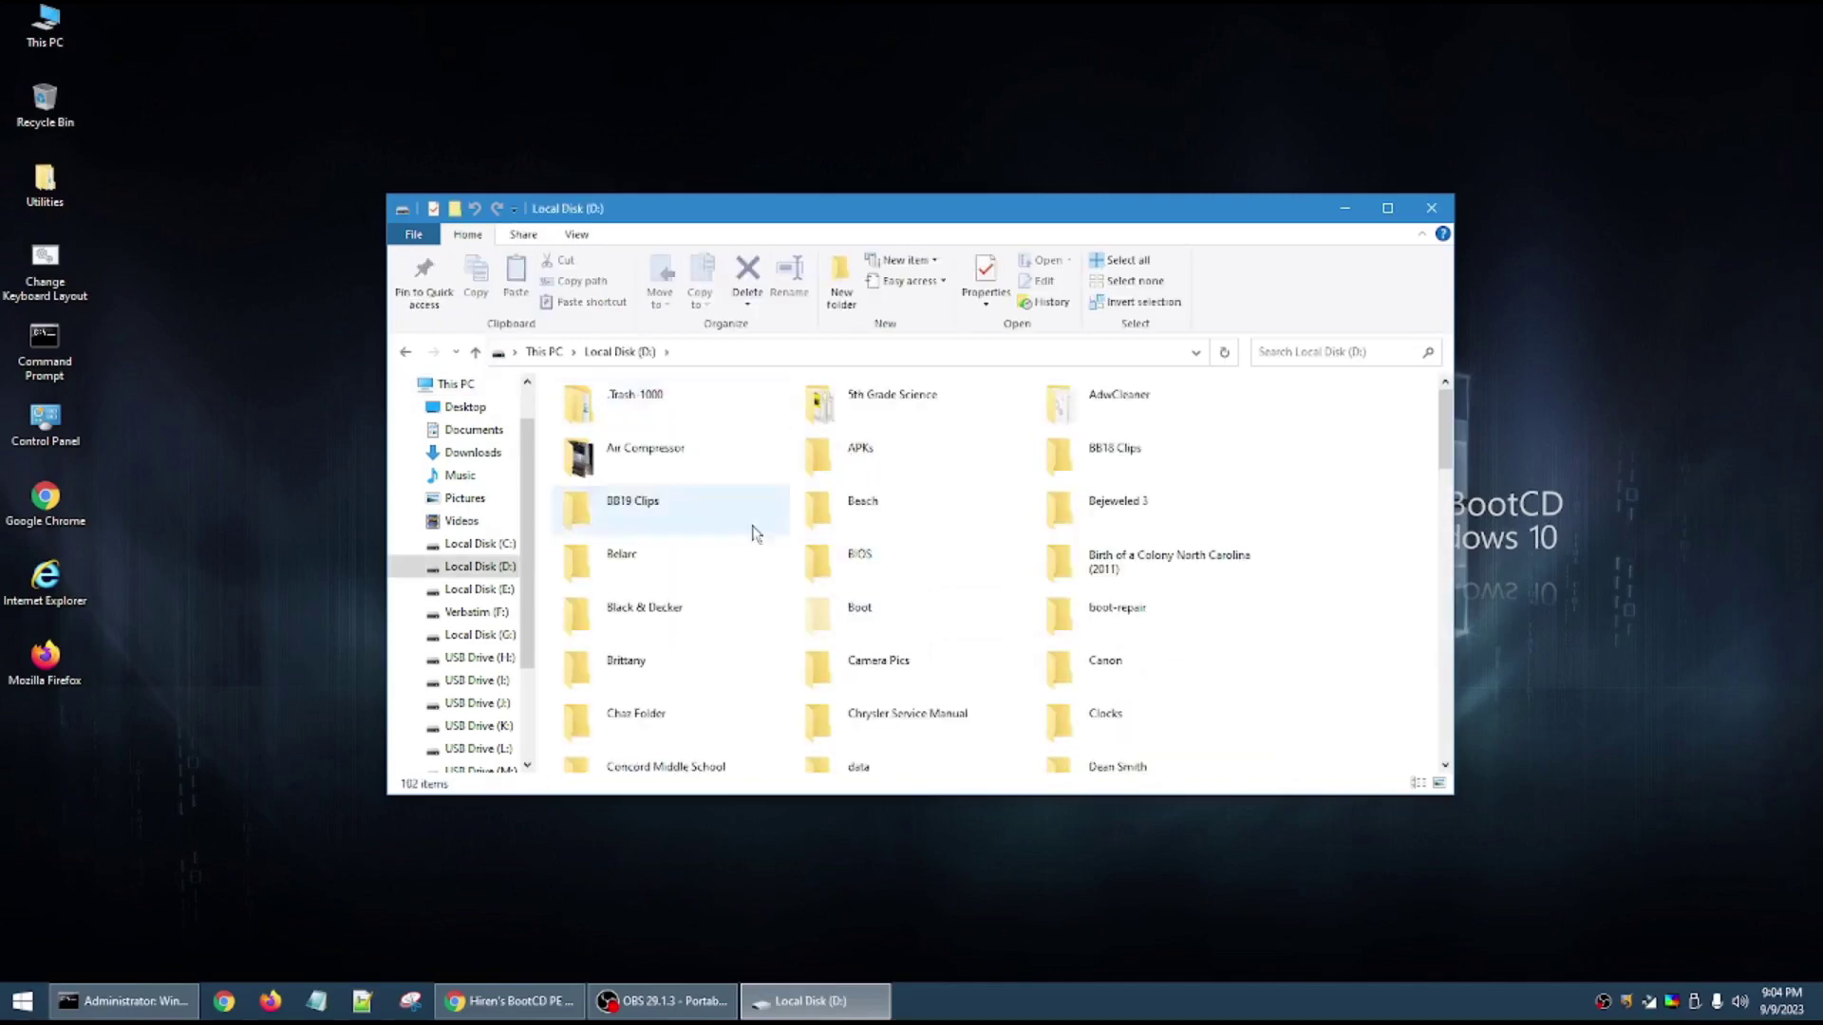
{"action": "double_click", "coordinate": [678, 417]}
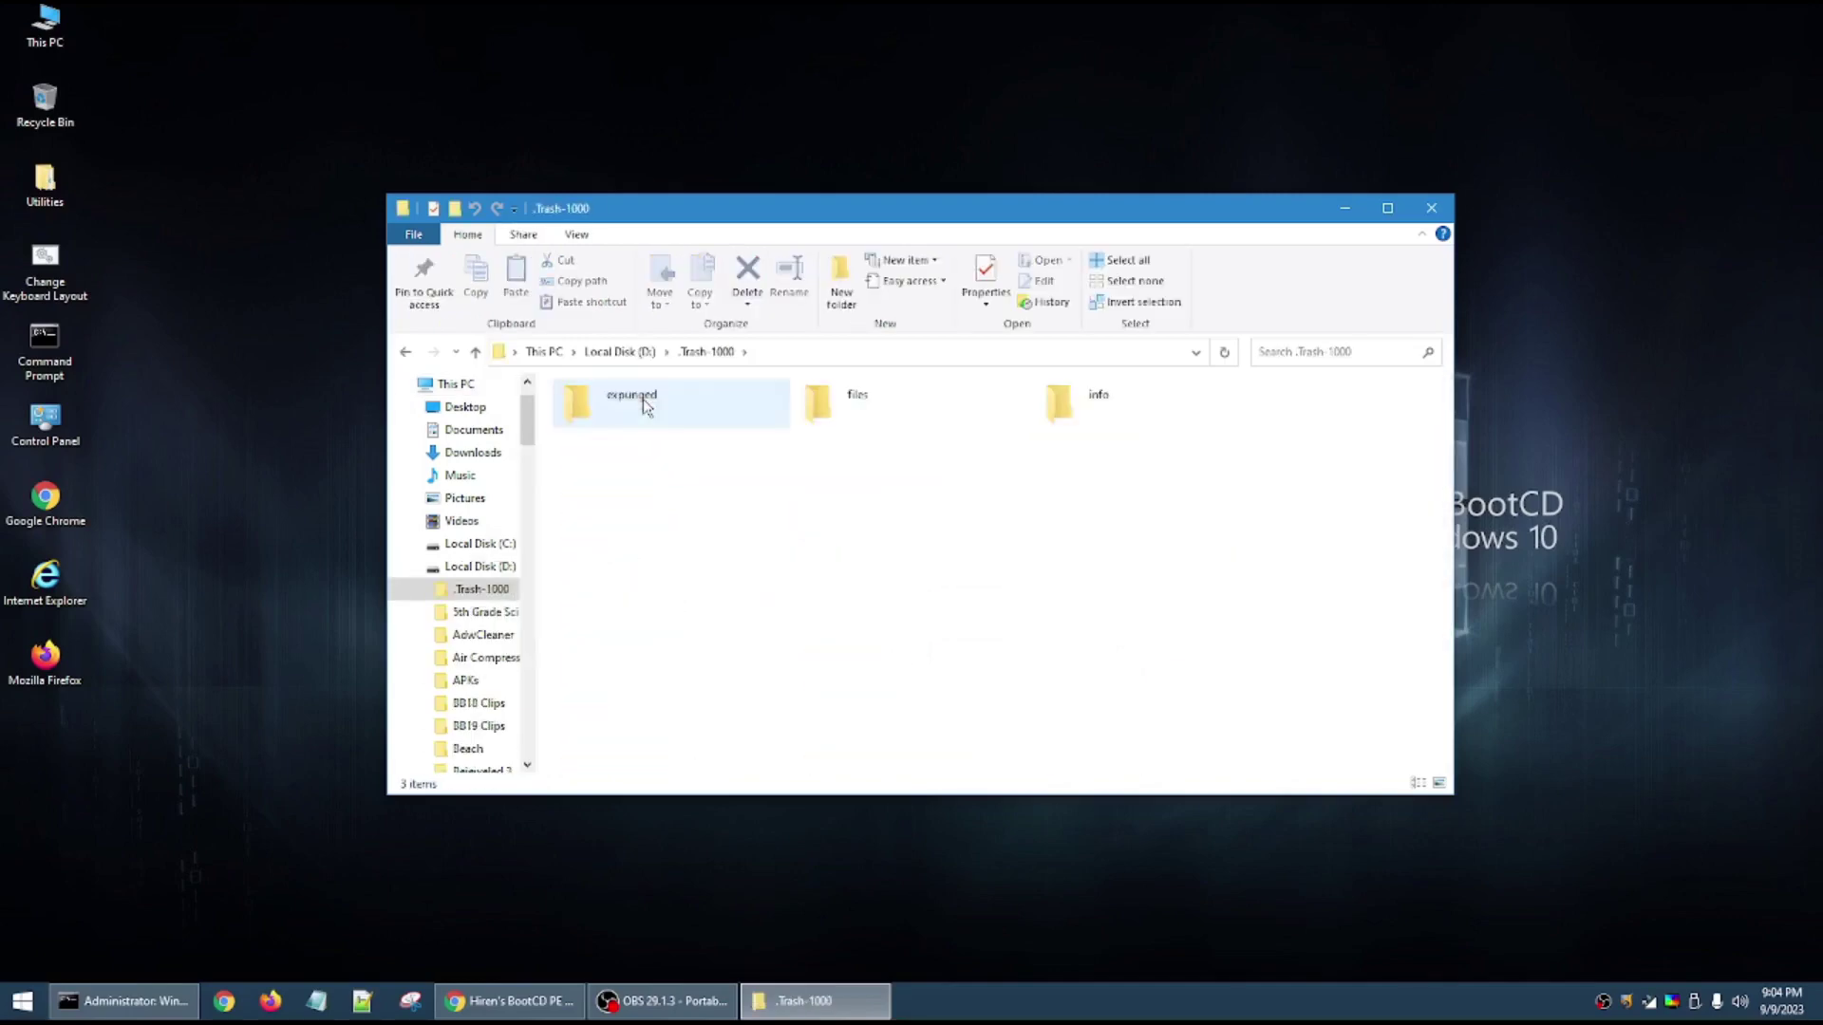
Step: Look inside the expunged, files and info subfolders of .Trash-1000, and return to the root of Local Disk (D:)
{"action": "double_click", "coordinate": [630, 393]}
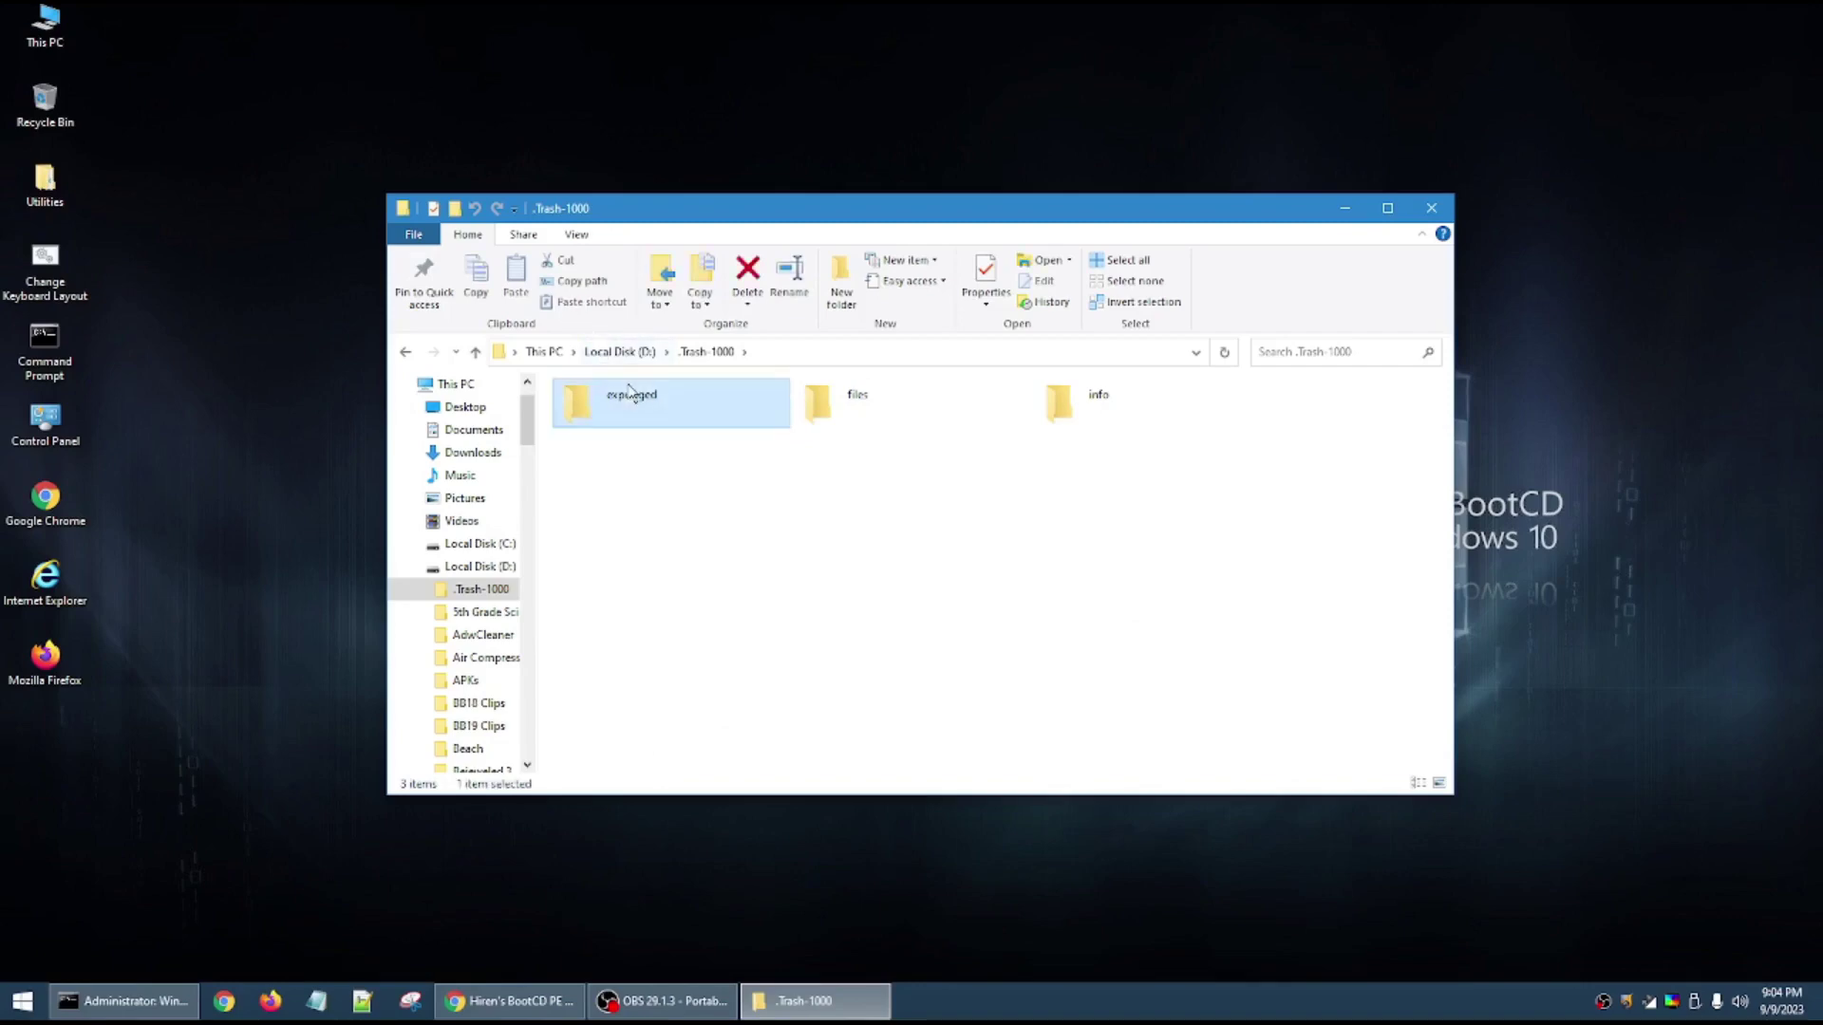
{"action": "left_click", "coordinate": [406, 351]}
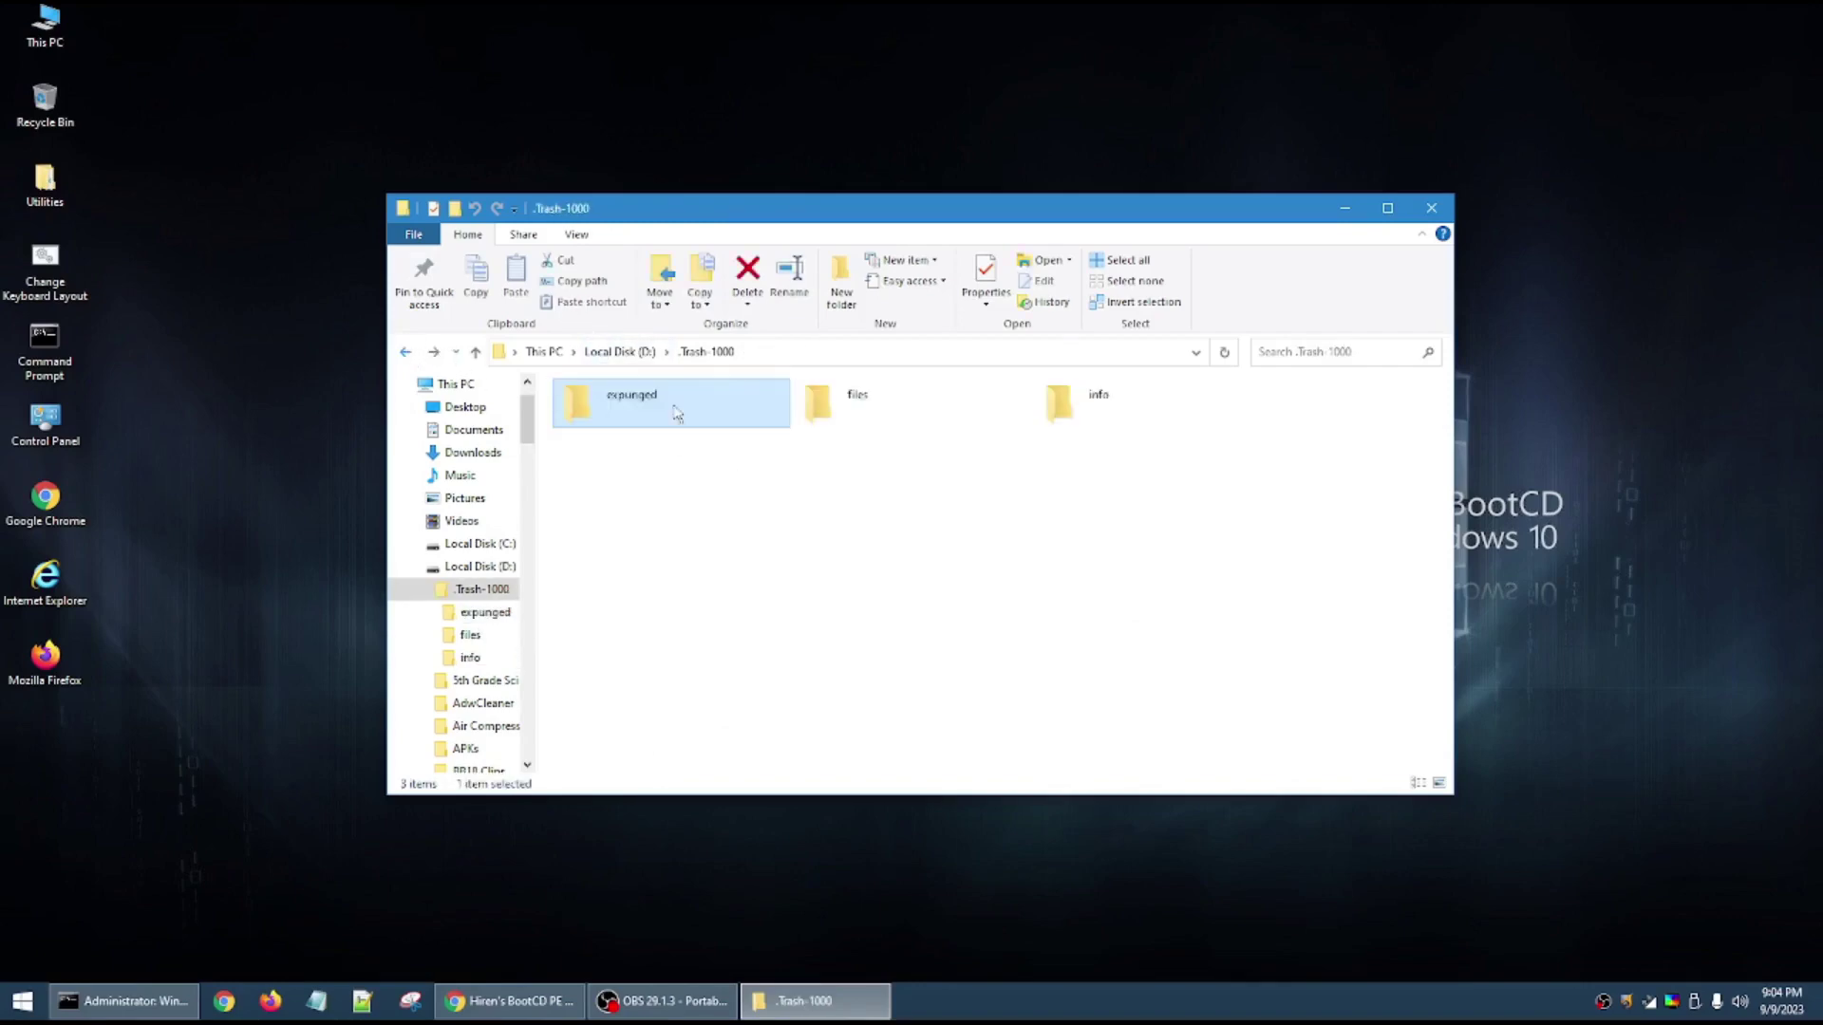
{"action": "double_click", "coordinate": [817, 397]}
{"action": "left_click", "coordinate": [406, 351]}
{"action": "left_click", "coordinate": [1058, 402]}
{"action": "double_click", "coordinate": [1058, 403]}
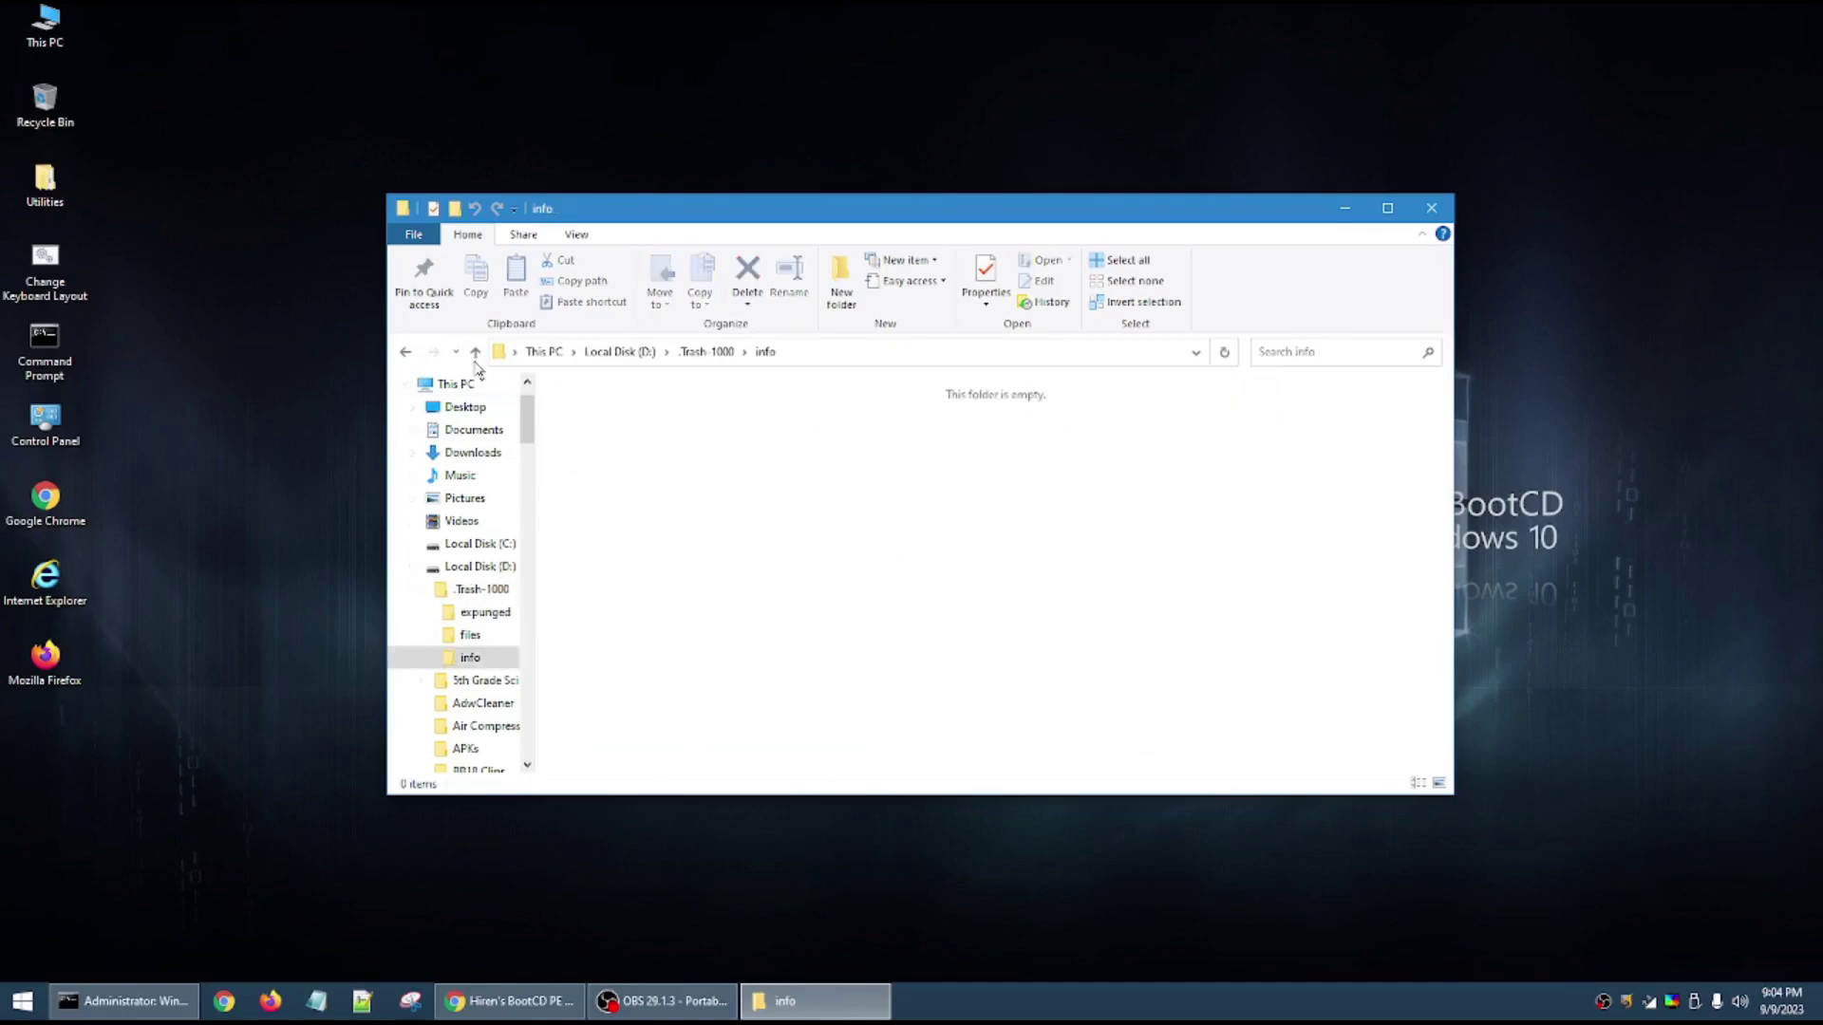
{"action": "left_click", "coordinate": [405, 351]}
{"action": "left_click", "coordinate": [406, 351]}
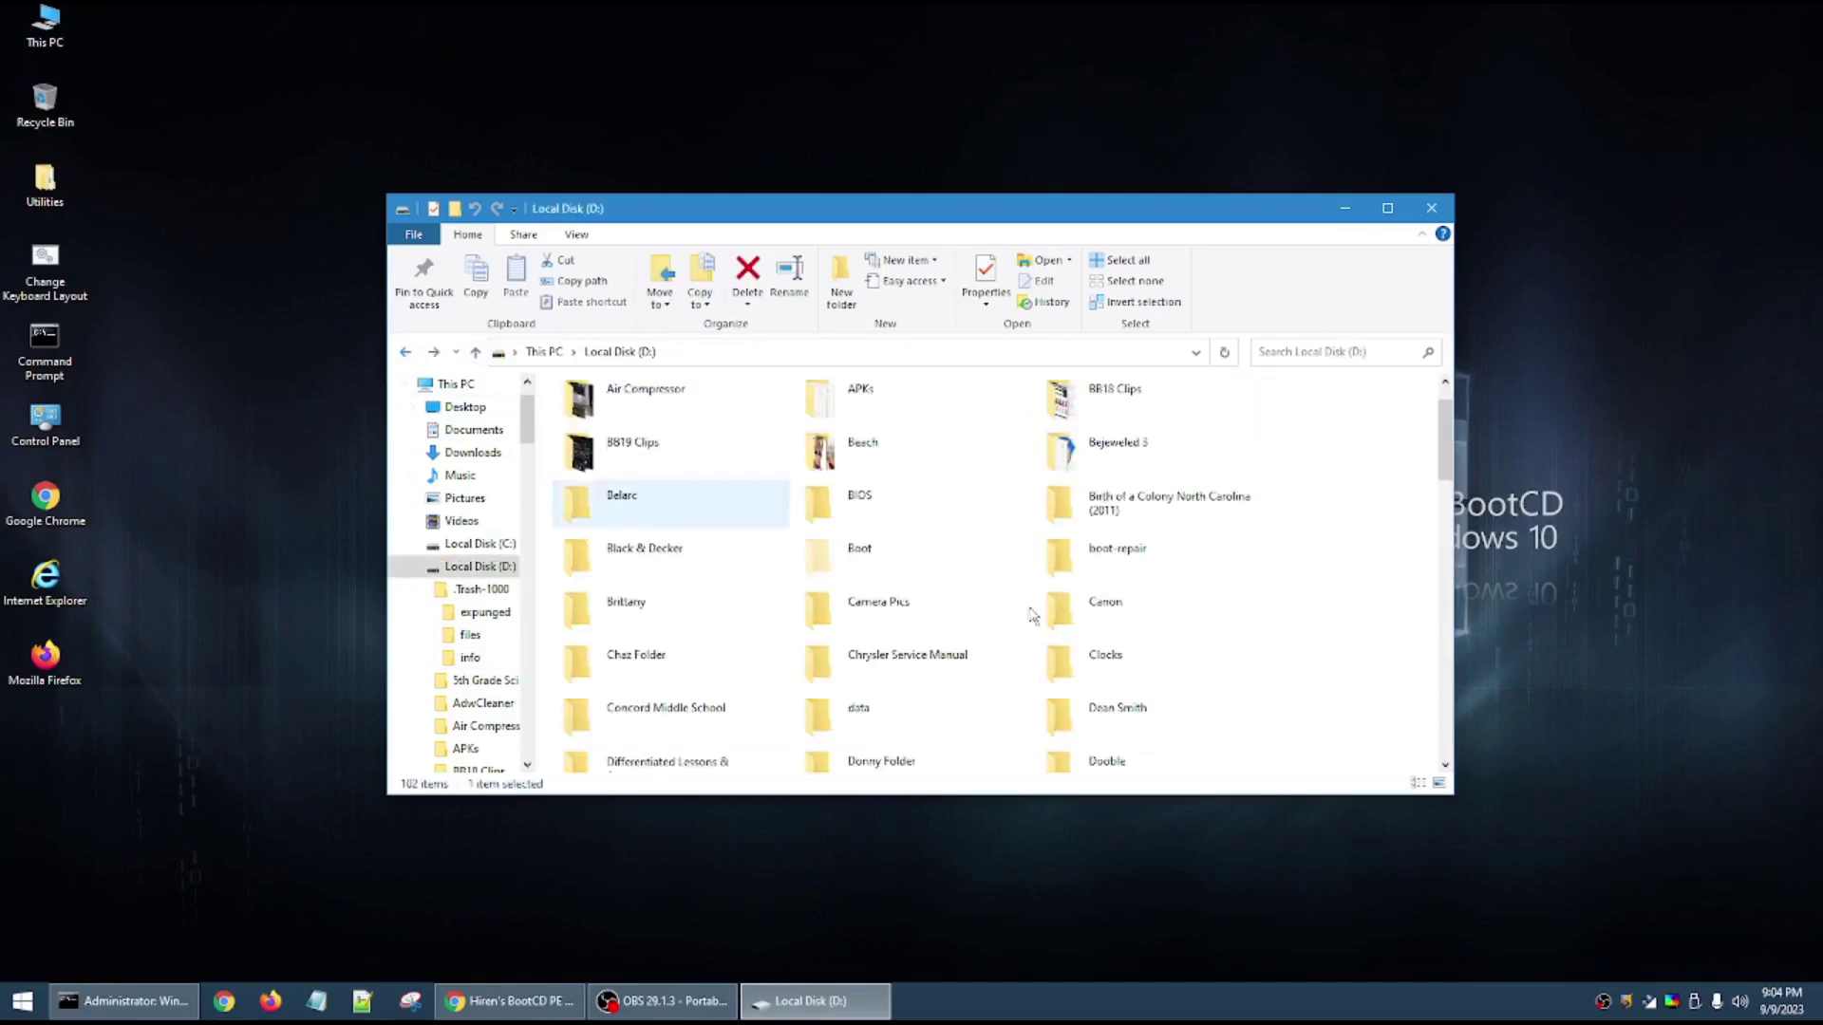
Step: Look through the folders on Local Disk (D:), view the contents of the Recovery folder's subfolder, and close Windows Explorer
{"action": "scroll", "coordinate": [1240, 599], "scroll_direction": "down", "scroll_amount": 5}
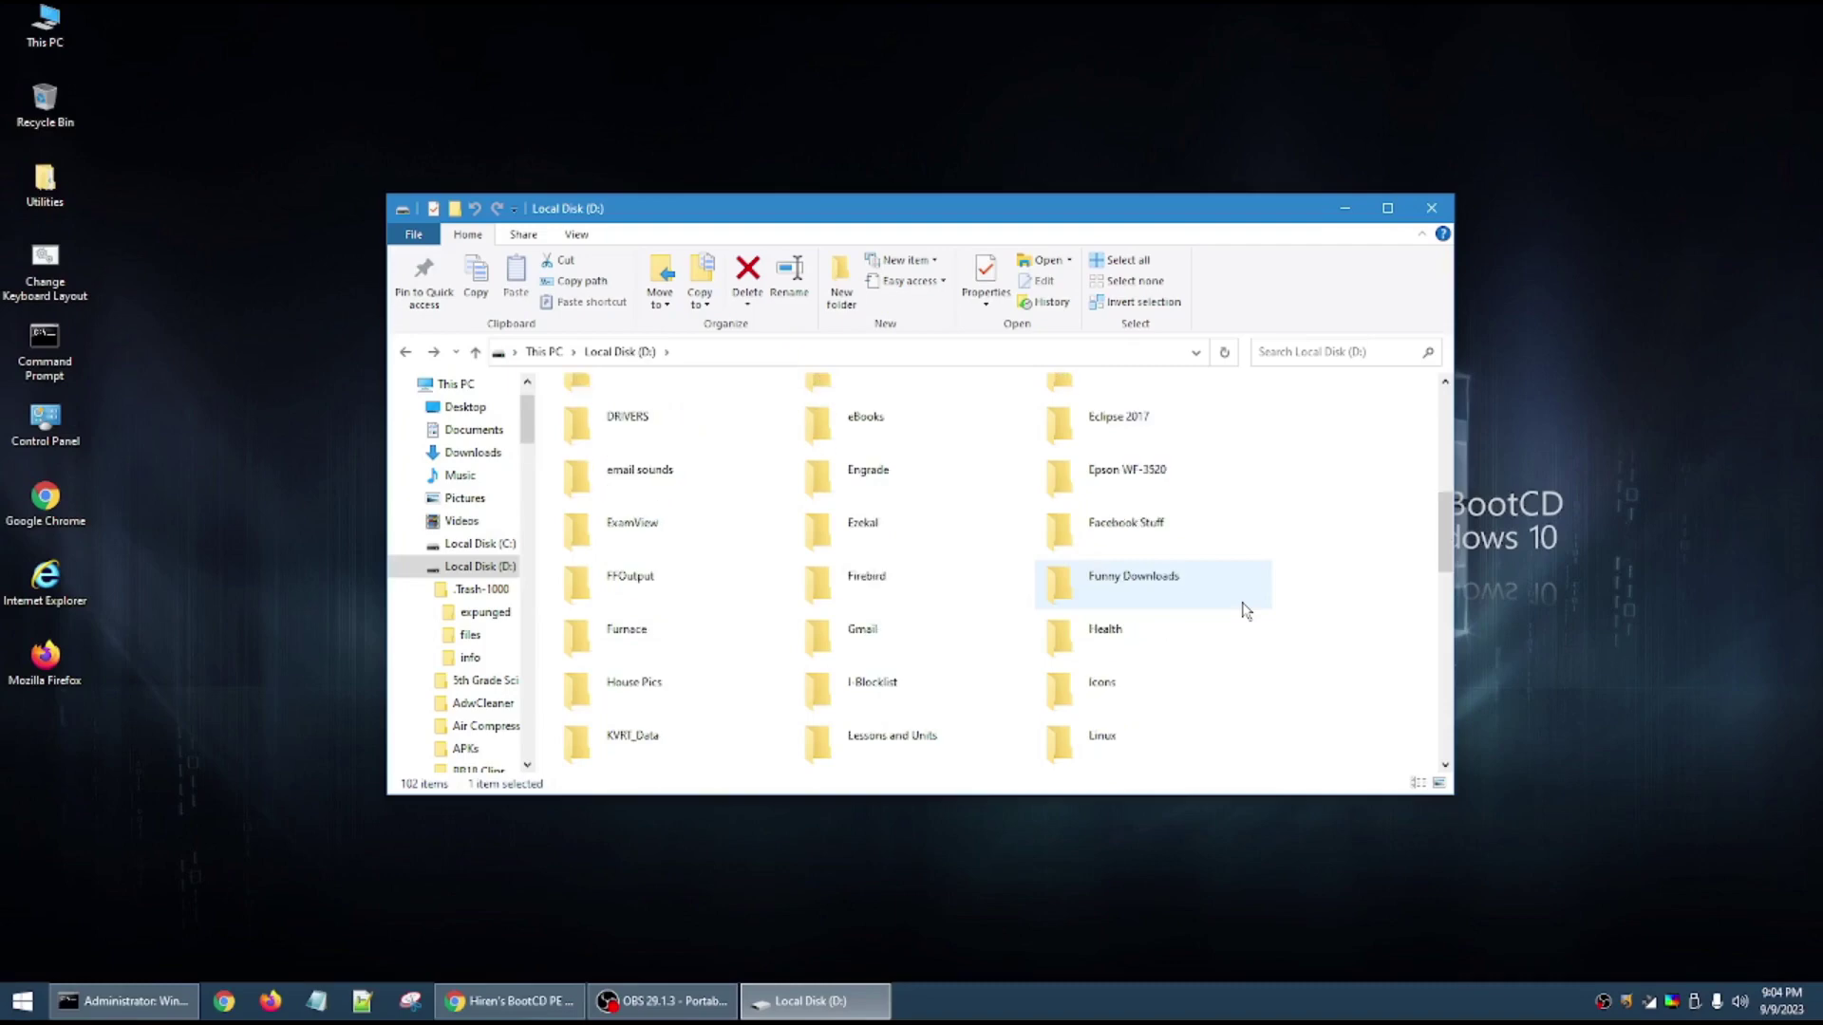
{"action": "scroll", "coordinate": [1246, 611], "scroll_direction": "down", "scroll_amount": 10}
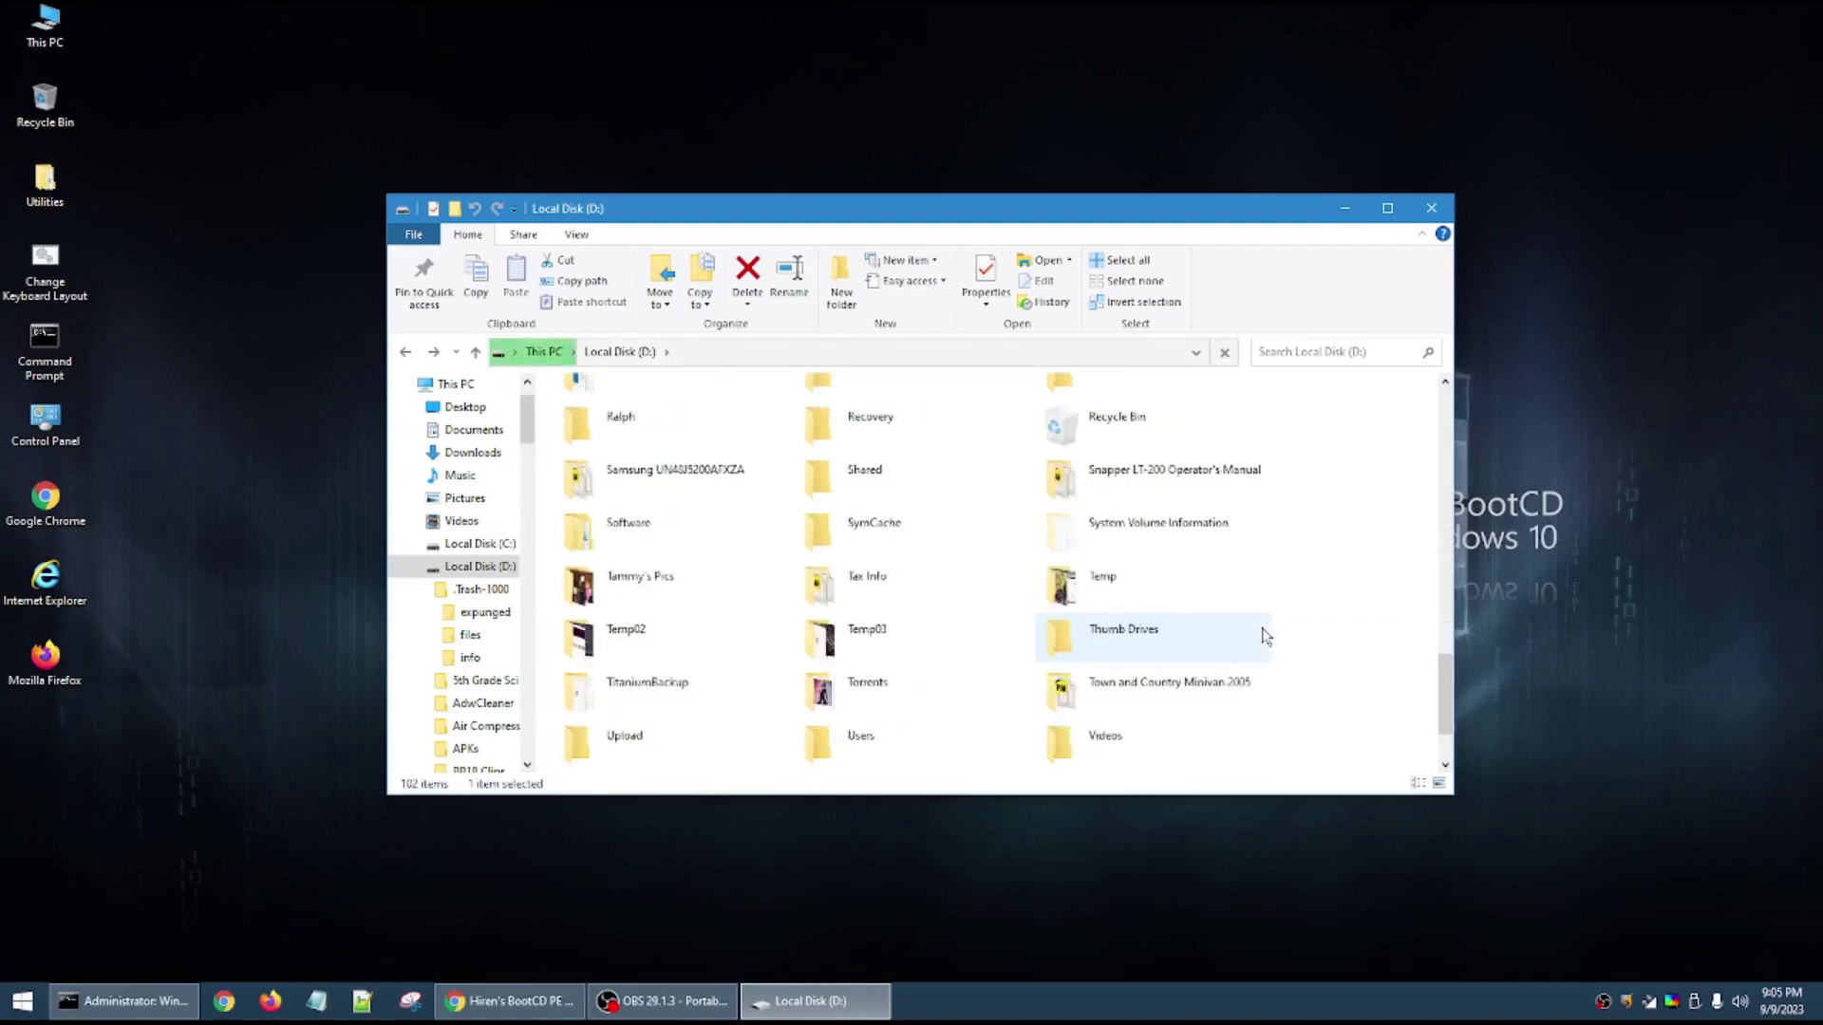
{"action": "double_click", "coordinate": [872, 421]}
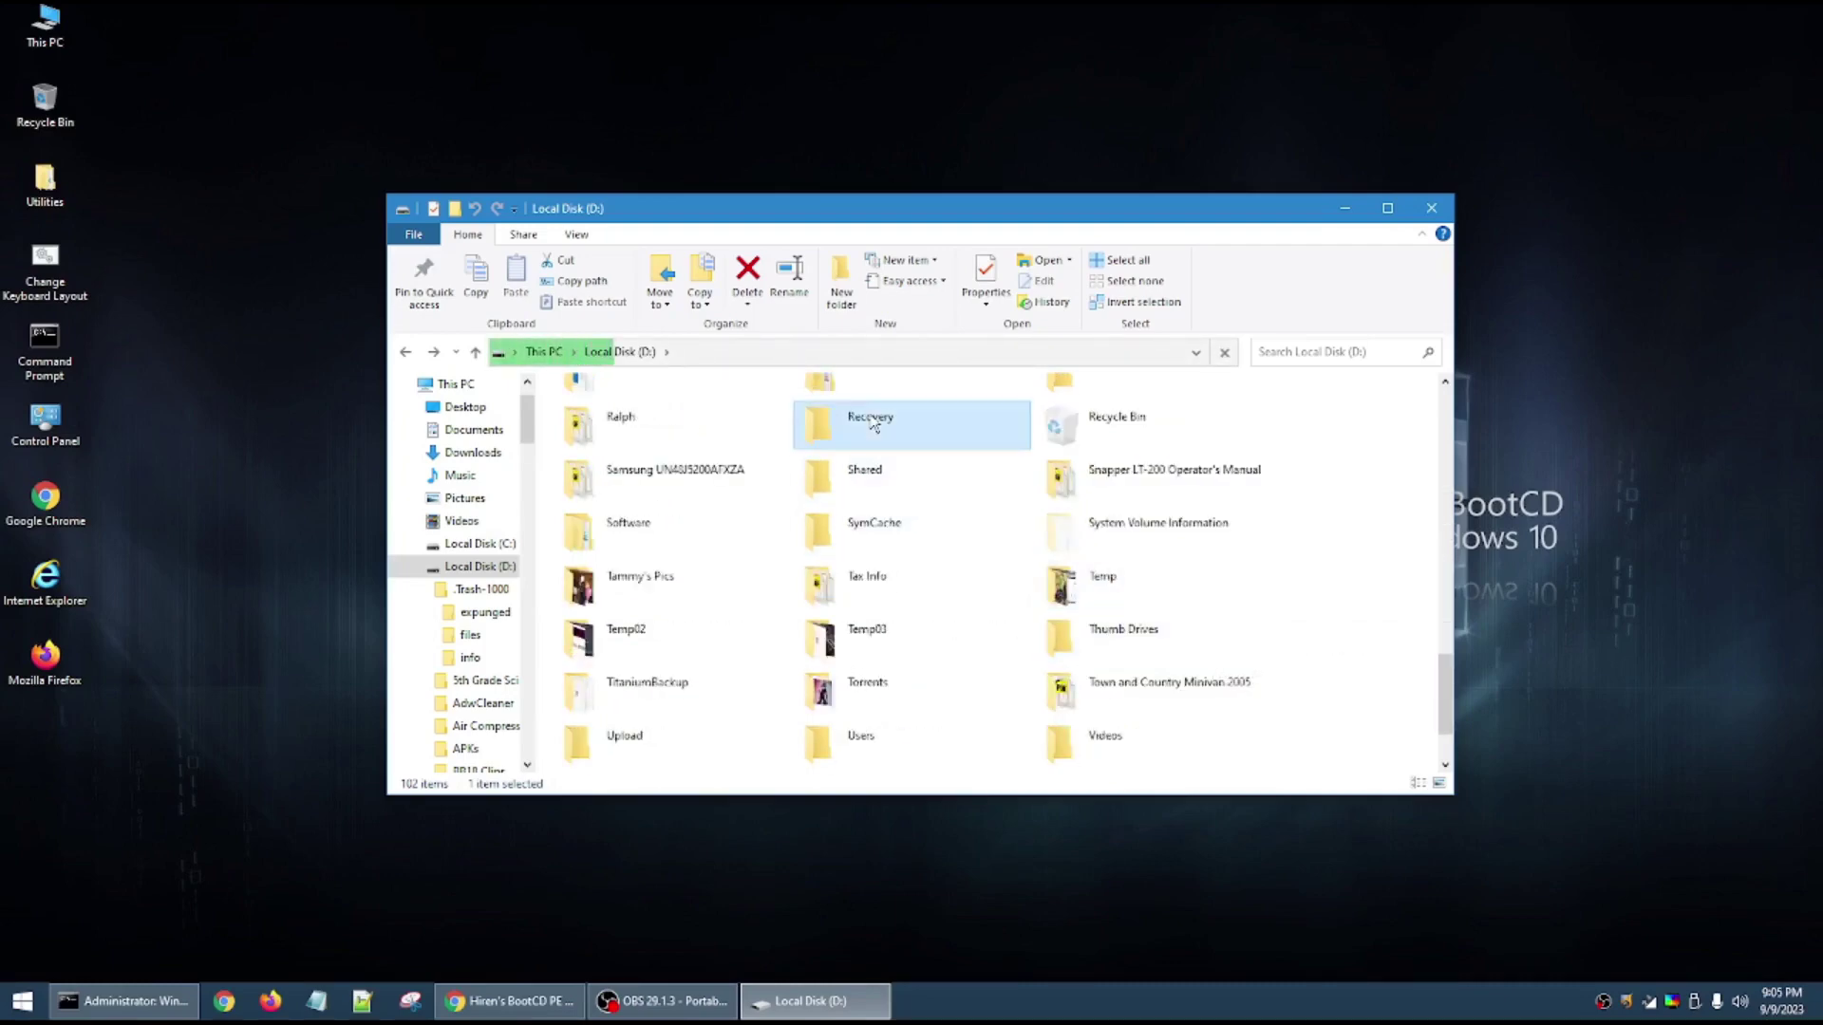
{"action": "mouse_move", "coordinate": [653, 417]}
{"action": "double_click", "coordinate": [705, 400]}
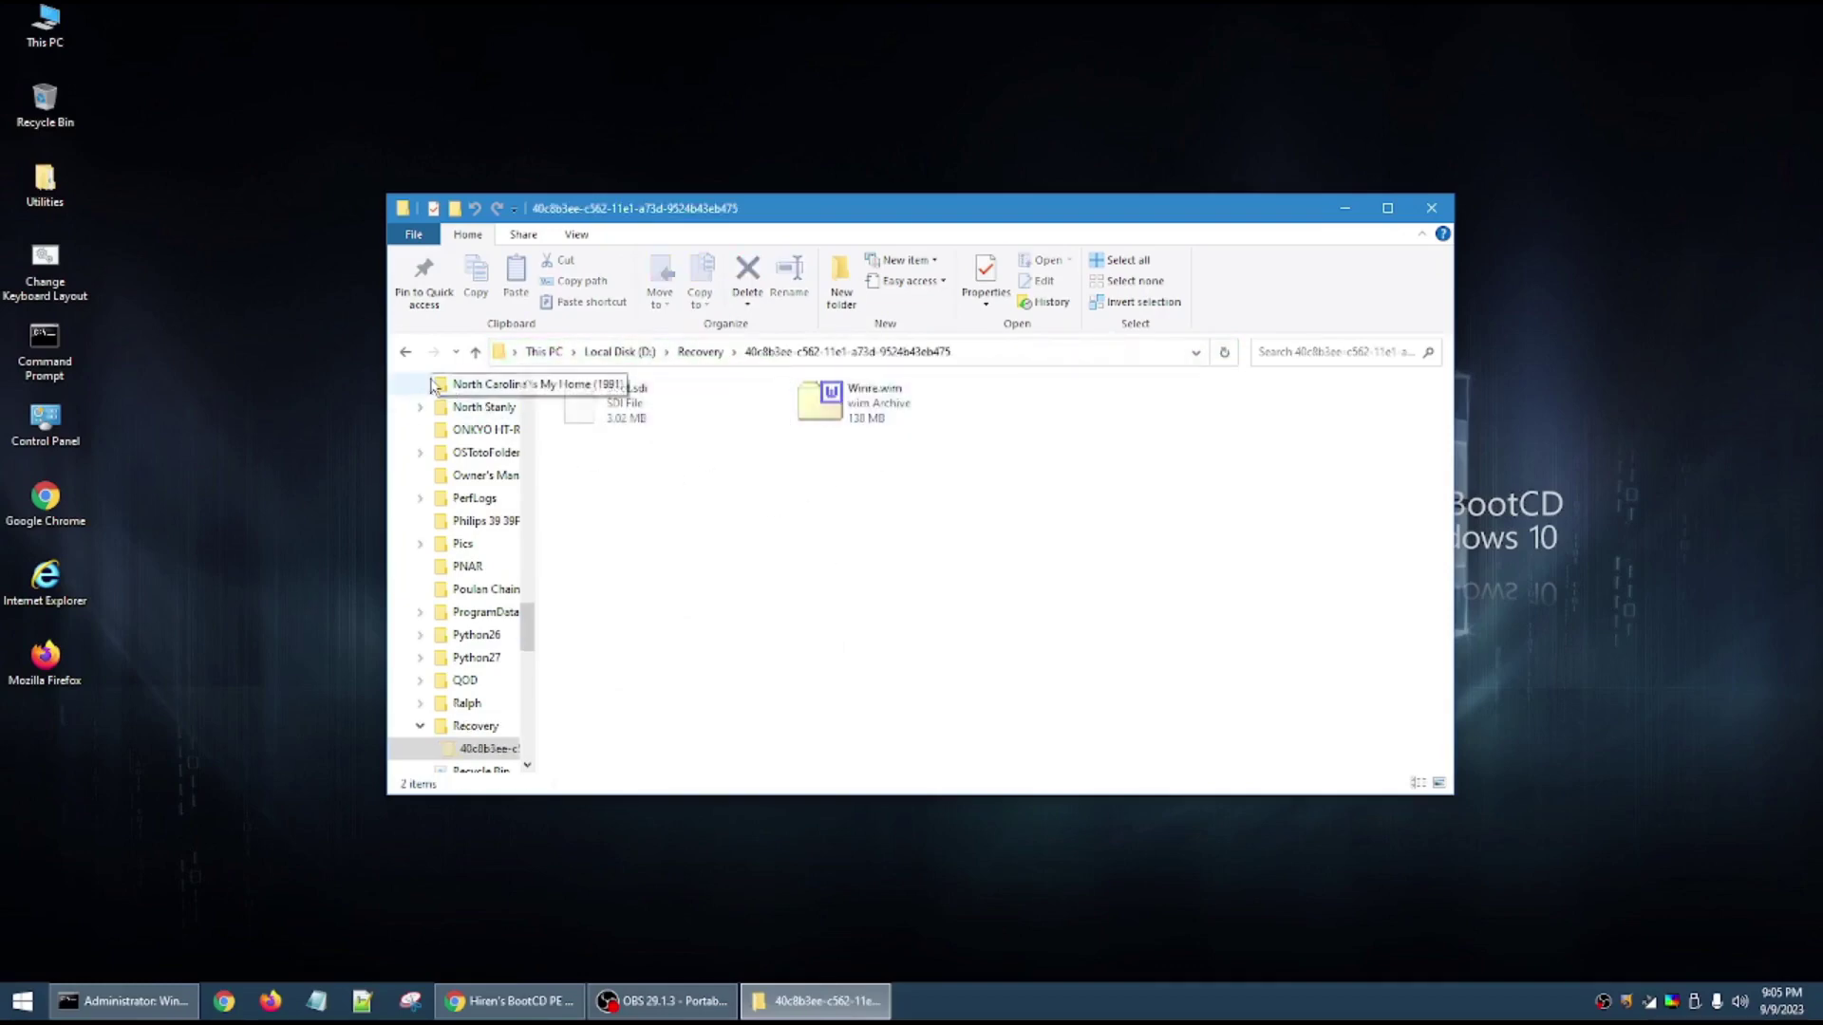
{"action": "left_click", "coordinate": [407, 354]}
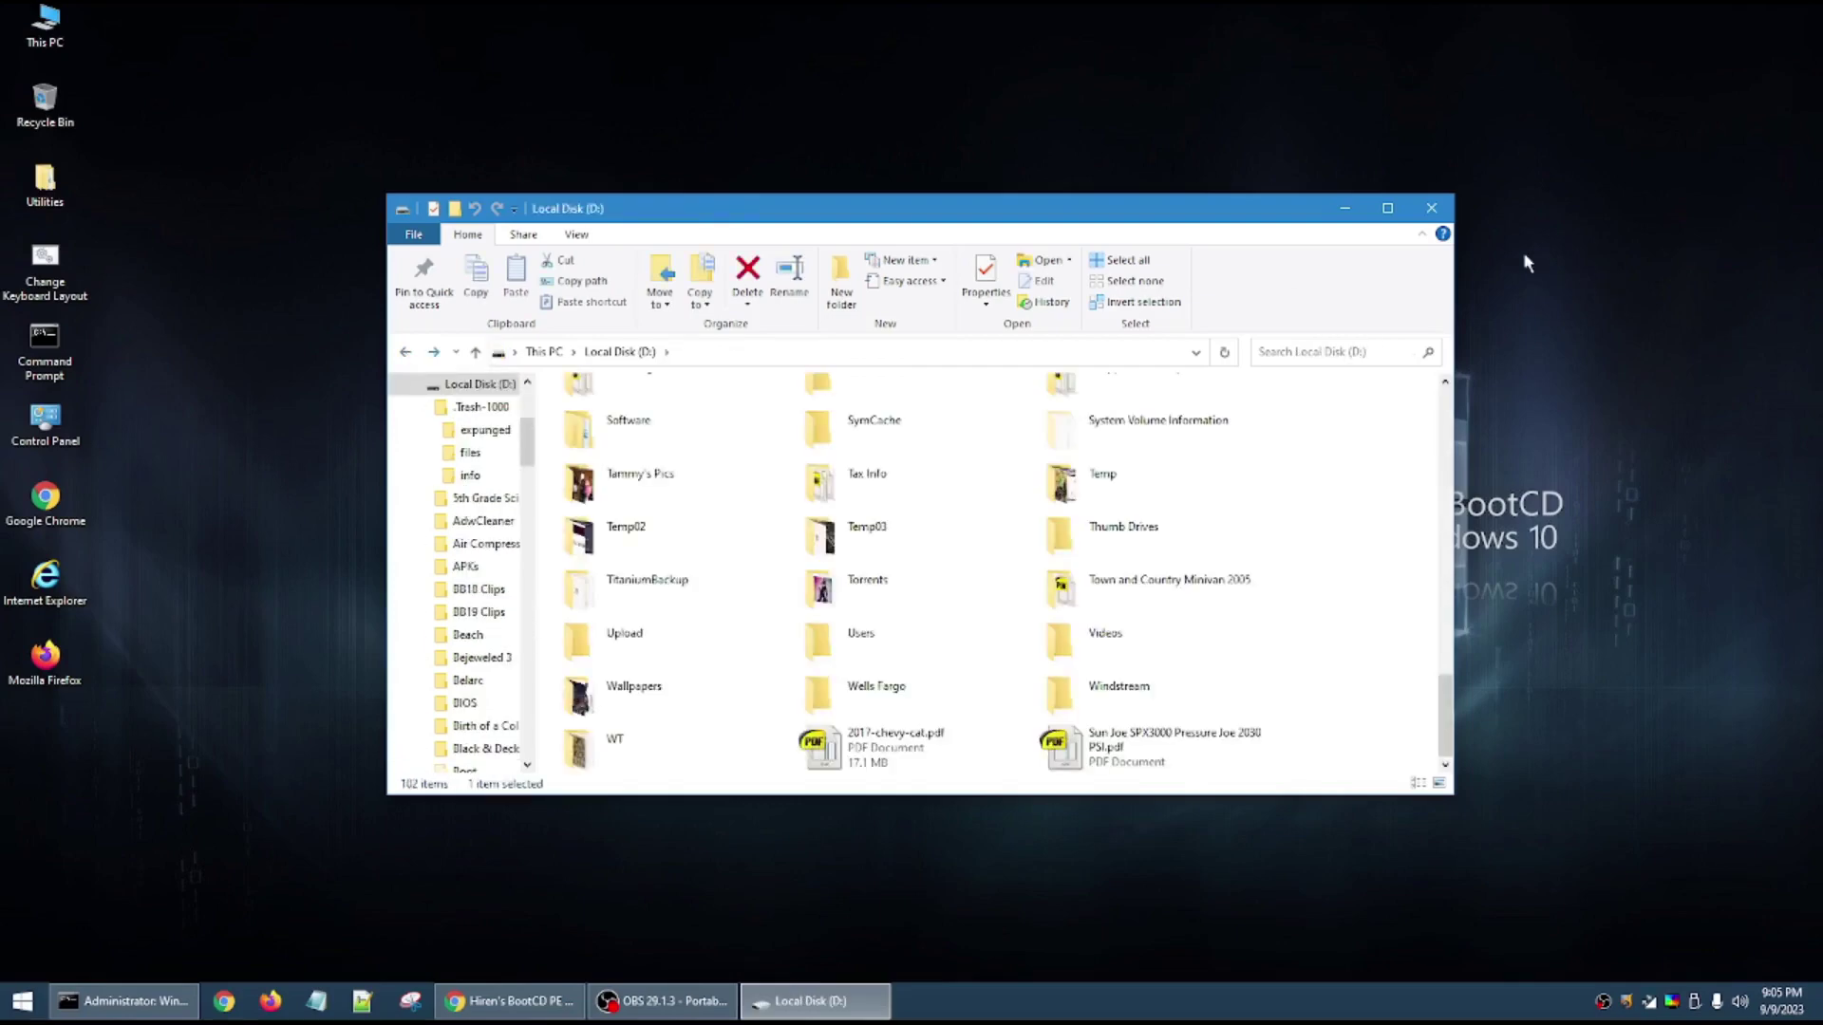
{"action": "left_click", "coordinate": [1432, 209]}
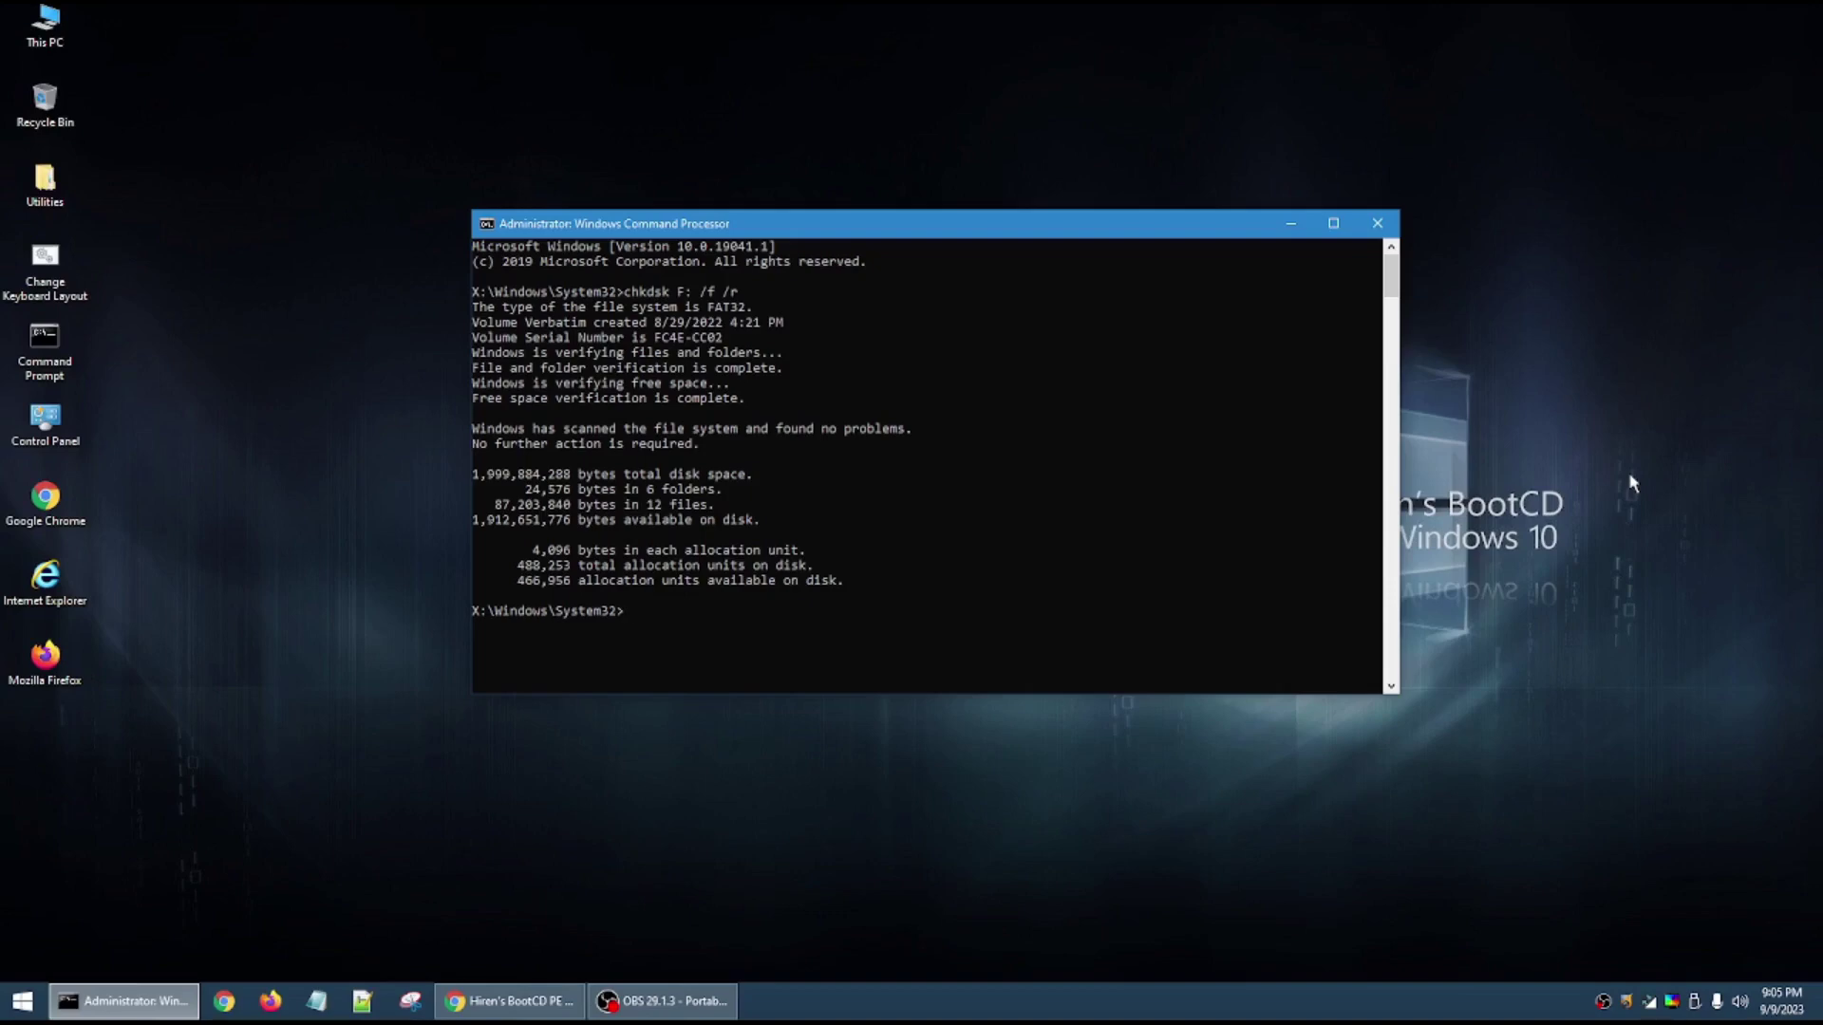
Step: Read the closing section of the Hiren's BootCD PE guide in Chrome, and close the administrator command window
{"action": "left_click", "coordinate": [570, 1006]}
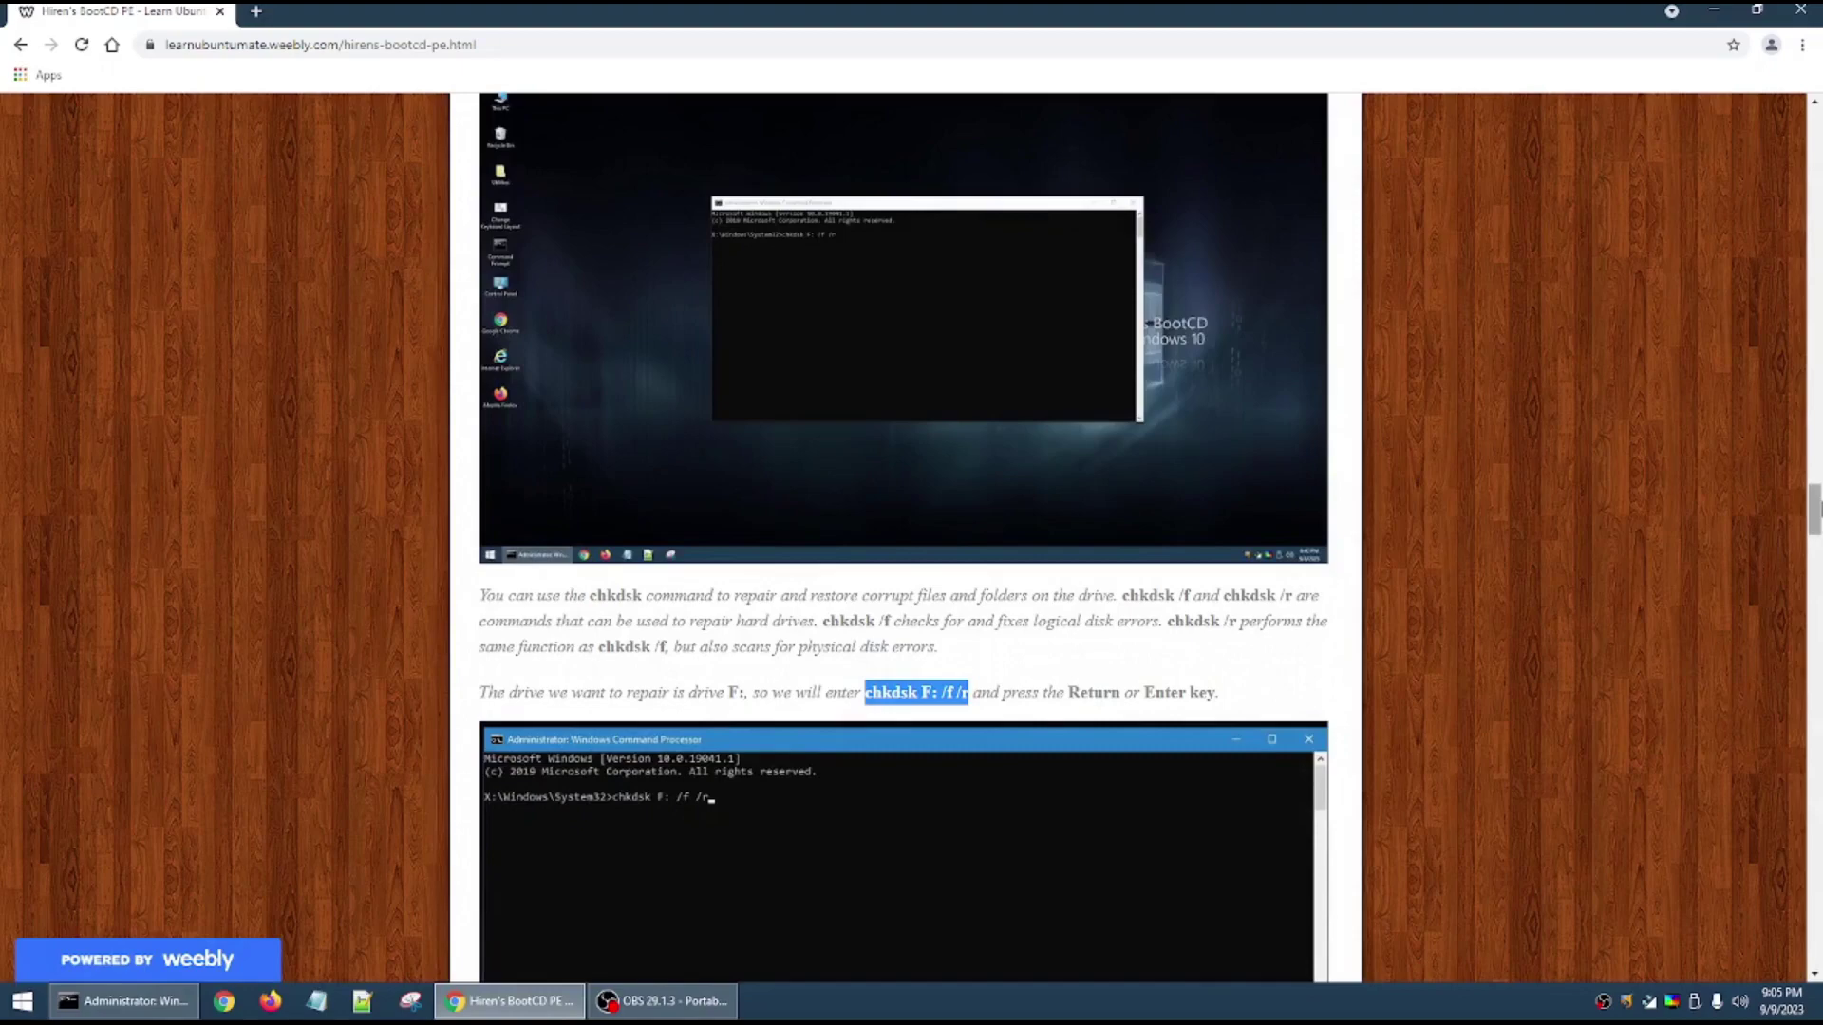
{"action": "left_click_drag", "start_coordinate": [1815, 510], "coordinate": [1814, 940]}
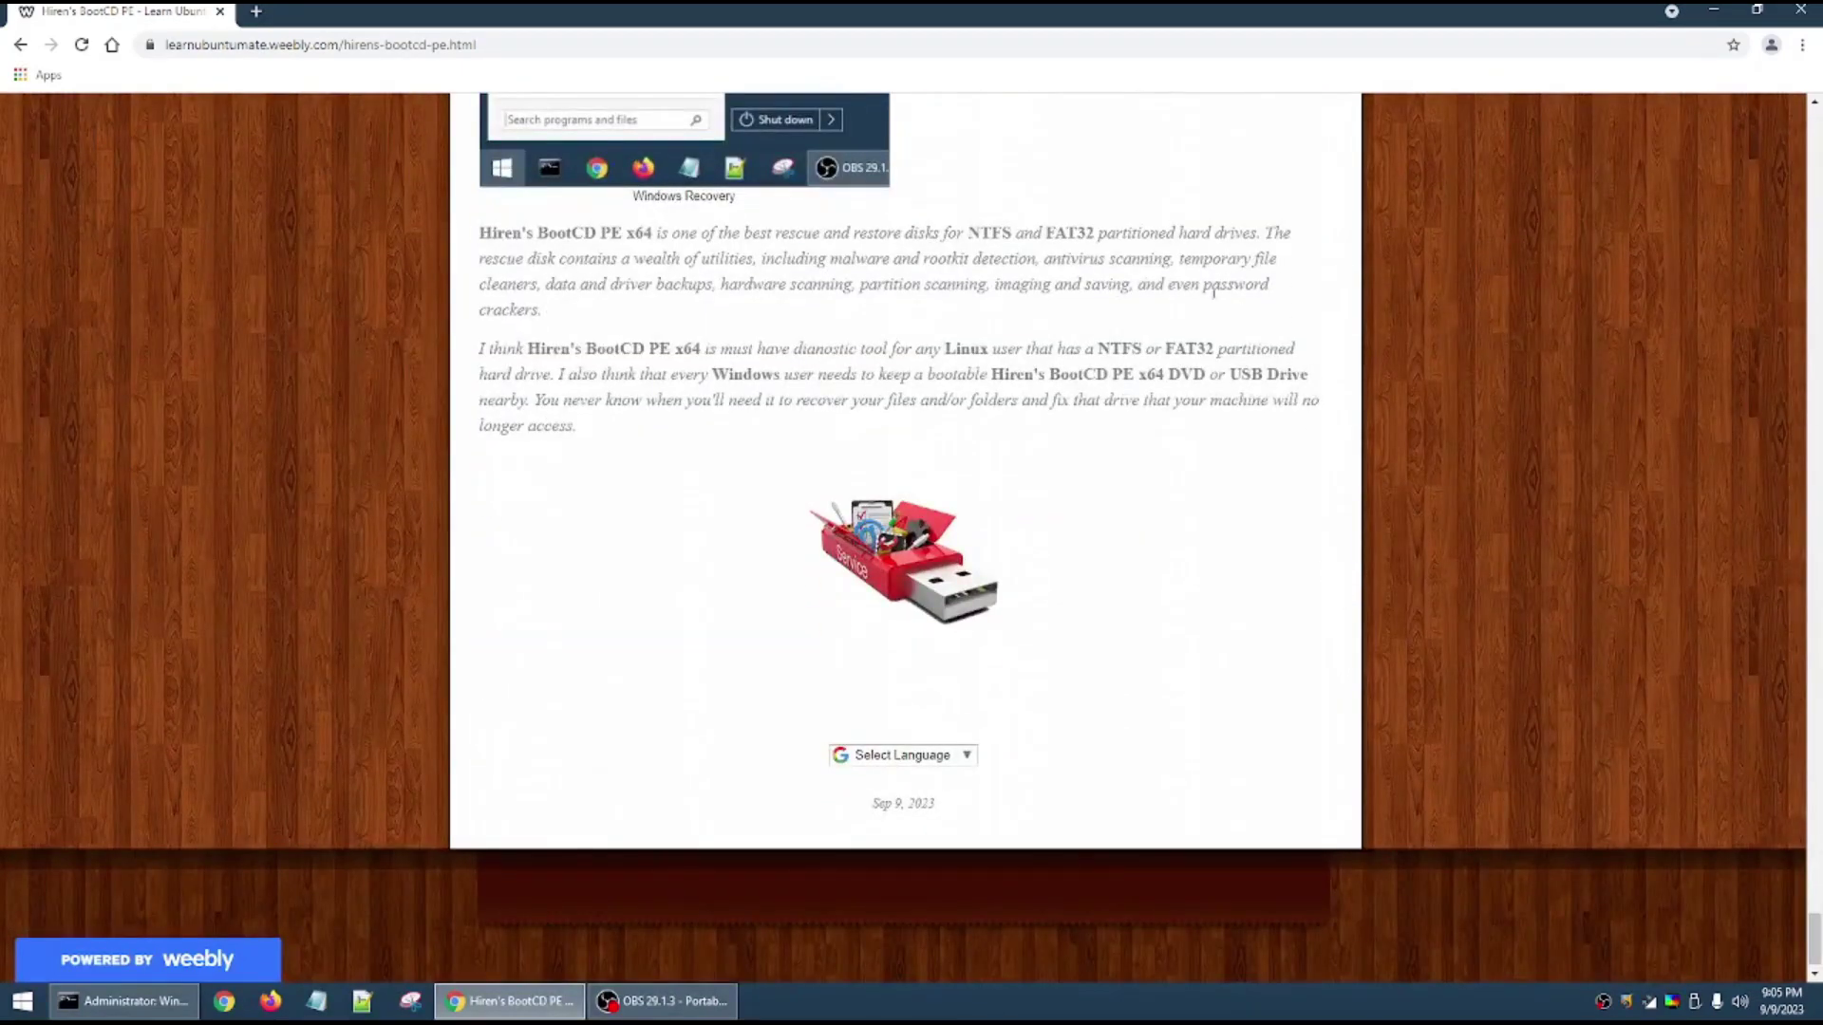
{"action": "left_click", "coordinate": [1724, 11]}
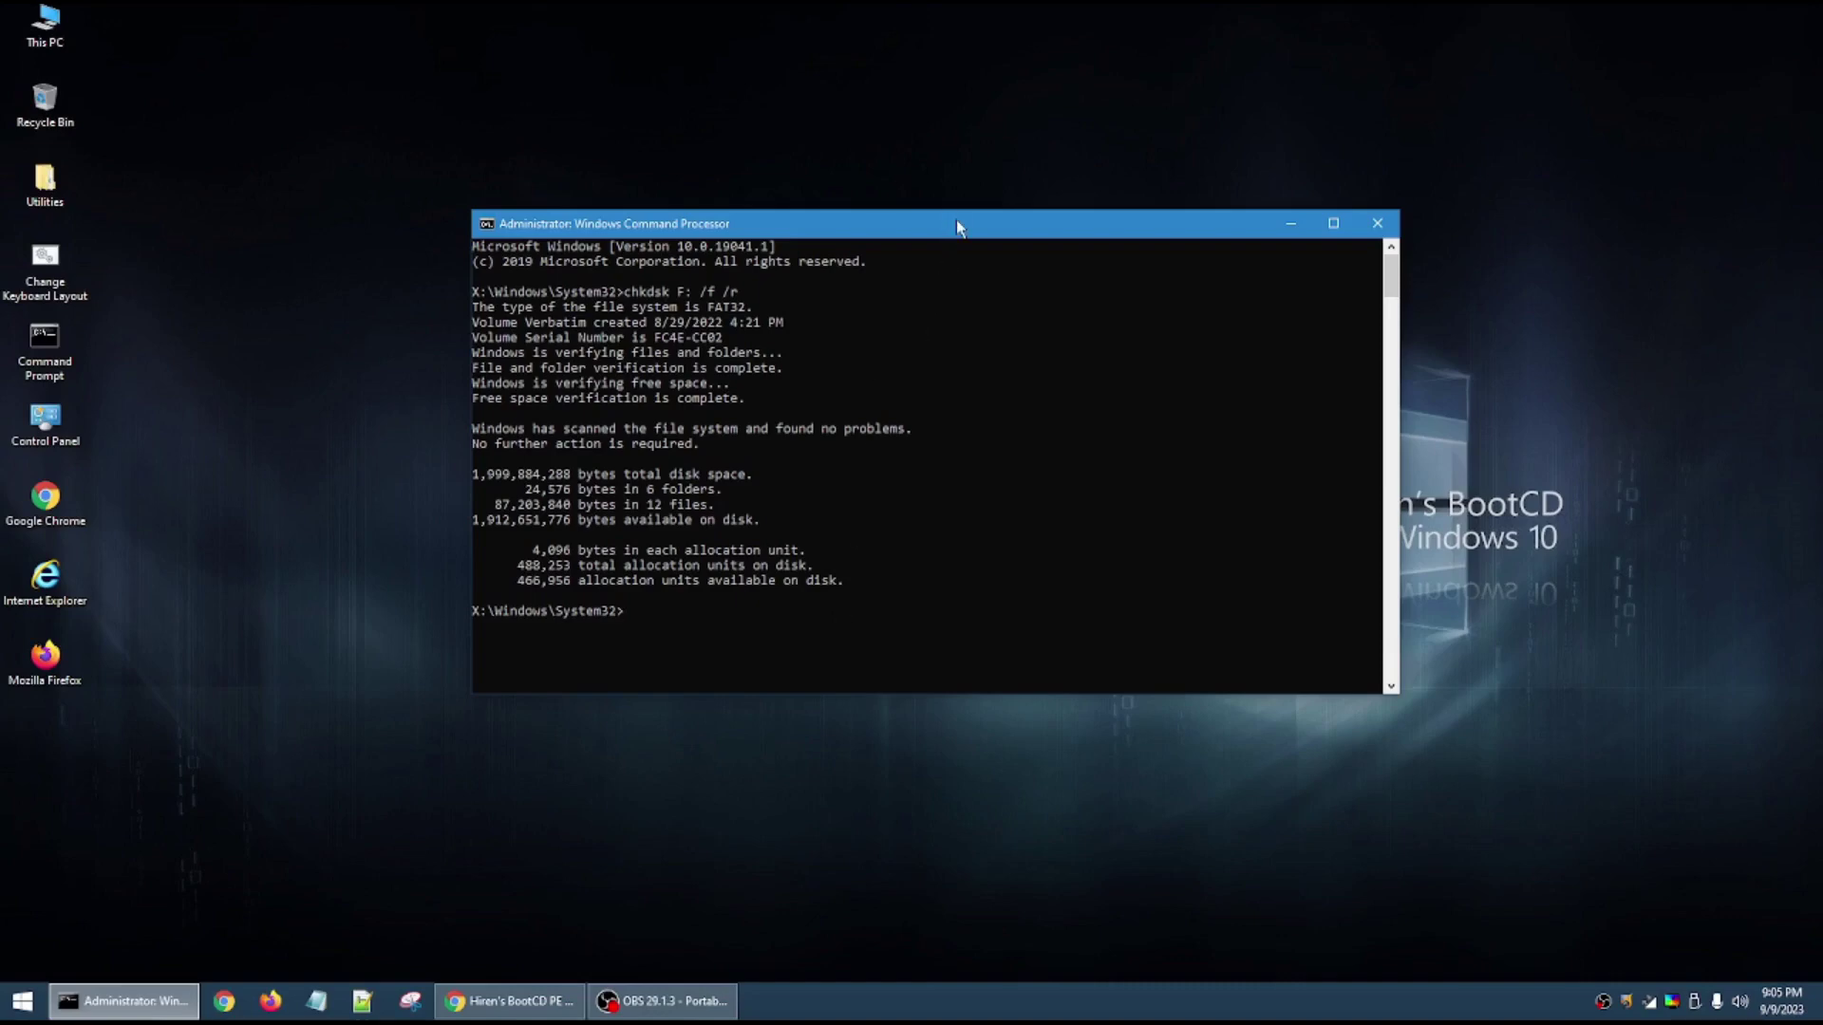
{"action": "left_click_drag", "start_coordinate": [957, 223], "coordinate": [963, 77]}
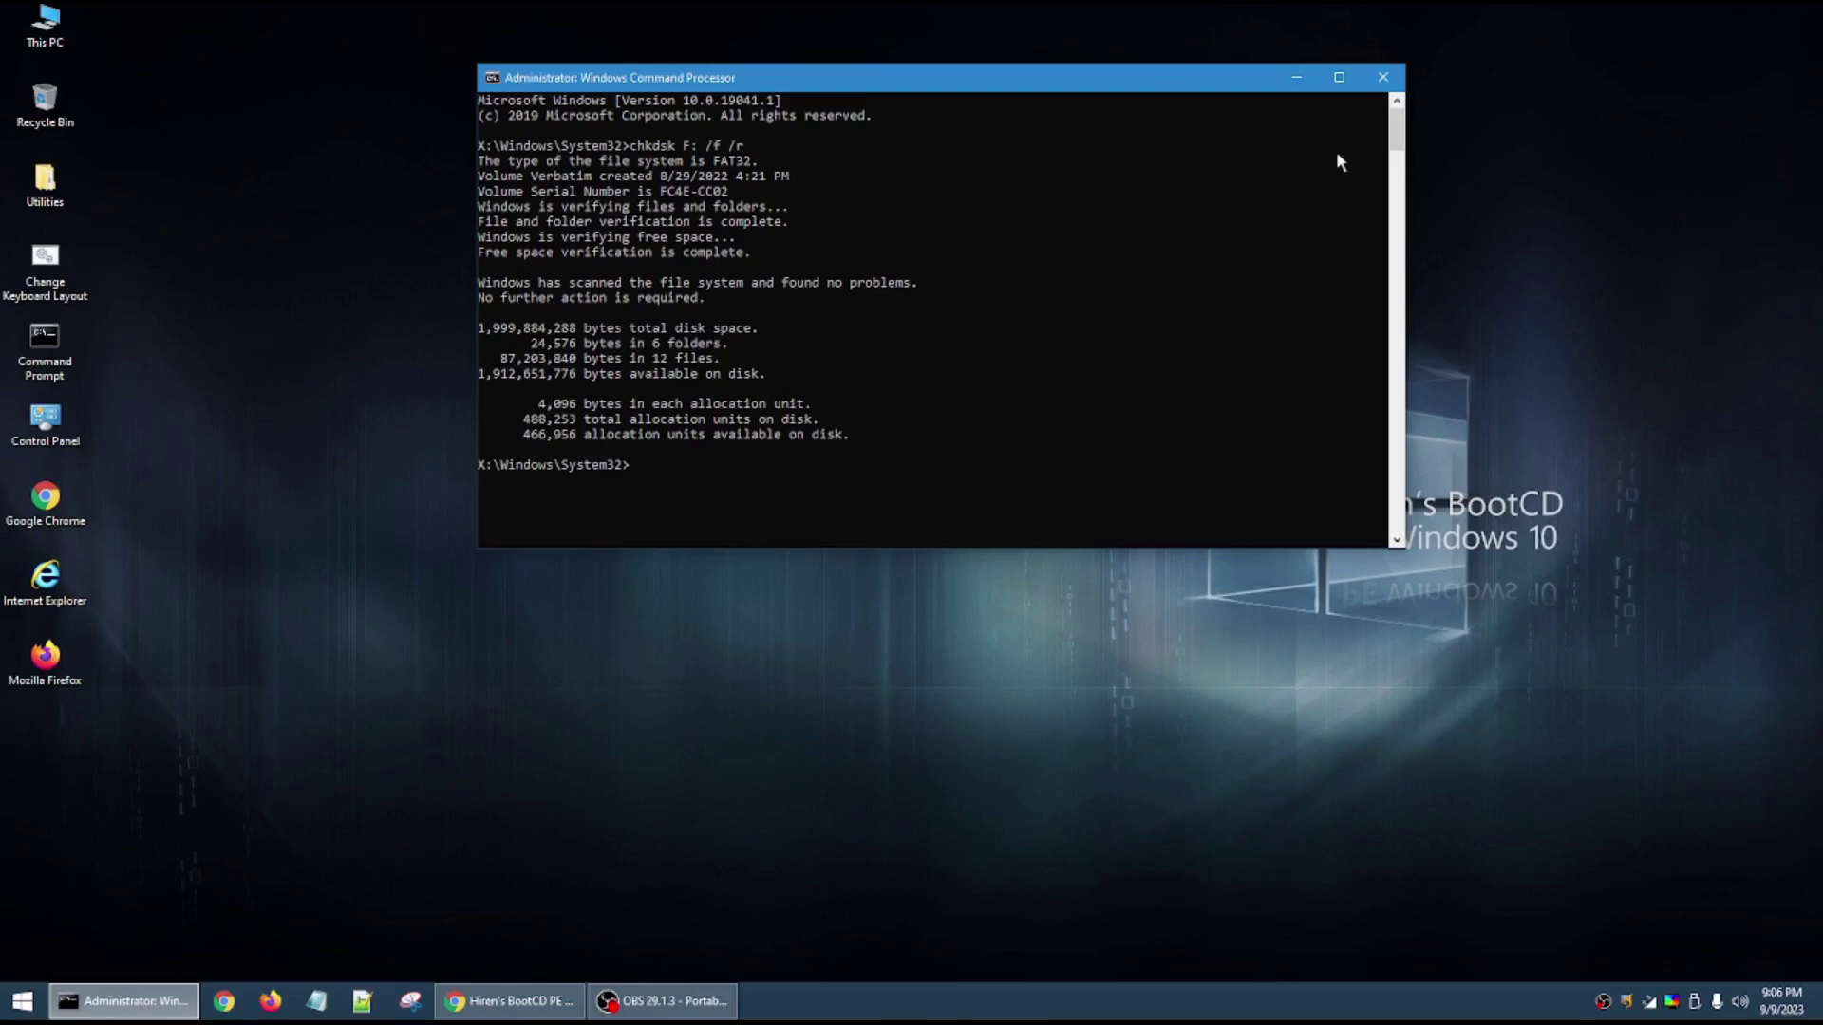
{"action": "left_click", "coordinate": [1382, 77]}
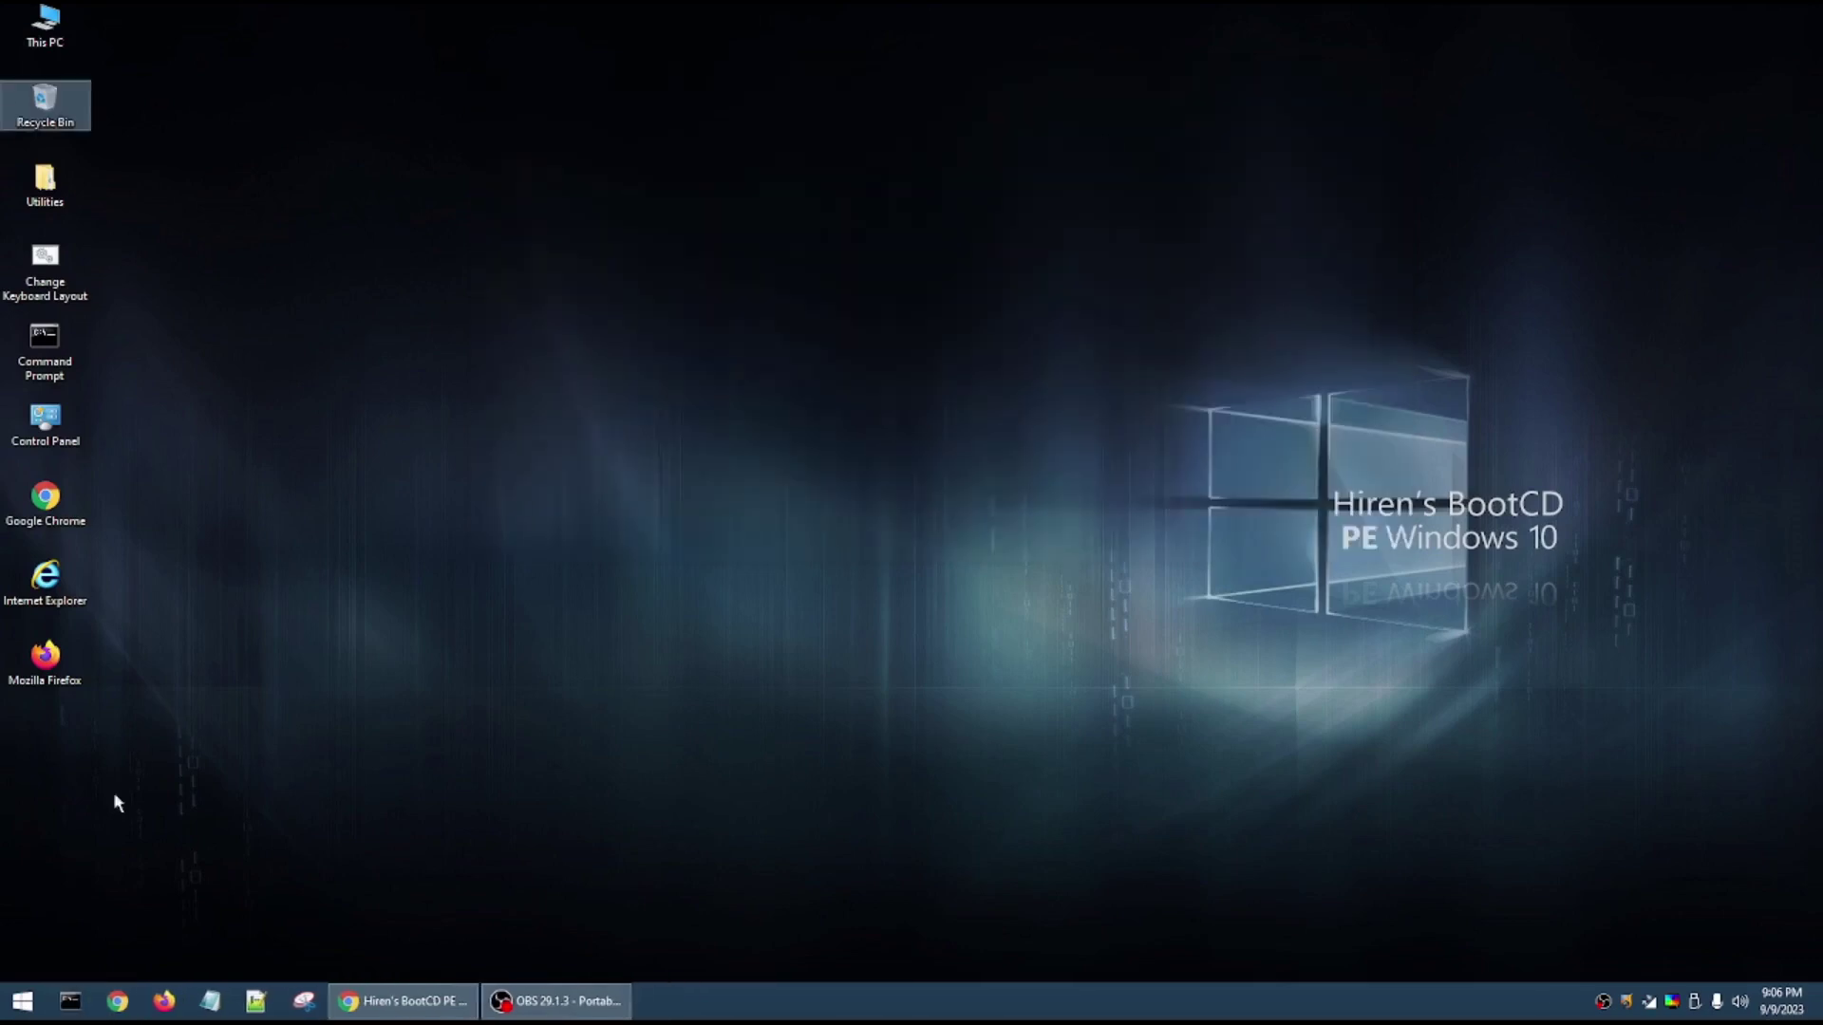
Step: Open Windows Explorer to view the contents of Local Disk (D:) and the drives under This PC, and close it
{"action": "left_click", "coordinate": [22, 1000]}
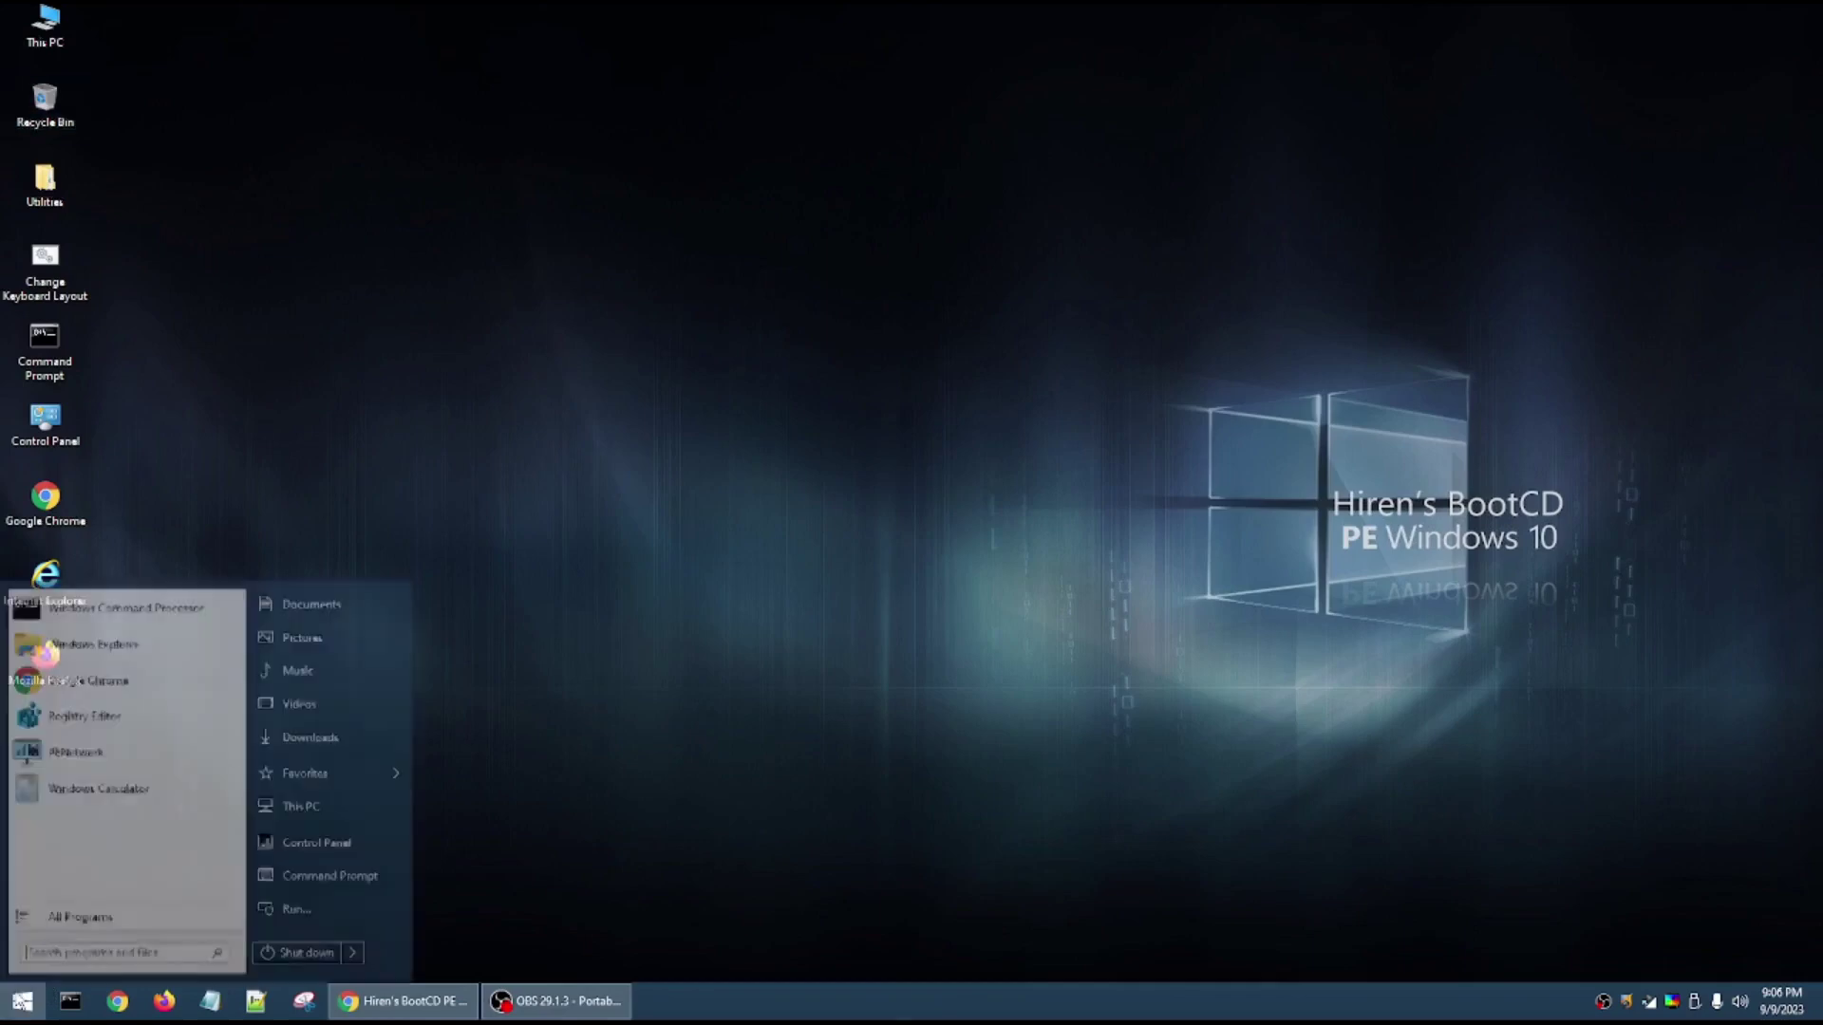
{"action": "left_click", "coordinate": [137, 655]}
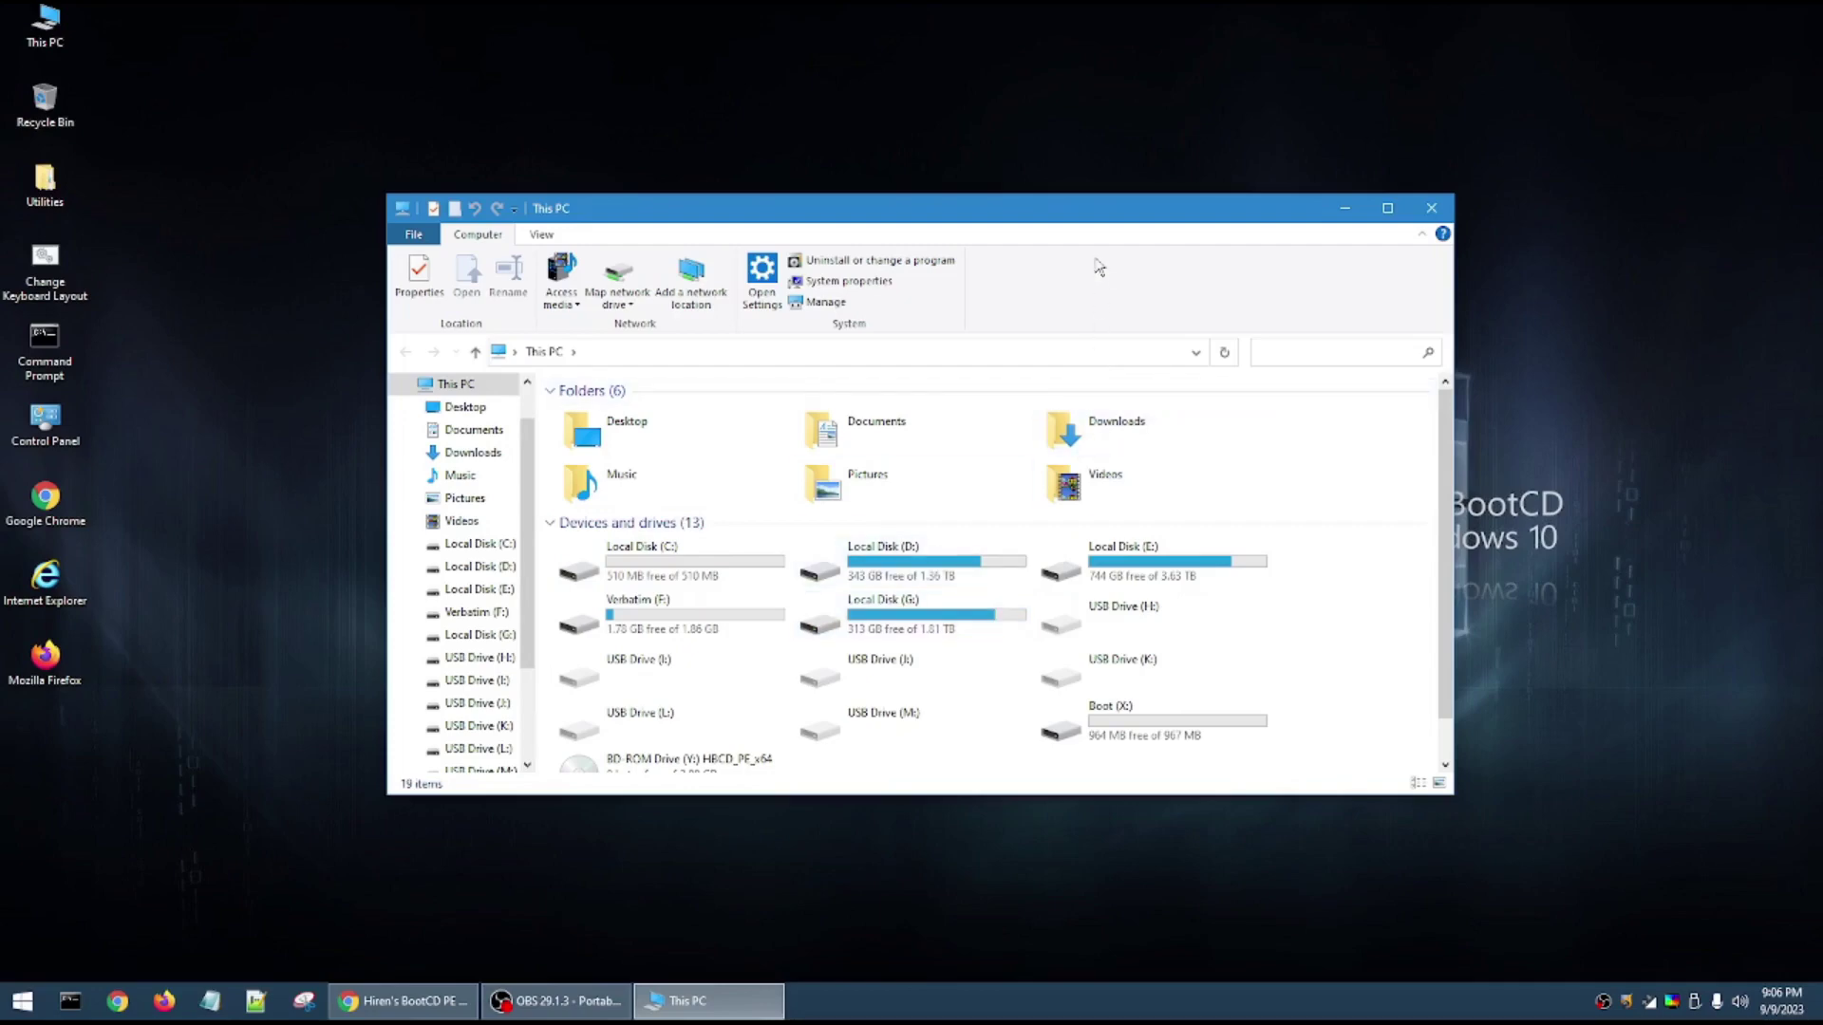
{"action": "left_click", "coordinate": [945, 561]}
{"action": "double_click", "coordinate": [944, 561]}
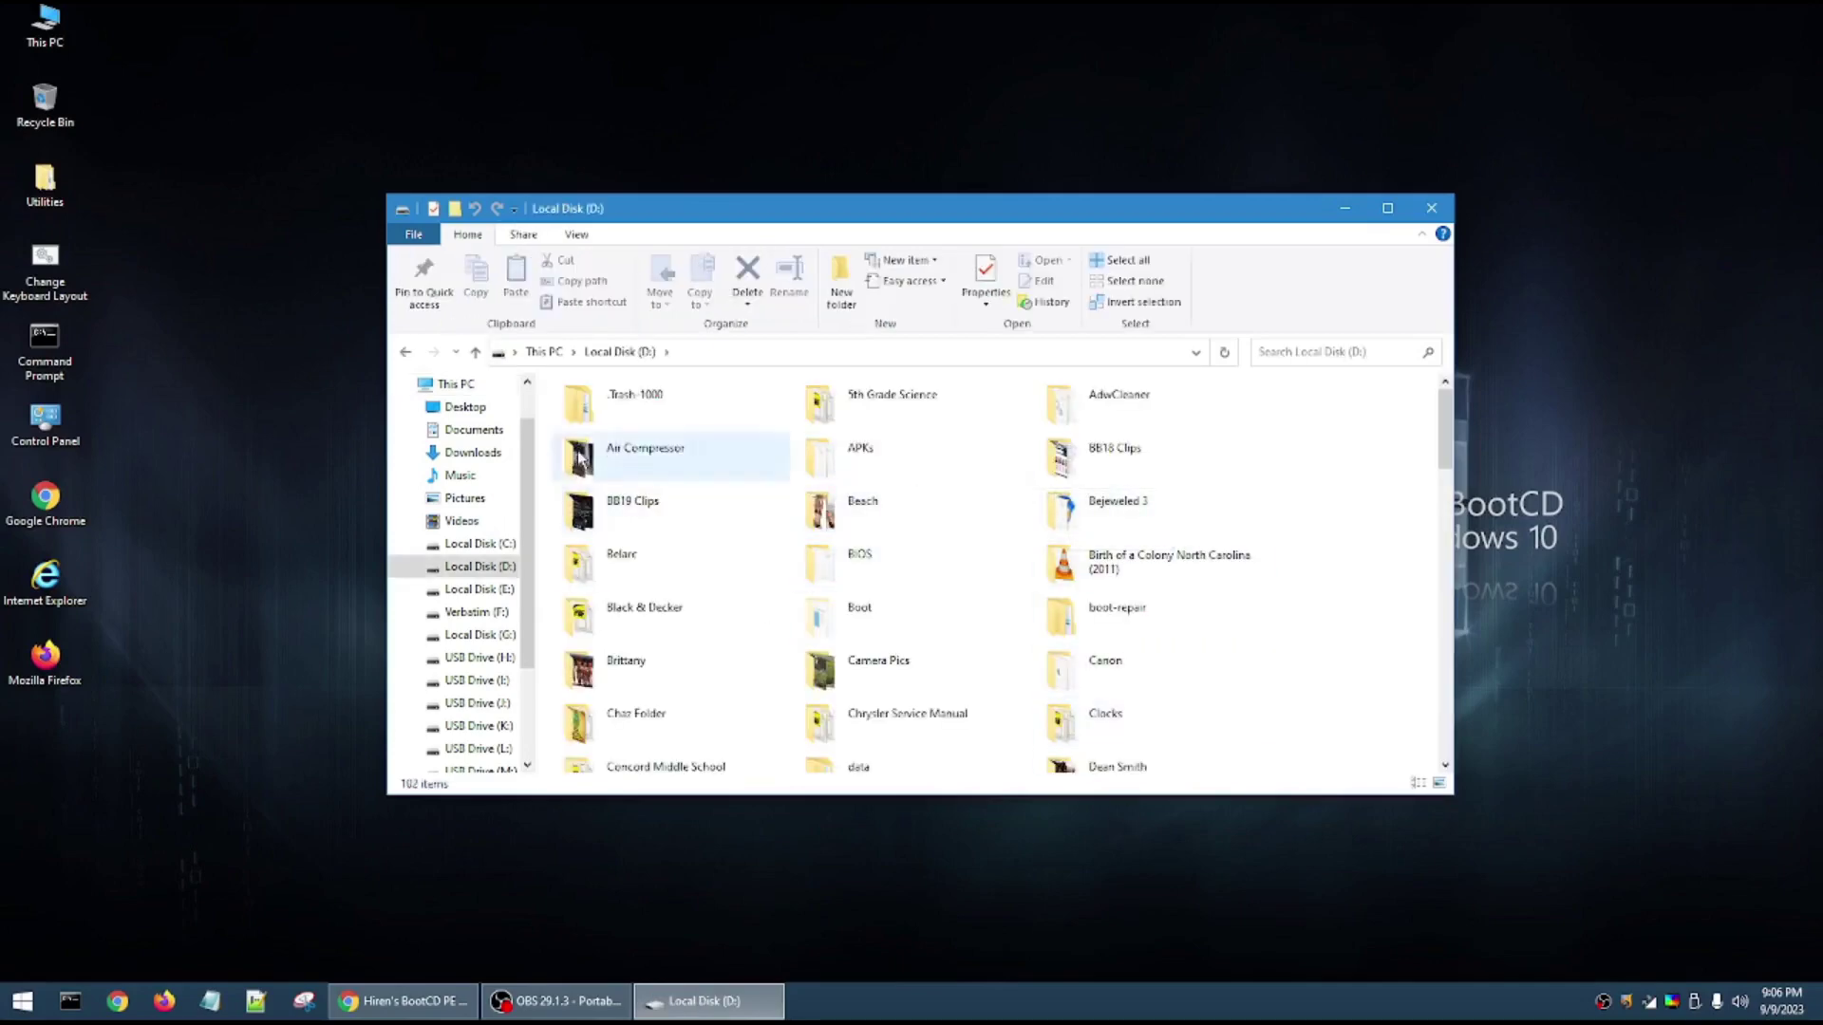
{"action": "left_click", "coordinate": [399, 353]}
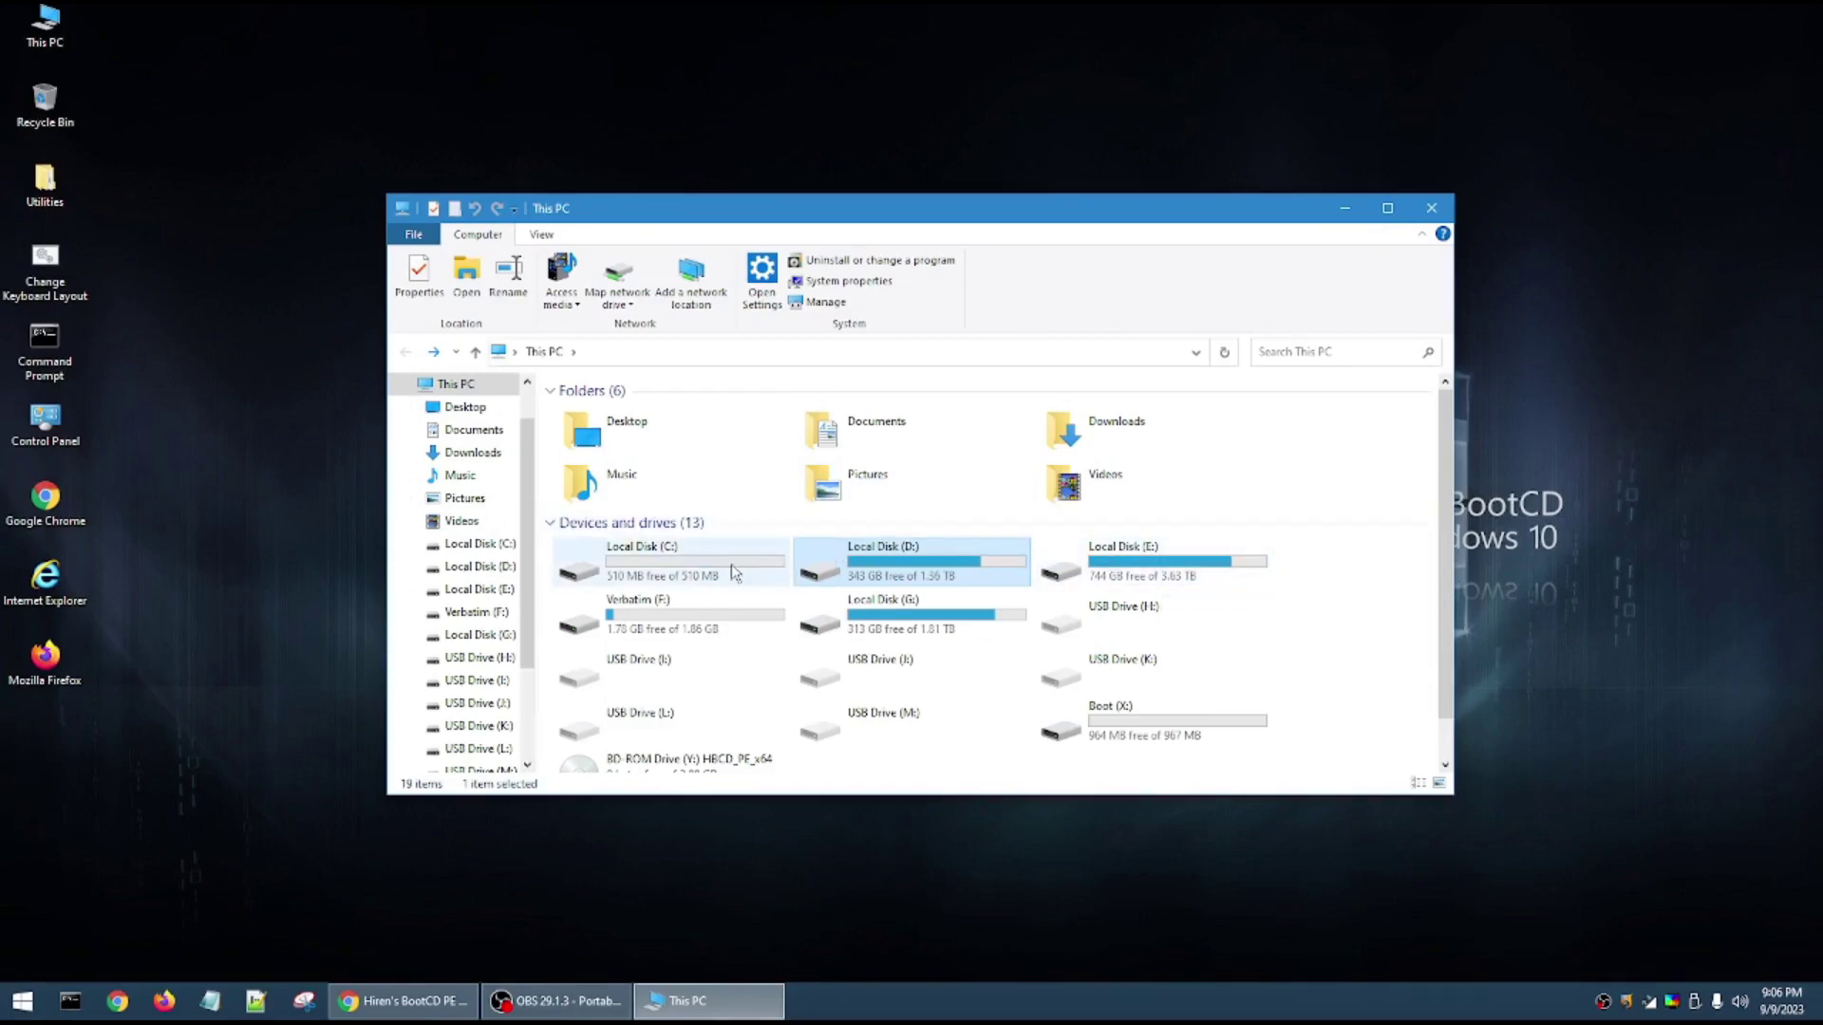
{"action": "mouse_move", "coordinate": [731, 564]}
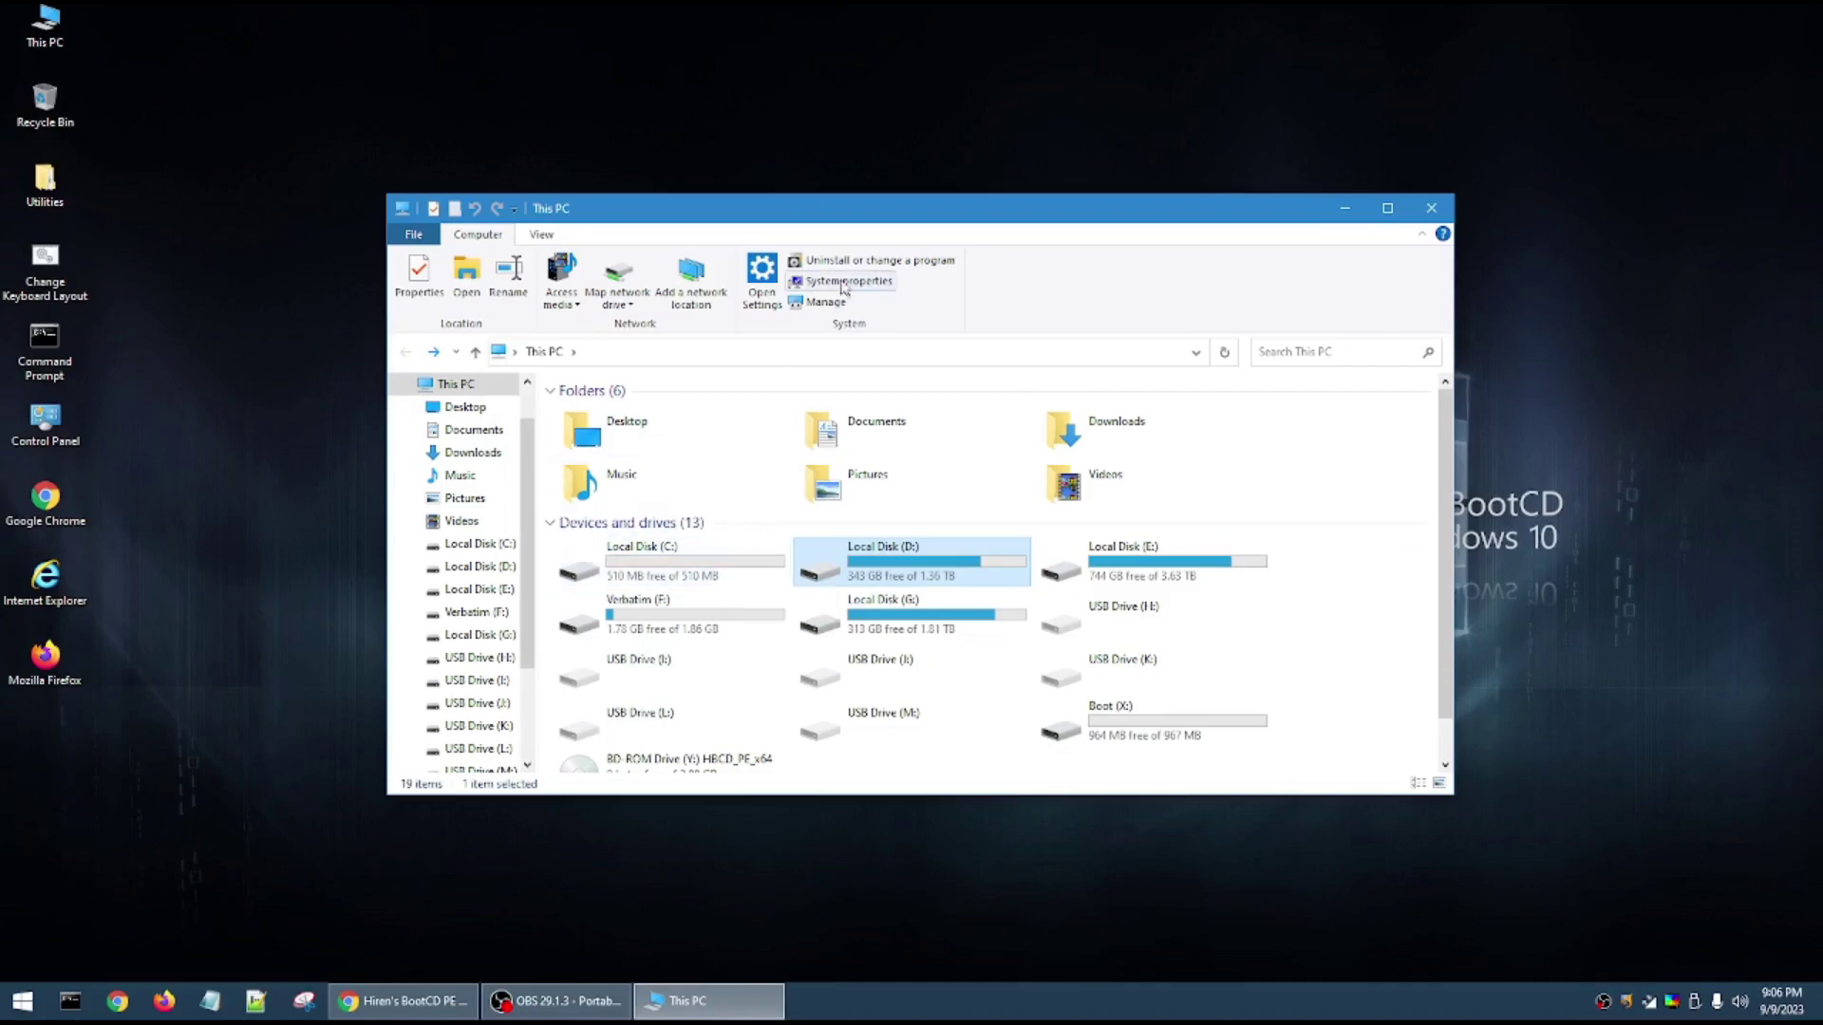
{"action": "left_click_drag", "start_coordinate": [886, 219], "coordinate": [917, 180]}
{"action": "left_click", "coordinate": [1462, 169]}
Step: Look over the installed program categories and the utilities in System Tools, and dismiss the program list
{"action": "left_click", "coordinate": [4, 1005]}
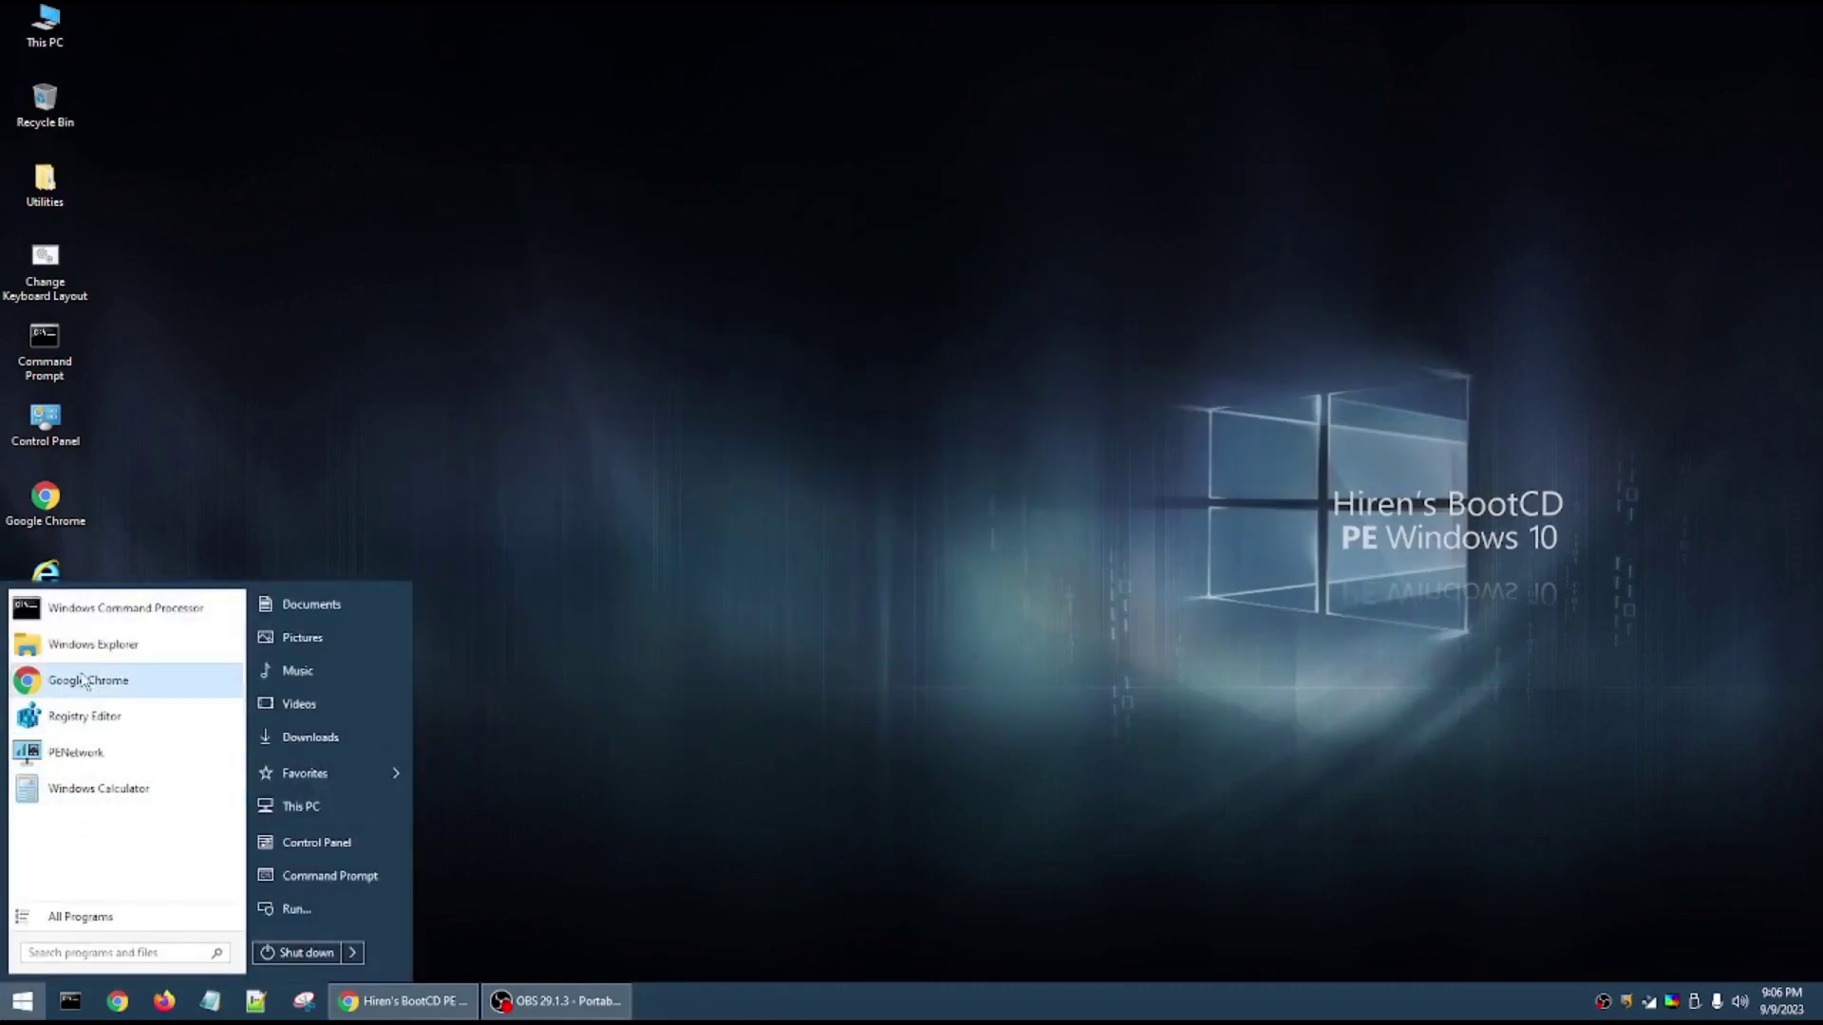
{"action": "left_click", "coordinate": [81, 914]}
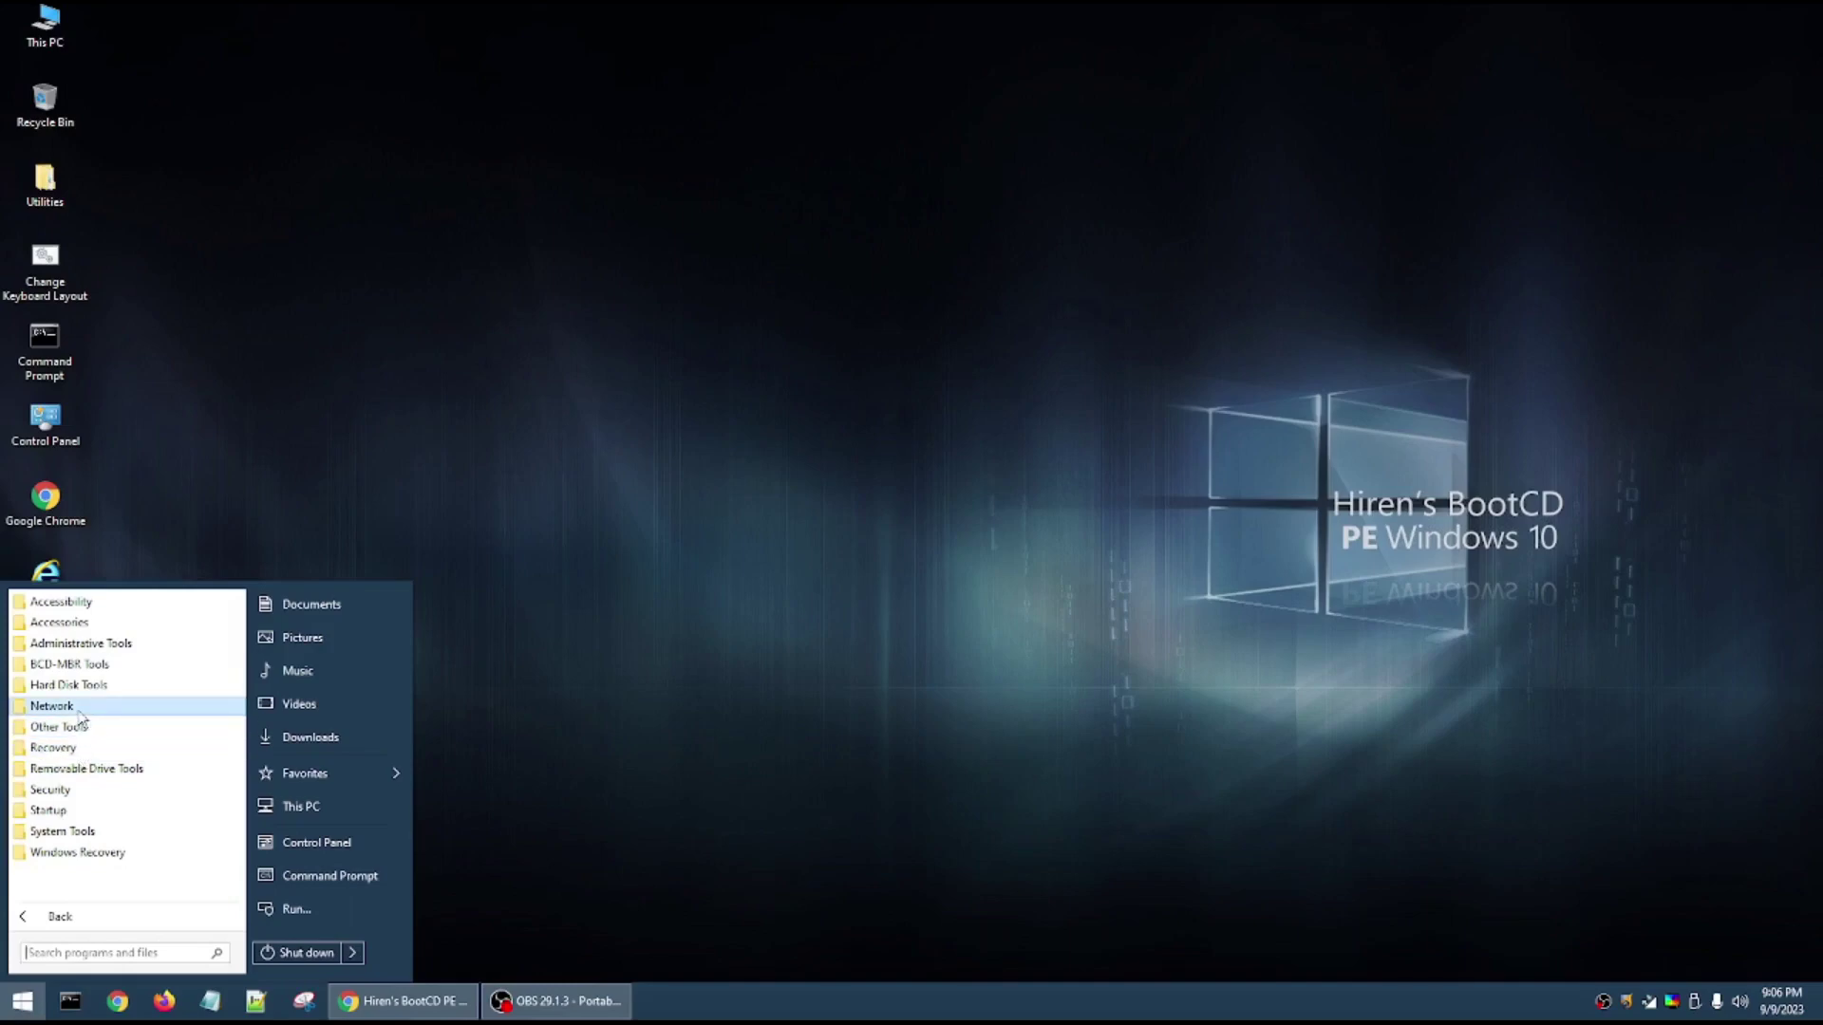
{"action": "left_click", "coordinate": [90, 834]}
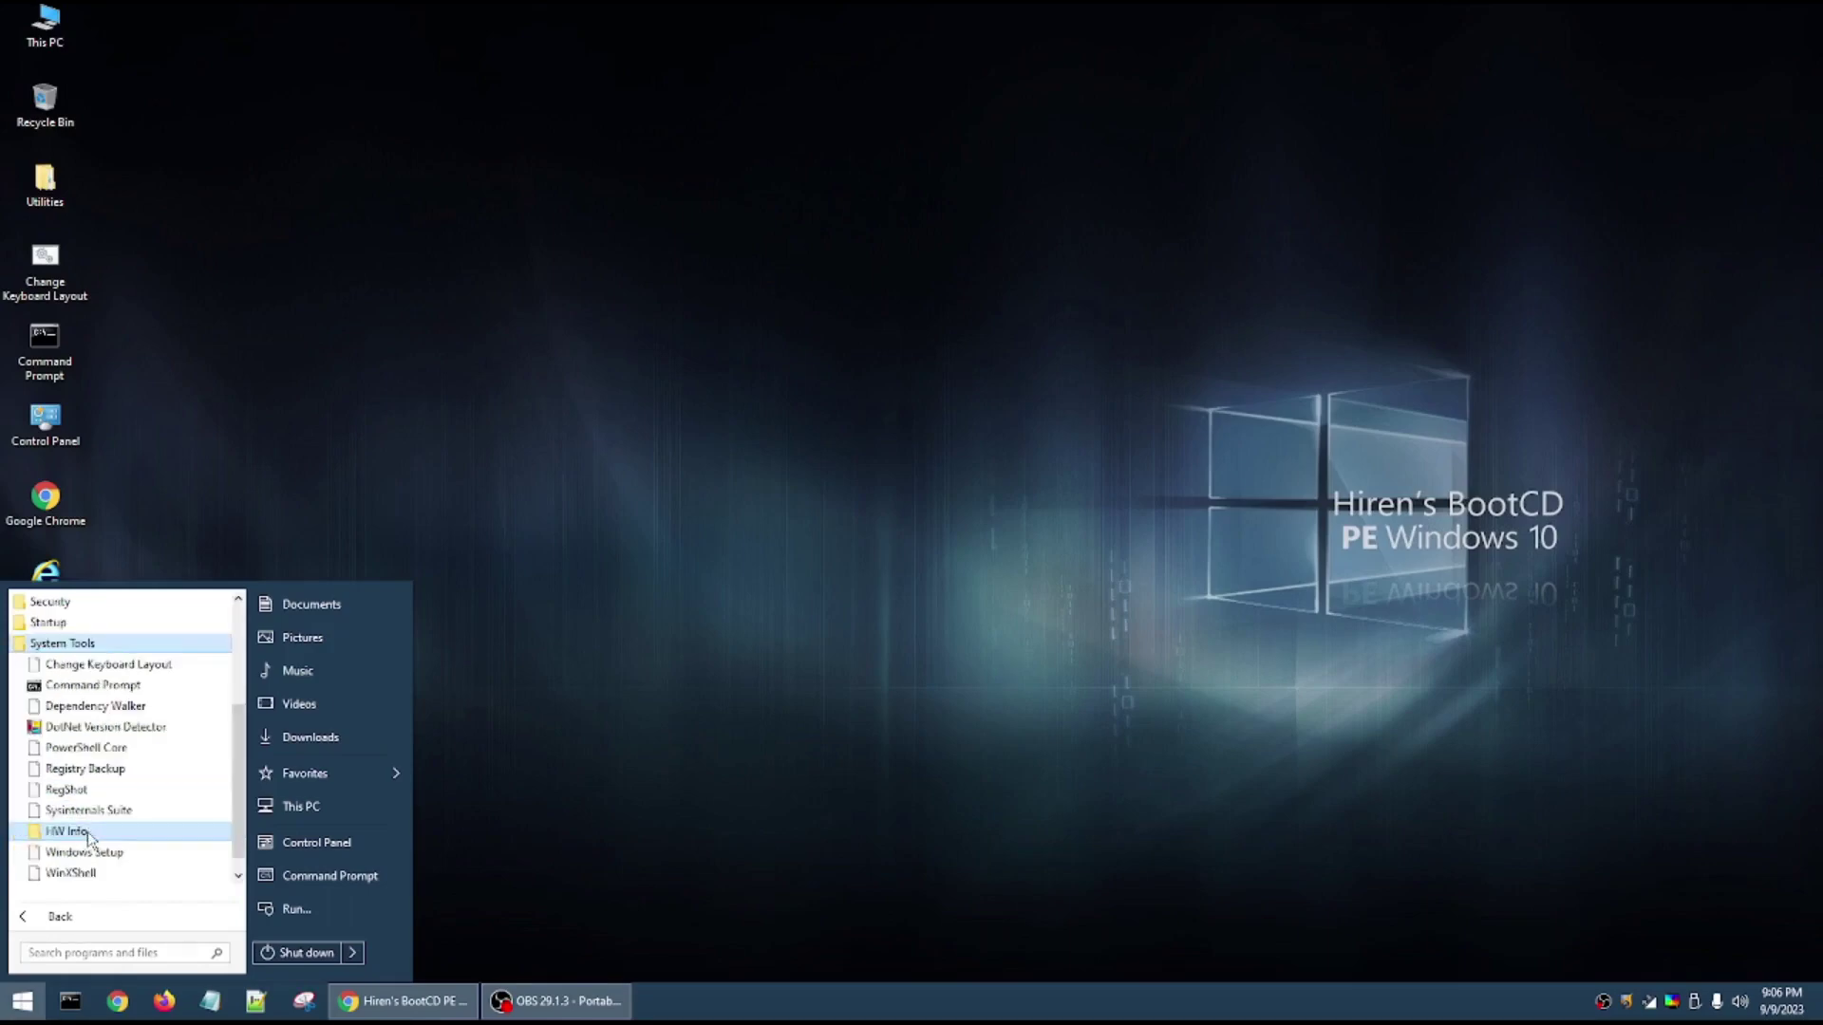
{"action": "left_click", "coordinate": [548, 769]}
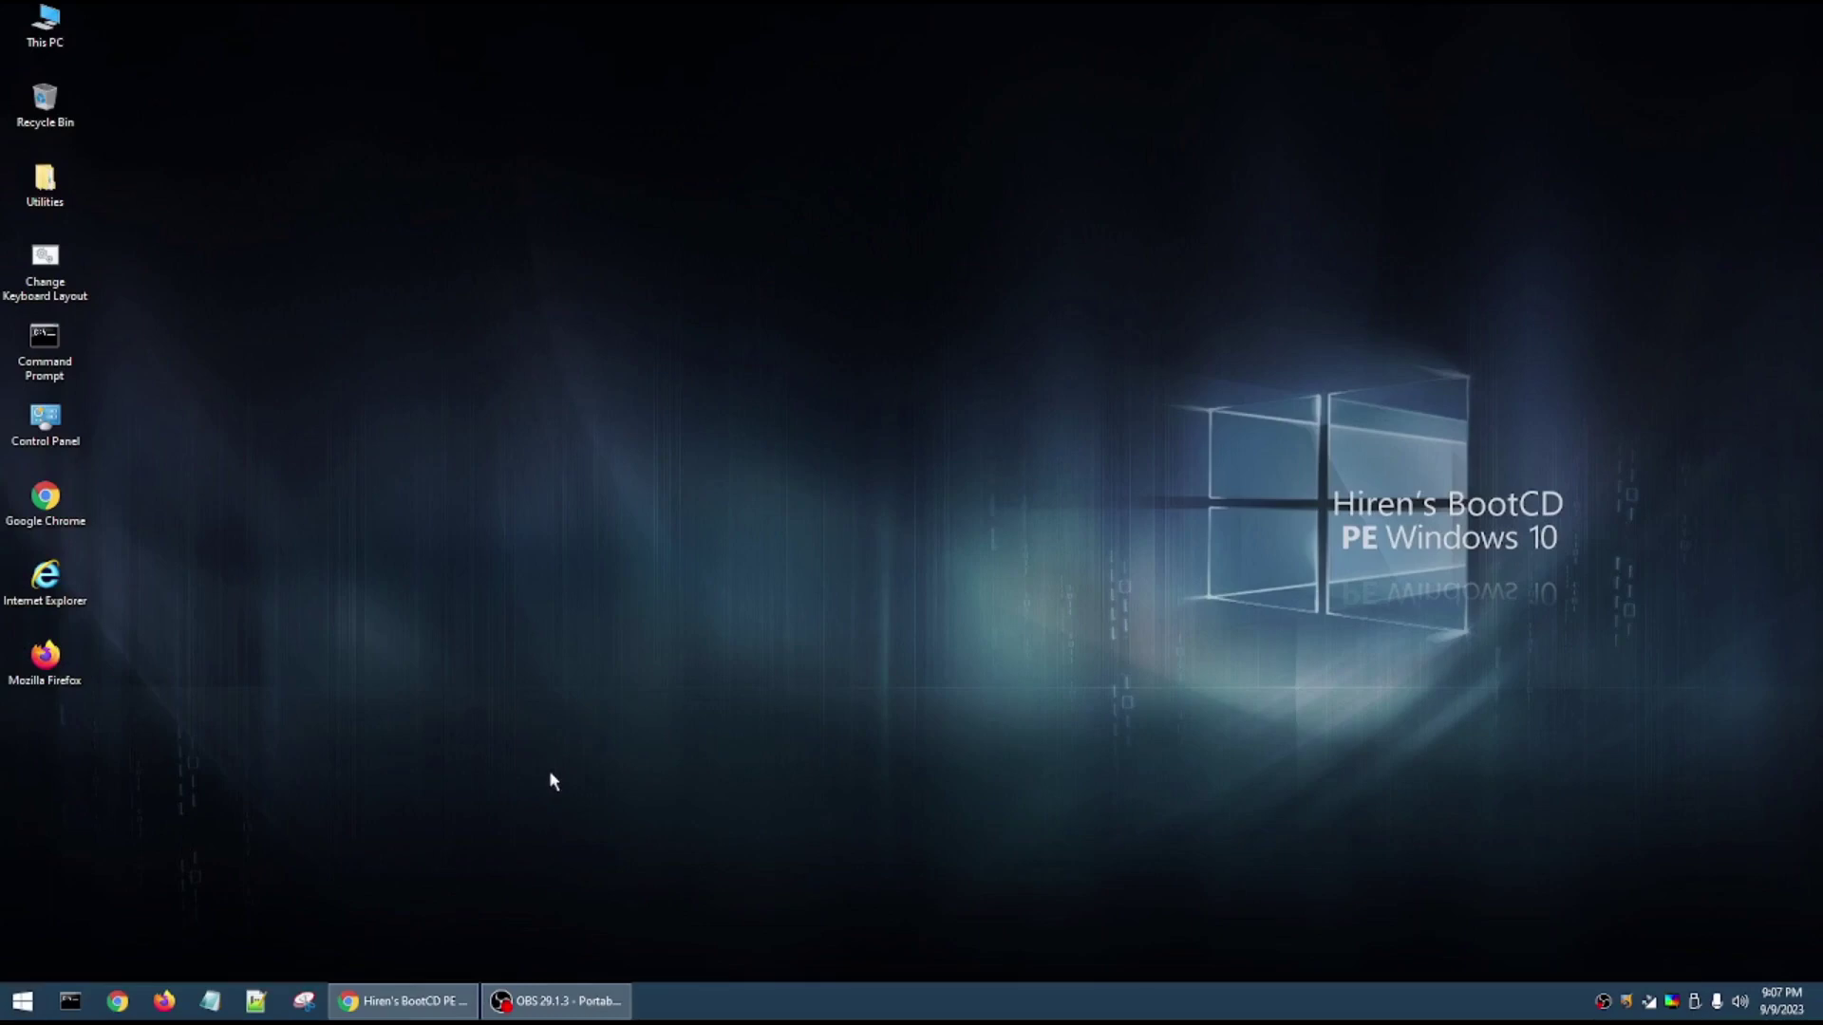